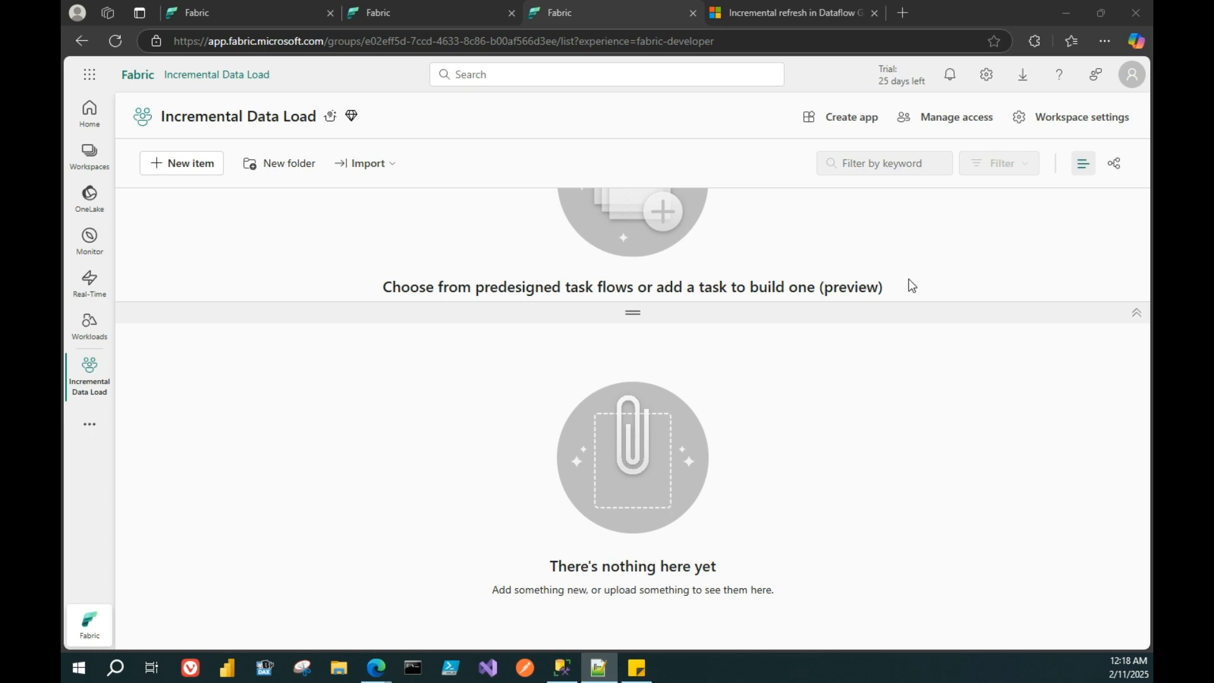
- Open the Microsoft Learn article on incremental refresh in Dataflow Gen2 and read from its title through to the how-to steps
left_click(790, 12)
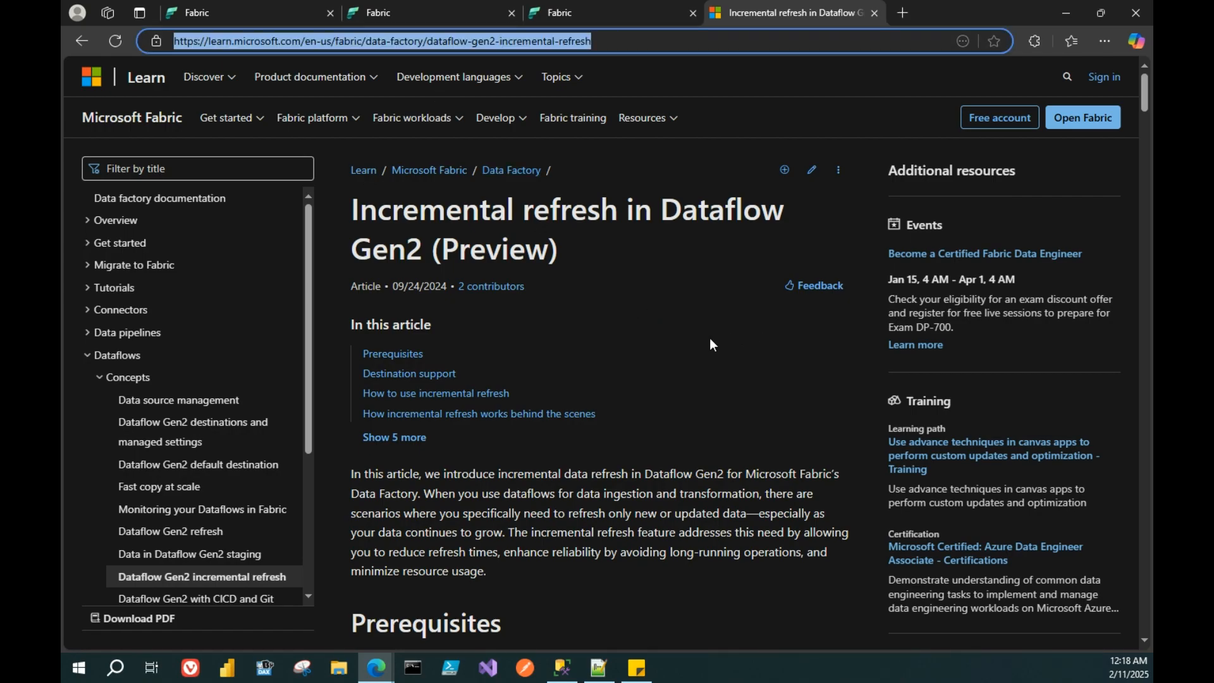
scroll(692, 361, "down", 3)
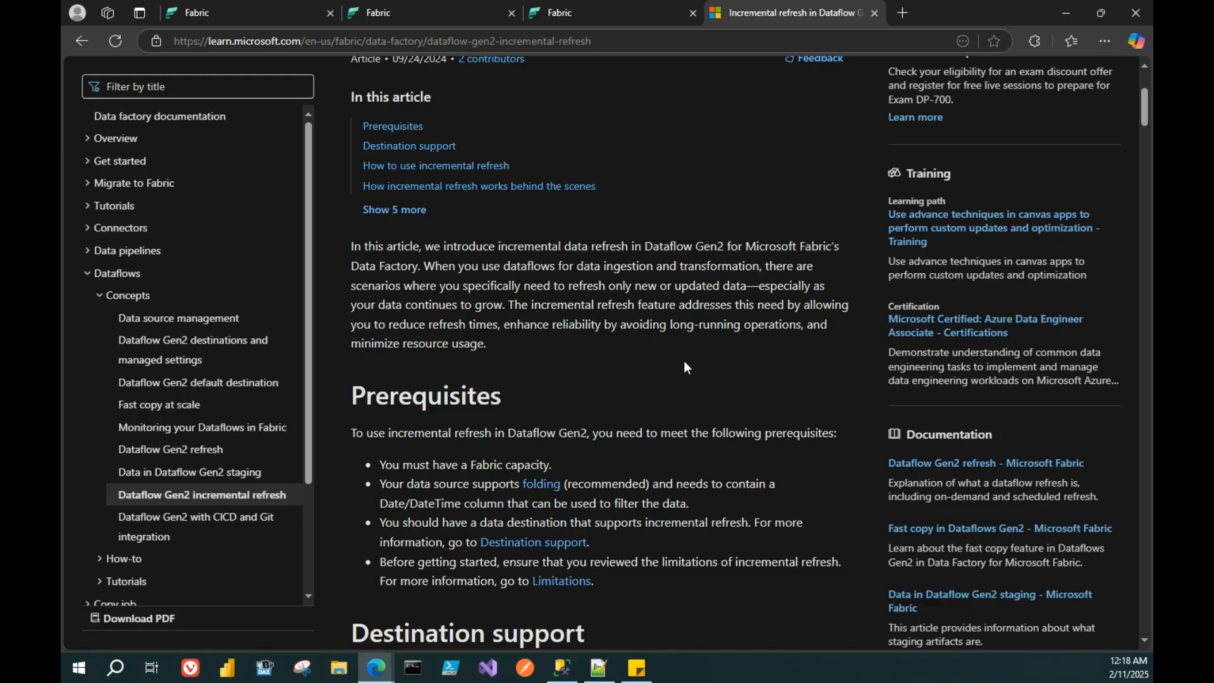
scroll(687, 367, "up", 3)
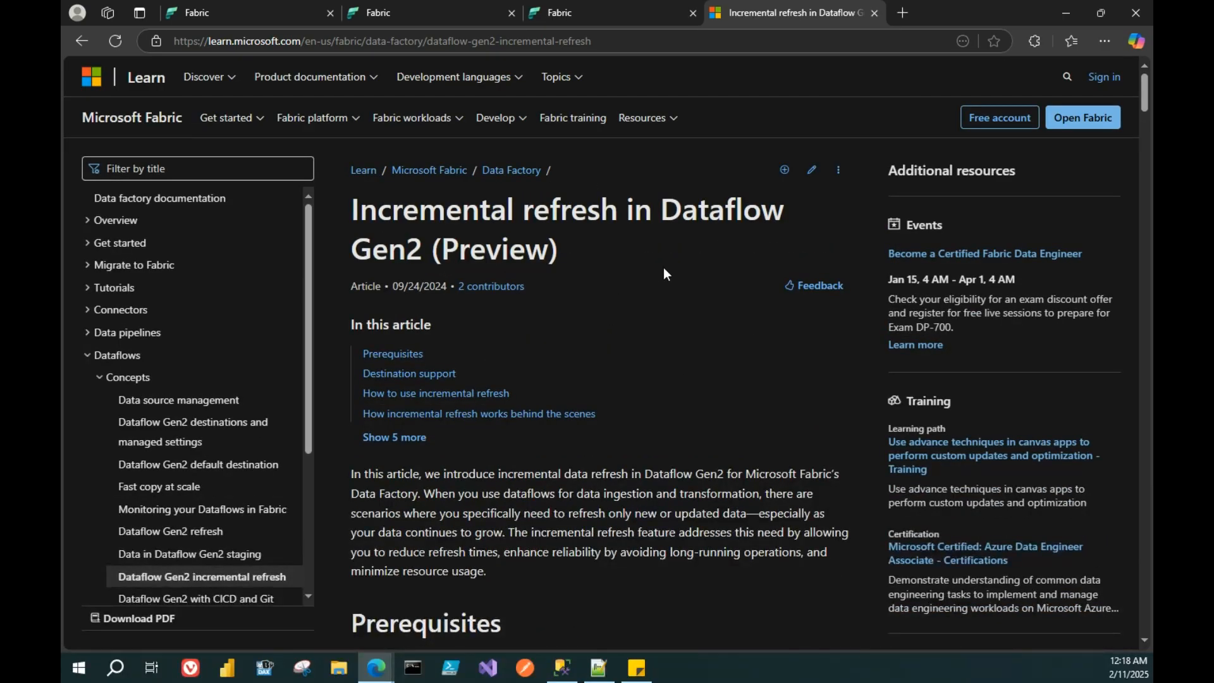
left_click_drag(352, 212, 627, 204)
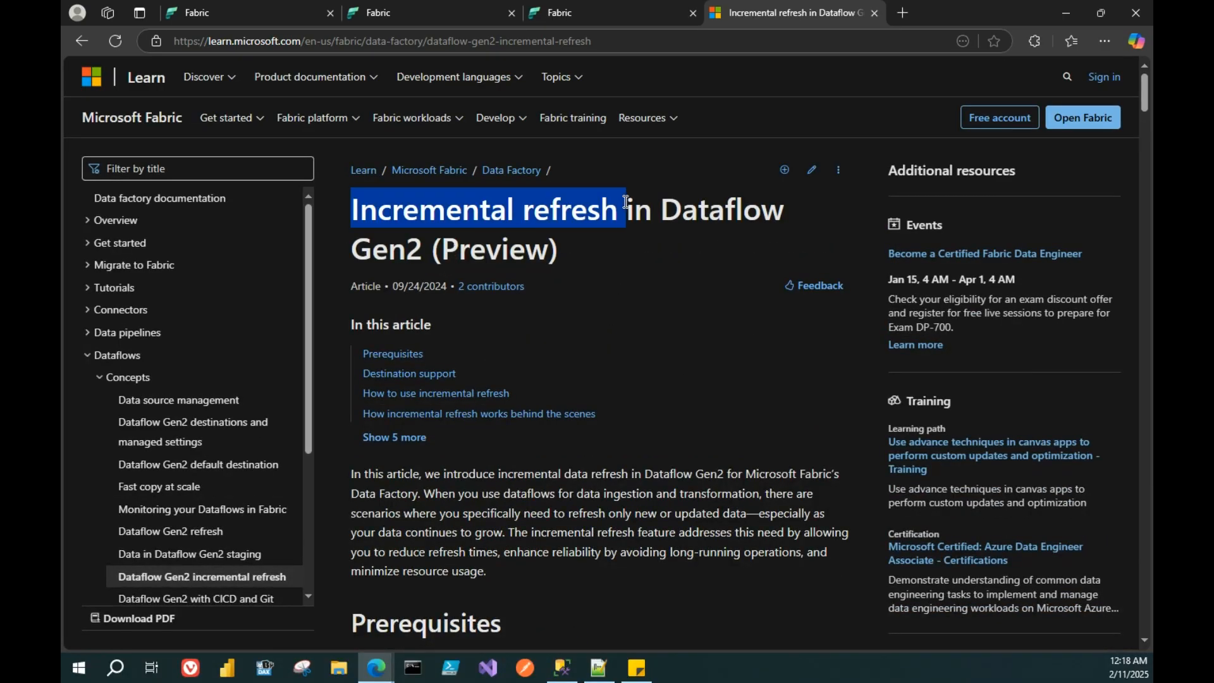
left_click(646, 364)
scroll(646, 364, "down", 4)
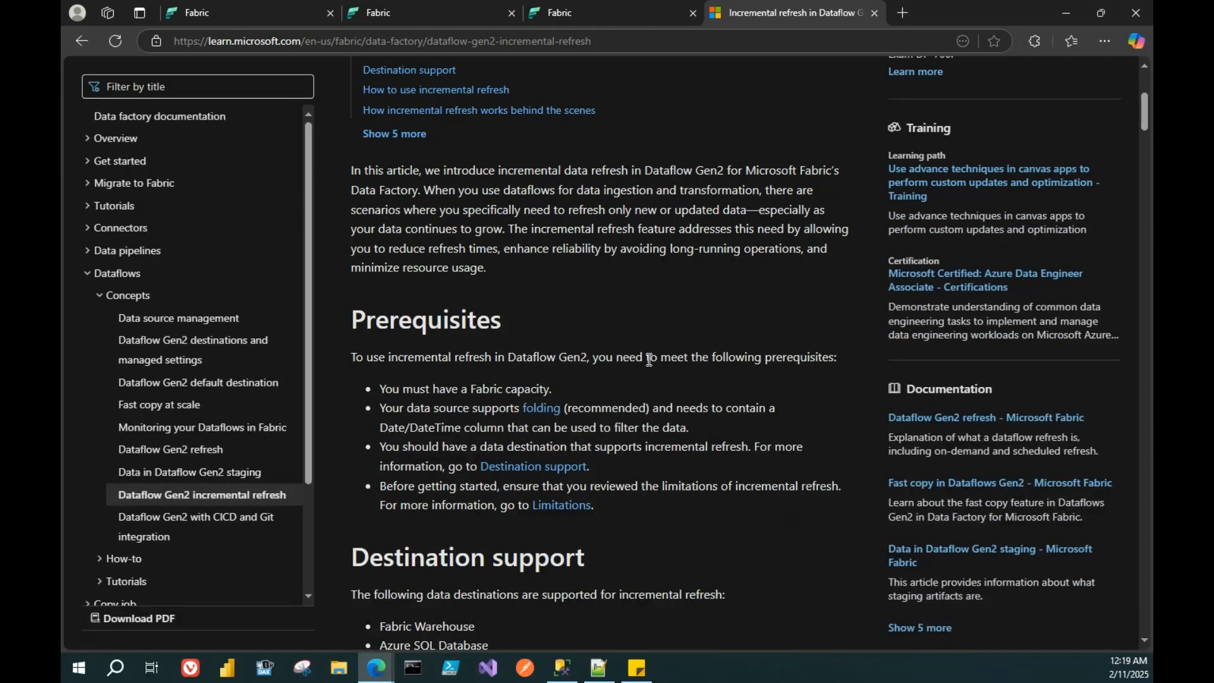
scroll(649, 359, "down", 3)
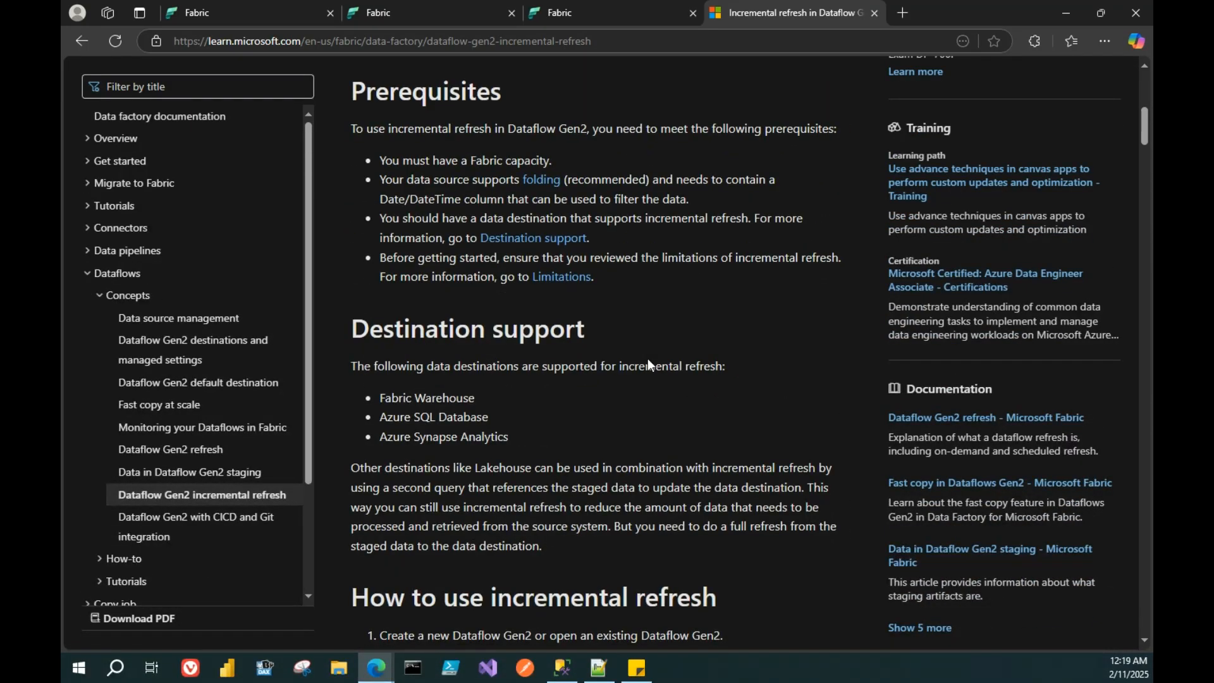
scroll(649, 358, "down", 9)
scroll(655, 354, "down", 8)
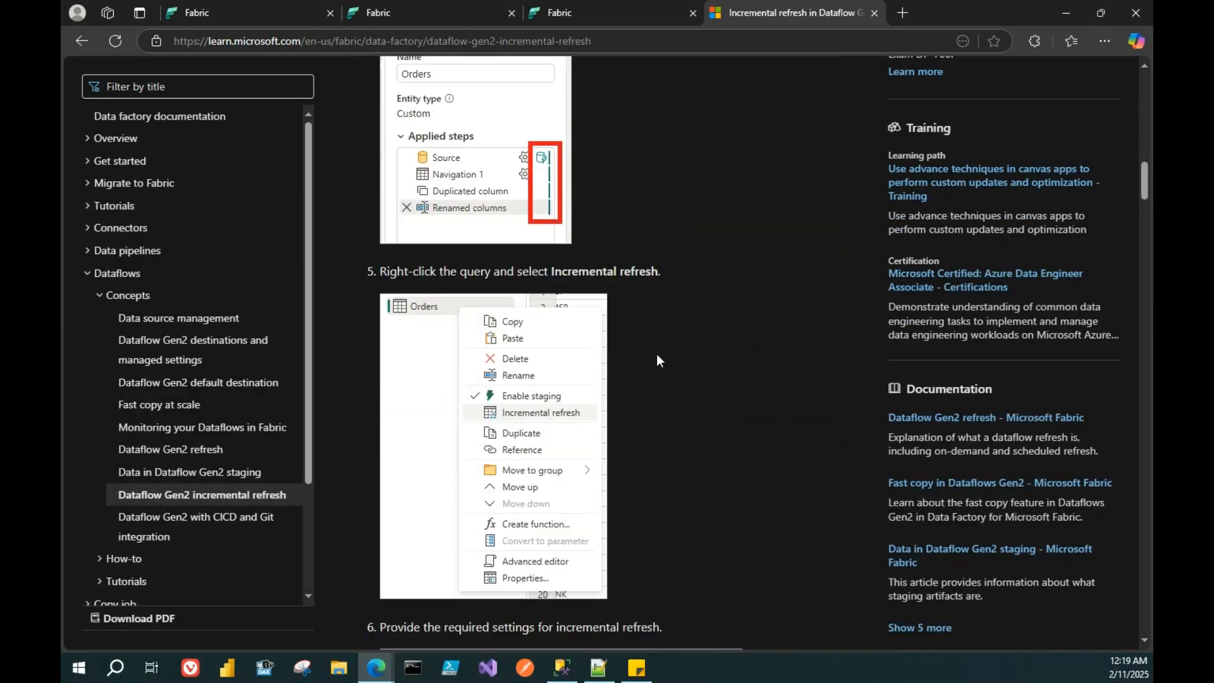
scroll(643, 375, "down", 1)
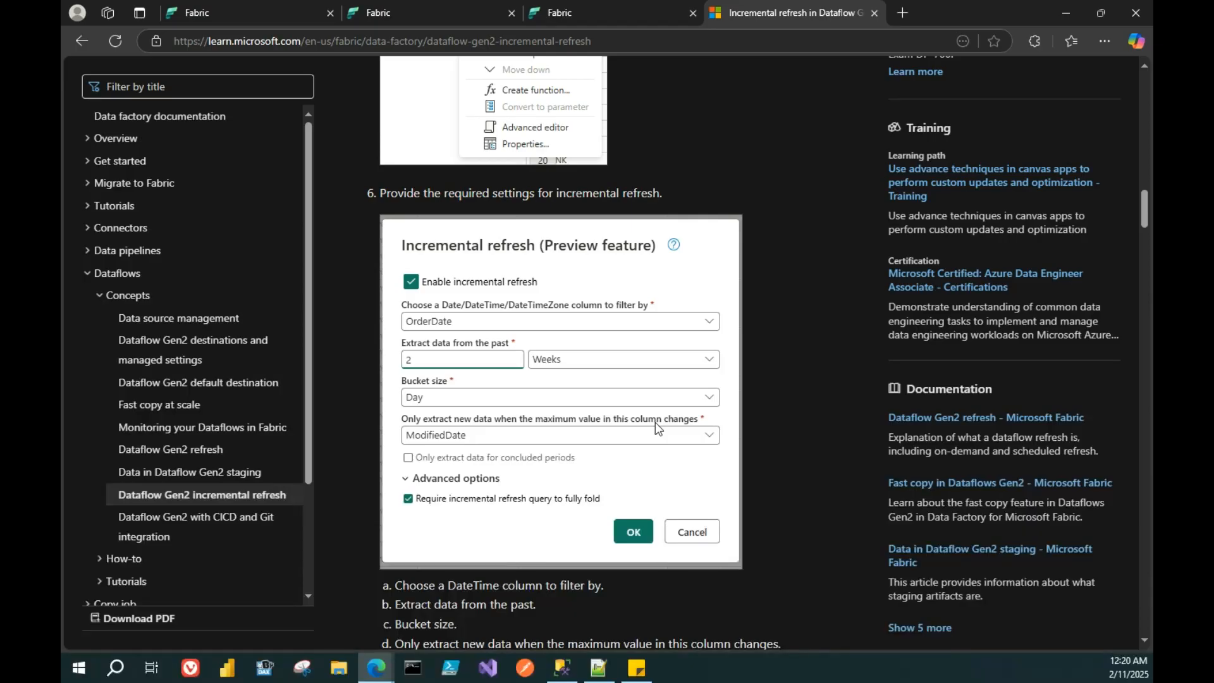
- Return to the beginning of the article and review the introduction, Prerequisites and Destination support sections
scroll(609, 405, "up", 6)
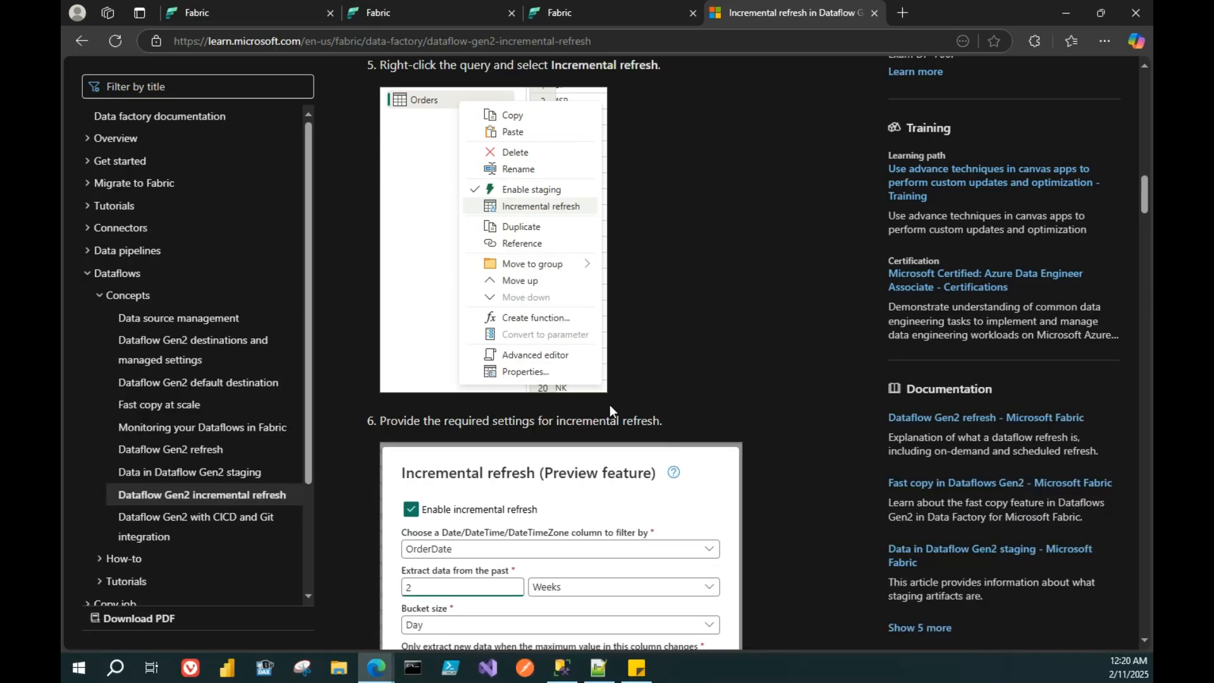
scroll(609, 411, "up", 10)
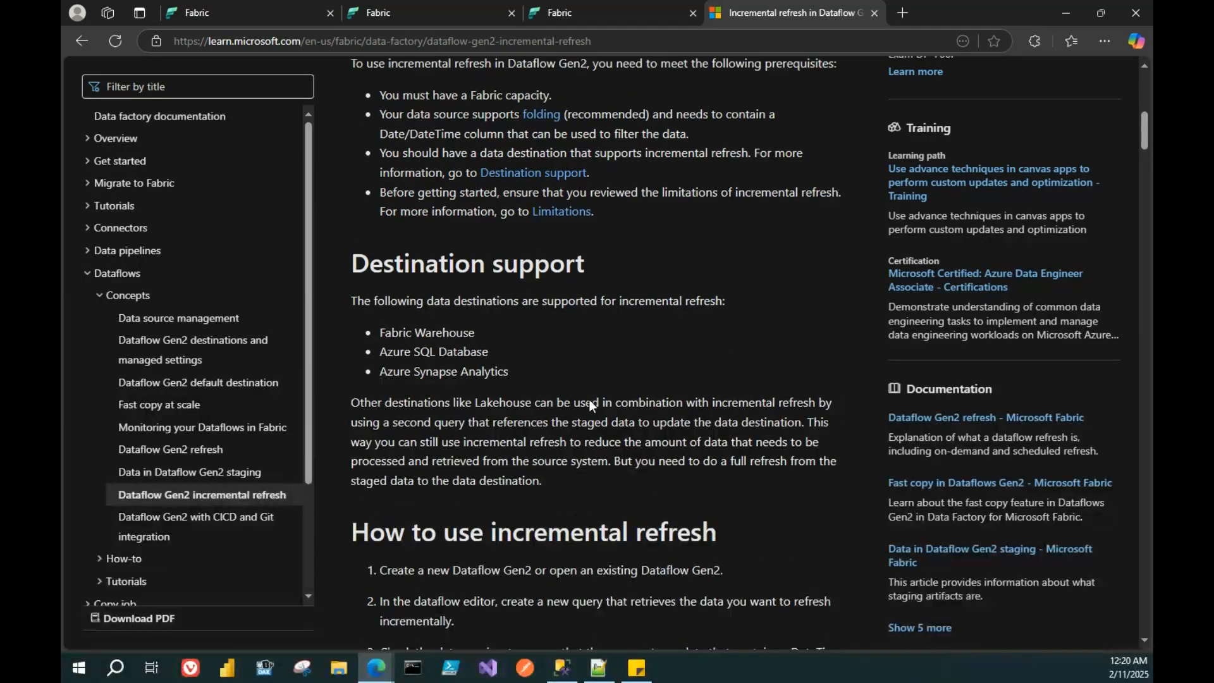
scroll(509, 345, "down", 3)
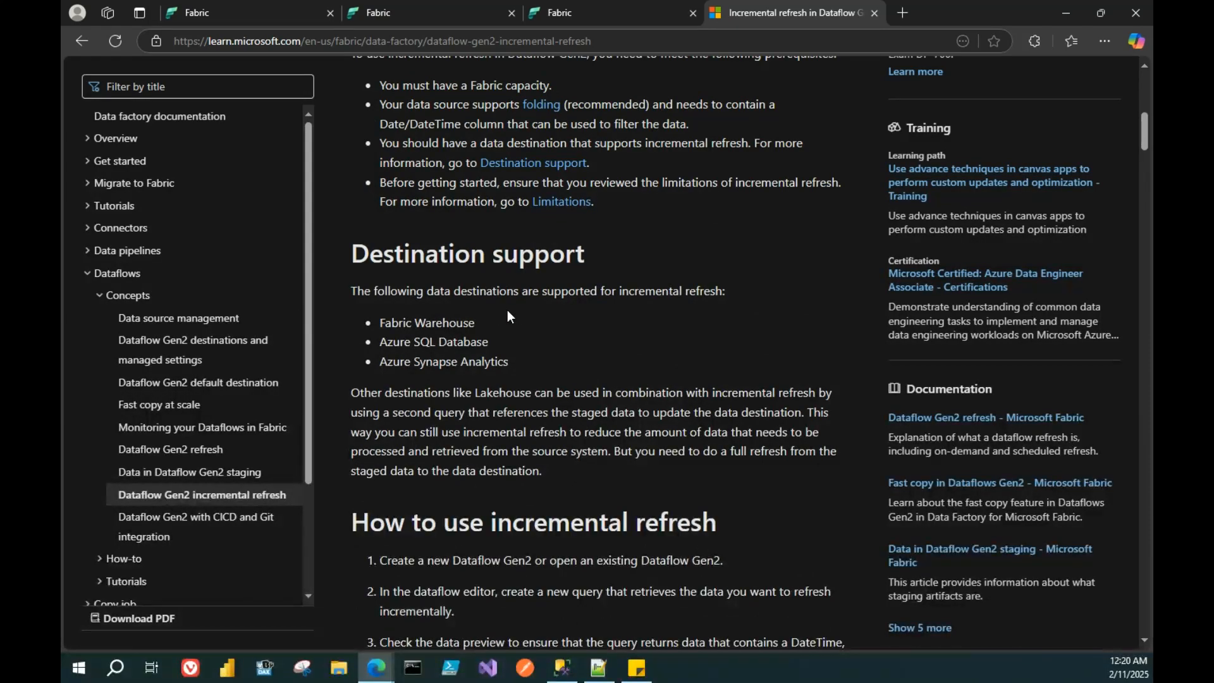
scroll(507, 310, "up", 7)
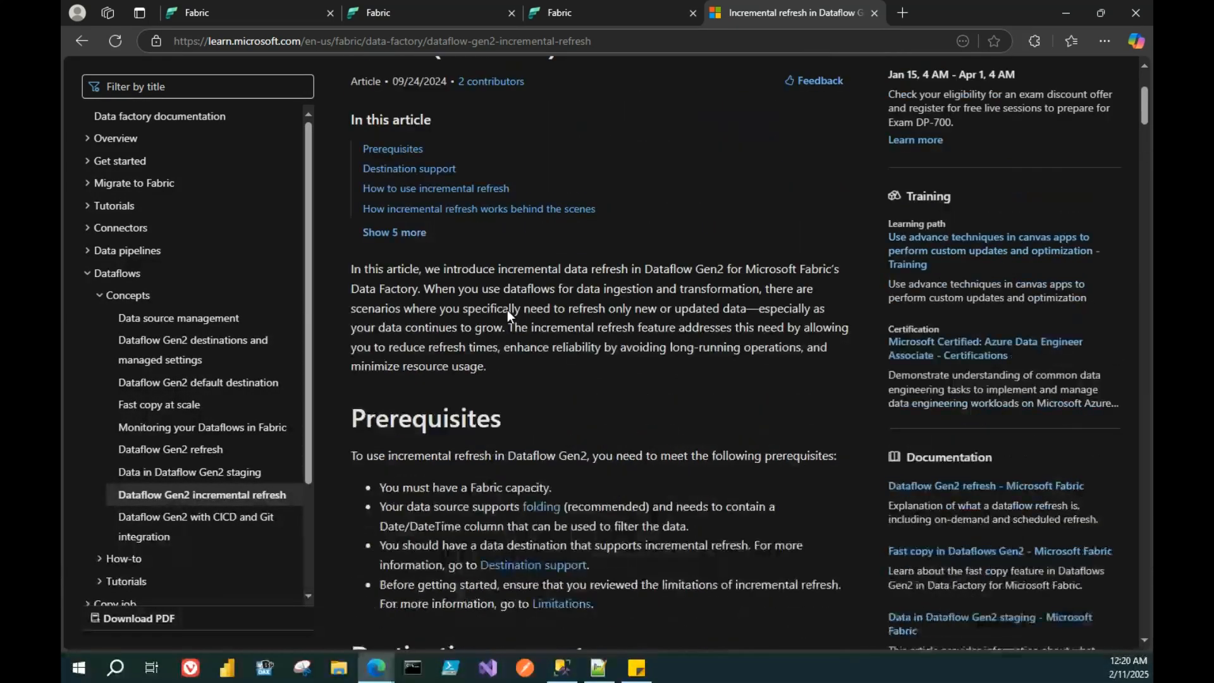
scroll(507, 310, "down", 7)
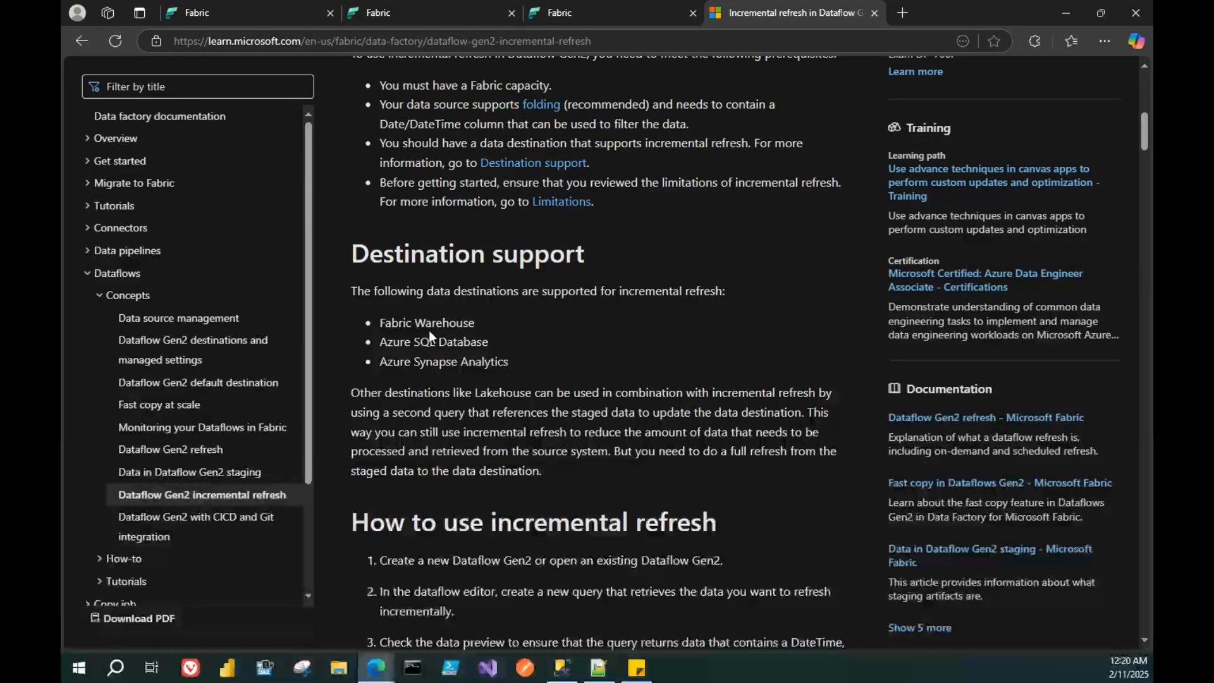
- Highlight the supported destinations in the list: Fabric Warehouse, Azure SQL Database and Azure Synapse Analytics, and recheck the prerequisites
left_click_drag(338, 289, 537, 369)
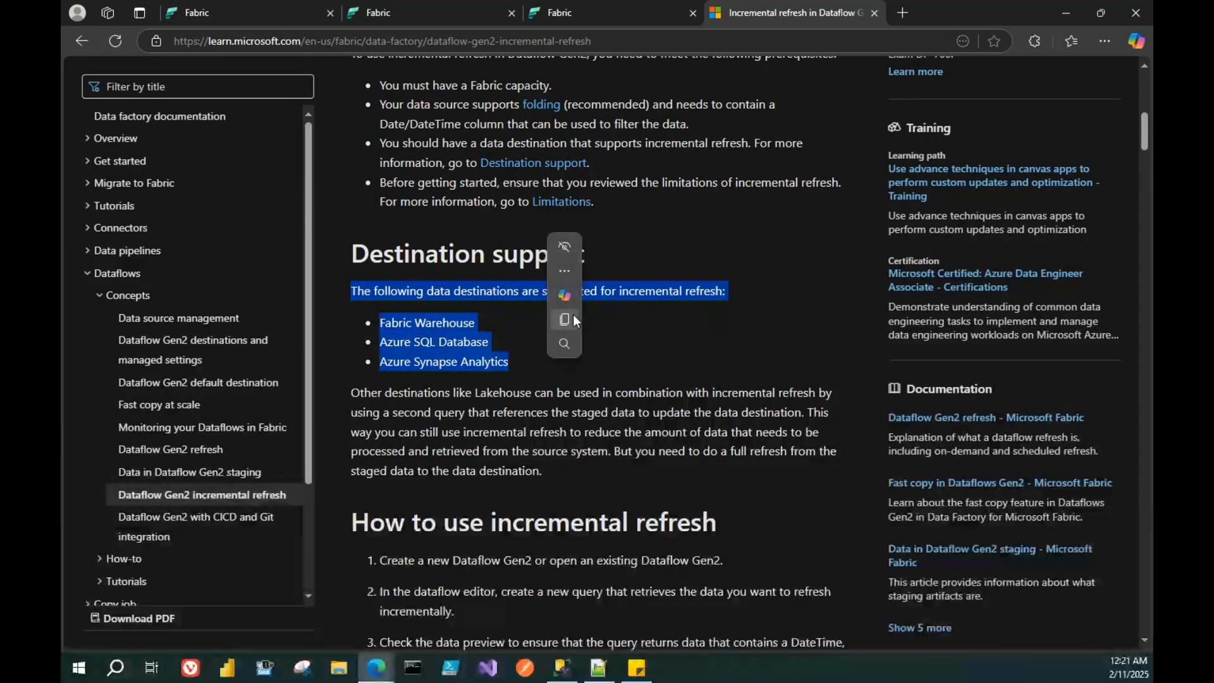
left_click(562, 269)
left_click(696, 298)
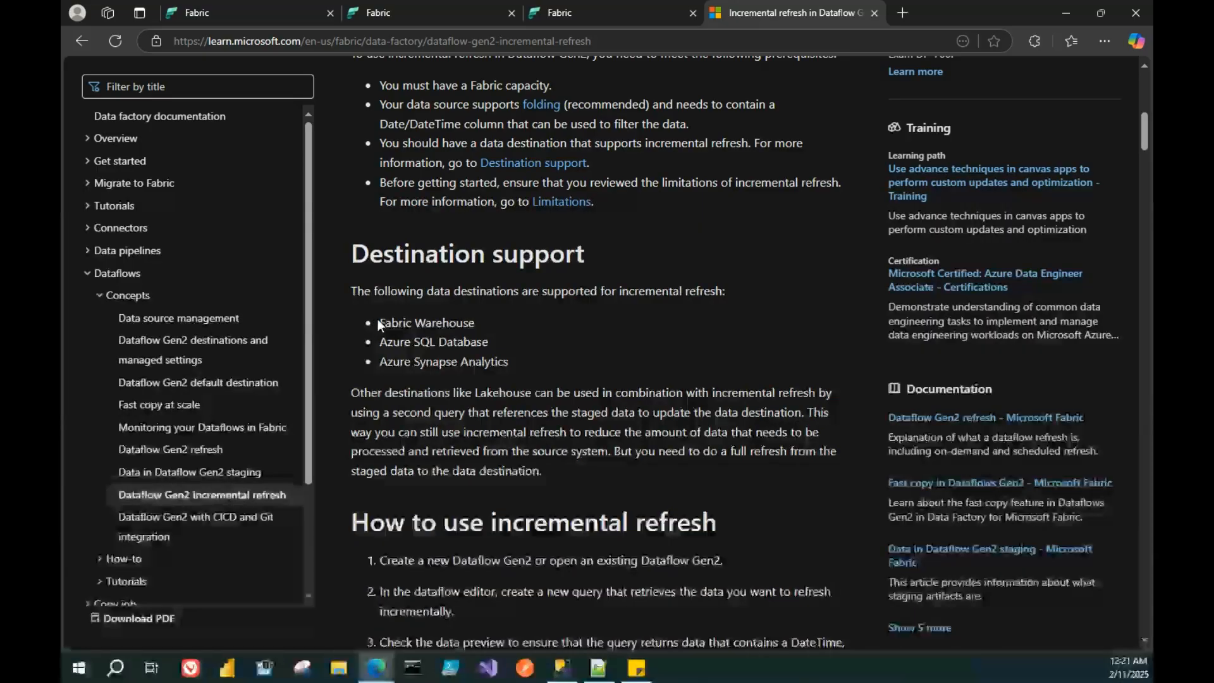
left_click_drag(377, 320, 473, 321)
left_click_drag(384, 339, 487, 342)
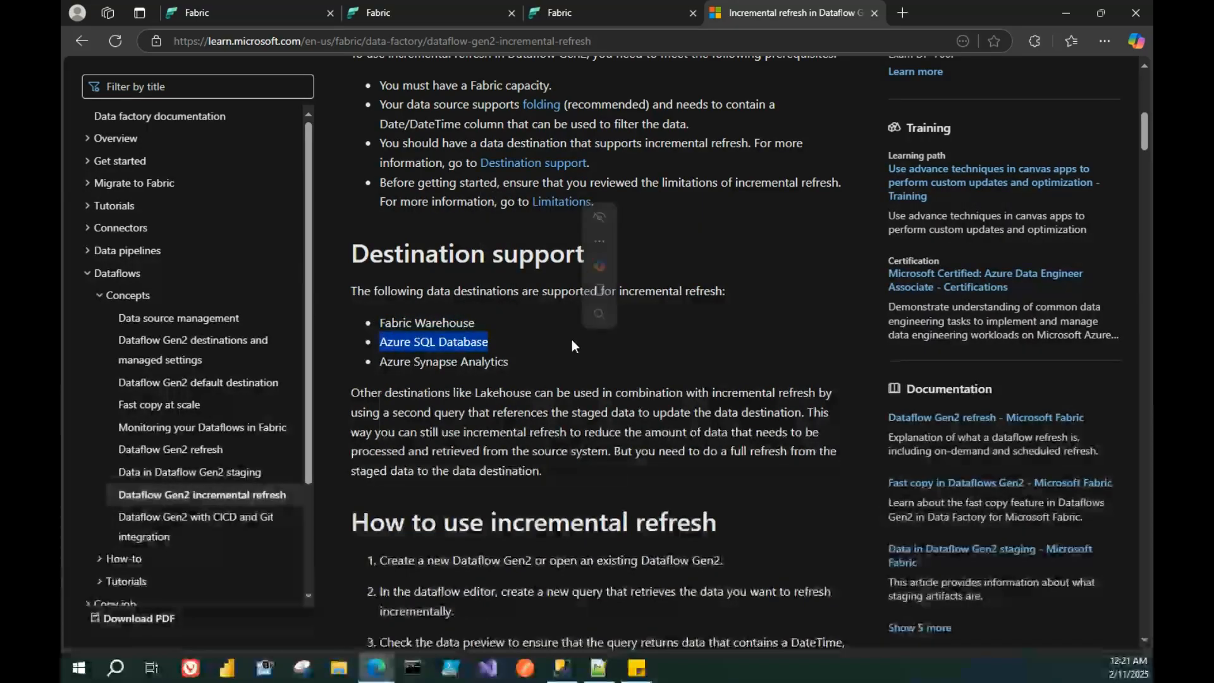
left_click(415, 336)
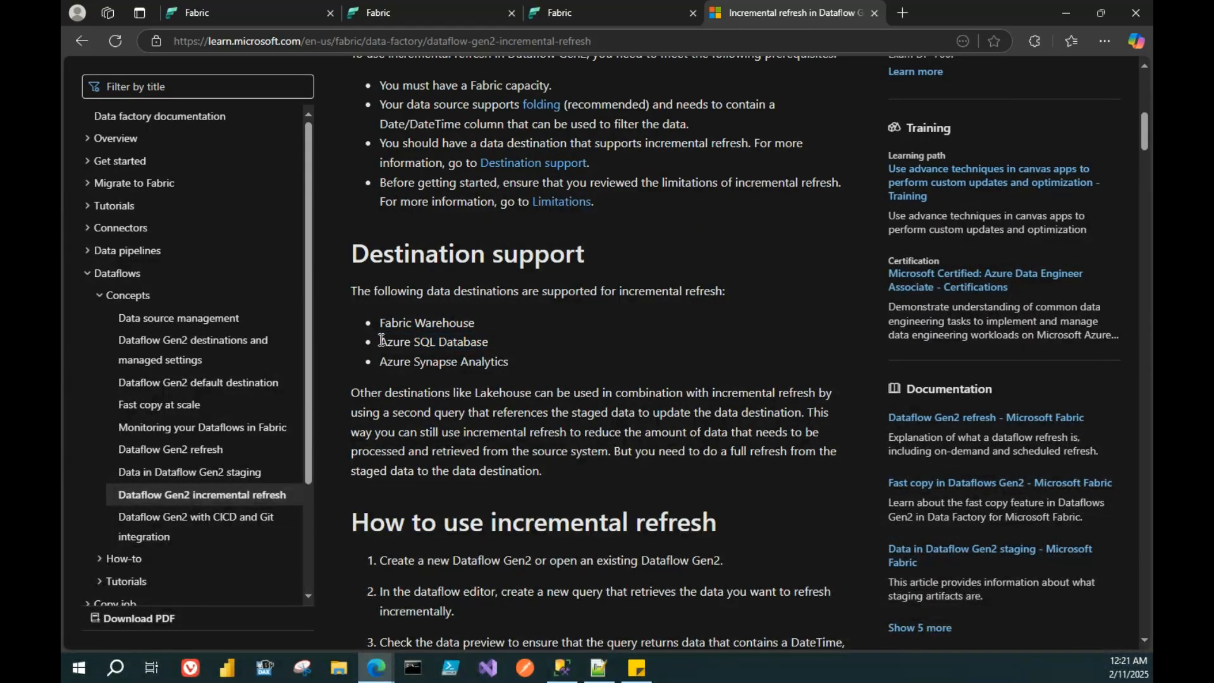
left_click_drag(381, 340, 548, 339)
left_click_drag(376, 362, 544, 363)
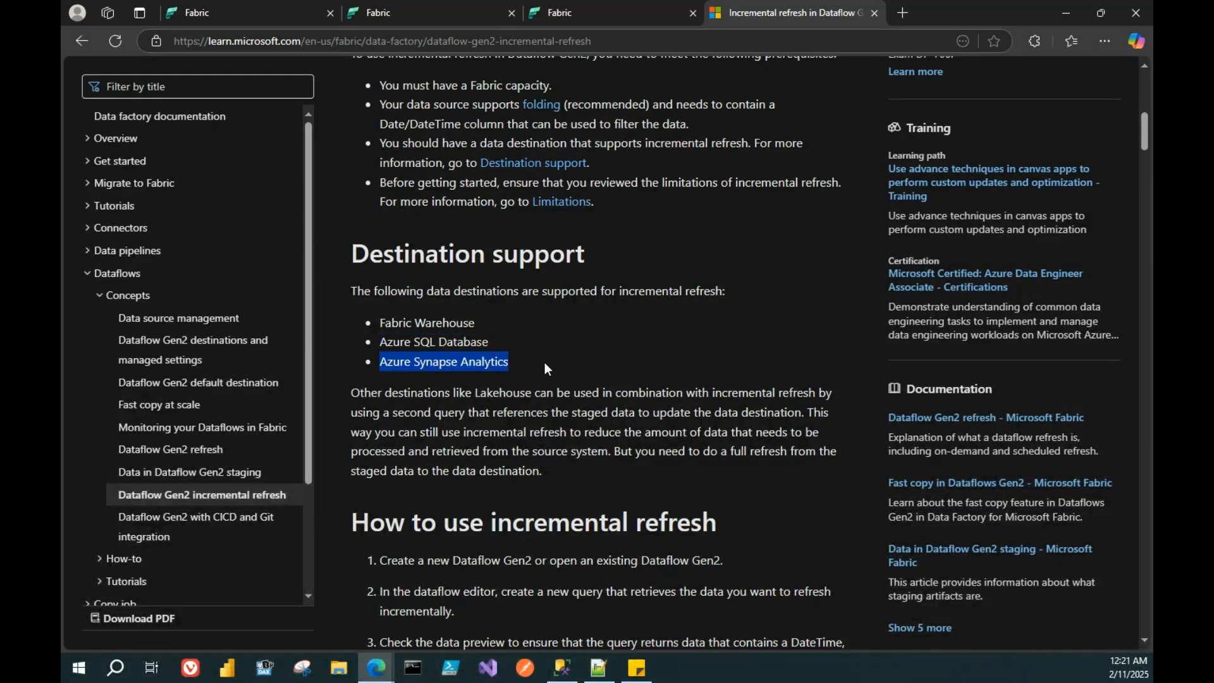
left_click(559, 392)
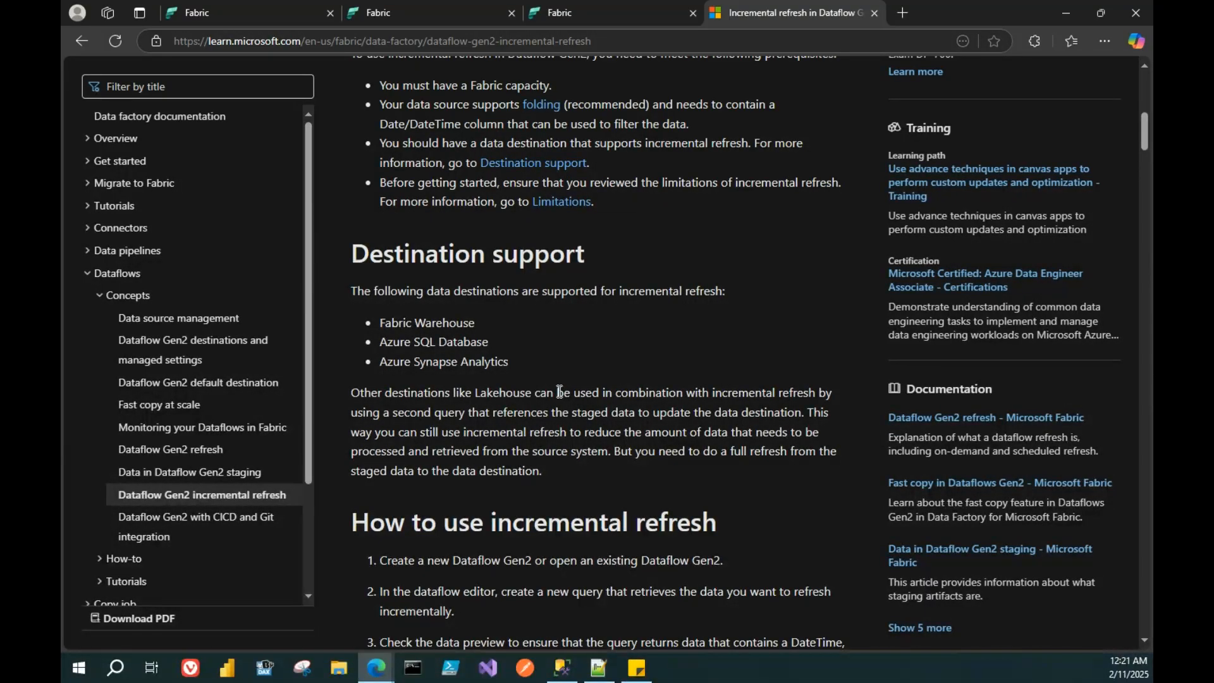
scroll(573, 367, "up", 5)
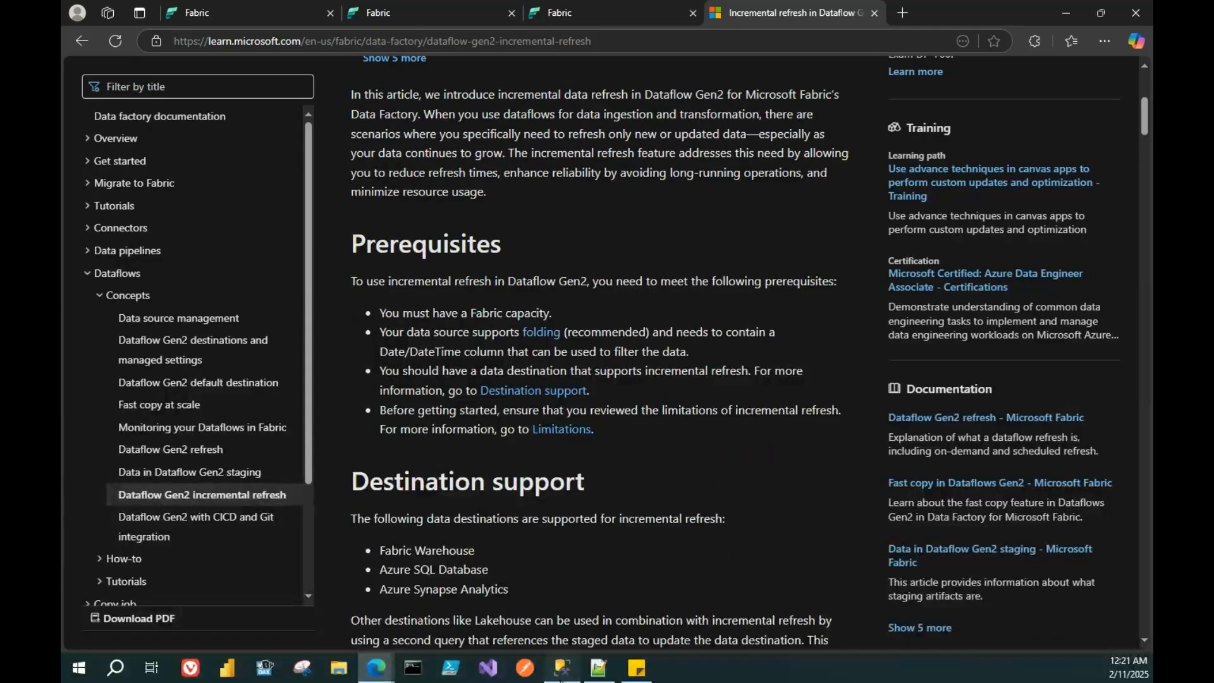
- Switch to SQL Server Management Studio, begin the query with "selec" and expand the AdventureWorks tables
key("alt+Tab")
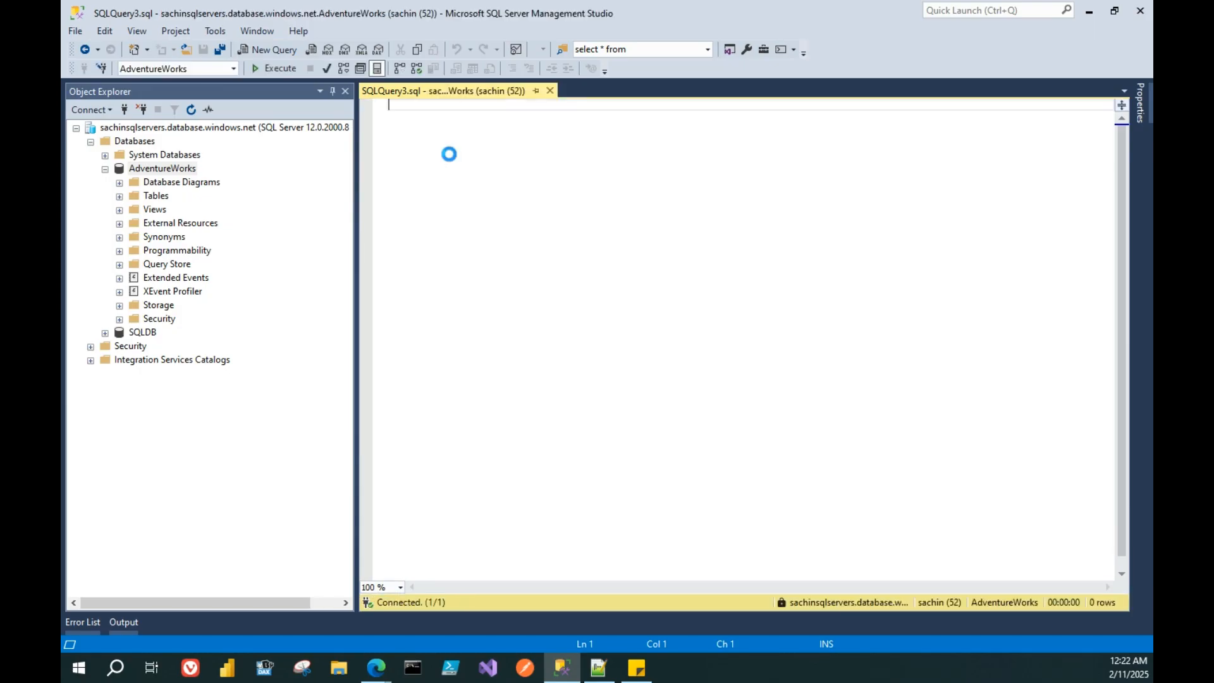
type("selec")
left_click(119, 197)
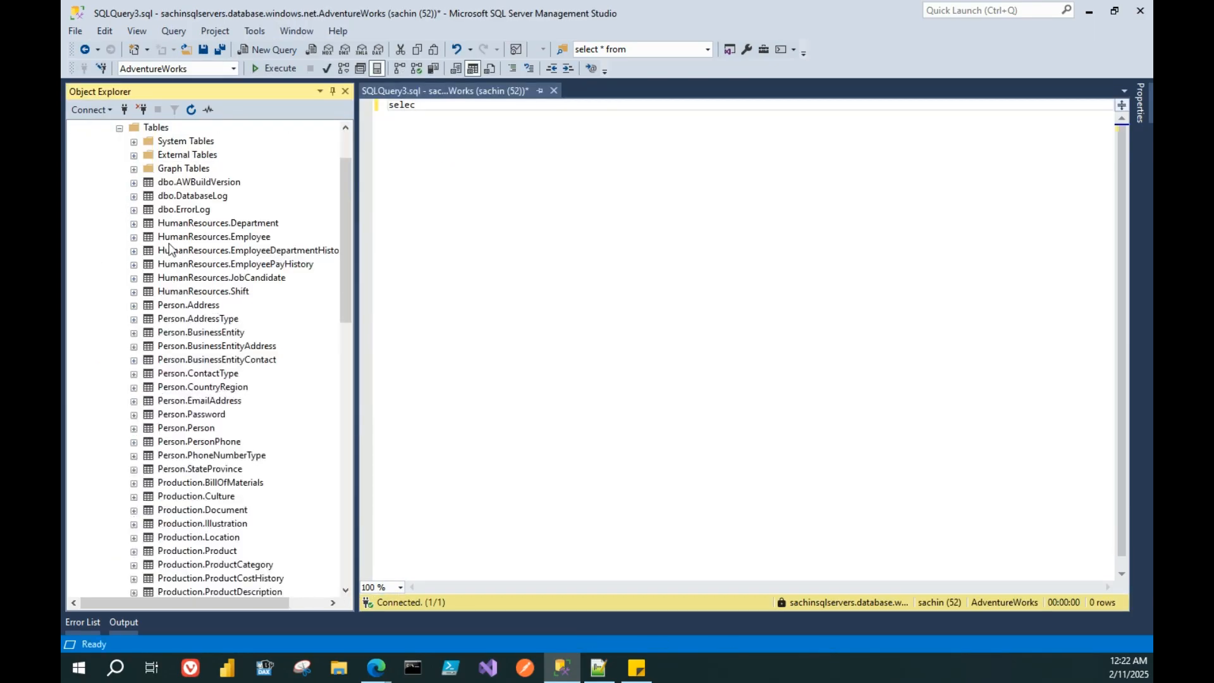
- Look through the AdventureWorks table list, from the HumanResources tables to the Sales tables, for a suitable source table
scroll(246, 347, "down", 16)
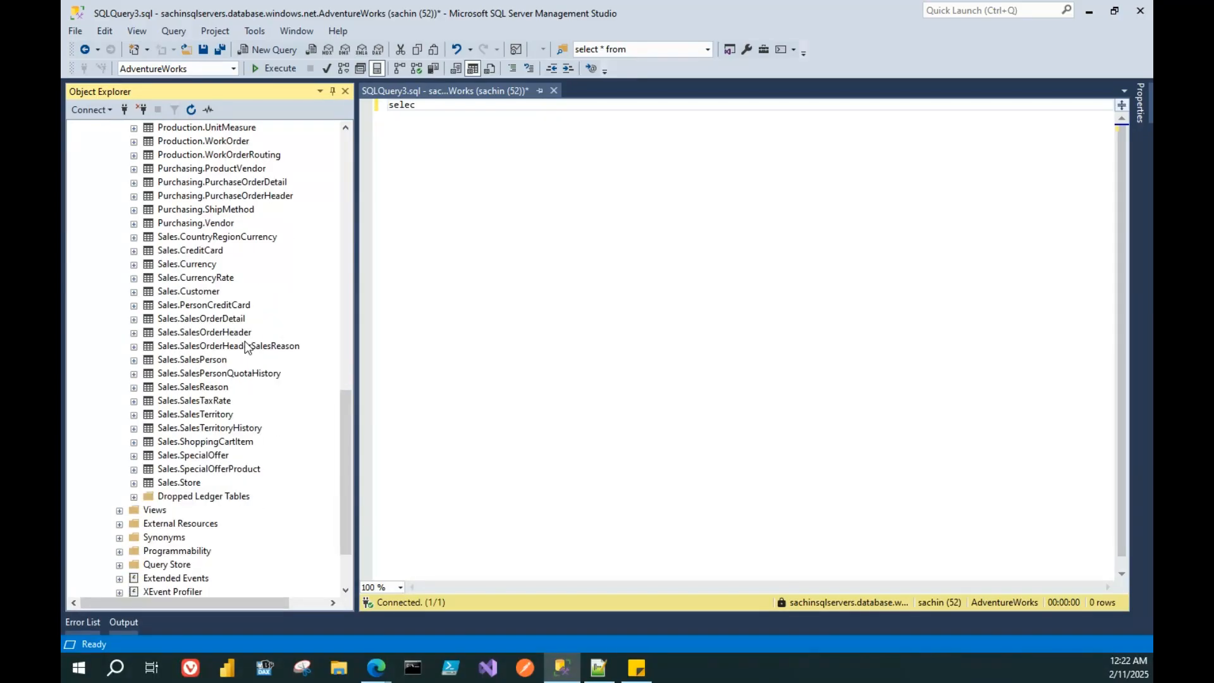
scroll(244, 342, "up", 2)
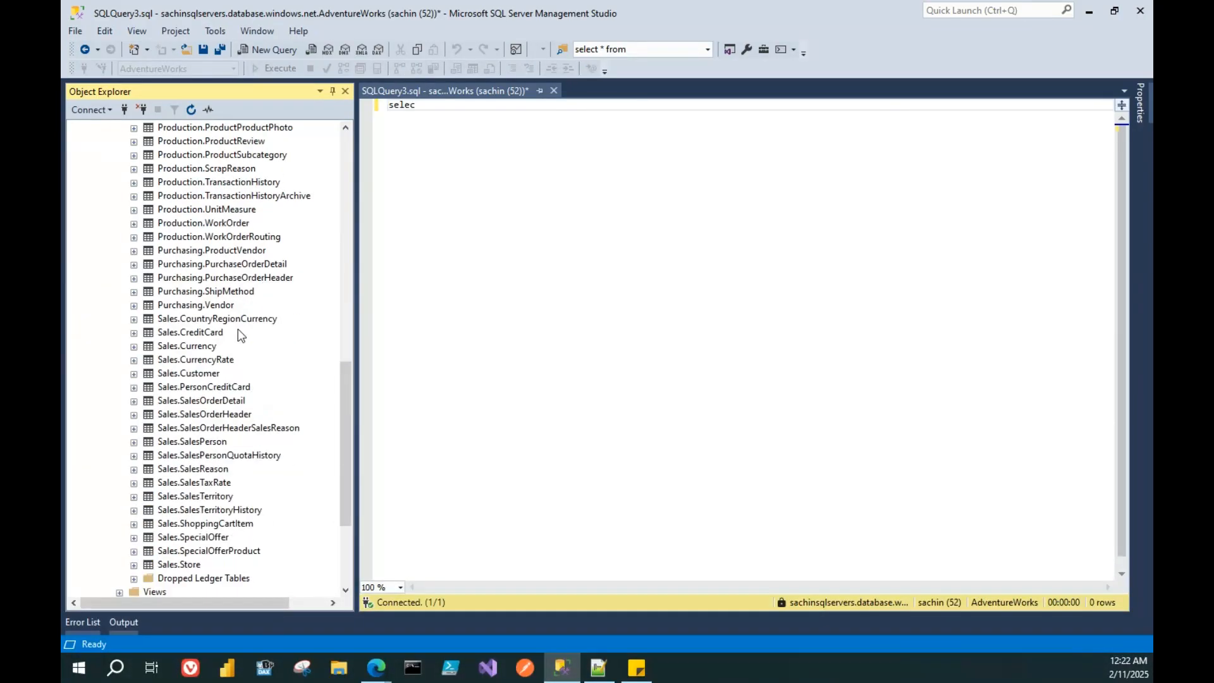
scroll(238, 329, "up", 11)
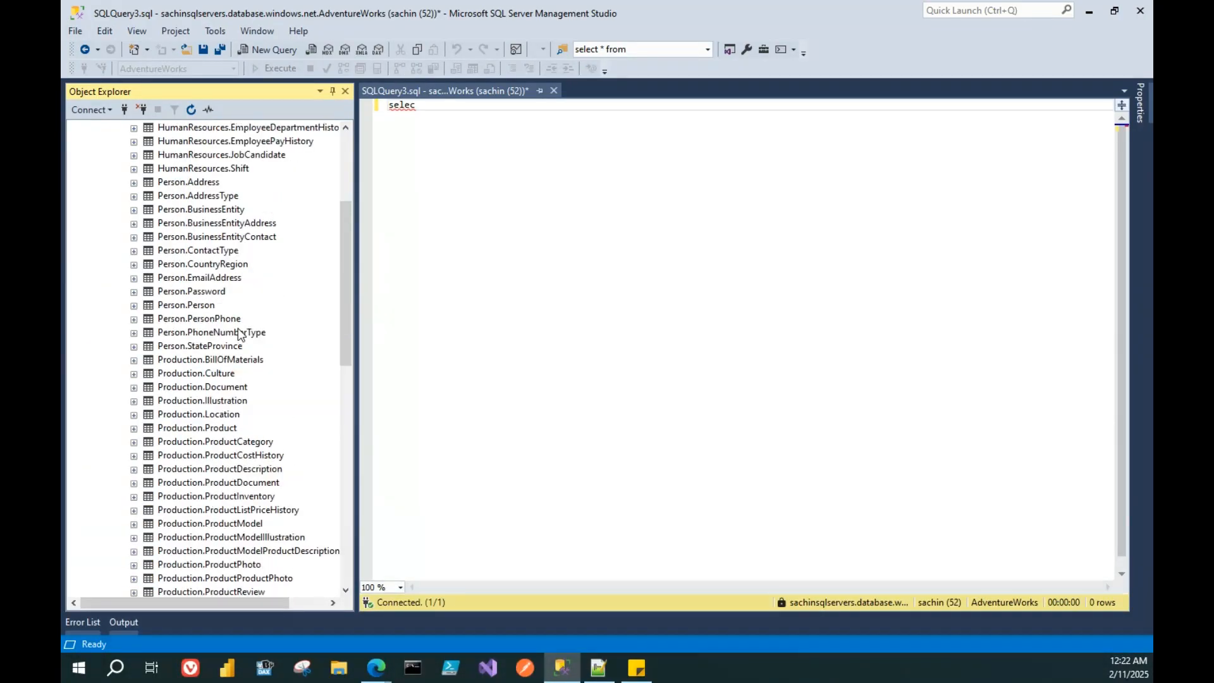
scroll(238, 329, "down", 7)
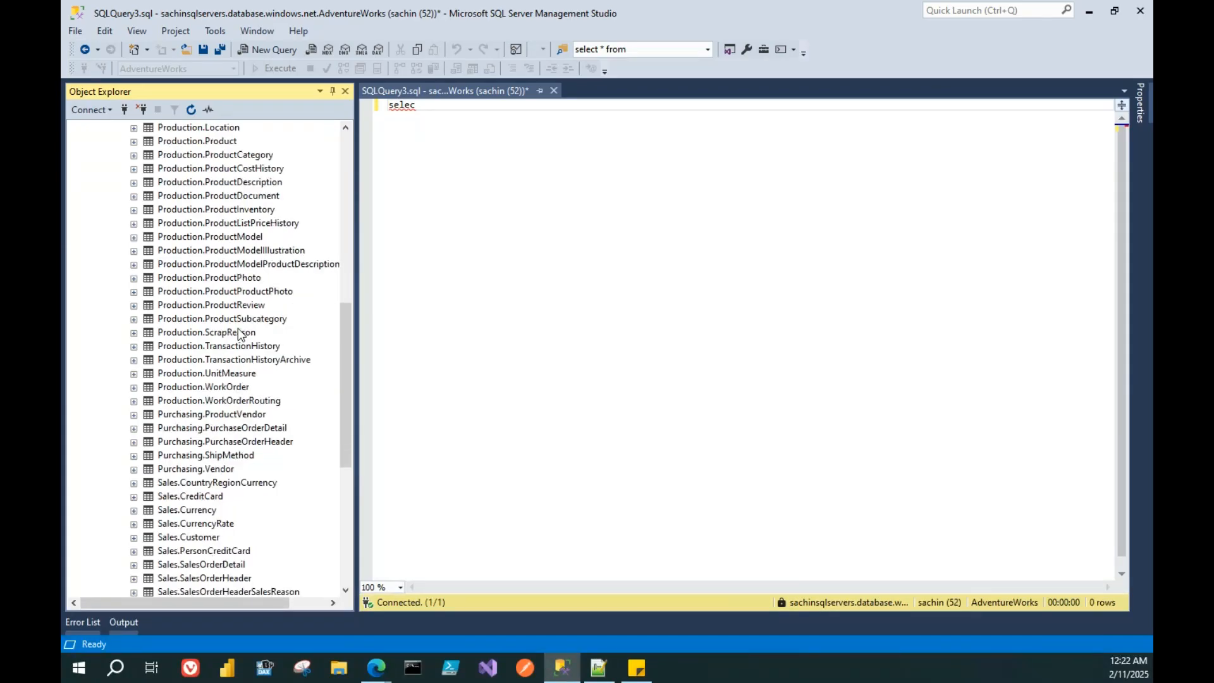
scroll(239, 333, "down", 1)
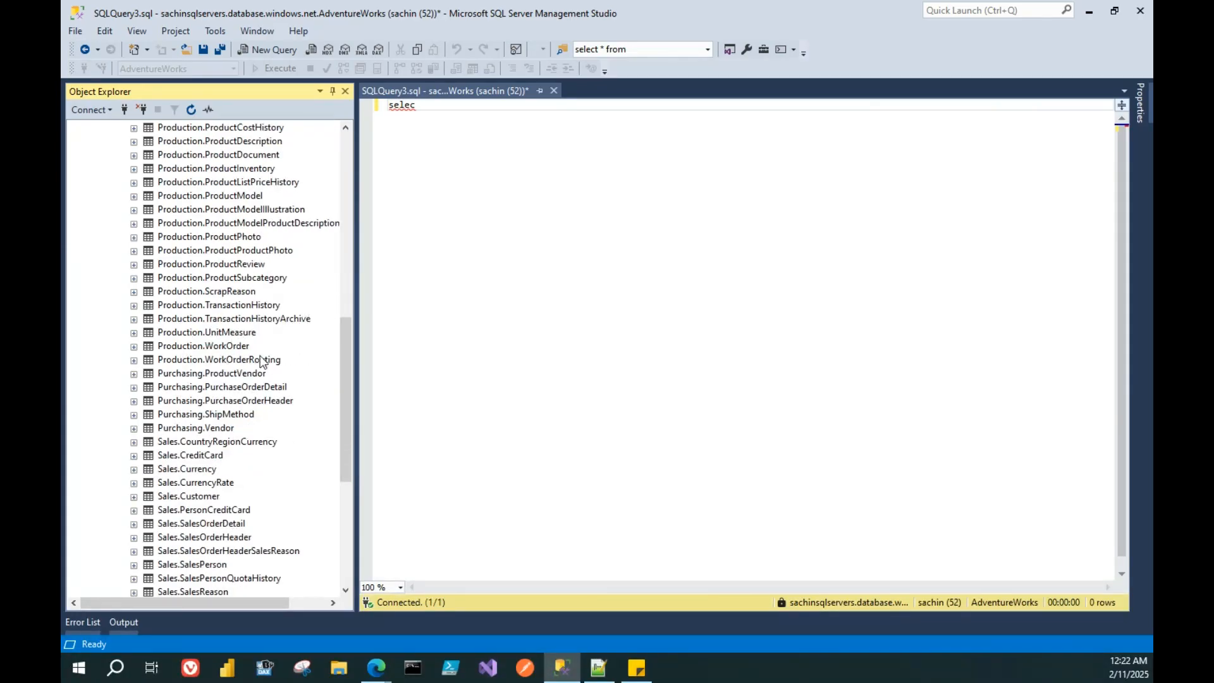
scroll(259, 364, "down", 2)
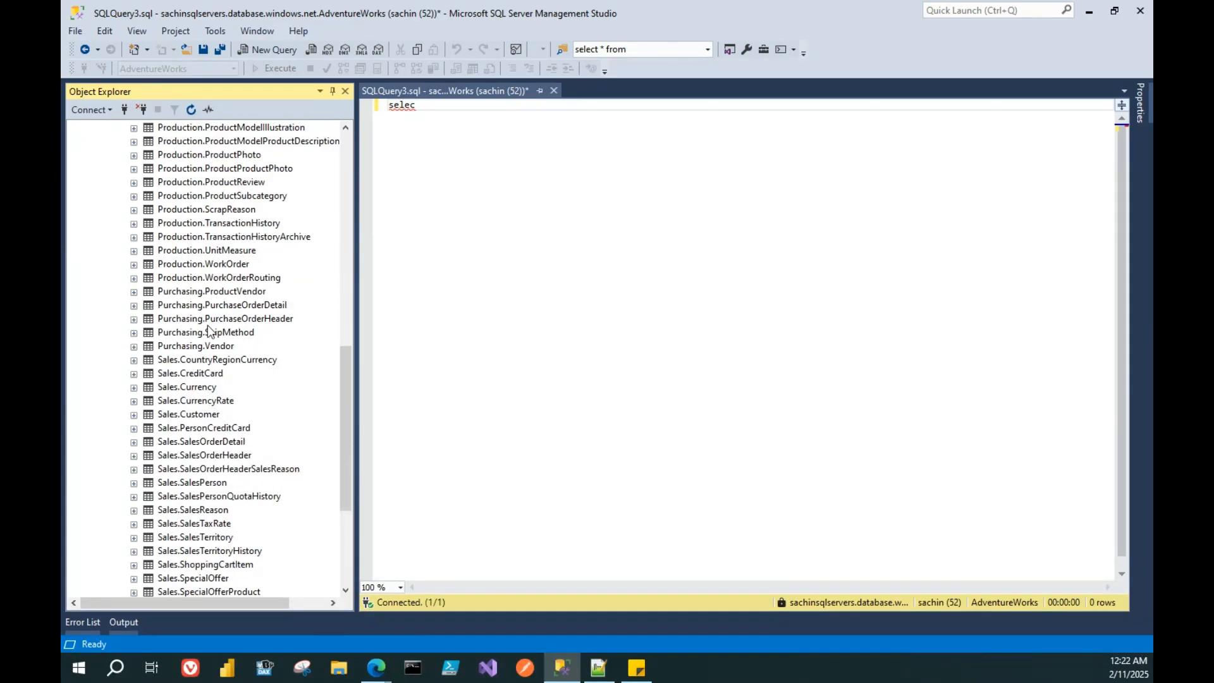
scroll(207, 325, "up", 11)
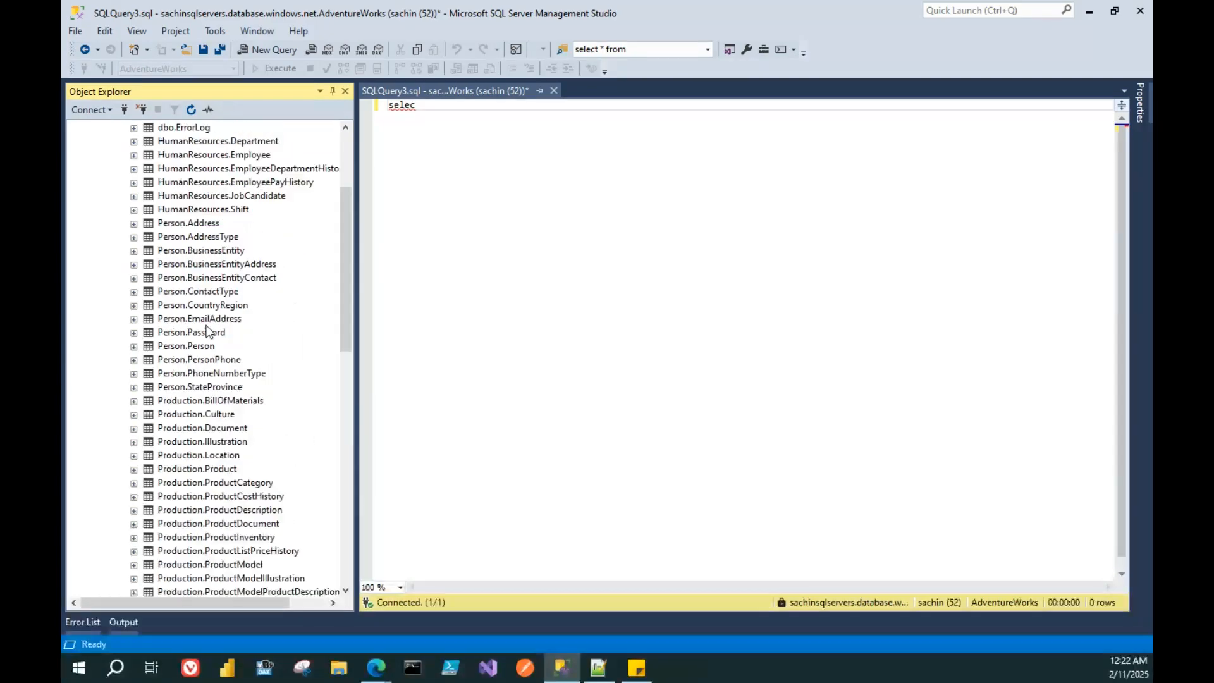
- Inspect the columns of the HumanResources.Shift table, including ModifiedDate, and collapse the table again
left_click(133, 209)
left_click(149, 223)
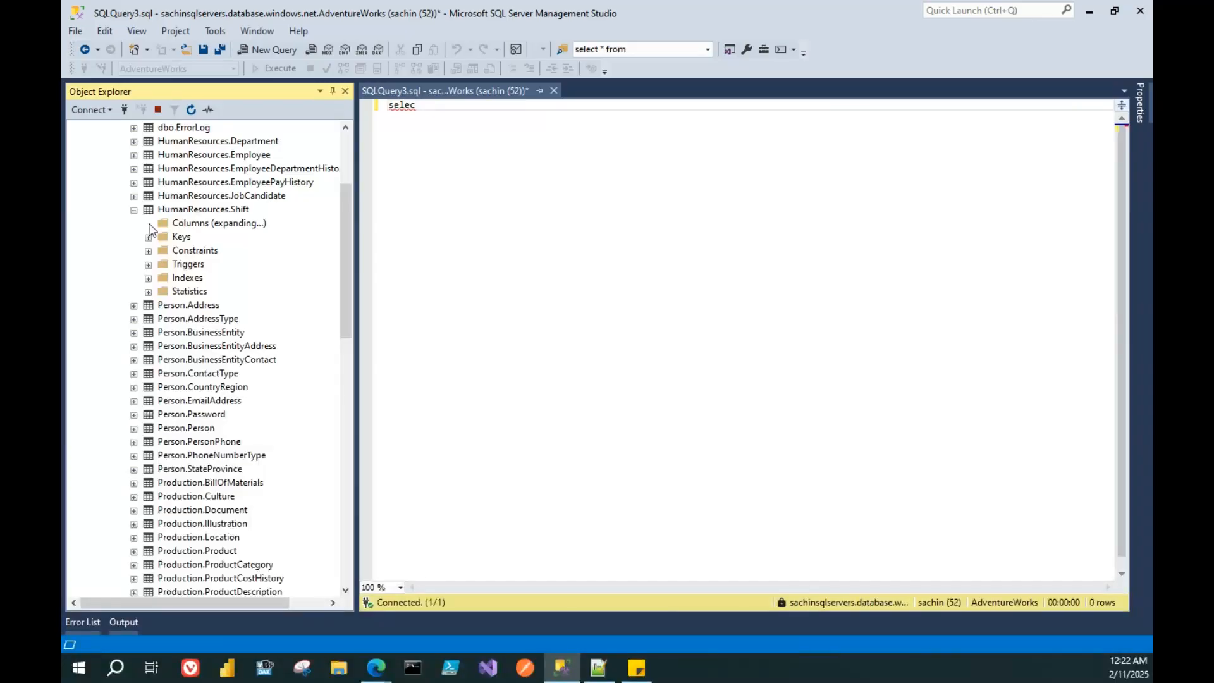
scroll(291, 353, "down", 20)
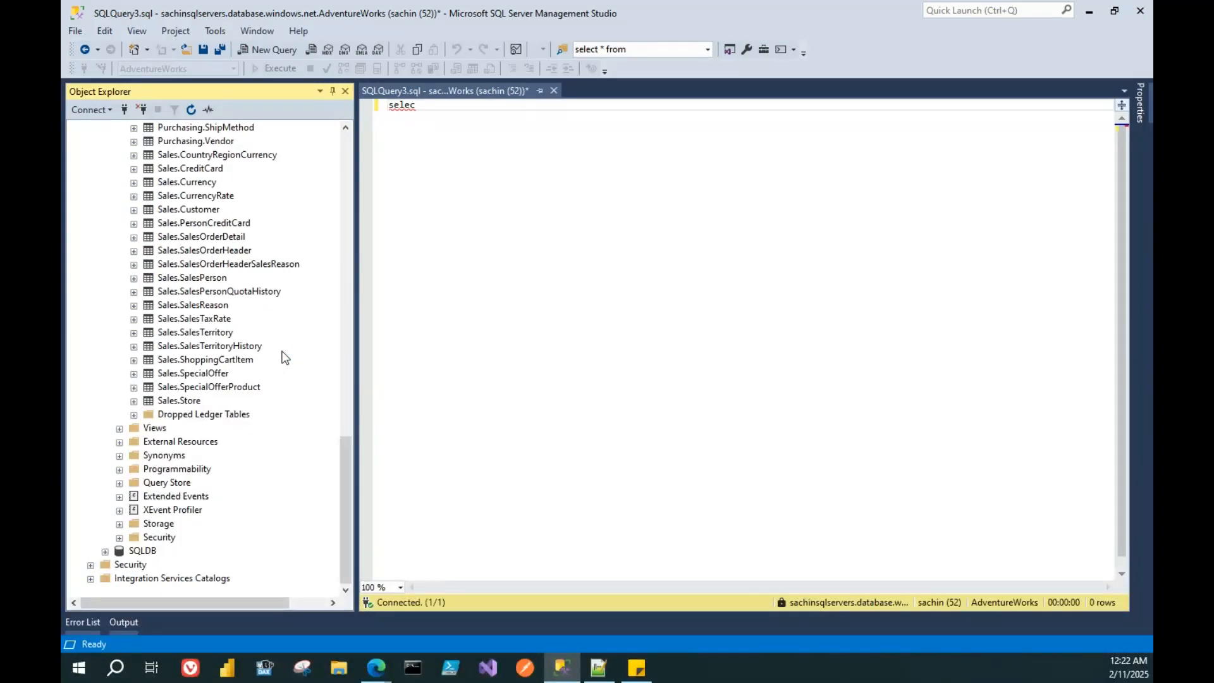
scroll(285, 357, "up", 20)
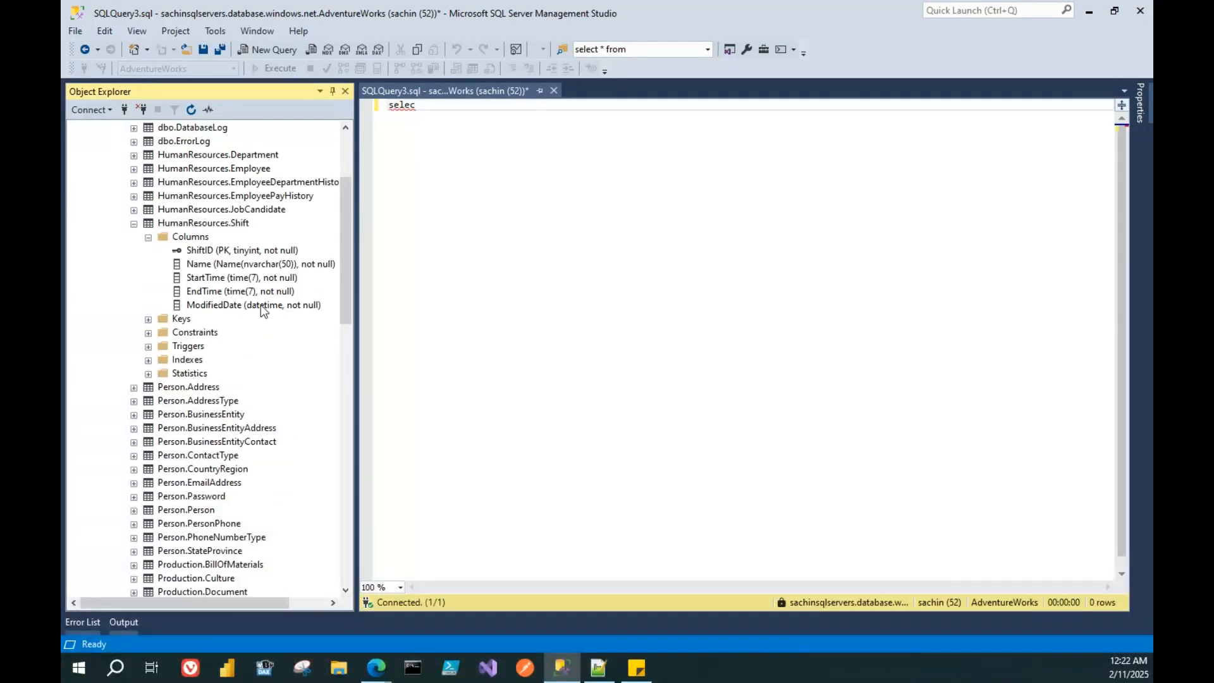
left_click(262, 306)
left_click(134, 223)
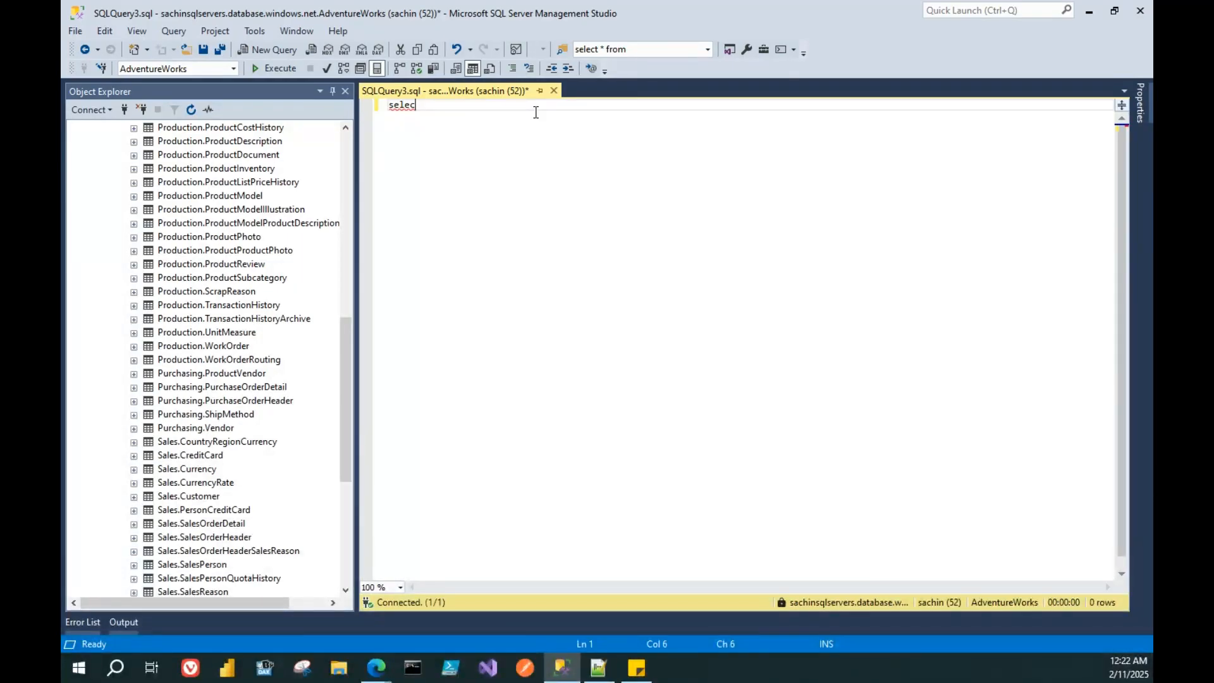
- Inspect the columns of the Sales.SalesOrderHeader table and select its ModifiedDate column
scroll(294, 407, "down", 4)
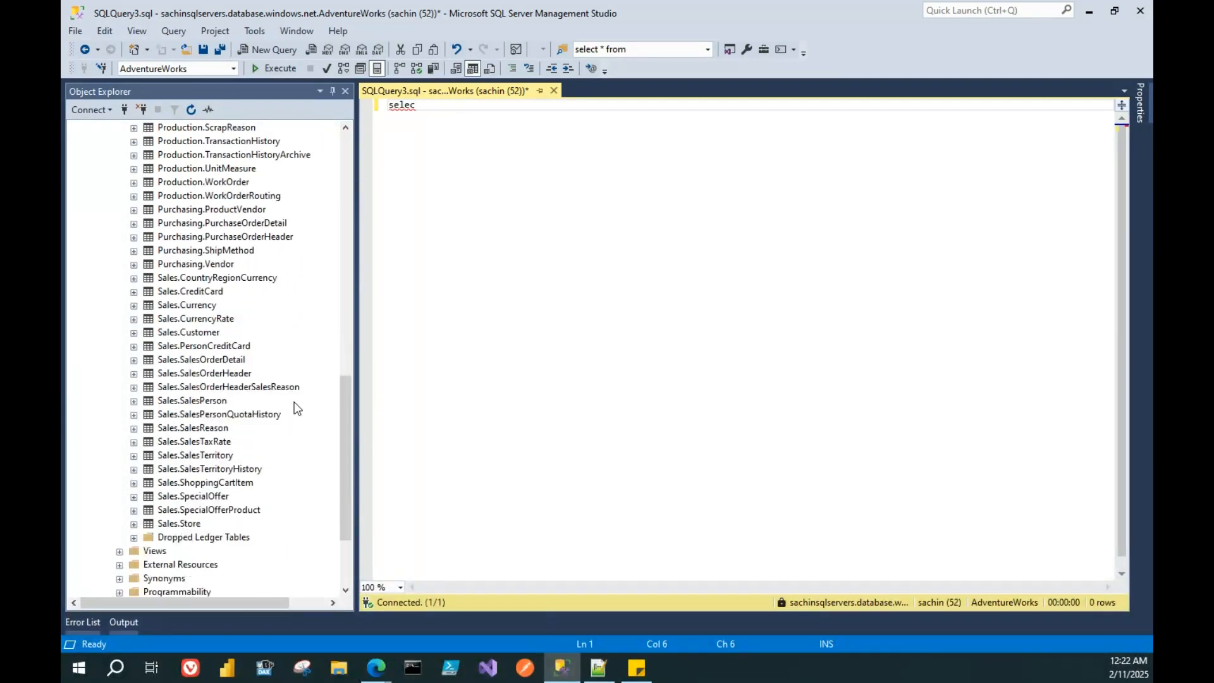
left_click(134, 373)
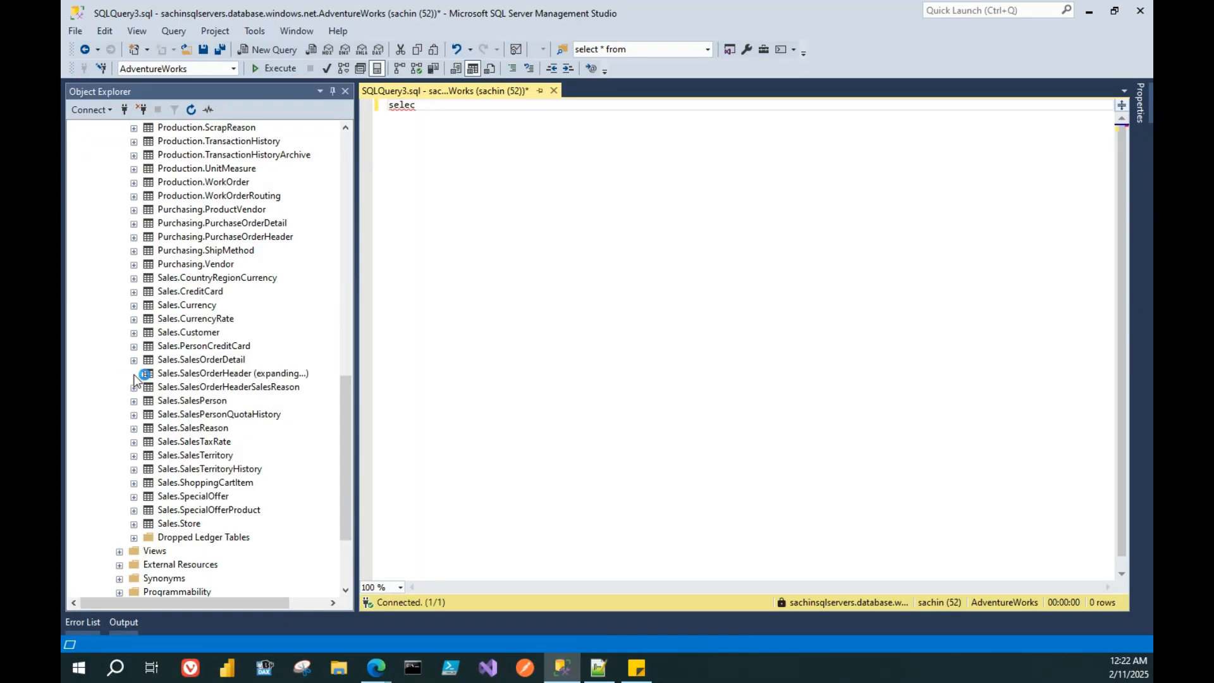
left_click(150, 387)
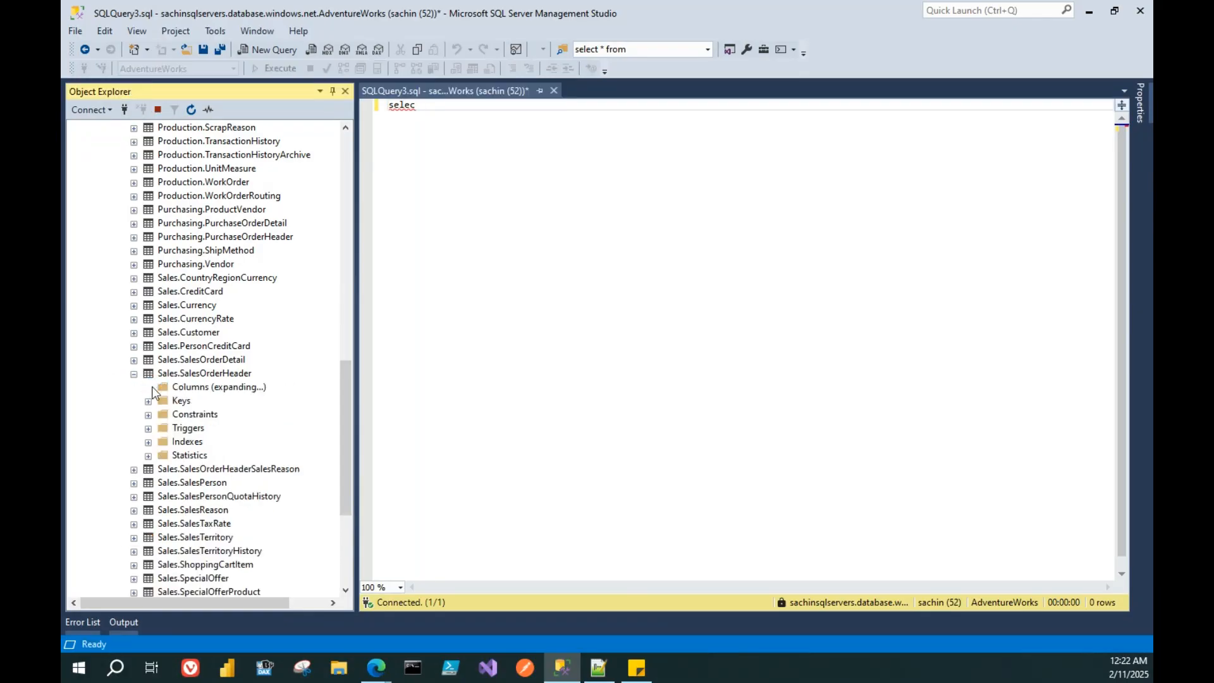
scroll(299, 411, "down", 2)
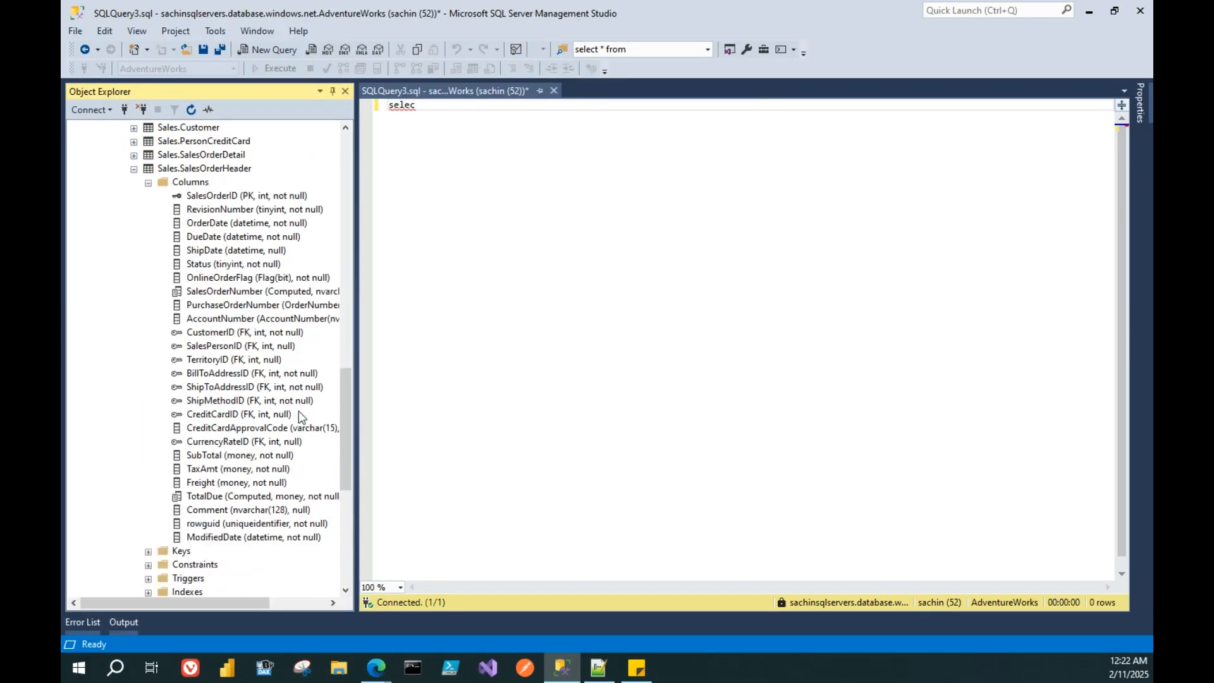
left_click(249, 499)
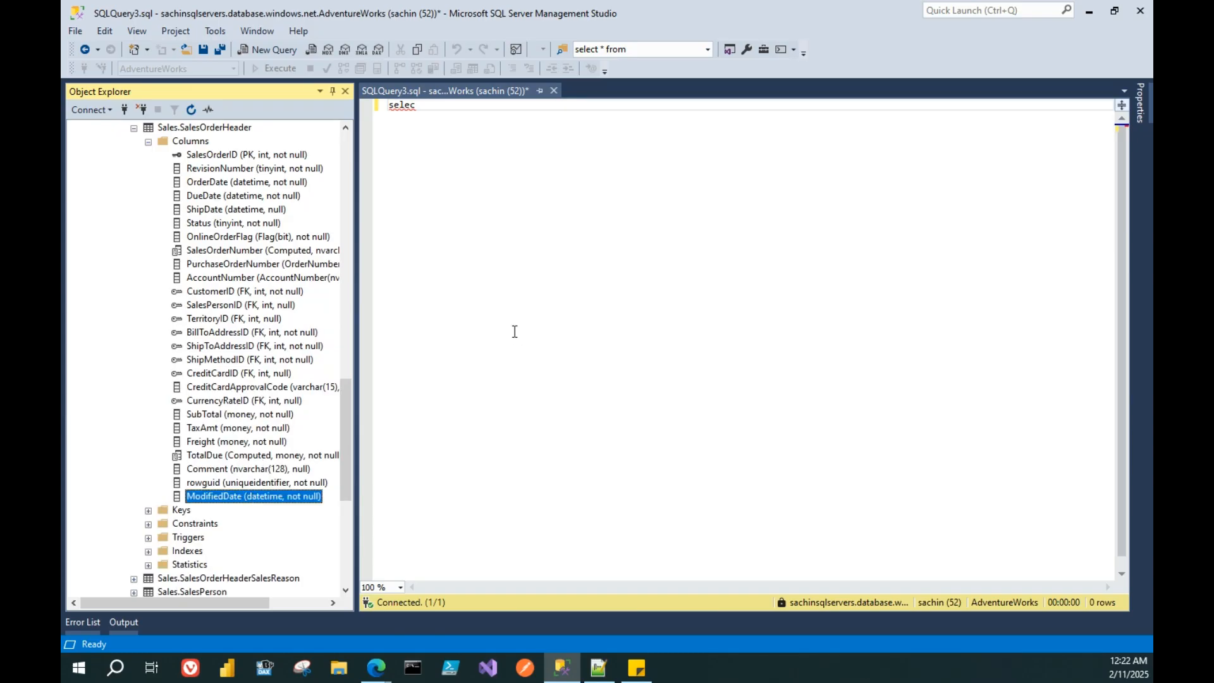
- Extend the query to select all columns from [Sales].[SalesOrderHeader], inserting the table name from the object tree
left_click(514, 332)
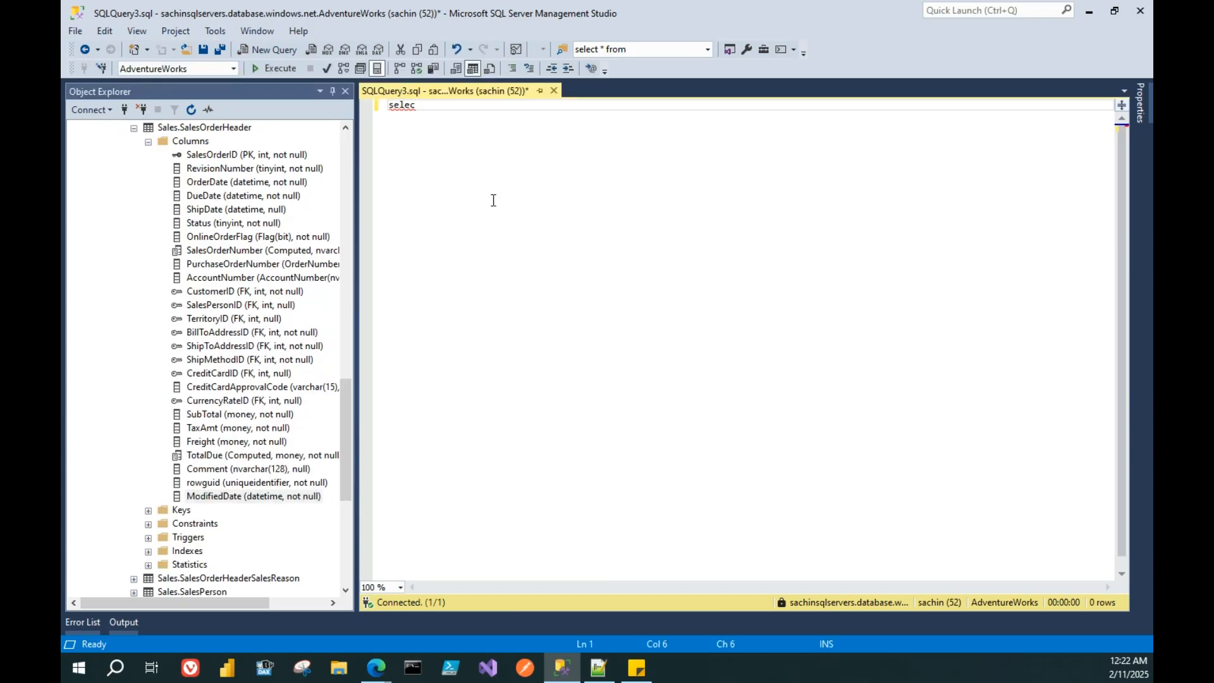
type("T * from")
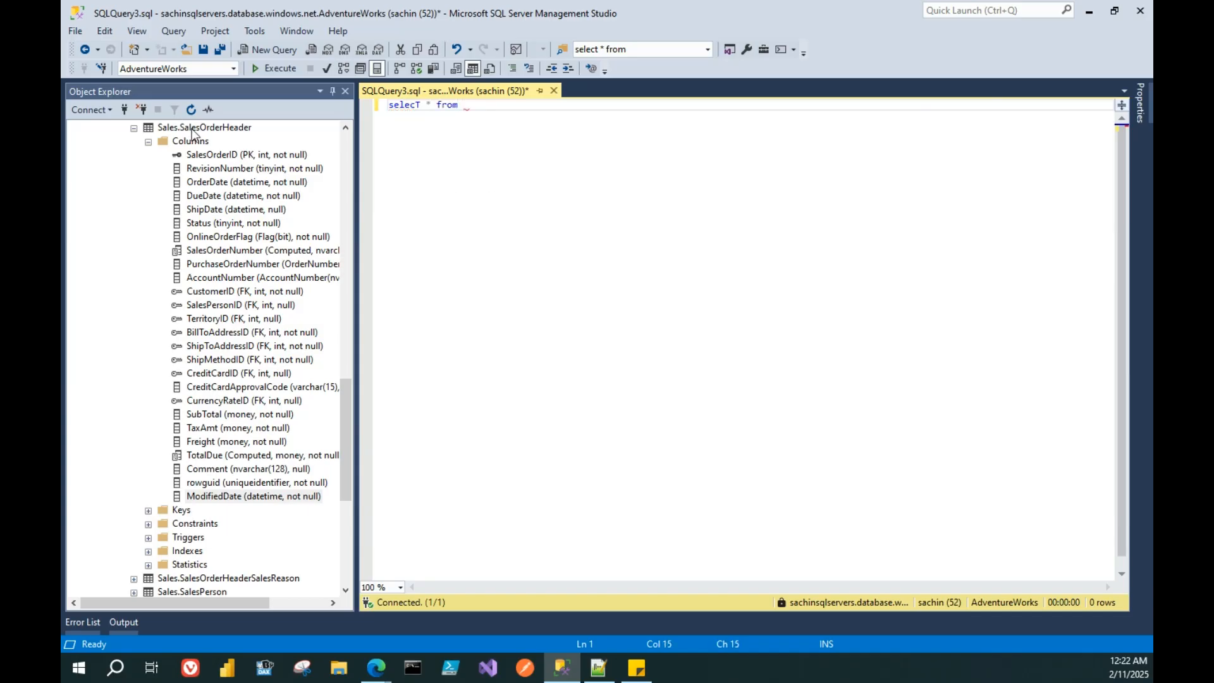
left_click_drag(191, 129, 459, 126)
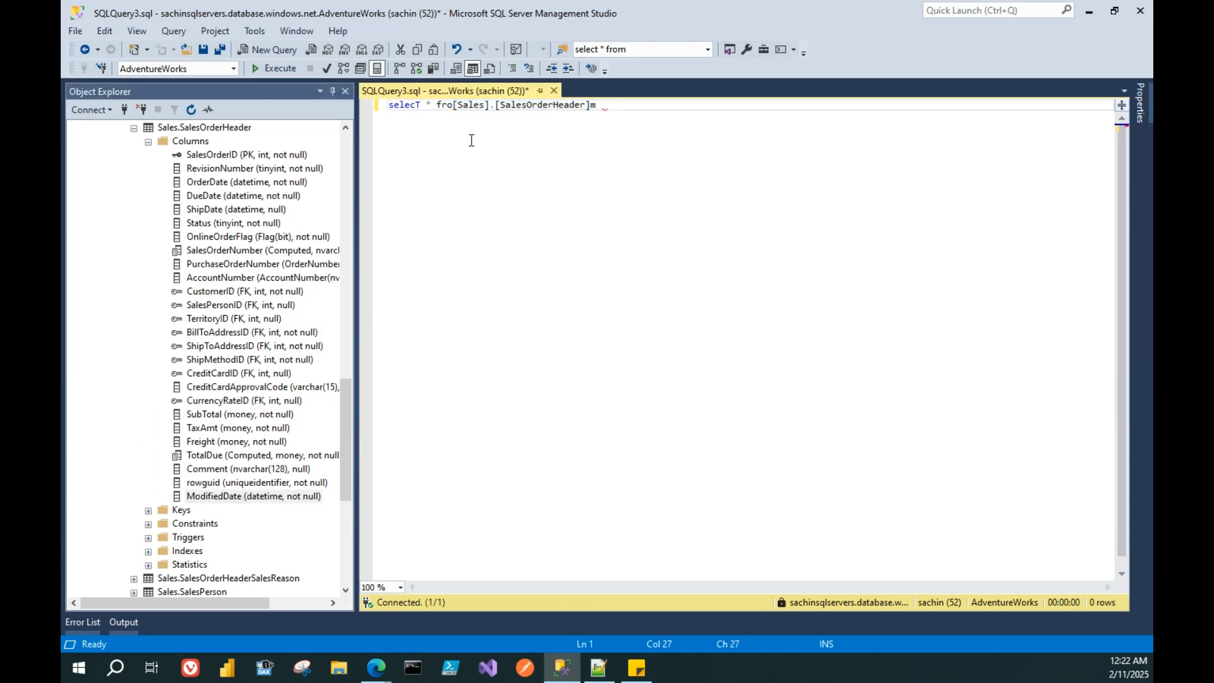
left_click(455, 106)
type("m")
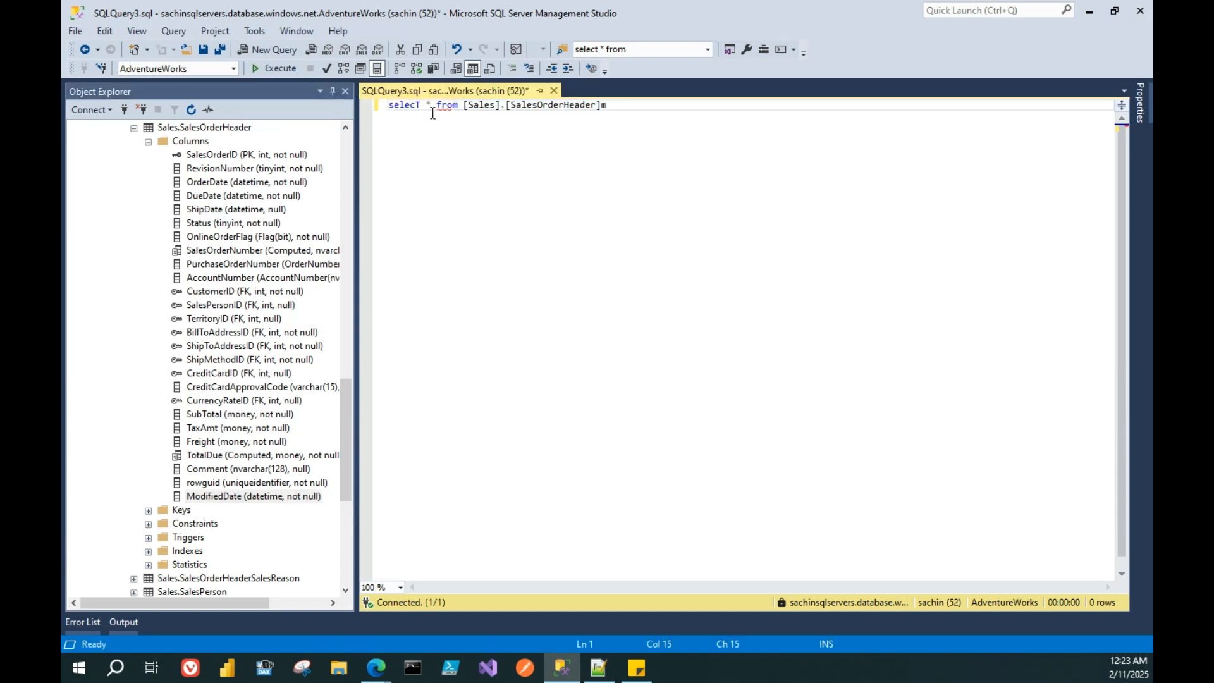
- Change the query to select count(0) from Sales.SalesOrderHeader, run it, and collapse the table in the object tree
left_click(432, 112)
key("BackSpace")
type("coun")
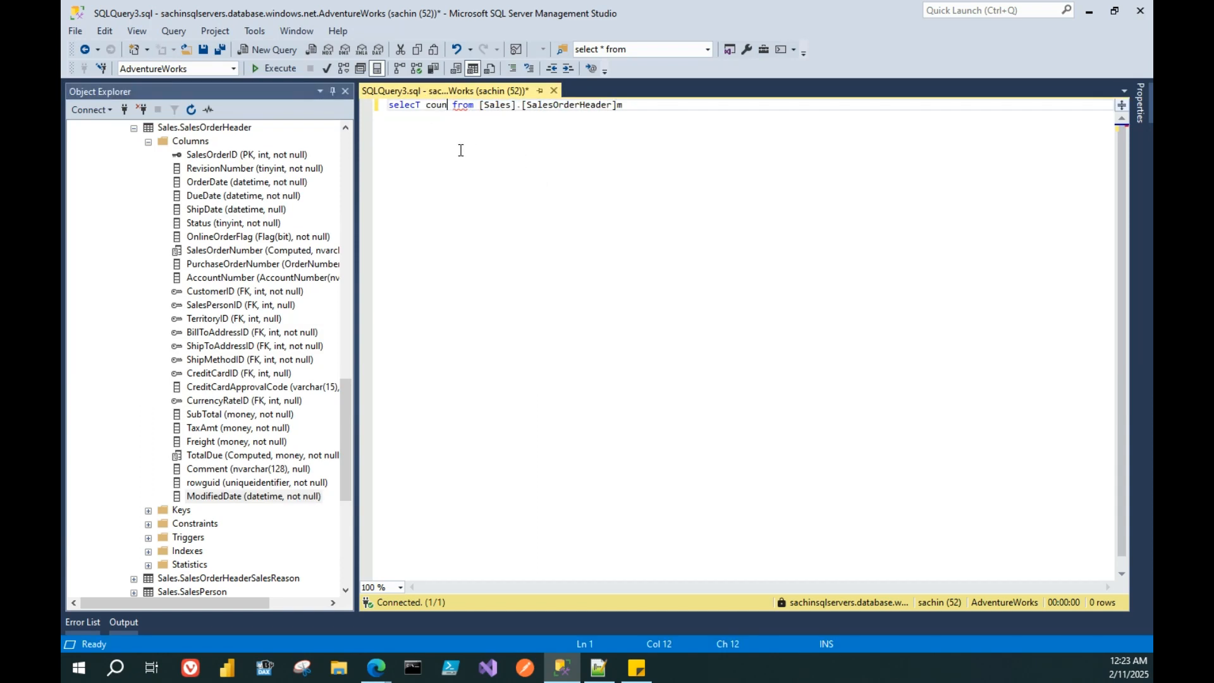
type("t(90)")
key("F5")
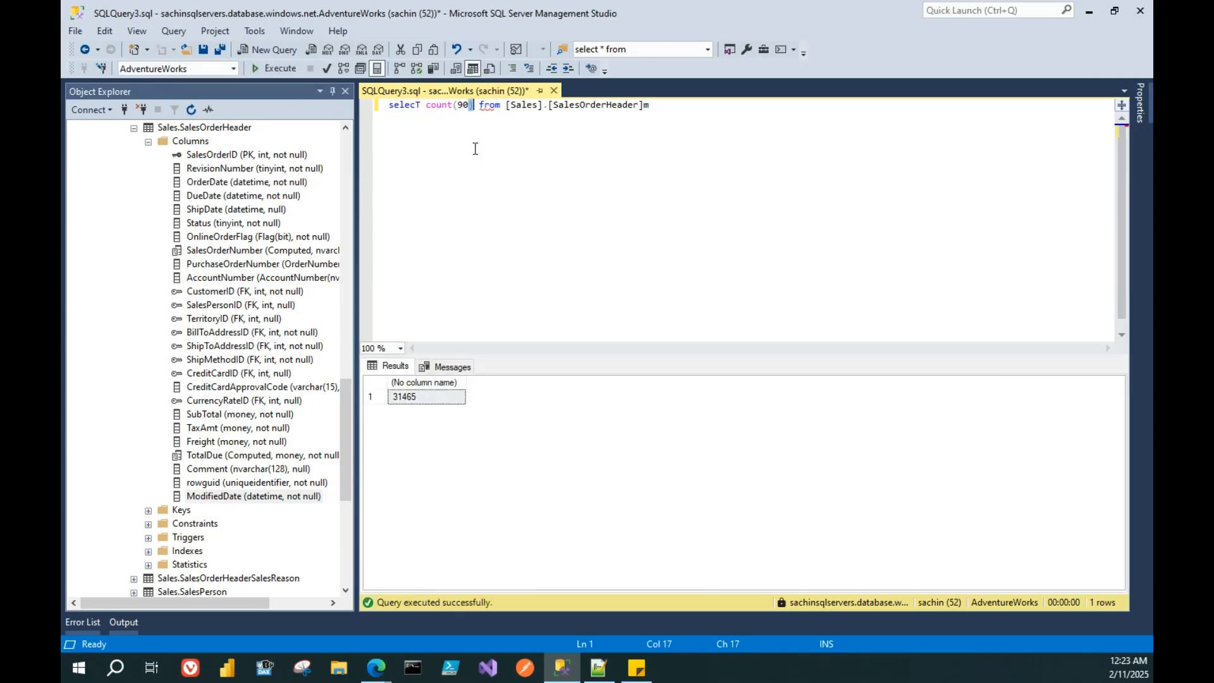
key("BackSpace")
key("F5")
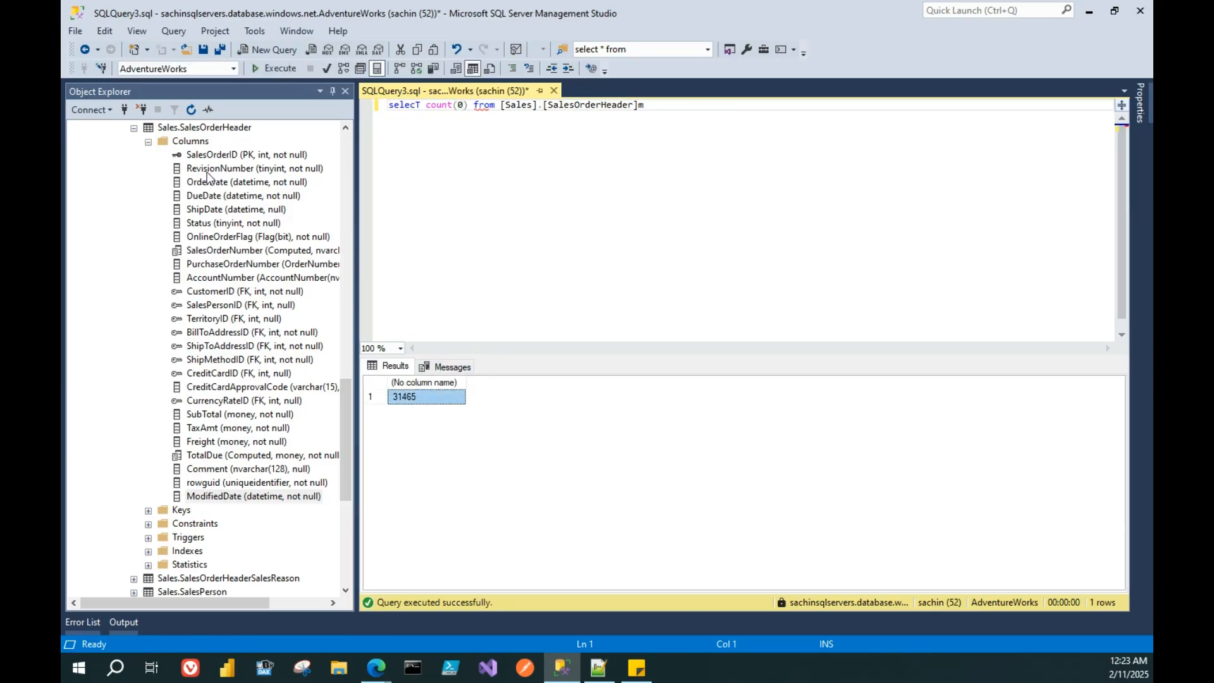
left_click(134, 127)
left_click(544, 148)
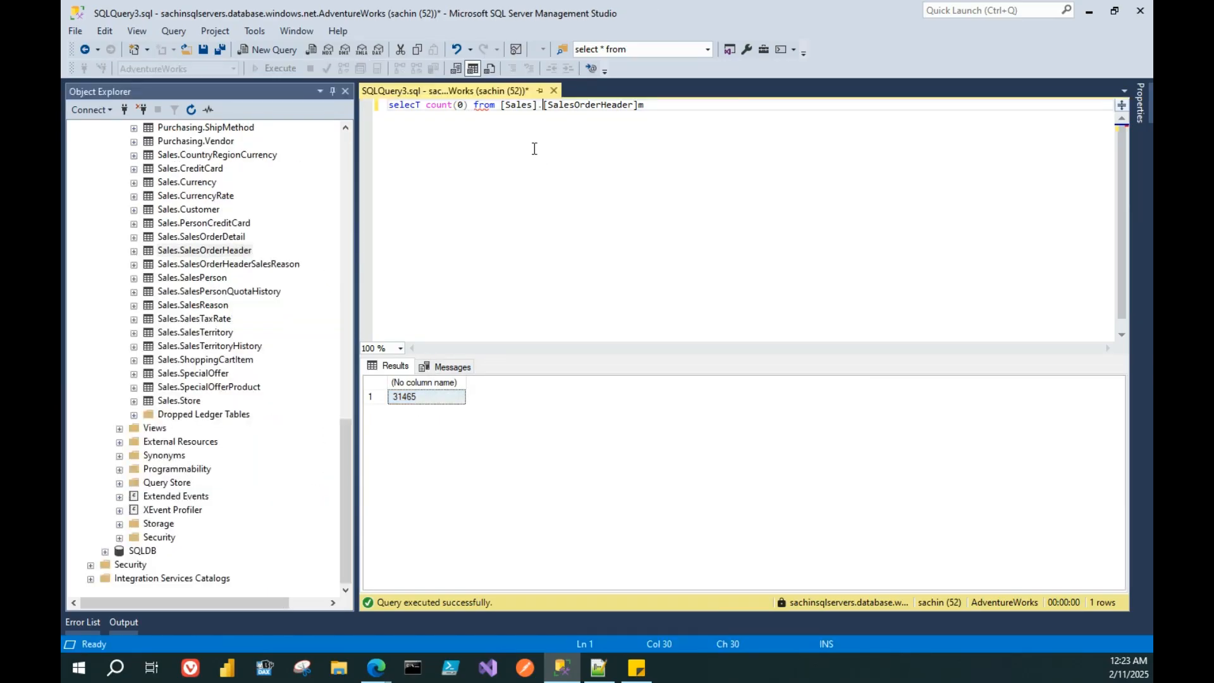
- Look at the Incremental Data Load workspace in Microsoft Fabric and return to the row-count query in SQL Server Management Studio
mouse_move(381, 671)
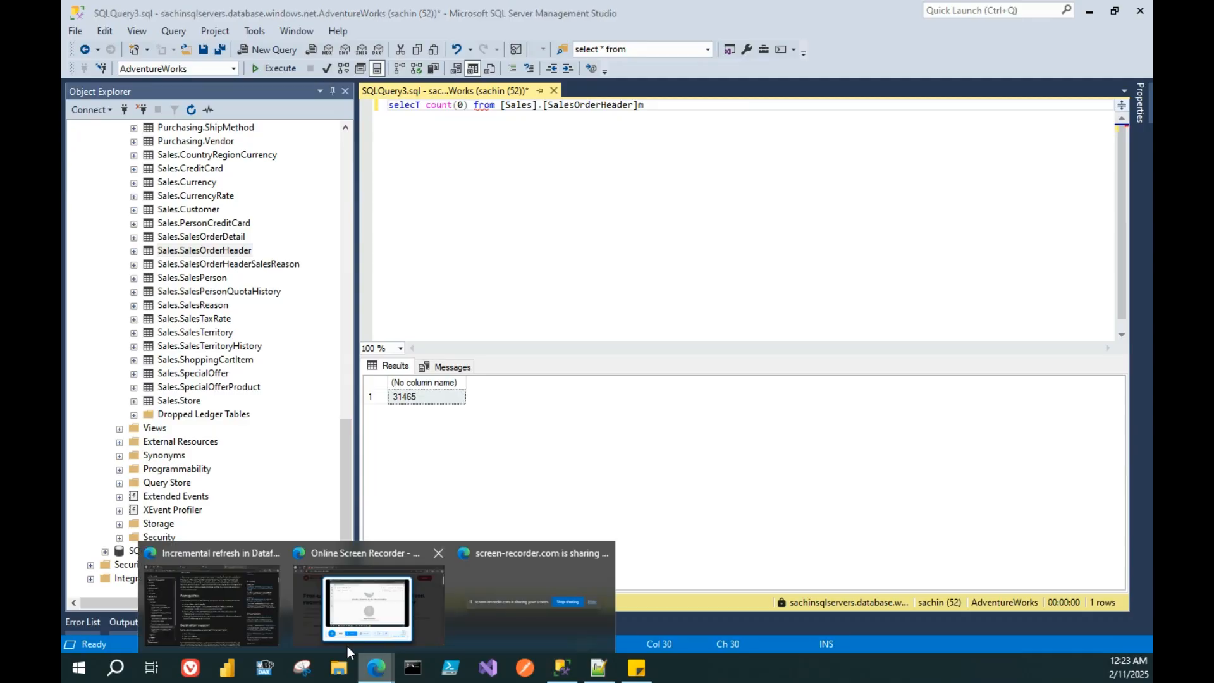
left_click(347, 647)
left_click(641, 6)
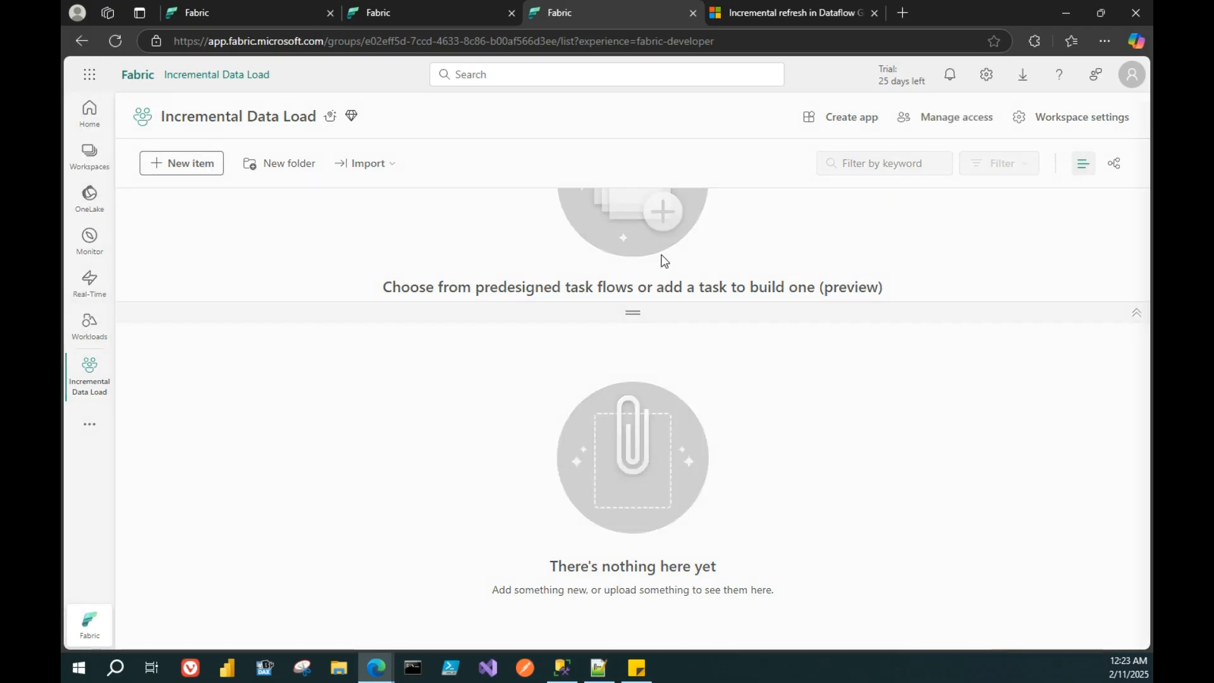
left_click(554, 675)
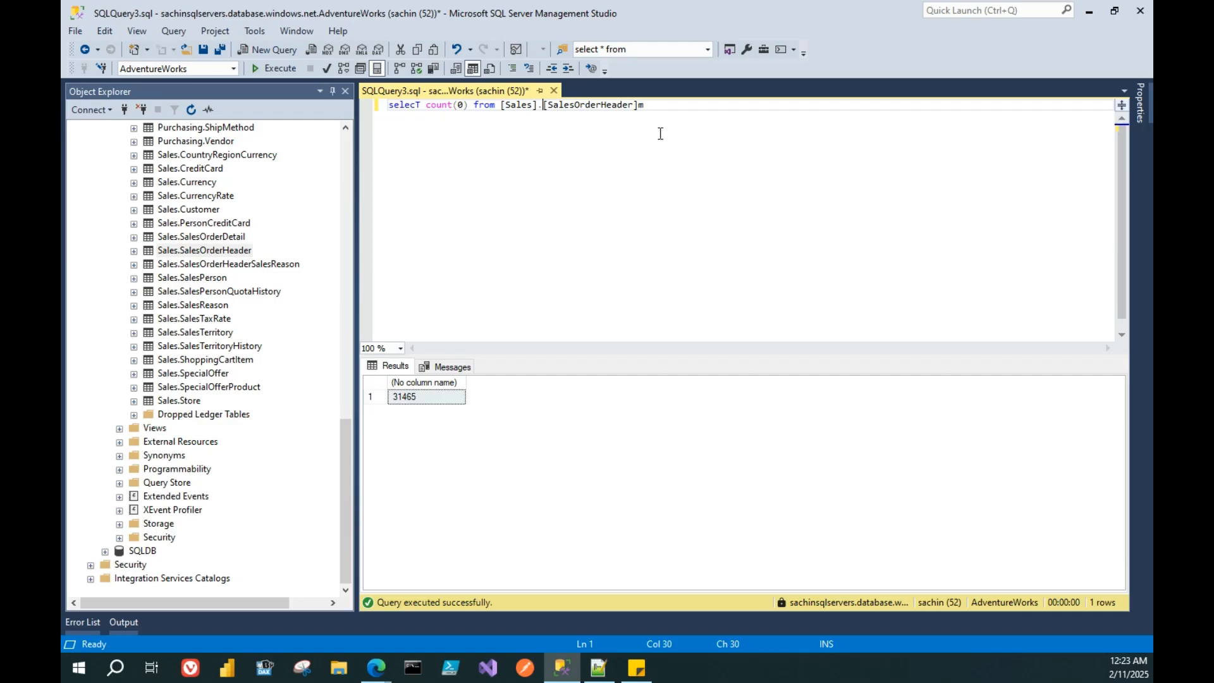
left_click(656, 104)
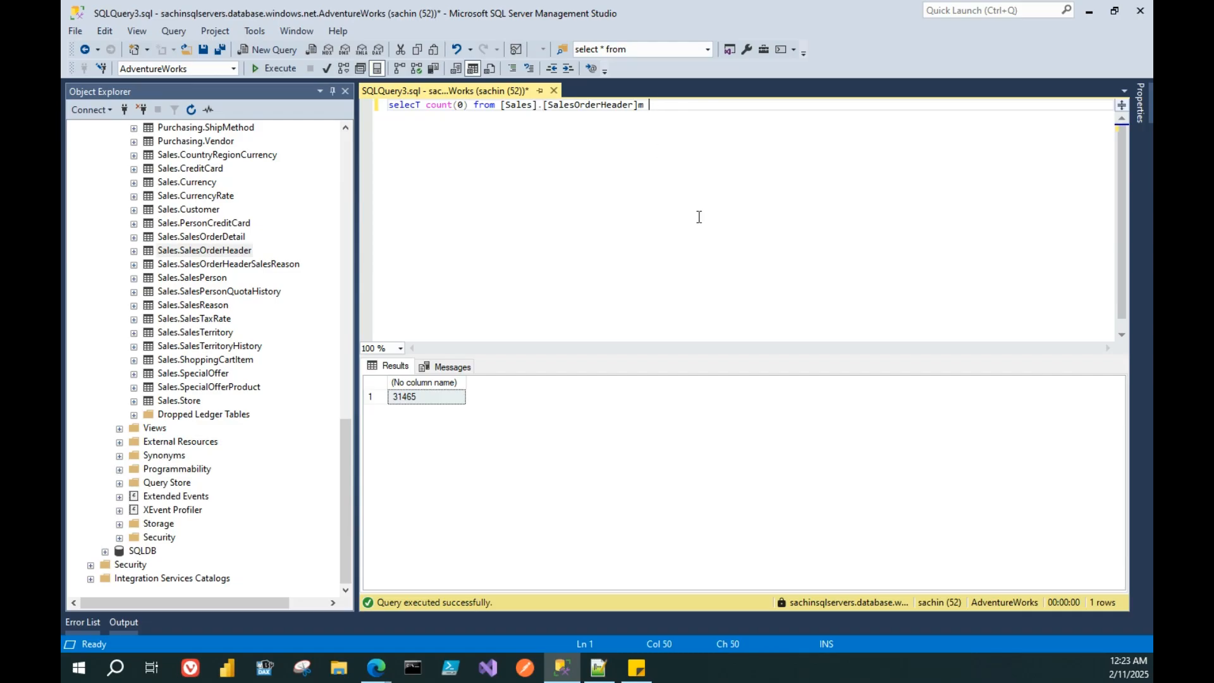
- Switch to Microsoft Fabric and start a new lakehouse in the Incremental Data Load workspace, filtering the item types by "lakeh"
left_click(377, 669)
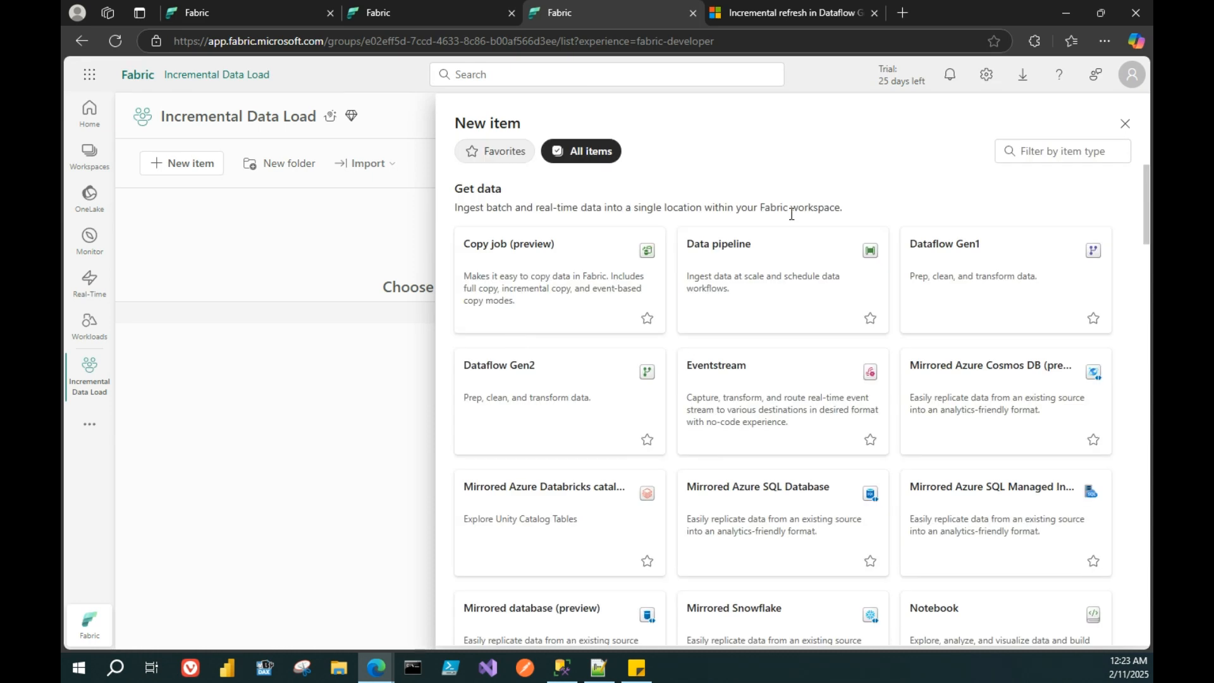
left_click(1048, 152)
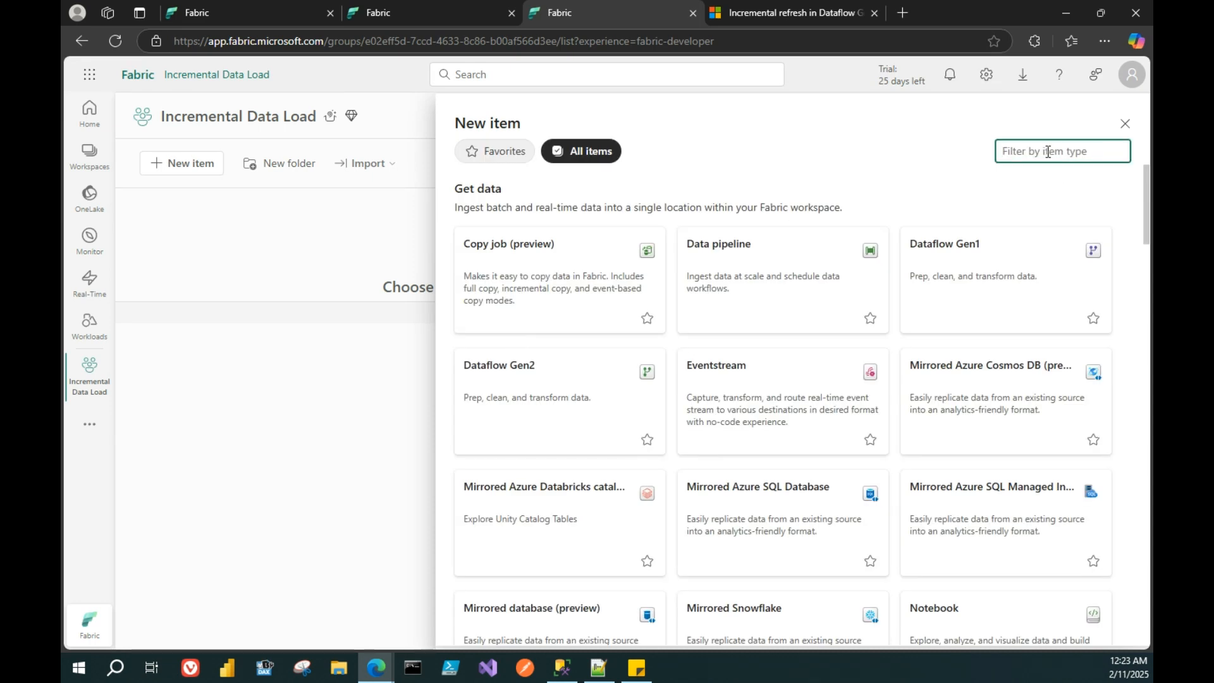
type("lakeh")
left_click(542, 271)
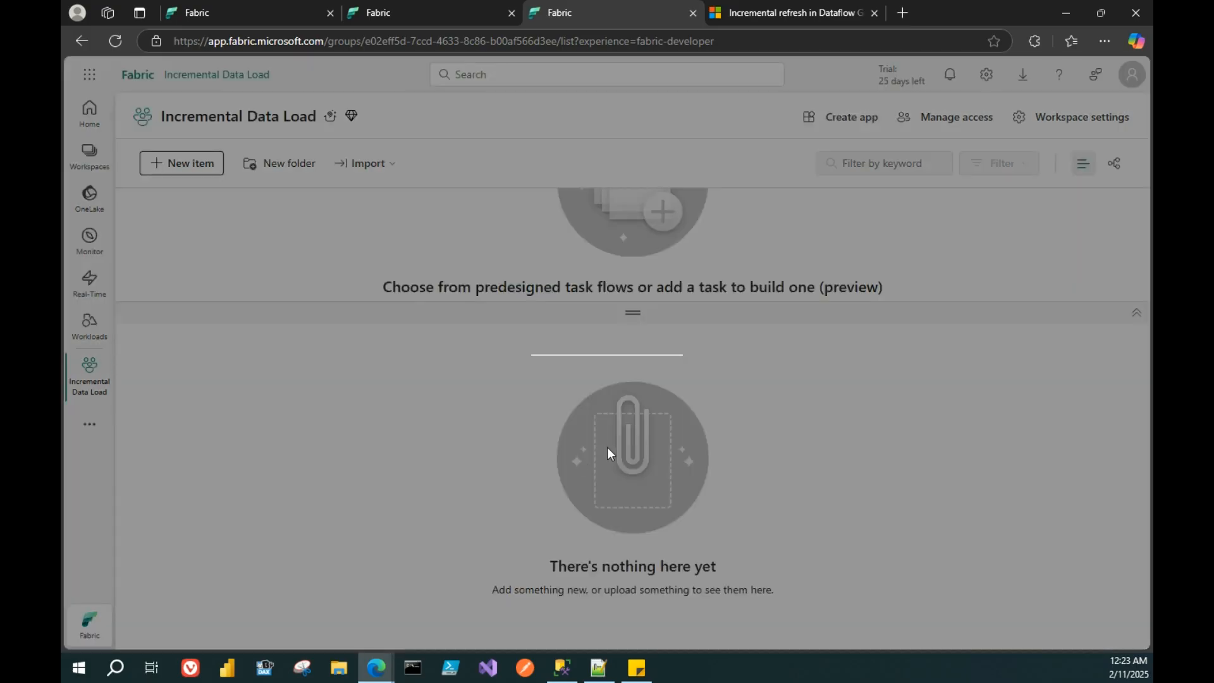
- Name the new lakehouse Incremental_Refresh_POC and create it without lakehouse schemas
left_click(532, 347)
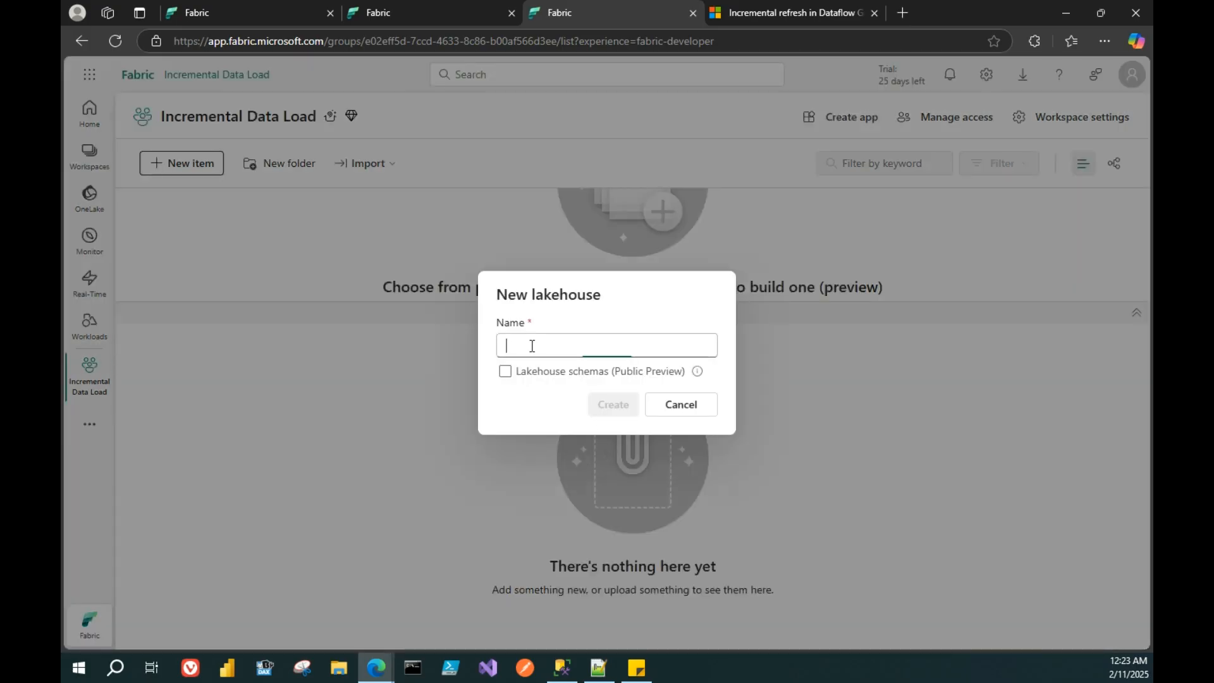
type("Incrmental")
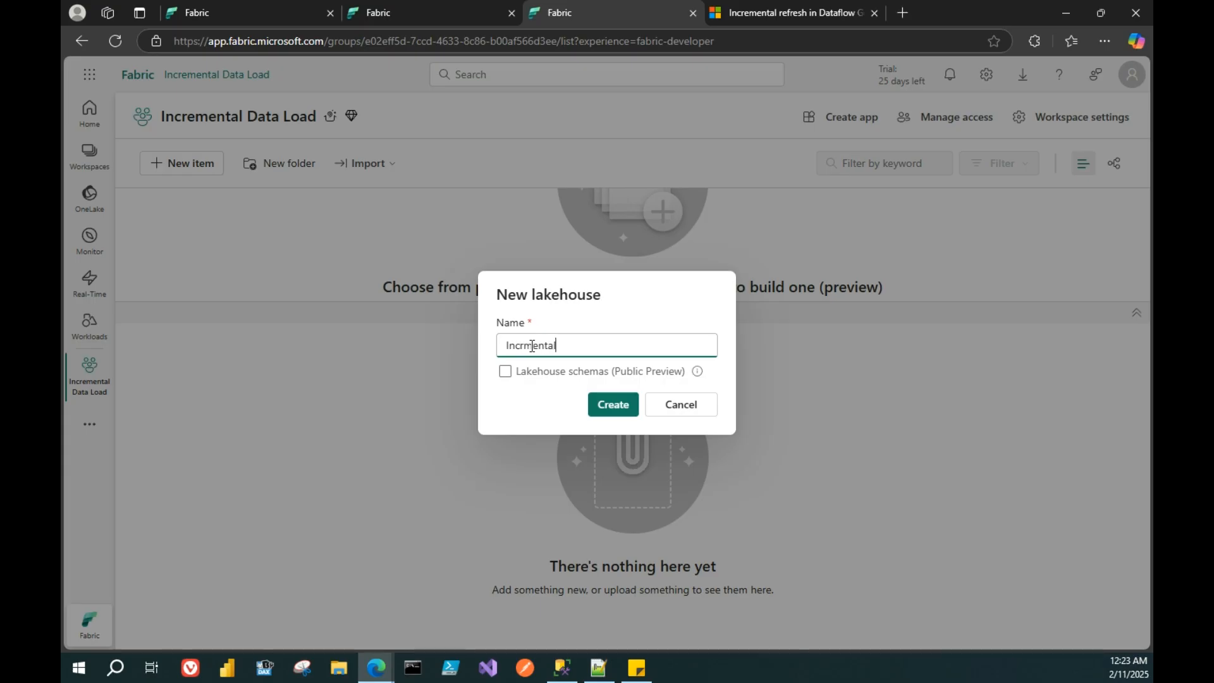
type(" Rf")
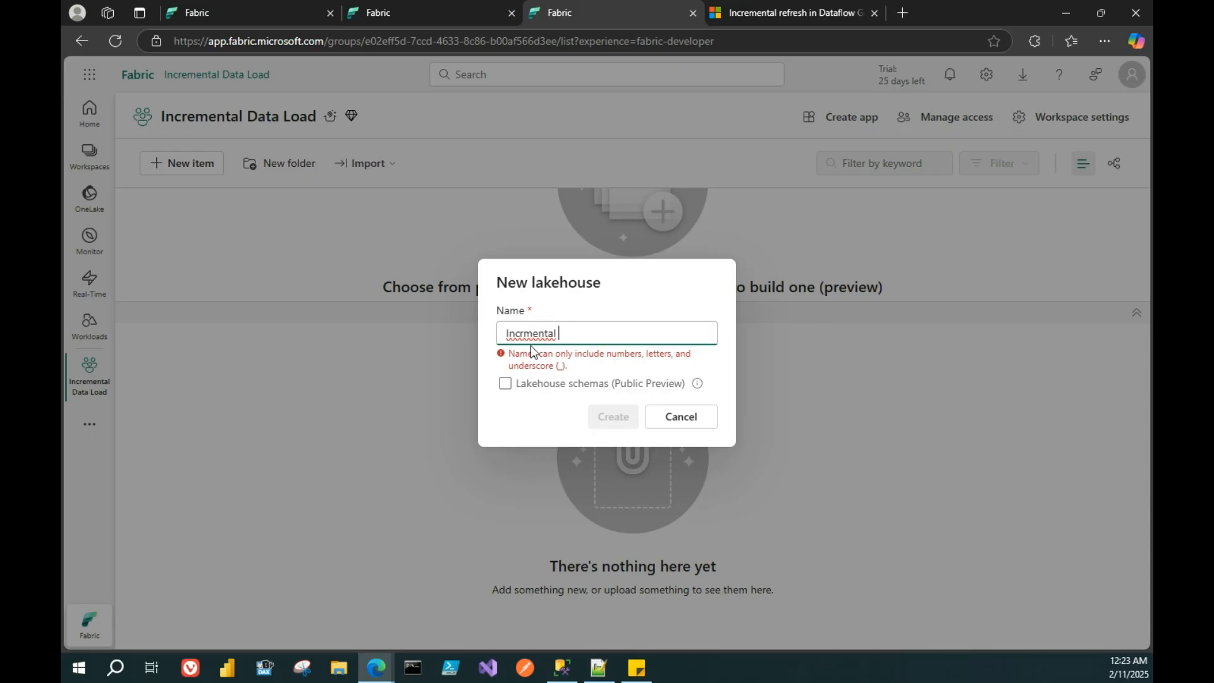
type("Refresh POC")
left_click(524, 334)
type("e")
left_click(559, 334)
key("Delete")
type("_")
left_click(608, 333)
key("BackSpace")
type("_")
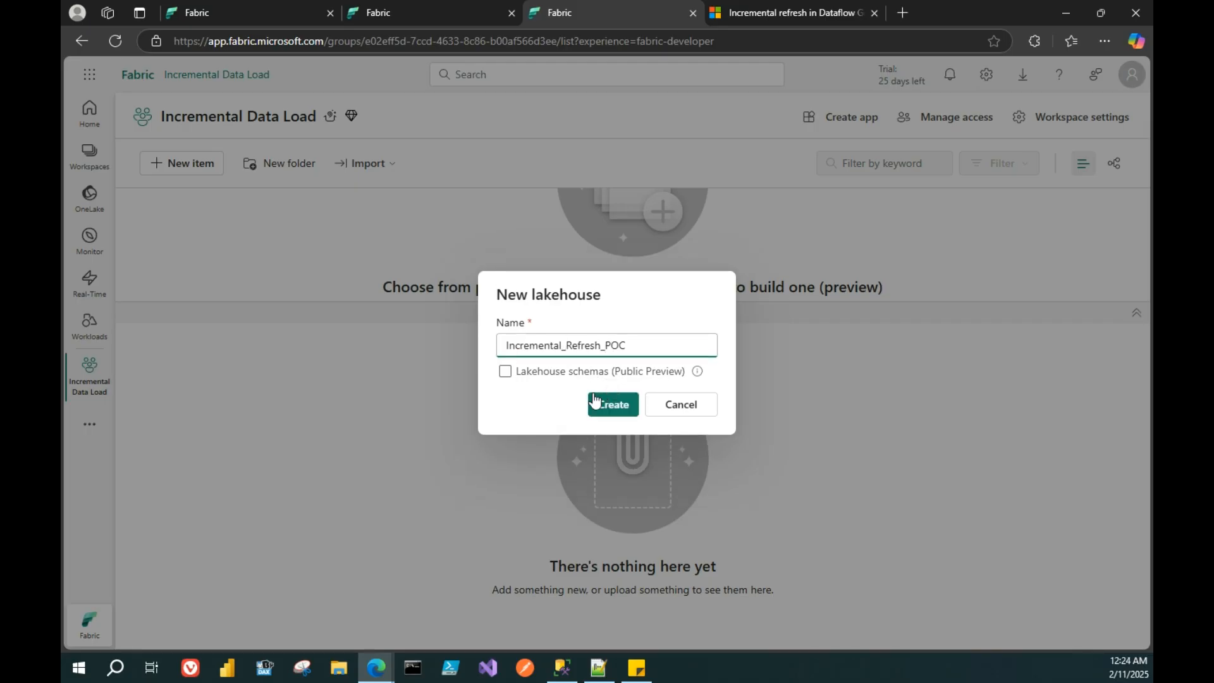
left_click(614, 410)
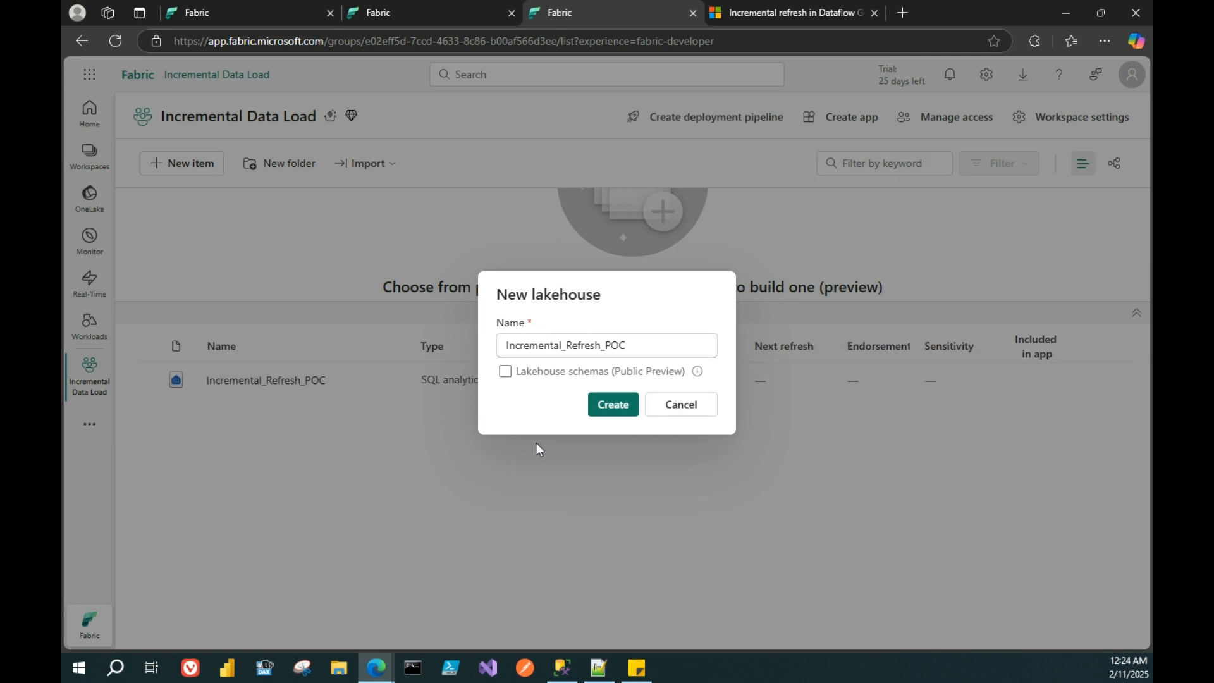
- Close the lakehouse creation dialog, open Incremental_Refresh_POC, and return to the Incremental Data Load workspace in the other browser tab
left_click(681, 406)
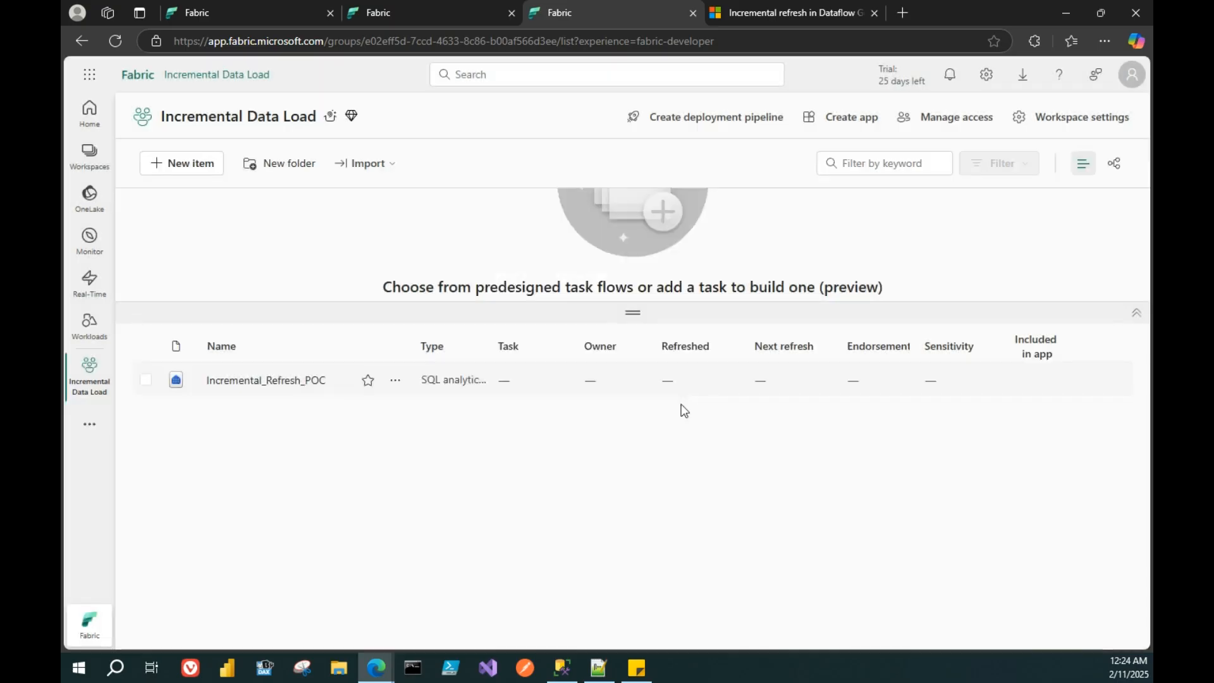
left_click(278, 380)
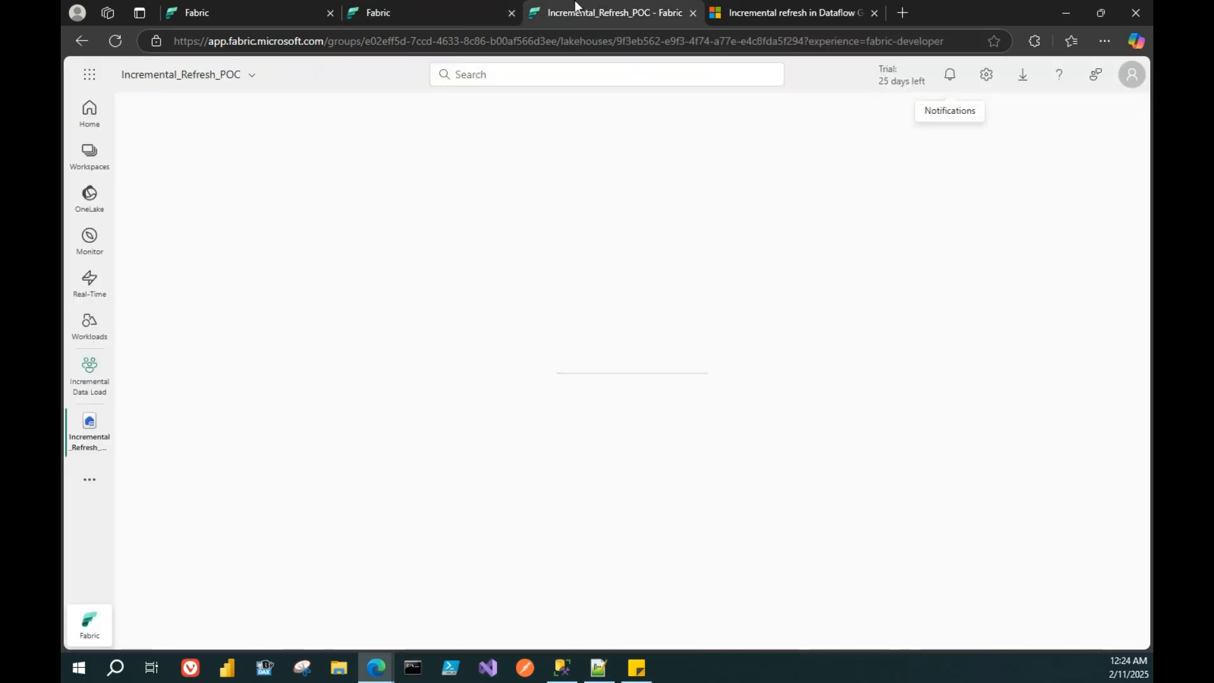
left_click(409, 1)
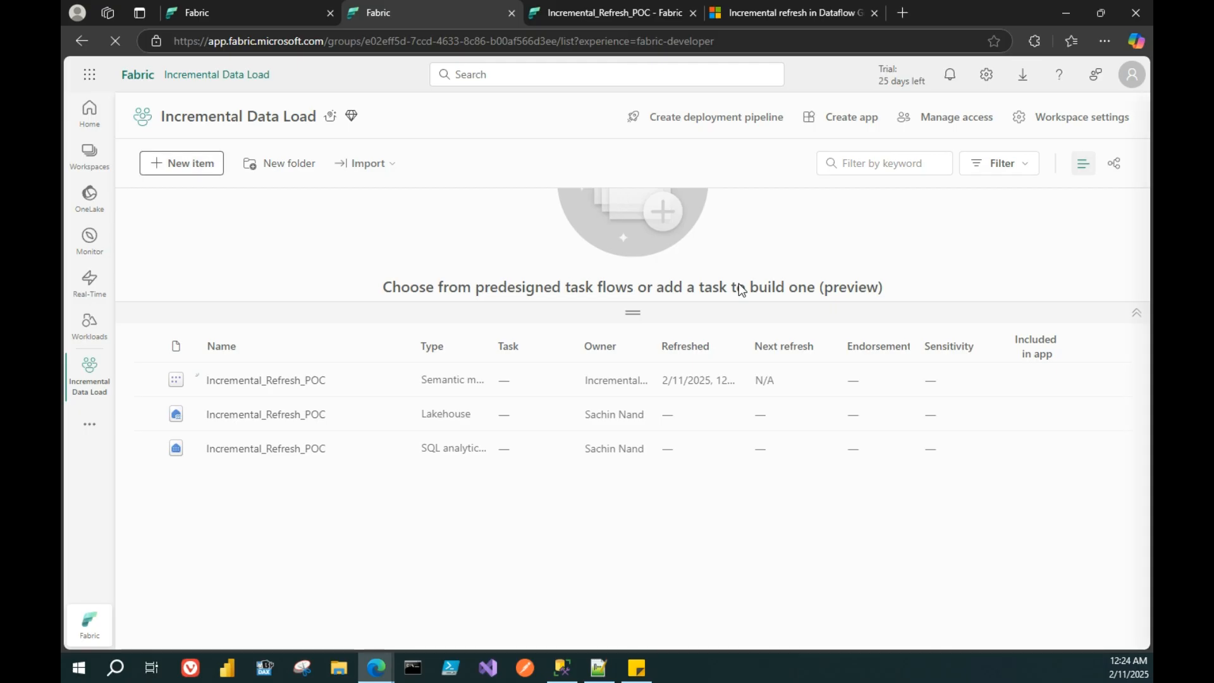
left_click(182, 163)
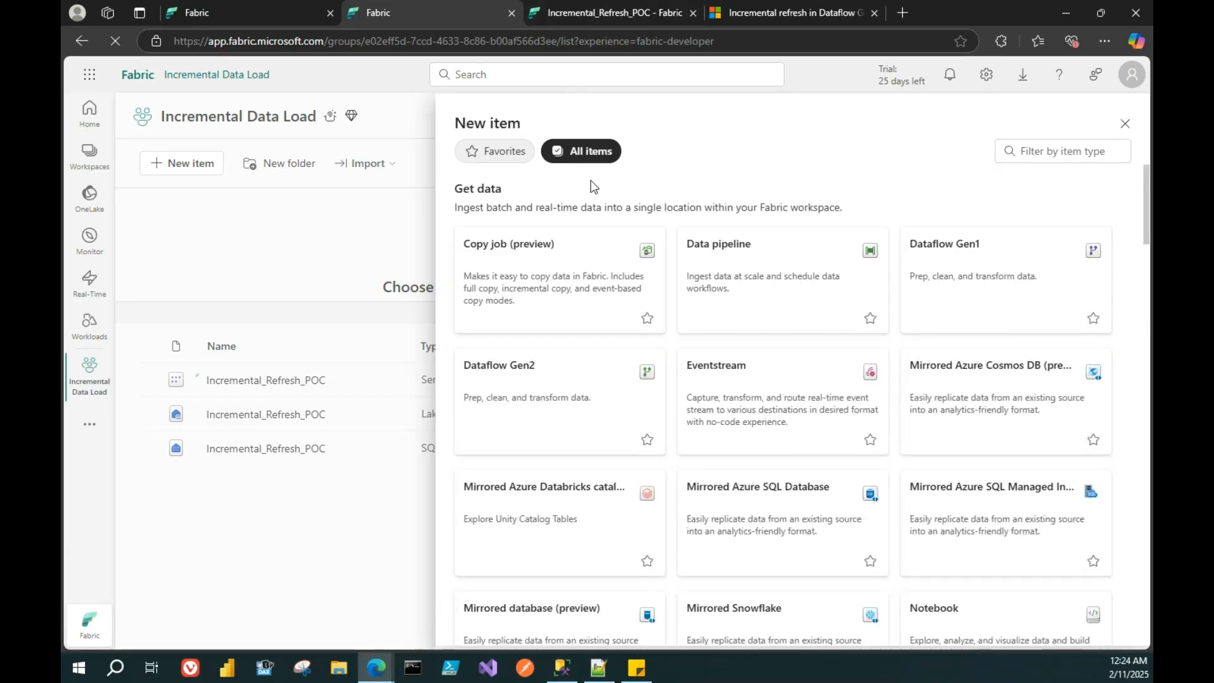
left_click(1063, 159)
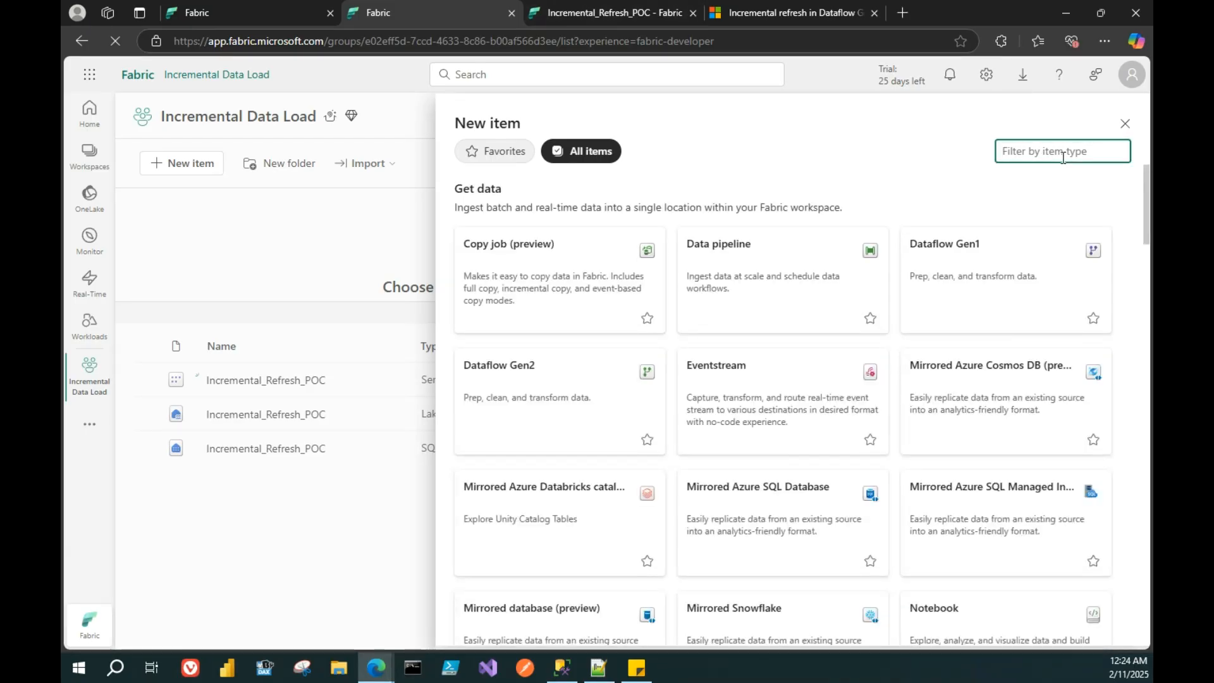
type("dataflow")
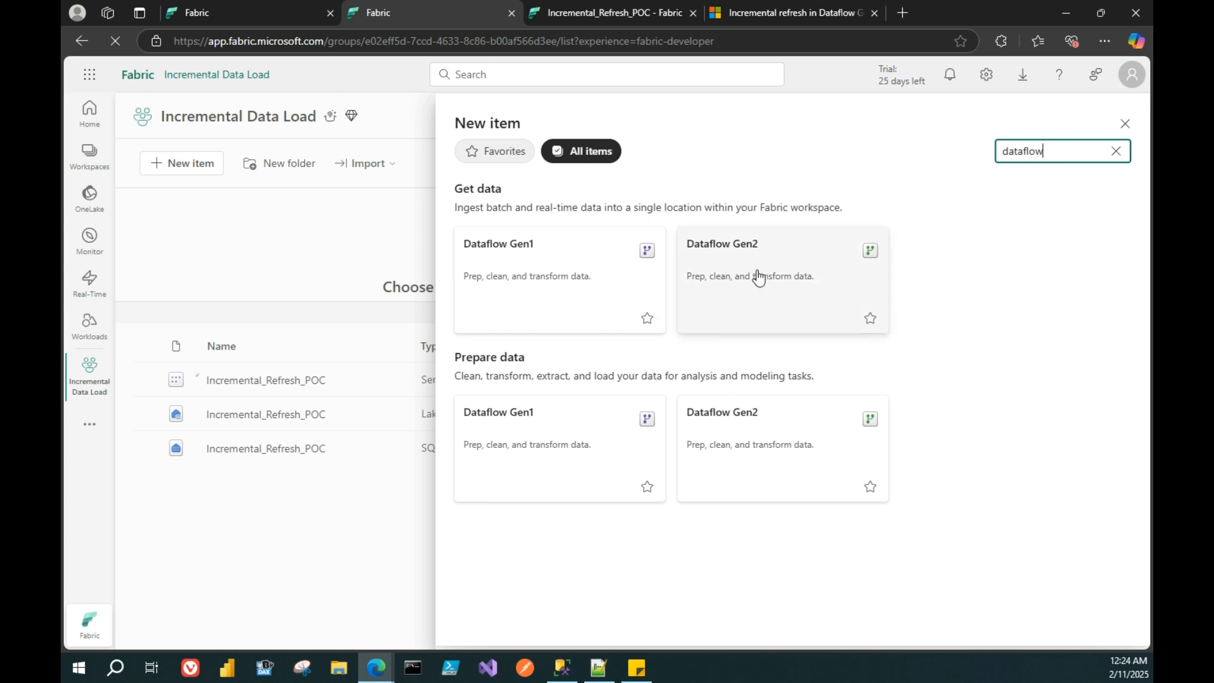
key("Escape")
- Check the Tables and Files folders of the Incremental_Refresh_POC lakehouse and return to the Incremental Data Load workspace
left_click(599, 11)
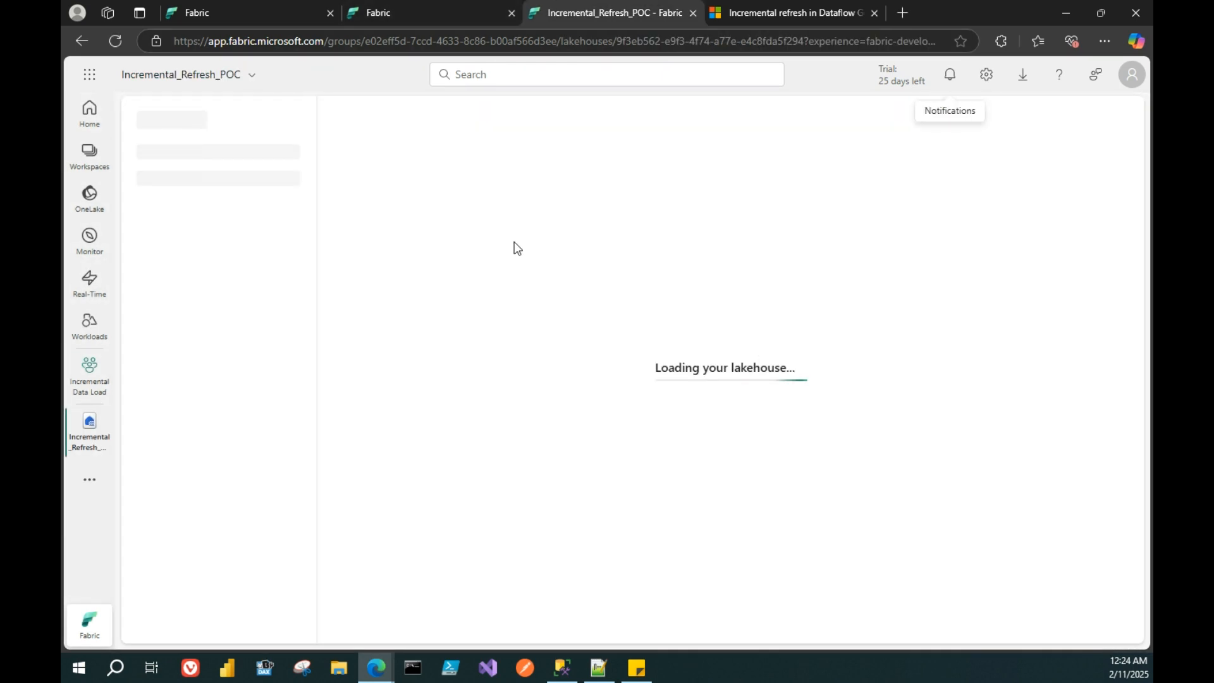
left_click(432, 3)
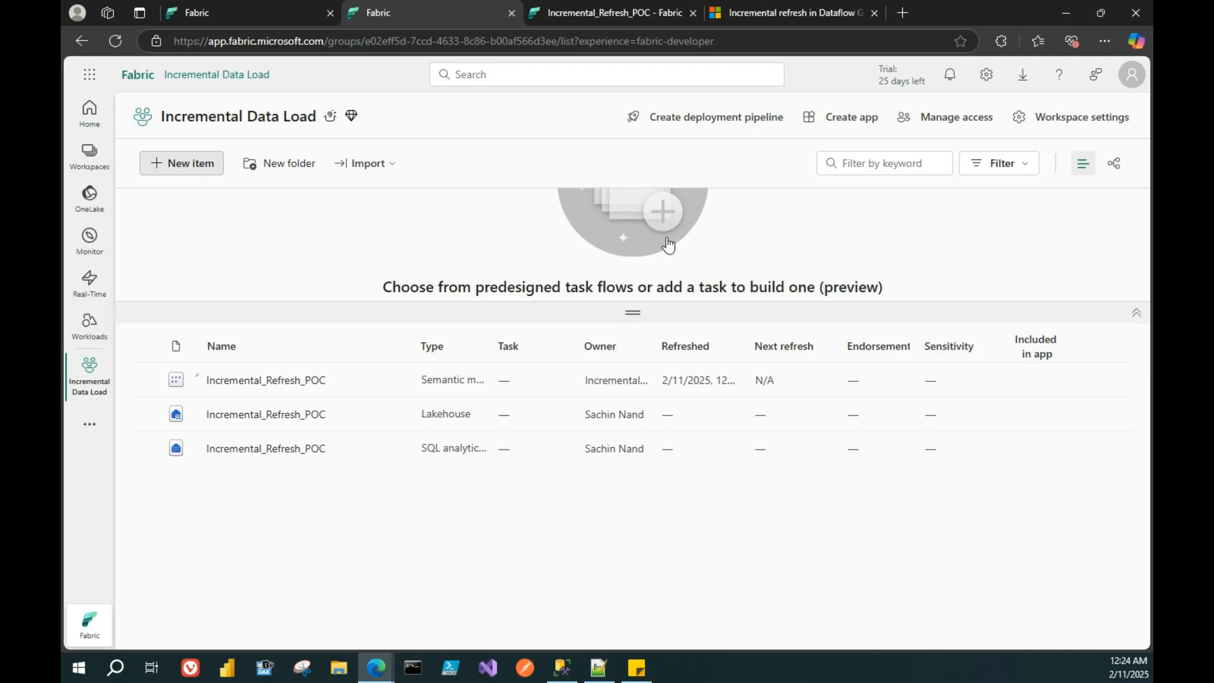
left_click(617, 13)
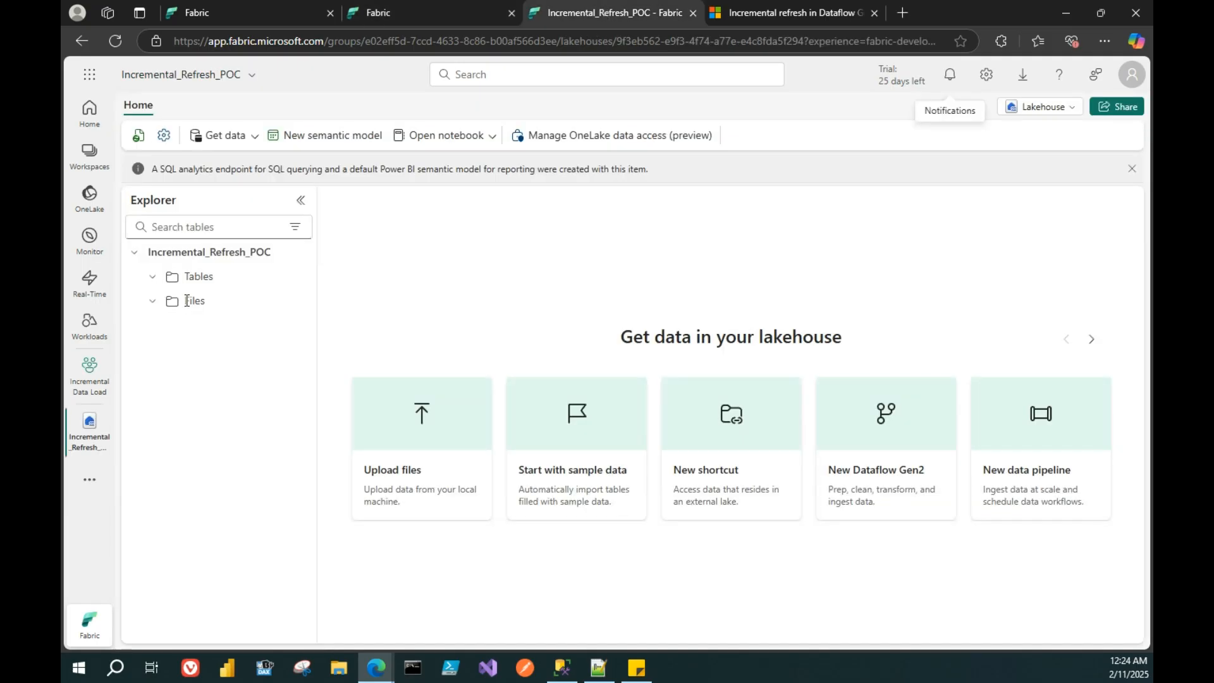
left_click(416, 5)
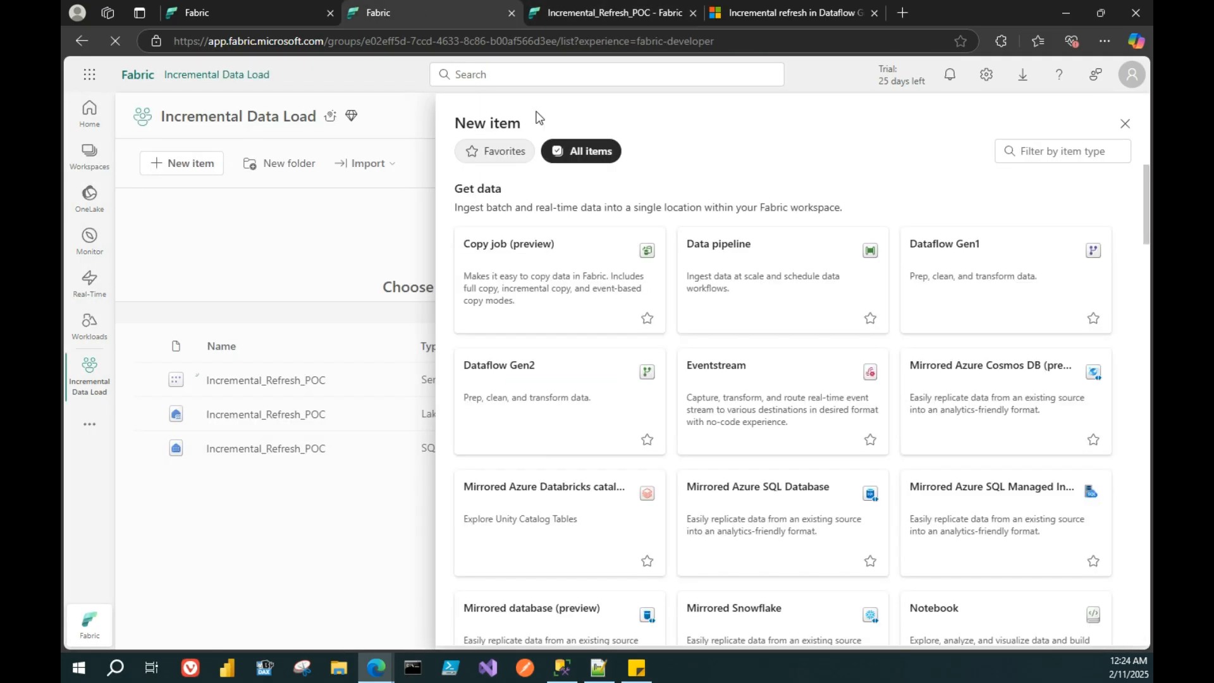
- Create a Dataflow Gen2 named "Incremental DataFlow" in the Incremental Data Load workspace, leaving Git integration disabled
left_click(540, 405)
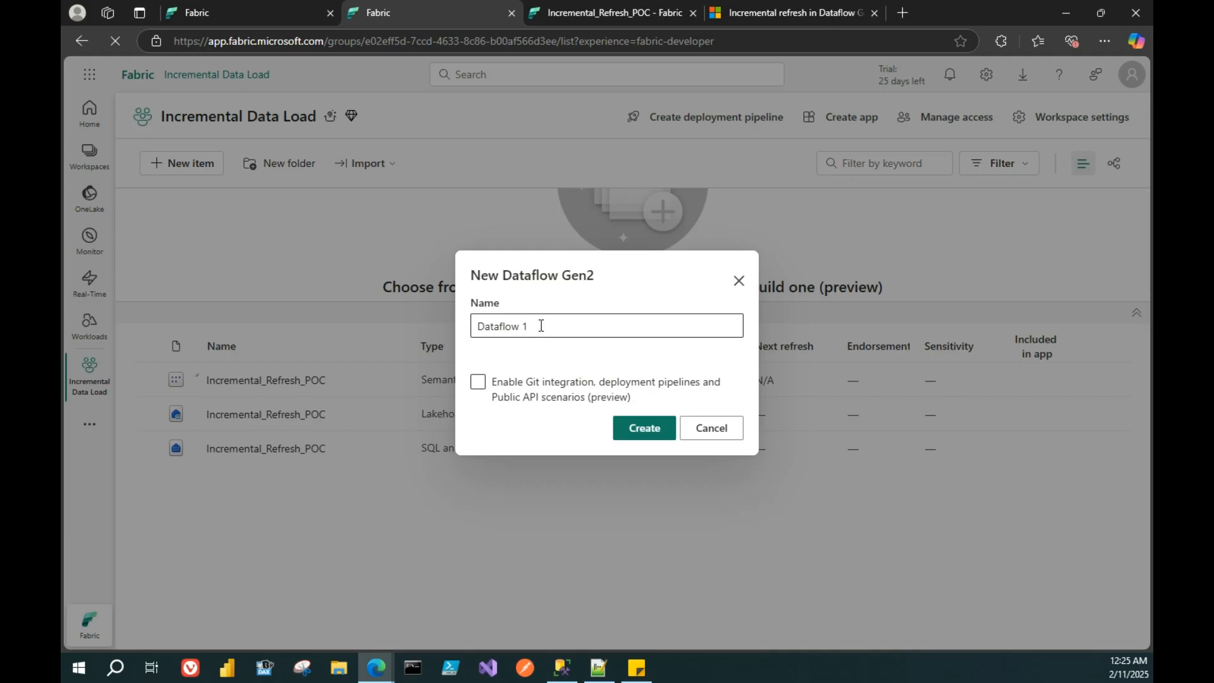
left_click(541, 325)
key("ctrl+a")
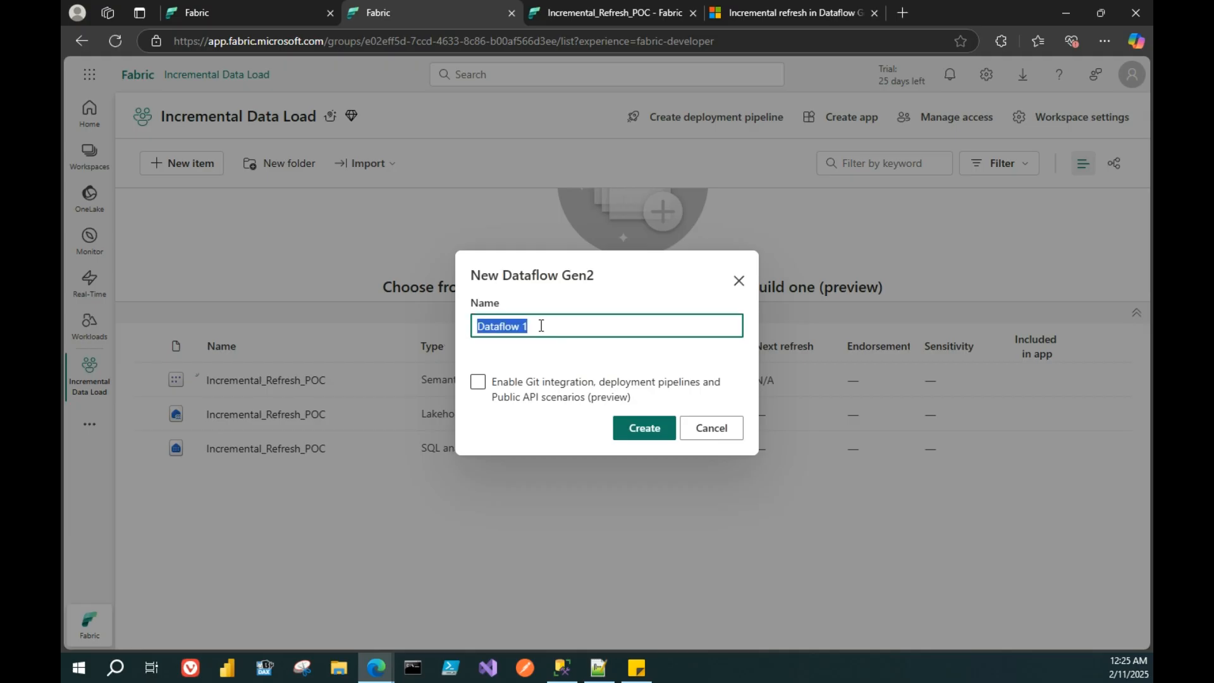
type("Incremental DataFlow")
left_click(643, 428)
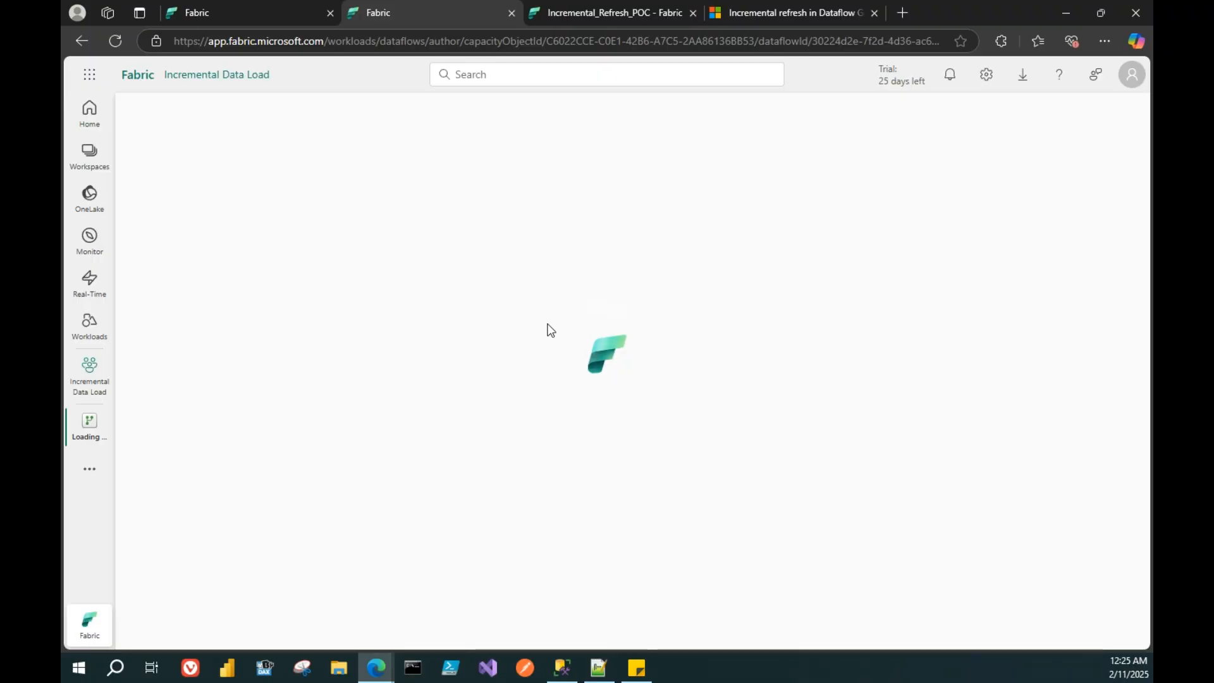
- Look over the Incremental_Refresh_POC lakehouse and the workspace's item list, and return to the loading Incremental DataFlow editor
left_click(615, 11)
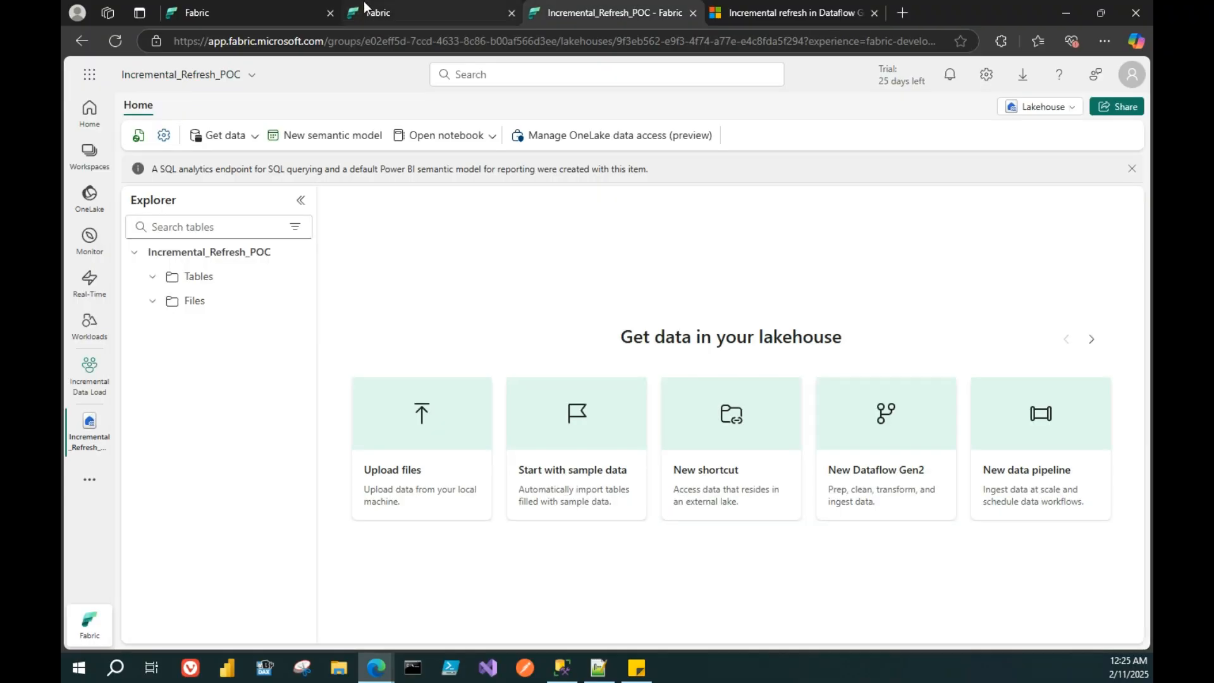
left_click(363, 3)
left_click(283, 2)
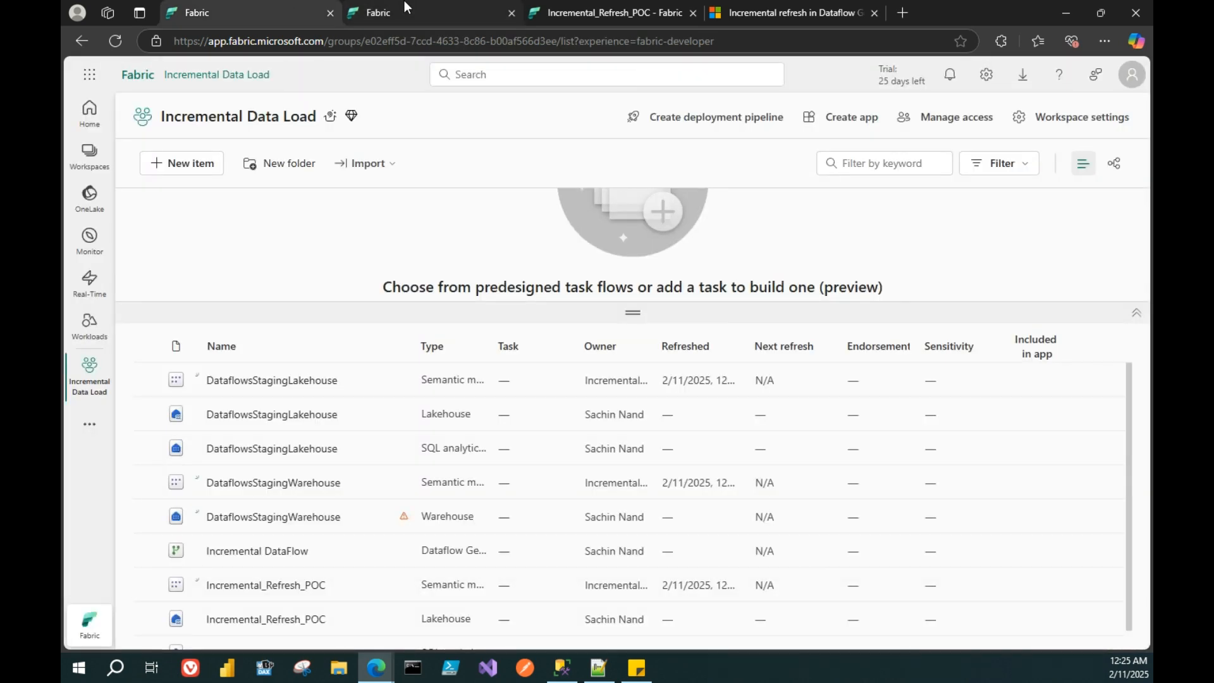
left_click(404, 3)
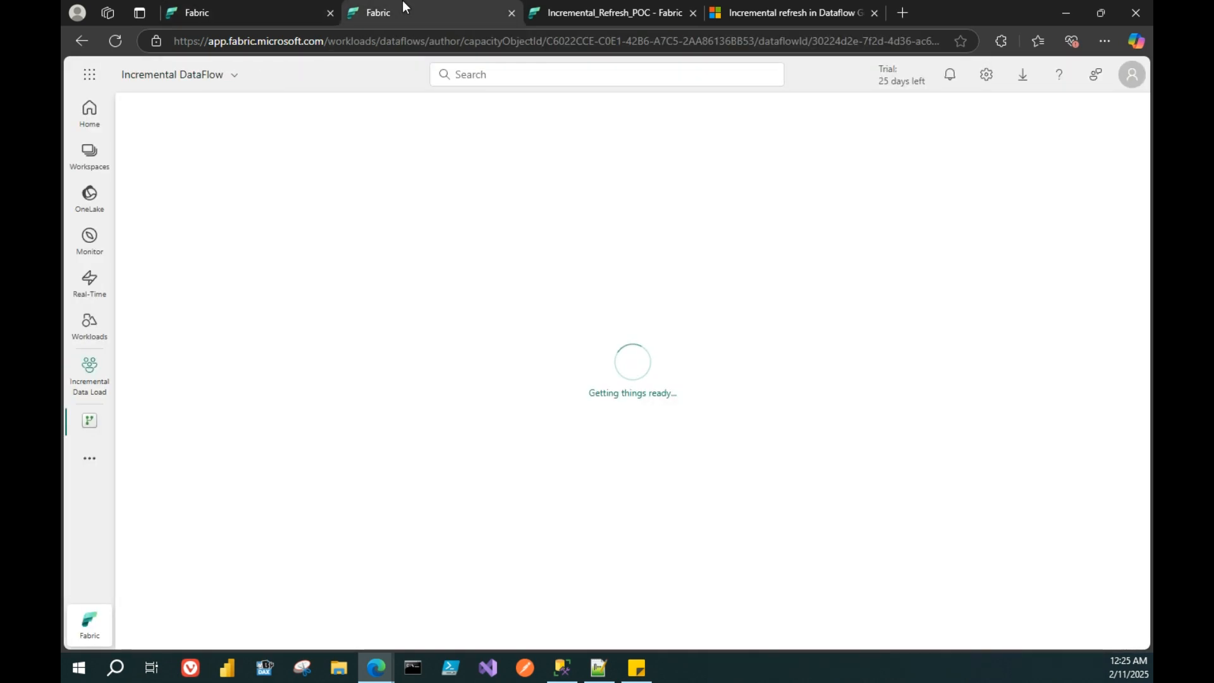
left_click(564, 4)
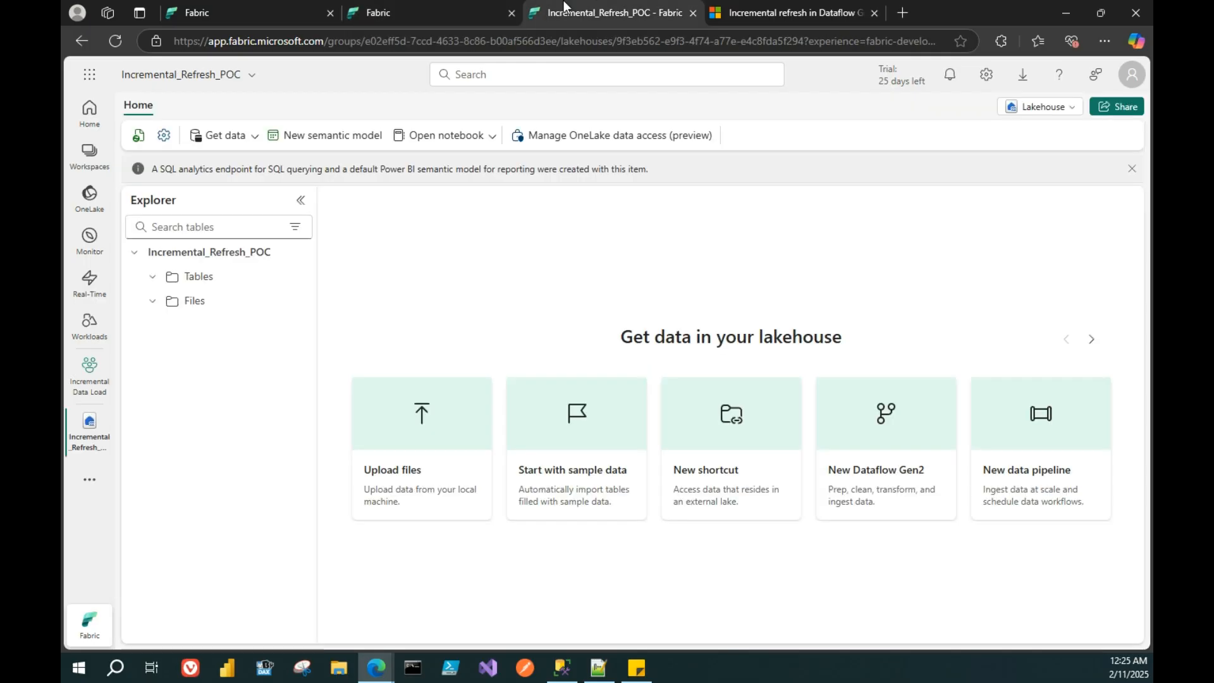
left_click(378, 3)
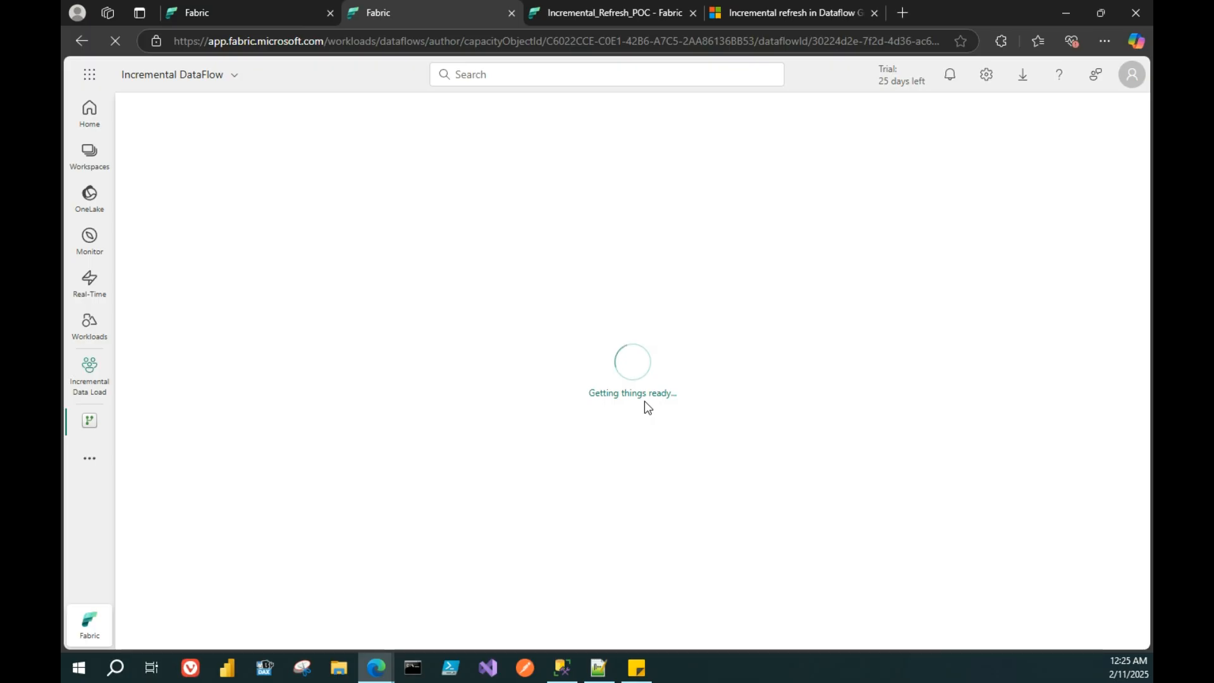
- Switch to SQL Server Management Studio, remove the stray "m" from the end of the Sales.SalesOrderHeader count query, and return to Fabric
left_click(562, 667)
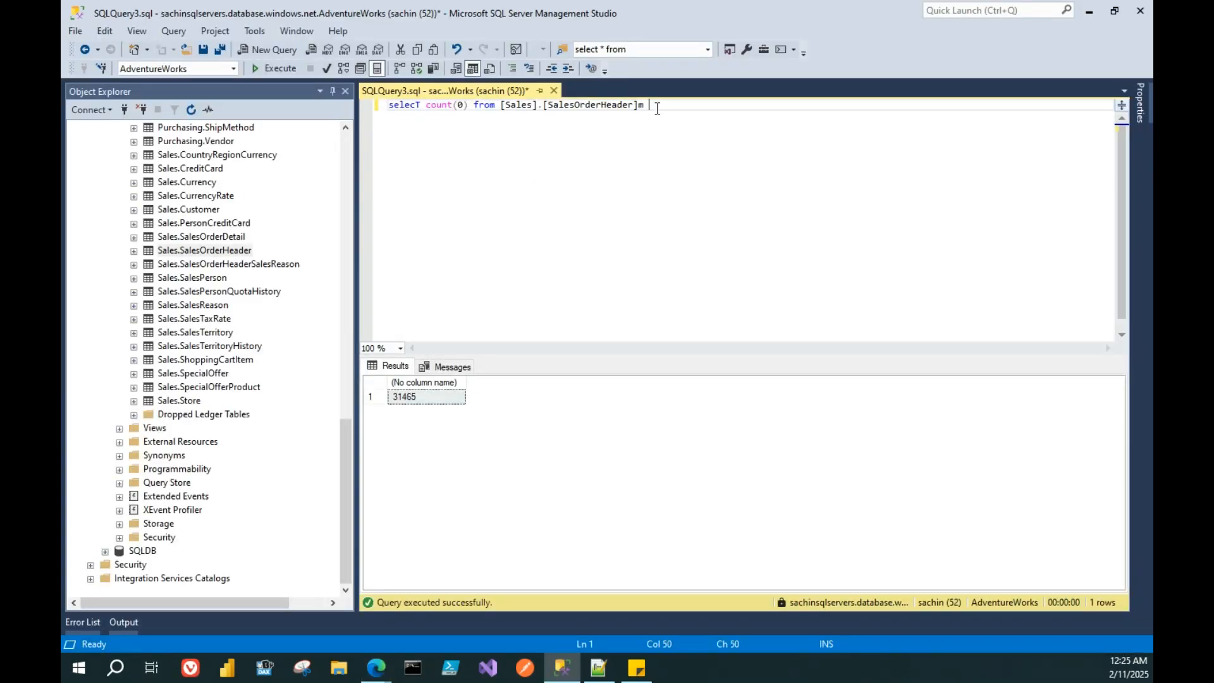
key("BackSpace")
key("BackSpace")
left_click(378, 667)
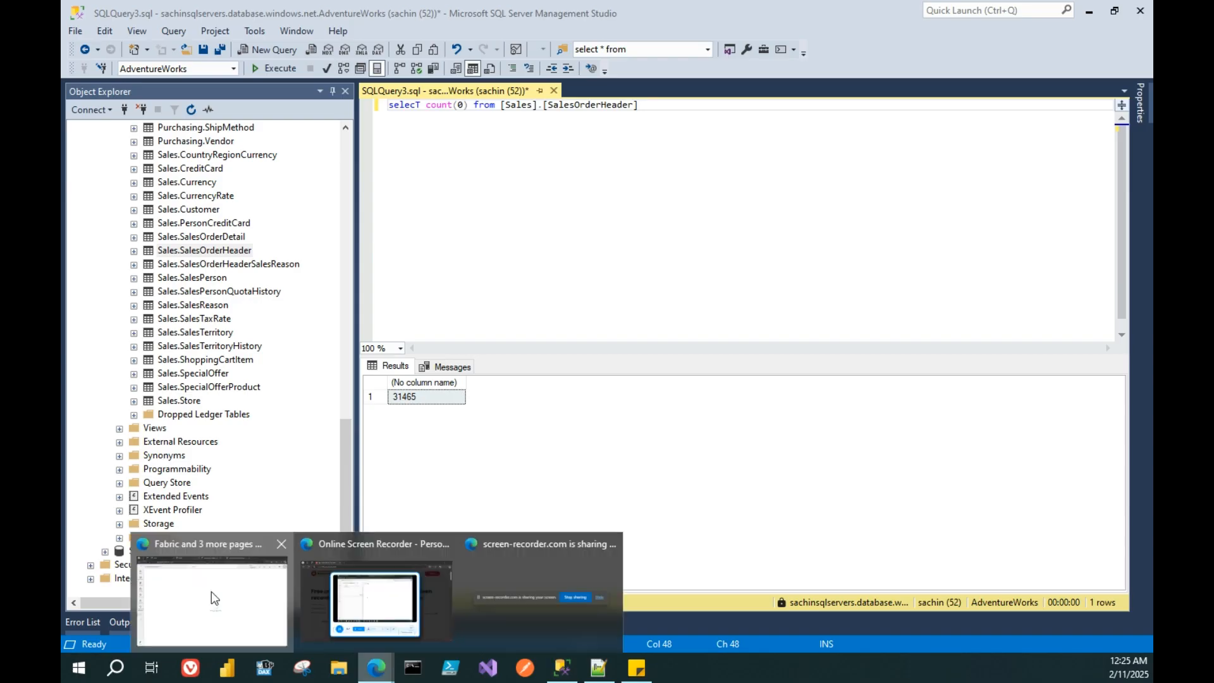
left_click(211, 598)
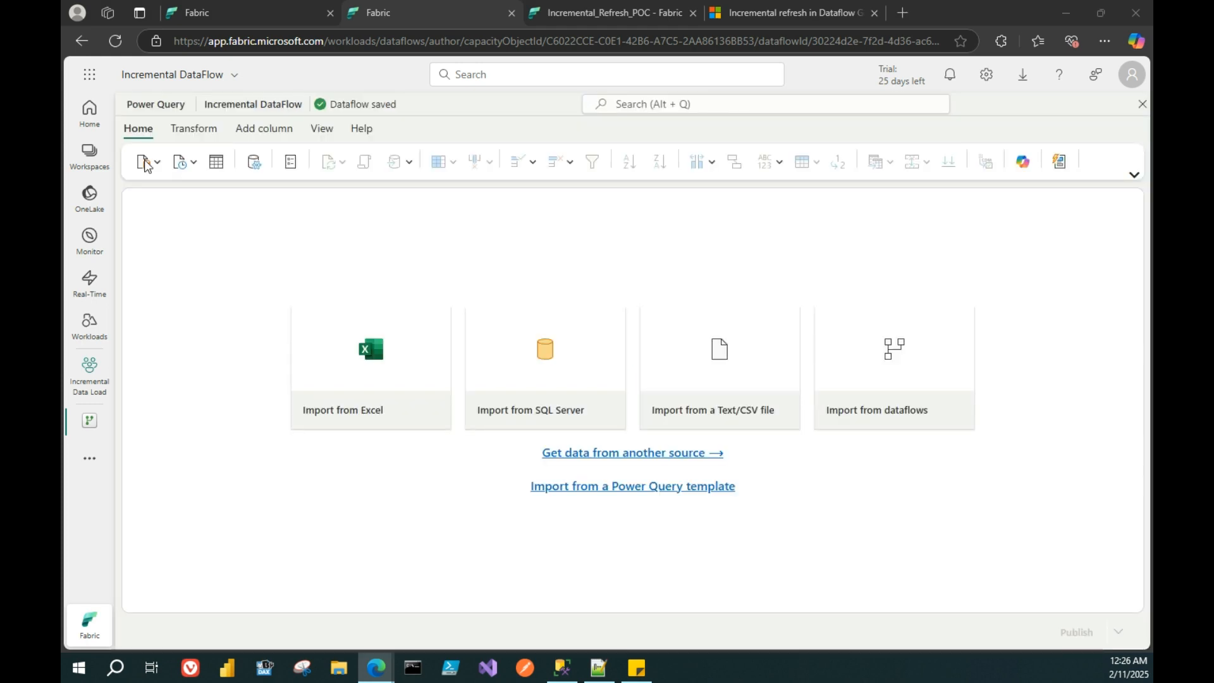
- Connect the dataflow to a SQL Server database source, using the server name copied from SQL Server Management Studio's connection dialog
left_click(158, 164)
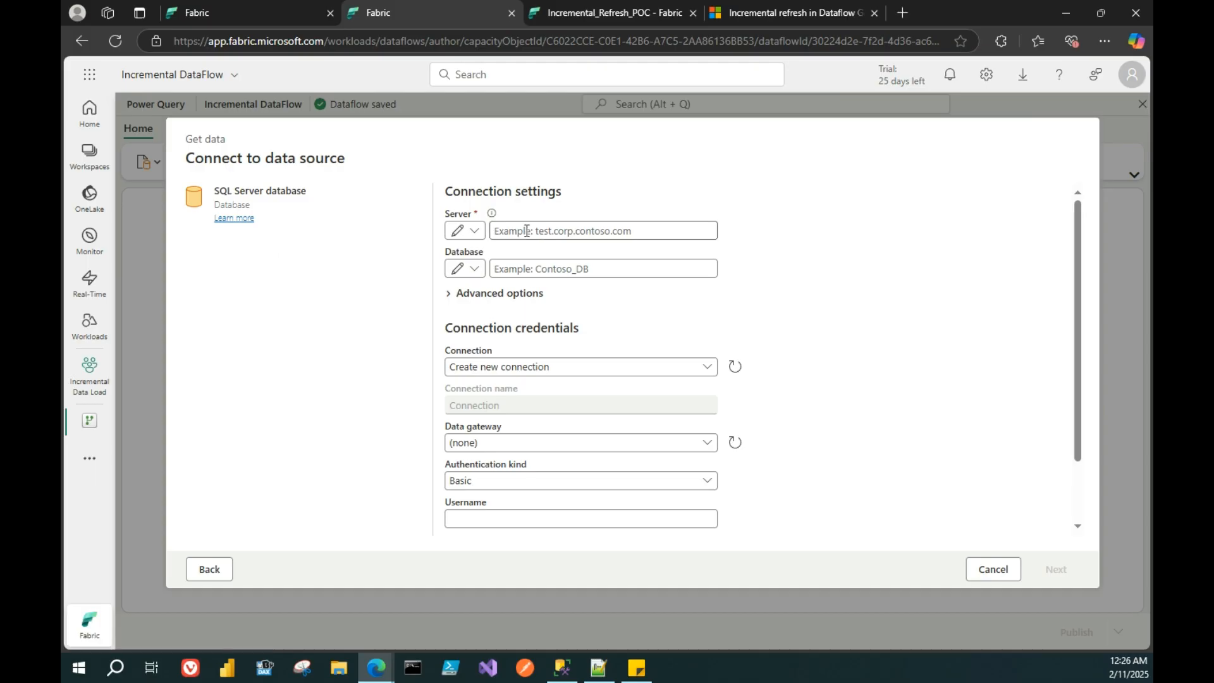
left_click(552, 230)
left_click(561, 668)
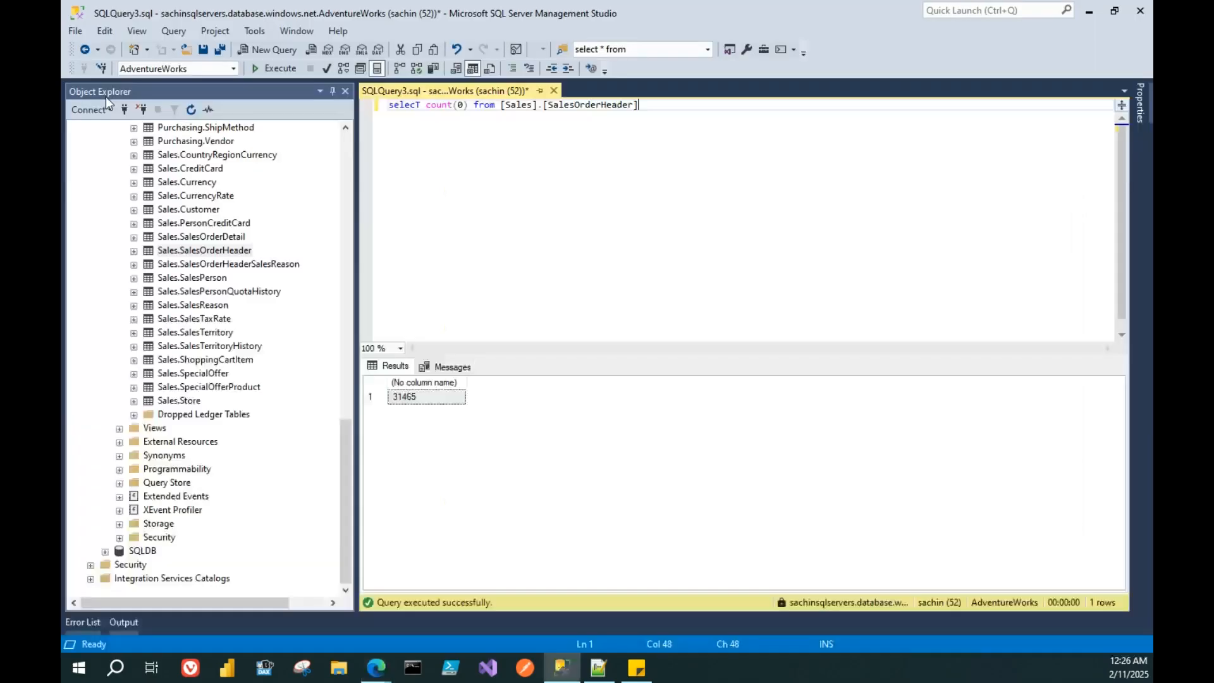
left_click(93, 106)
key("Escape")
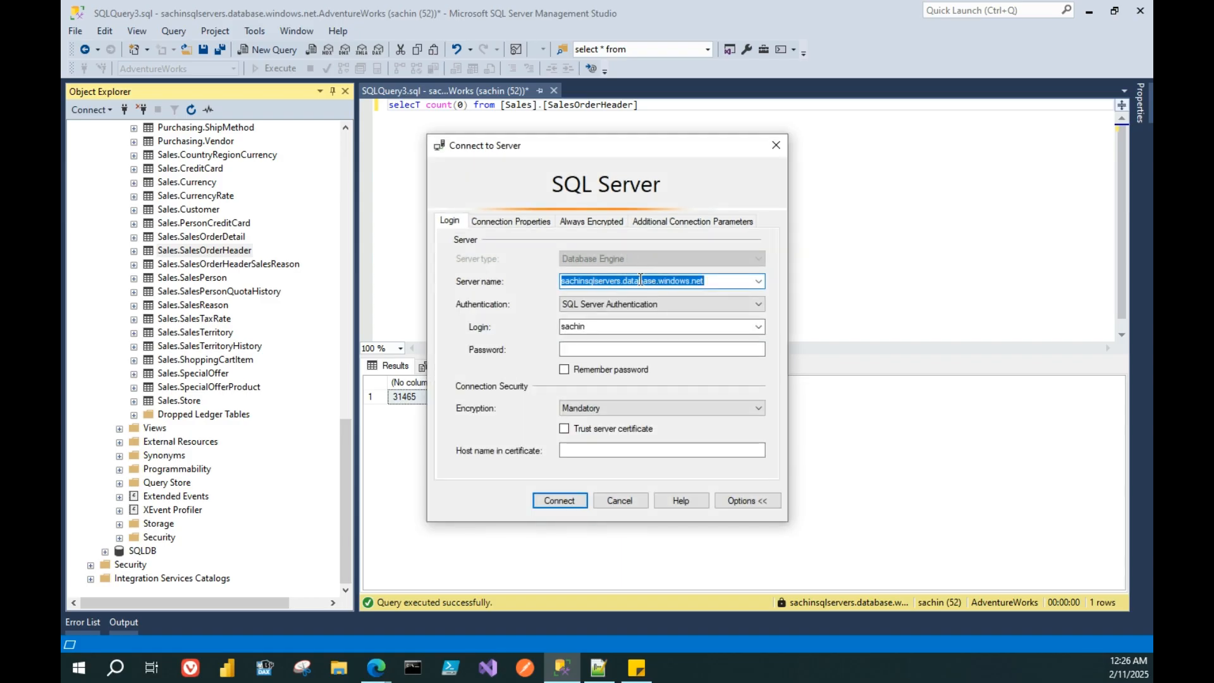
left_click(376, 668)
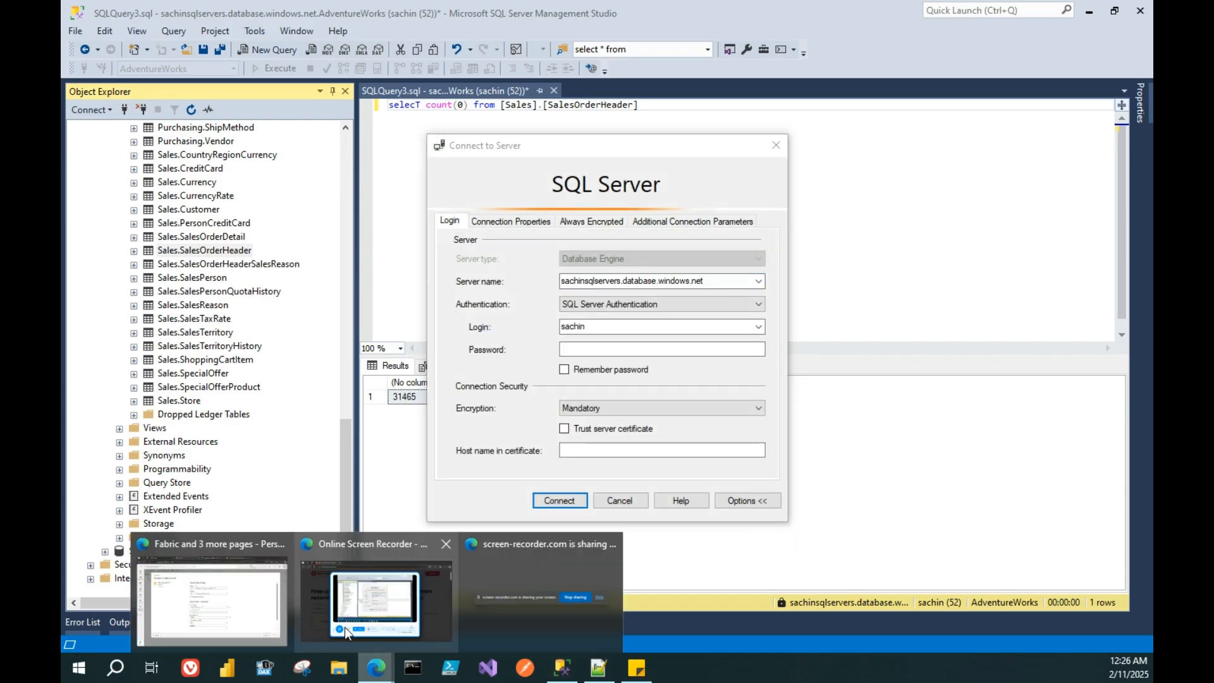
left_click(212, 601)
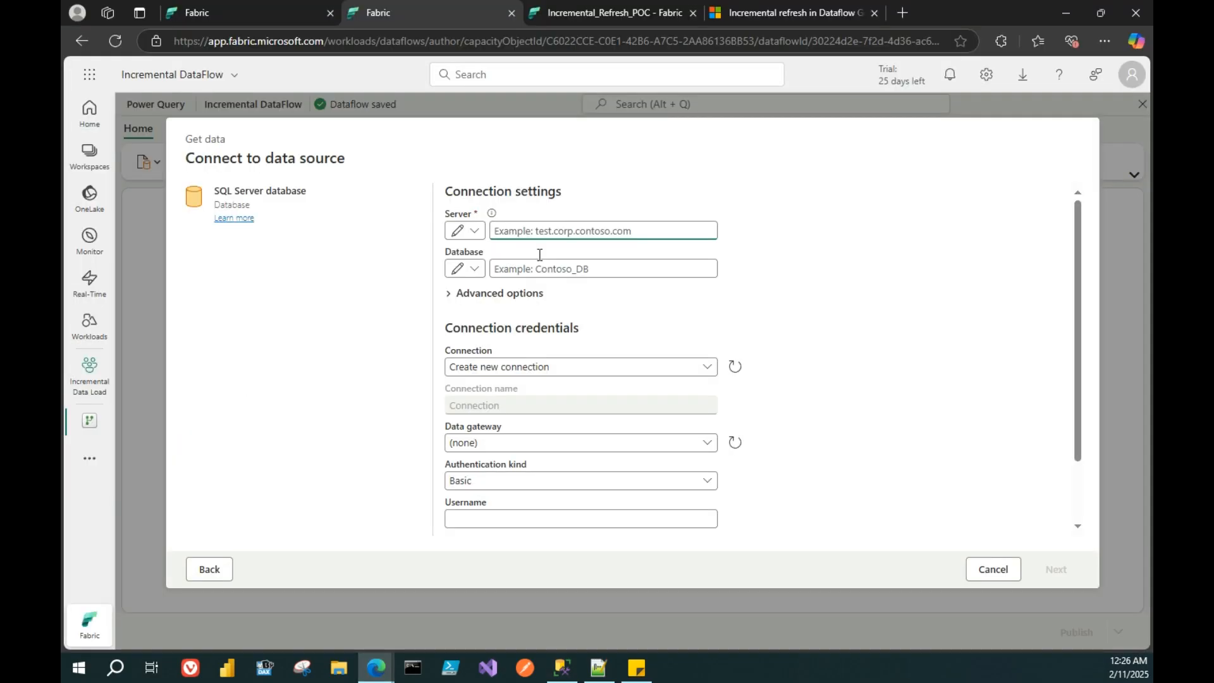
type("sachinsqlservers.database.windows.net")
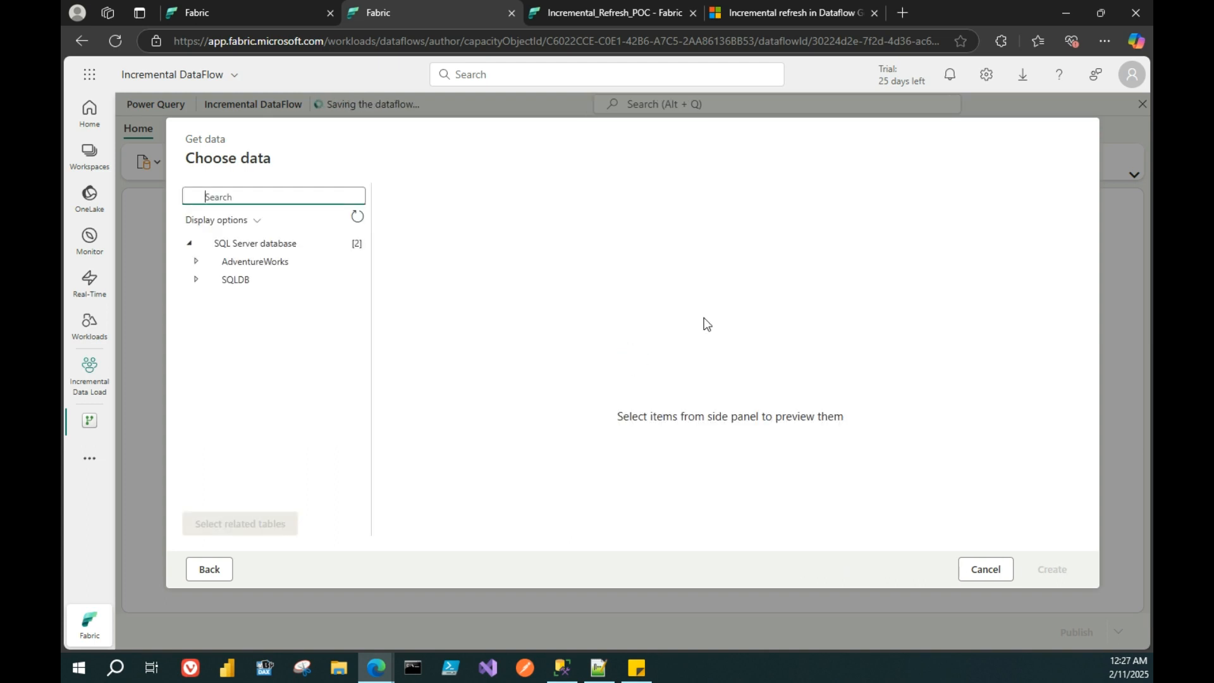
- Search the AdventureWorks database for "header" and create a query from the Sales.SalesOrderHeader table
left_click(200, 261)
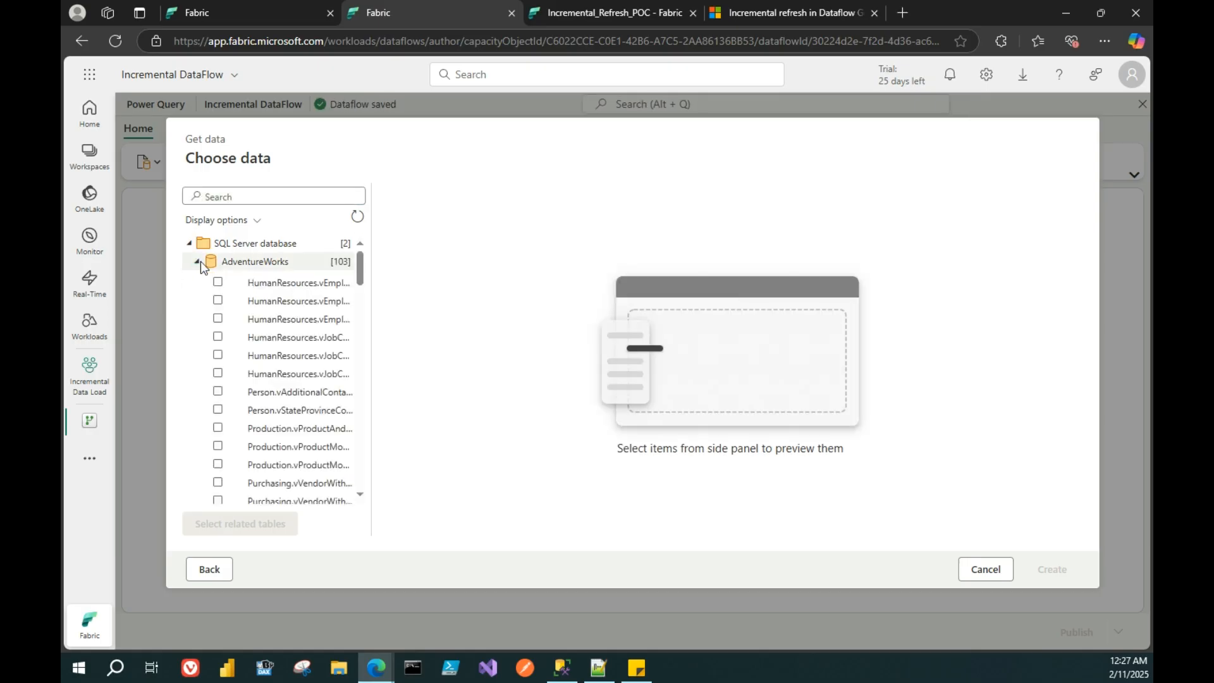
mouse_move(361, 277)
left_mouse_down()
mouse_move(360, 314)
mouse_move(360, 281)
left_mouse_up()
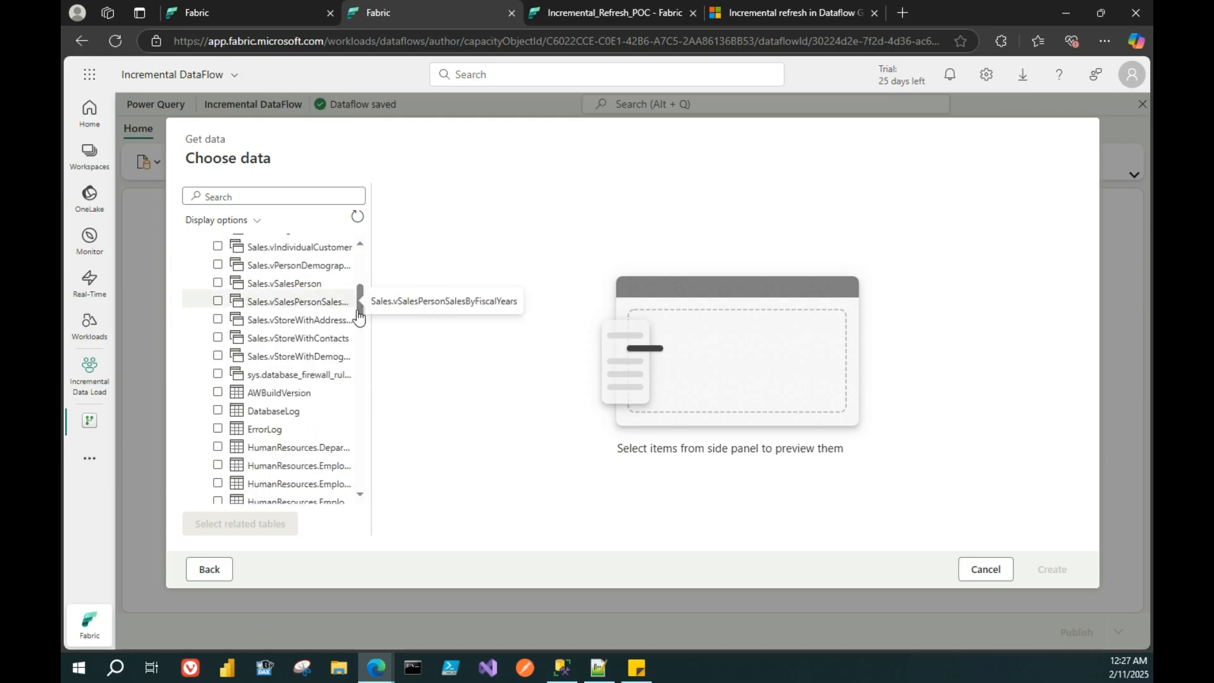
left_click(277, 194)
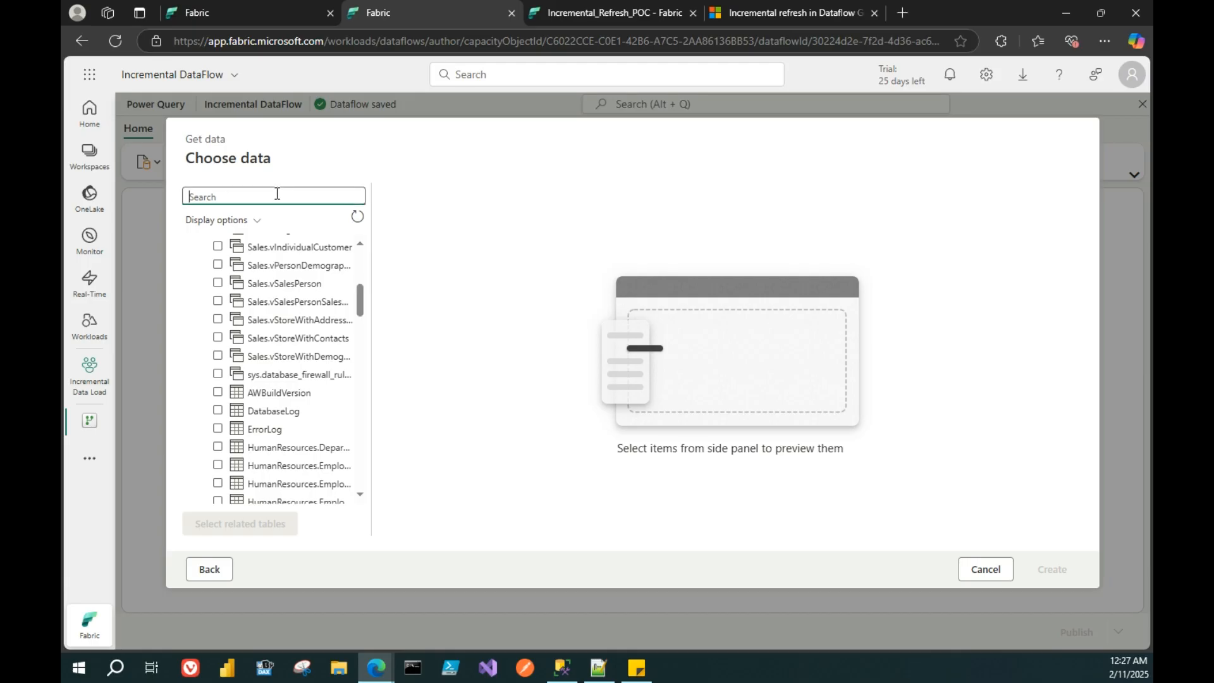
type("header")
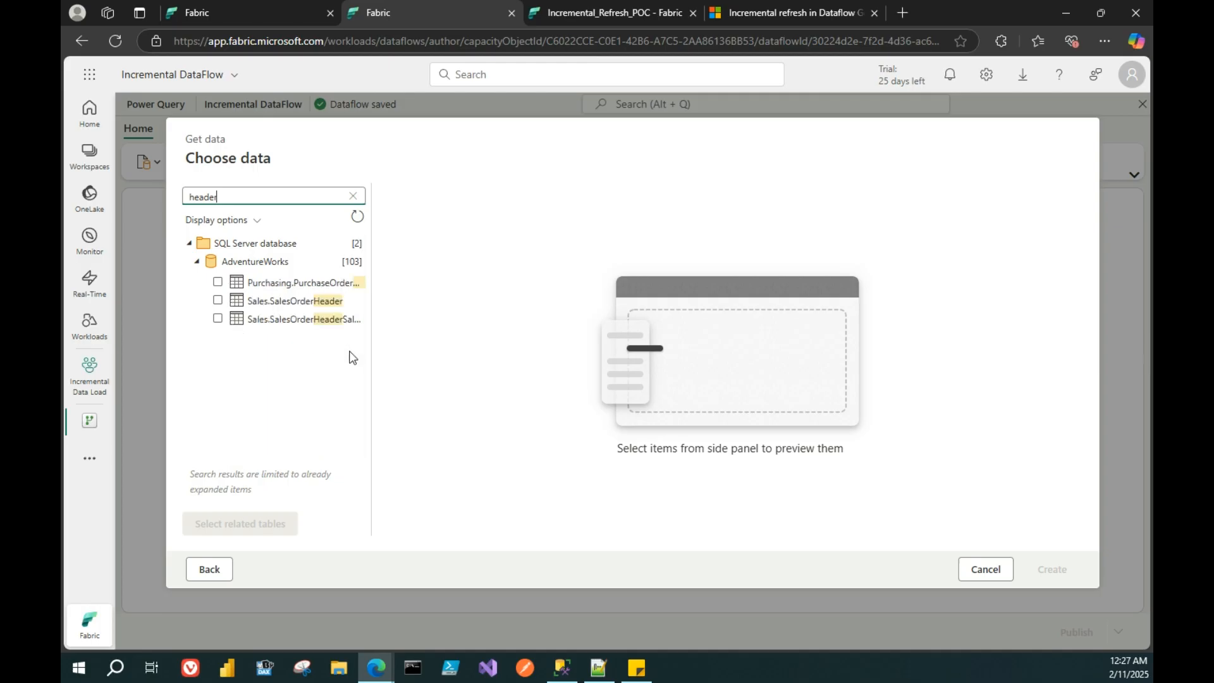
left_click(218, 302)
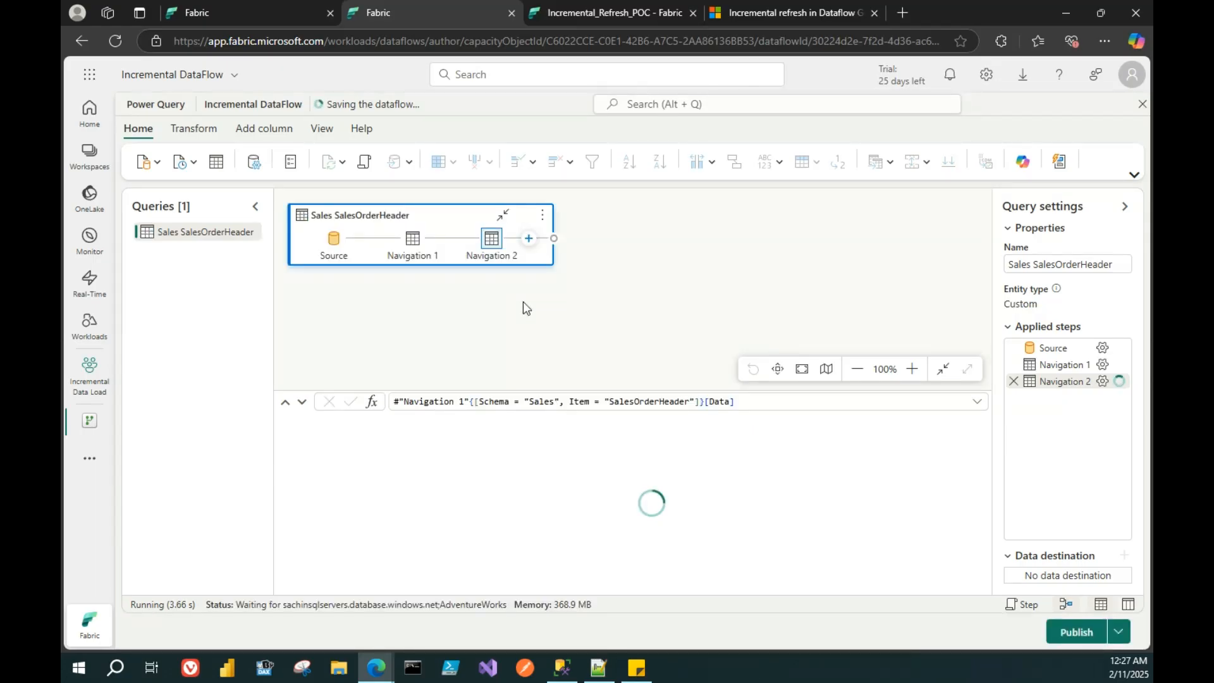
- Check the empty Incremental_Refresh_POC lakehouse and add a Lakehouse data destination to the Sales SalesOrderHeader query
left_click(542, 218)
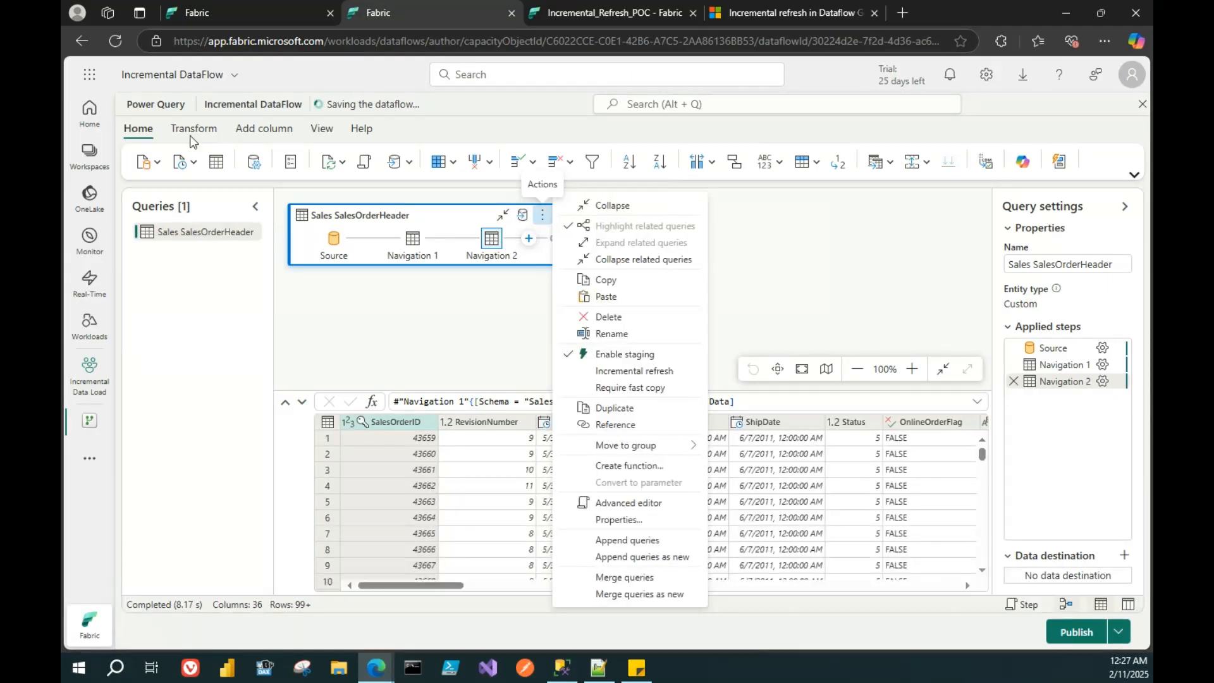
left_click(263, 202)
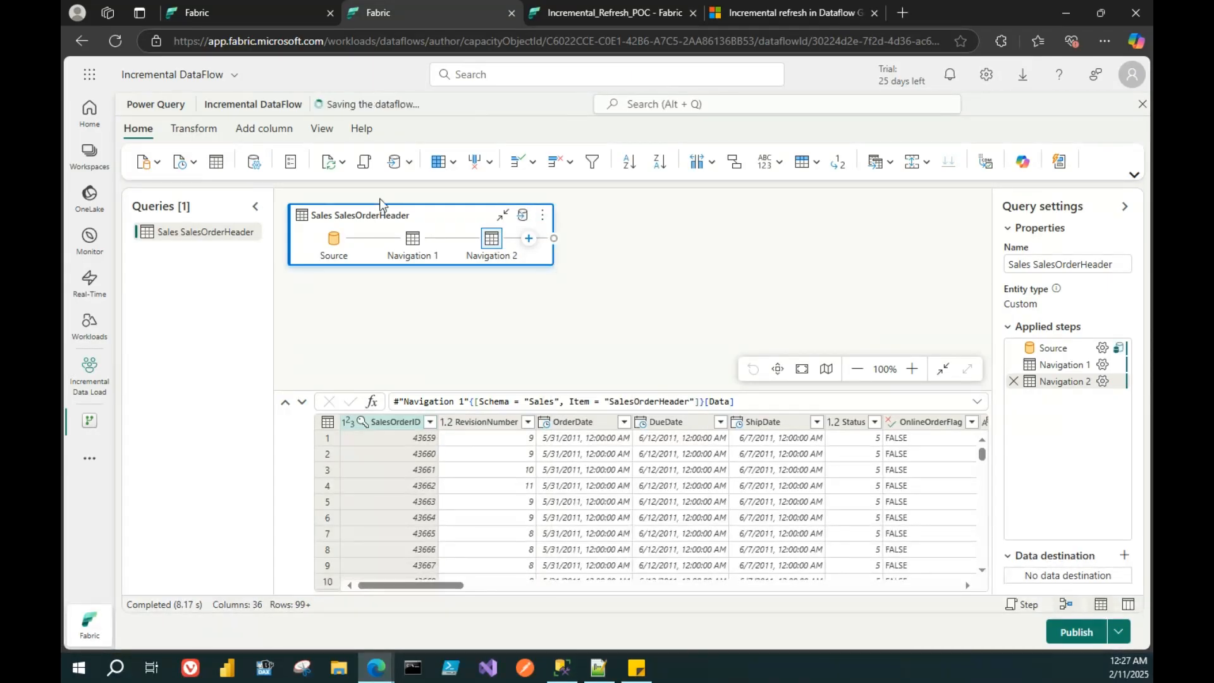
left_click(522, 217)
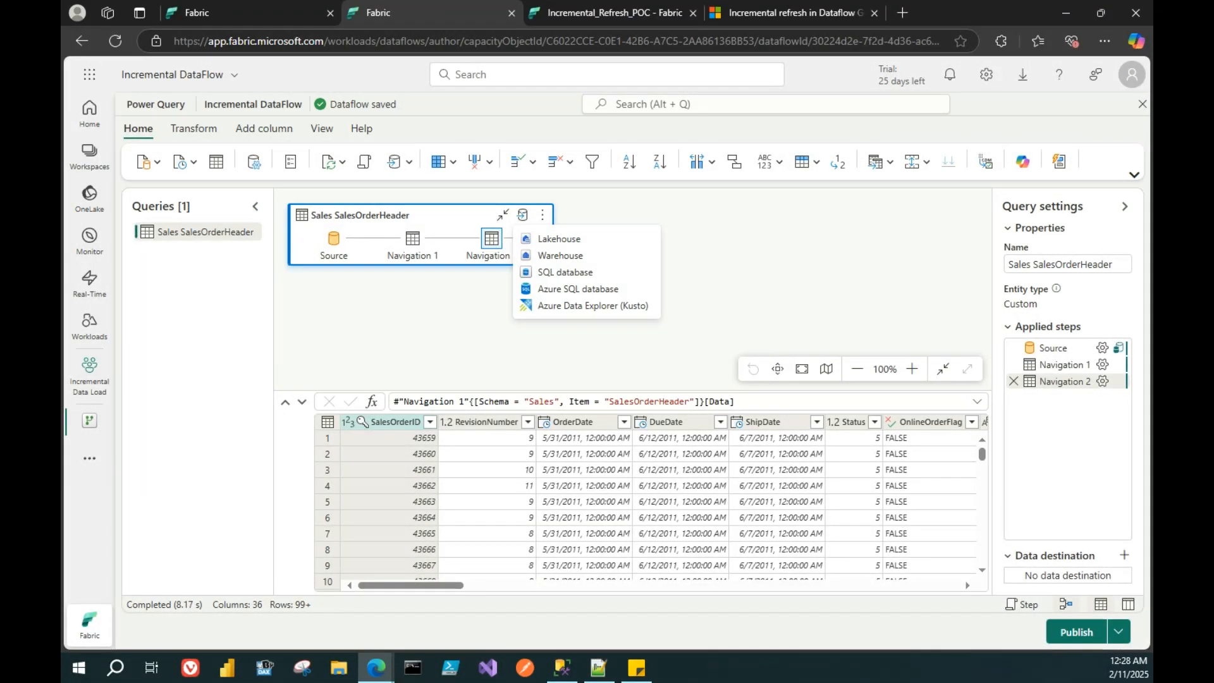
left_click(560, 4)
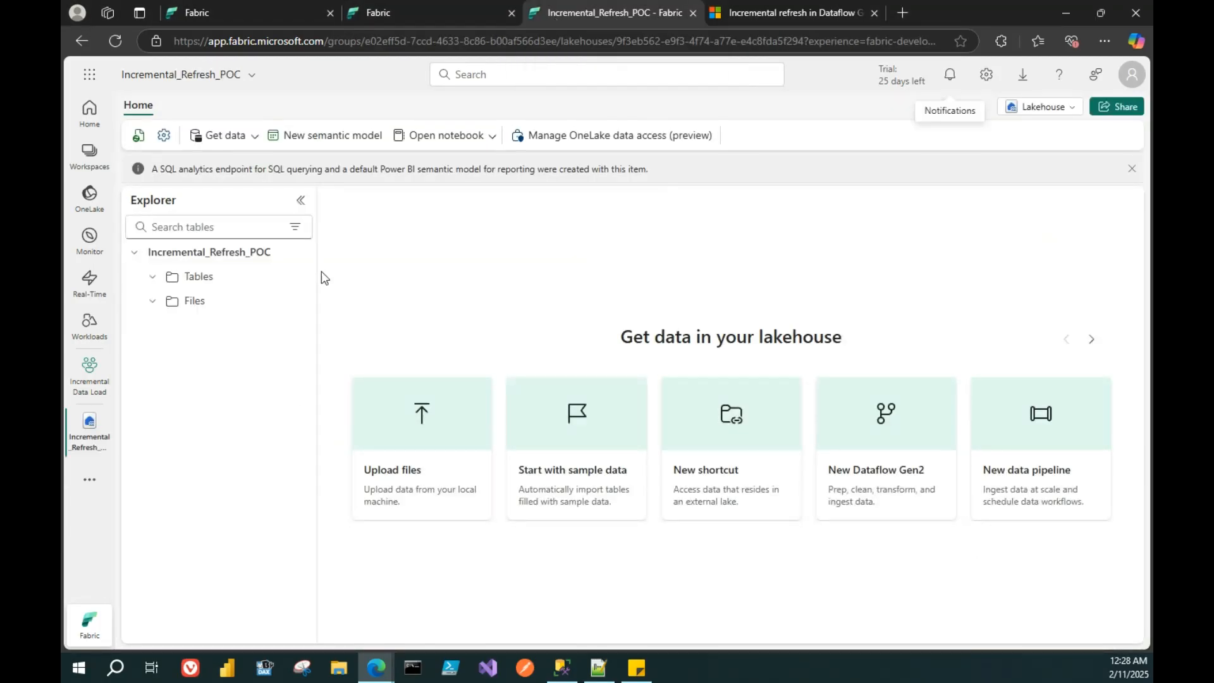
left_click(378, 12)
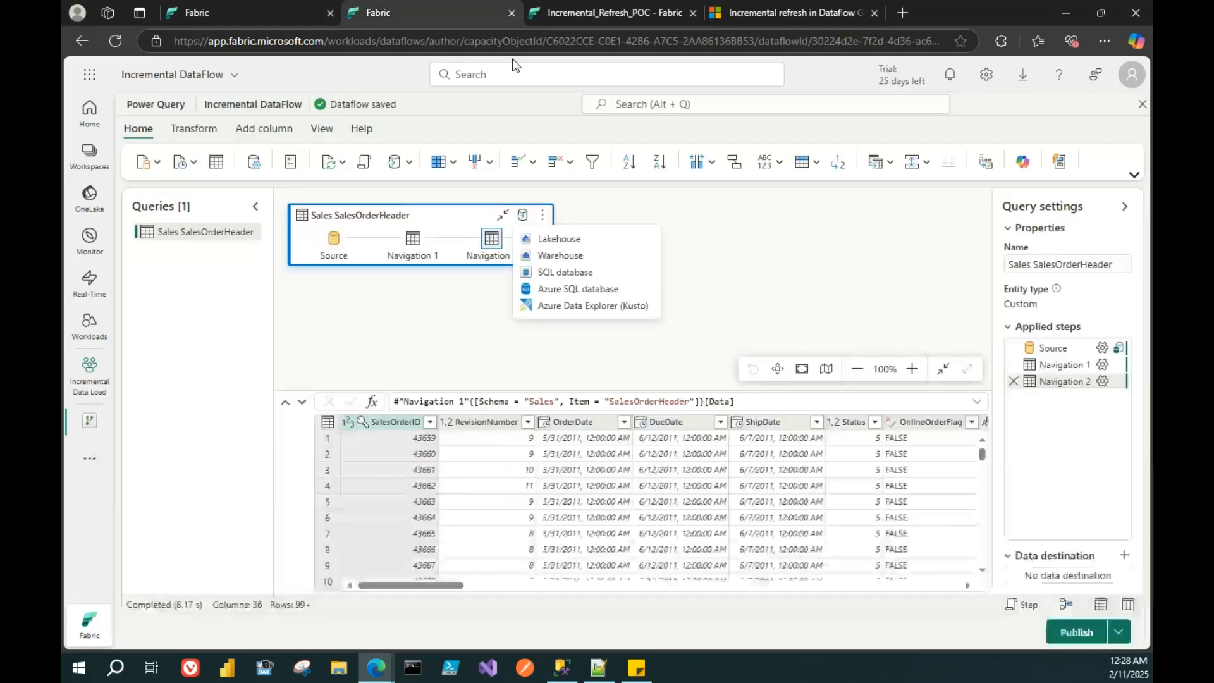
left_click(559, 239)
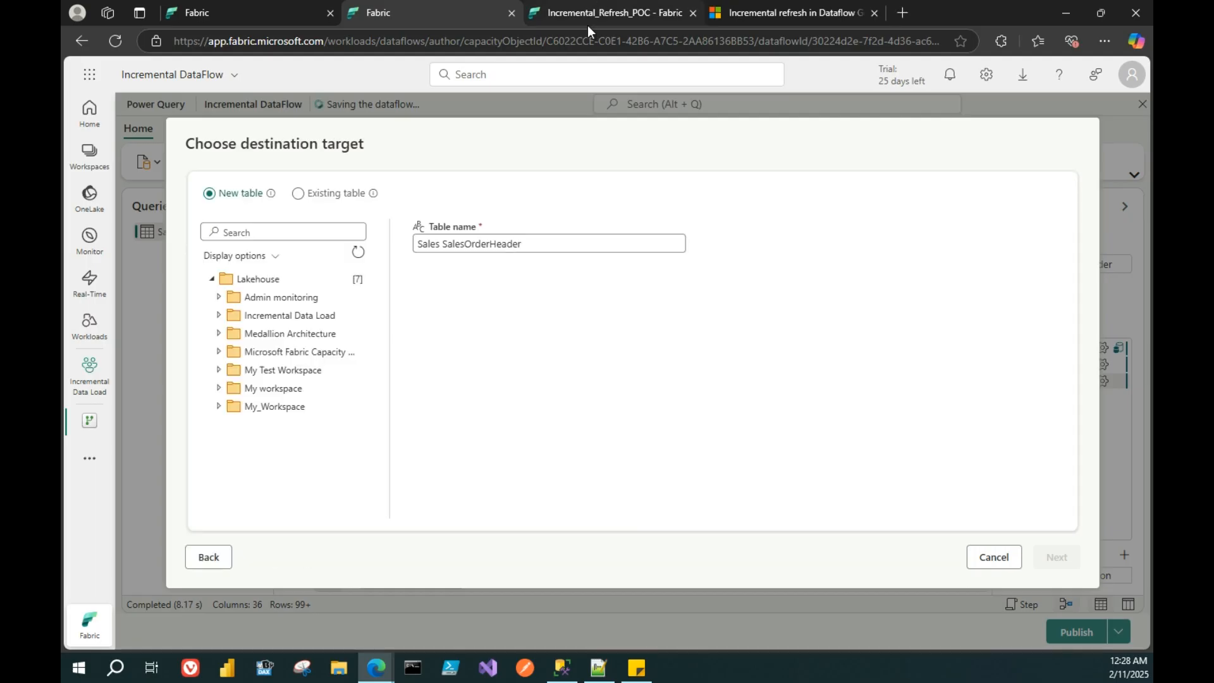
- Target a new table named SalesOrderHeader in the Incremental_Refresh_POC lakehouse of the Incremental Data Load workspace
left_click(219, 315)
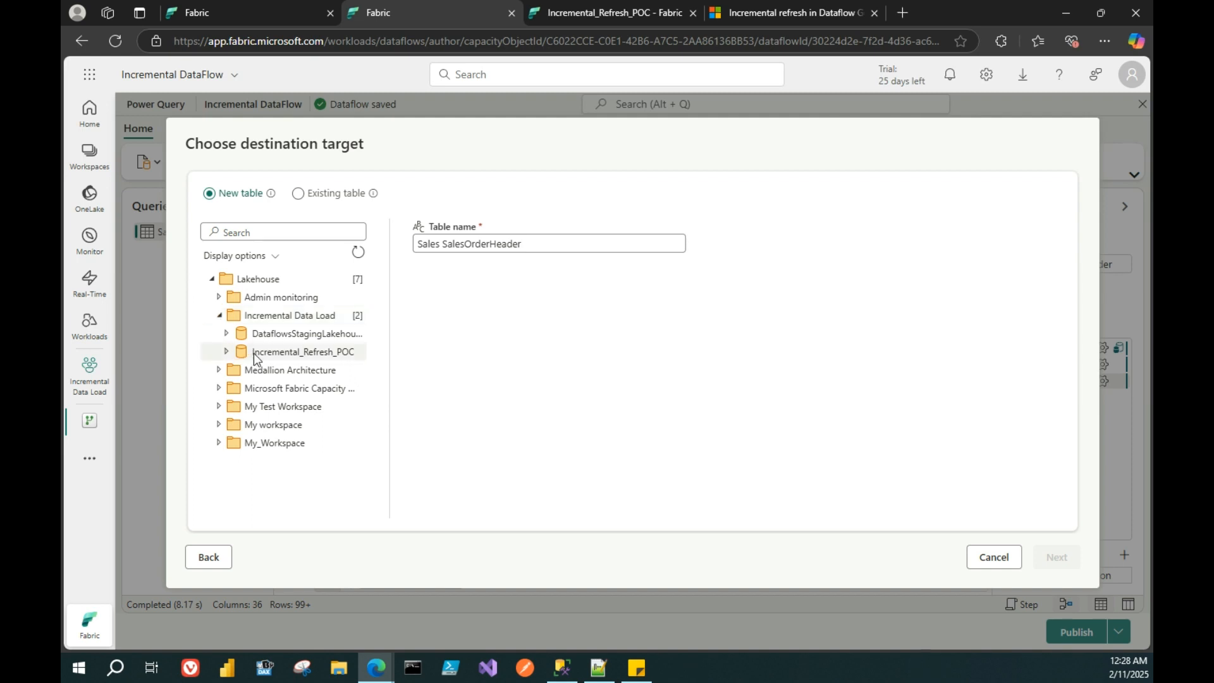
left_click(254, 358)
left_click_drag(444, 282, 380, 278)
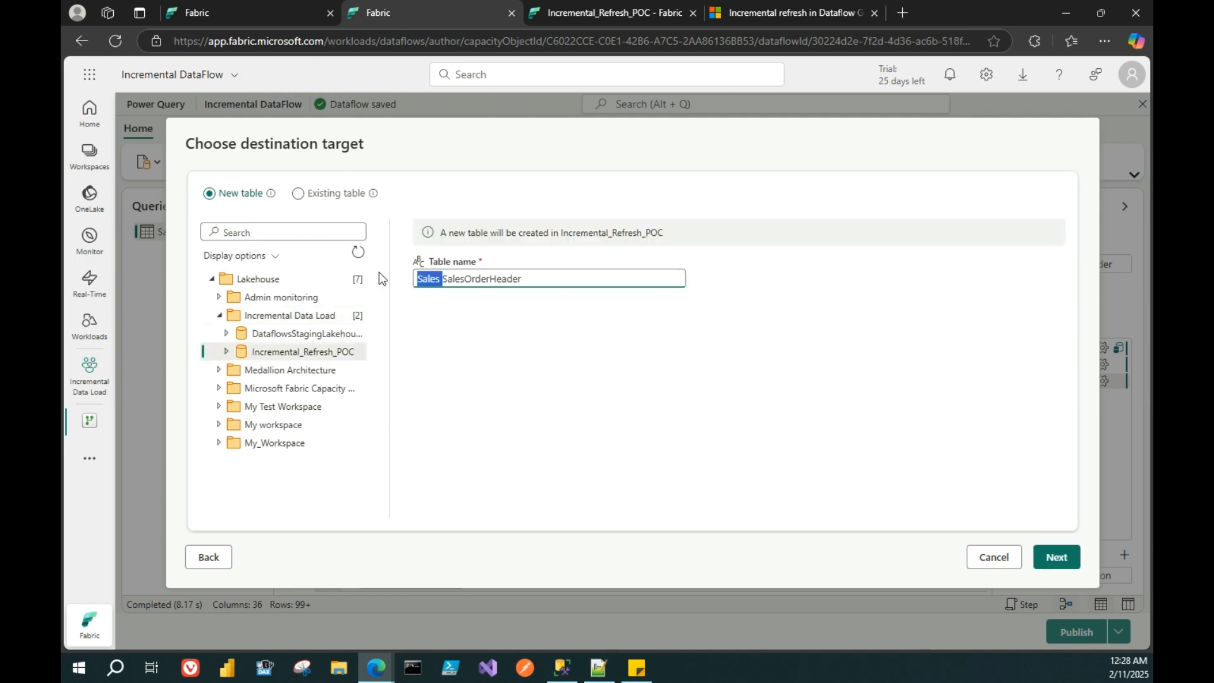
key("BackSpace")
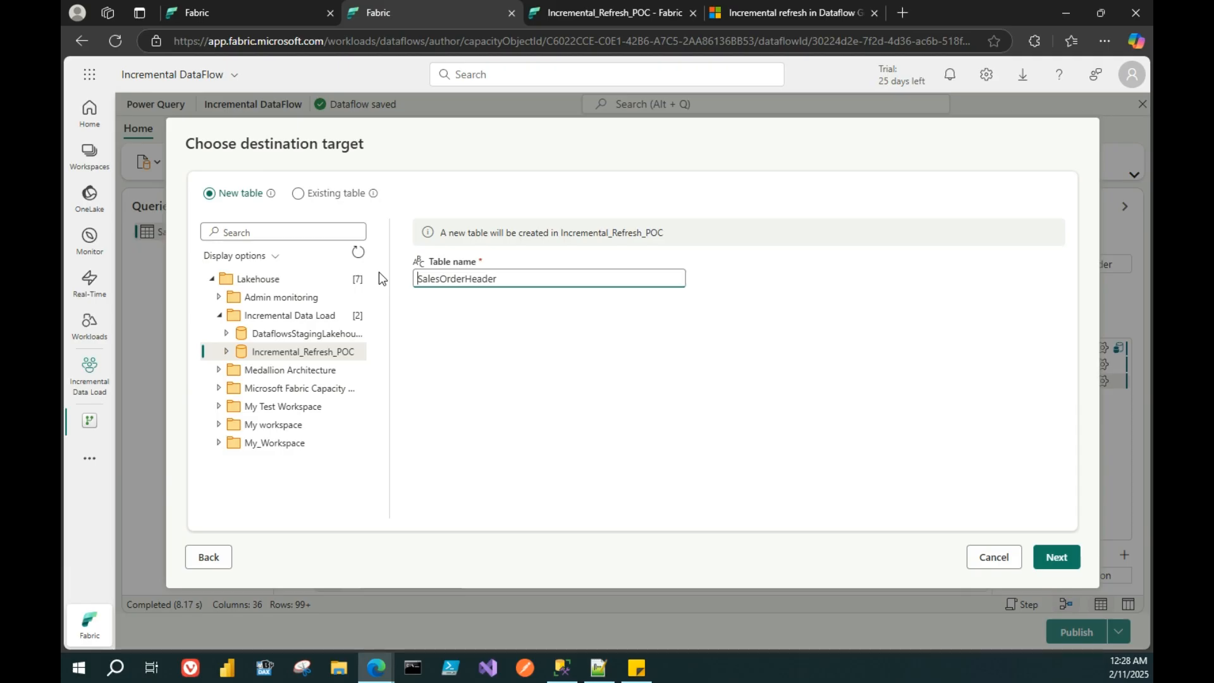
- Confirm the new SalesOrderHeader table as destination target and cancel the open Connect to Server dialog in SQL Server Management Studio
left_click(1052, 565)
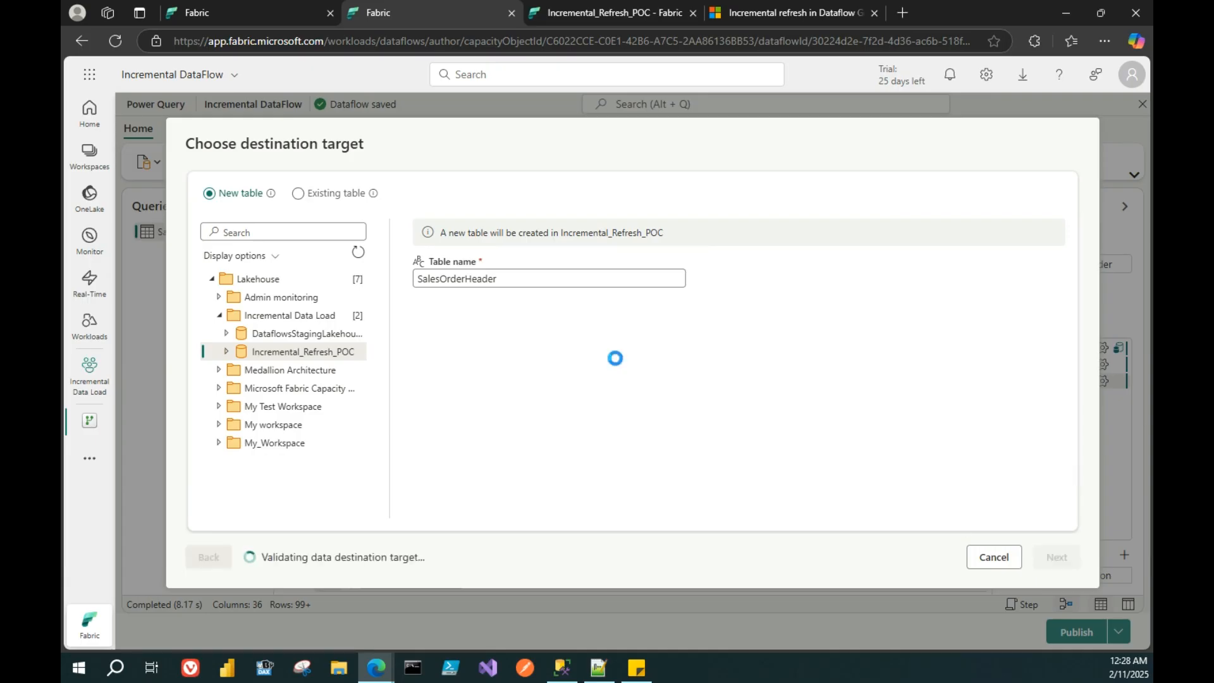
left_click(559, 668)
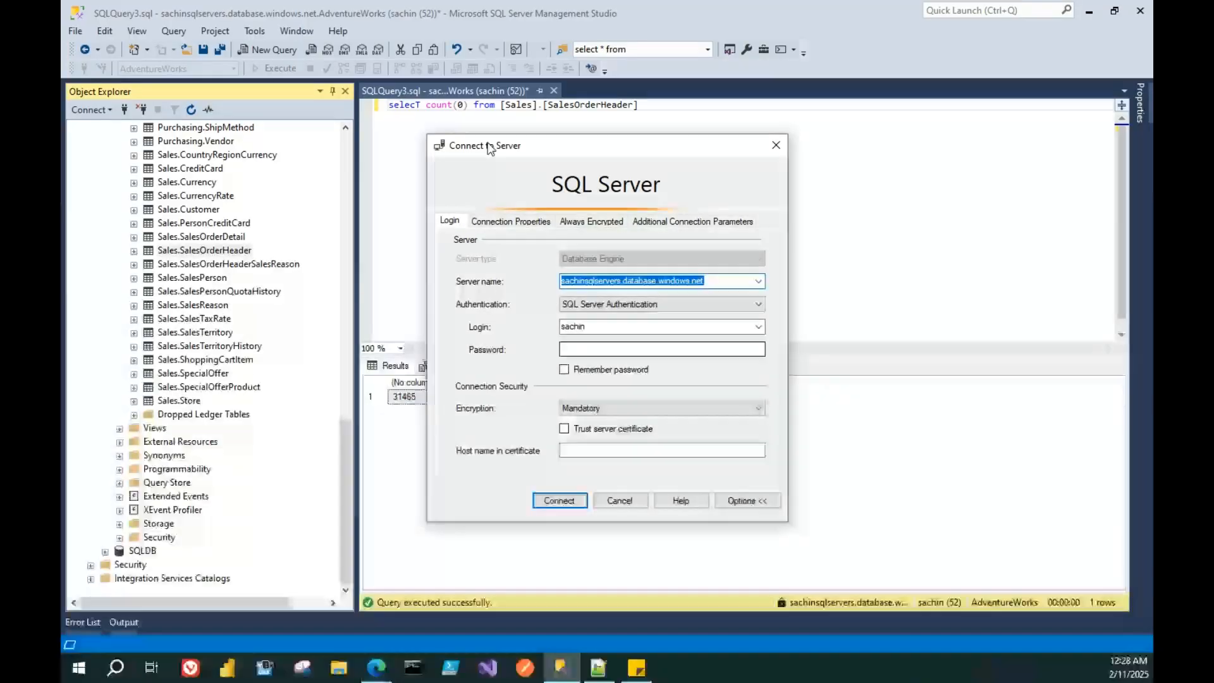
left_click(633, 500)
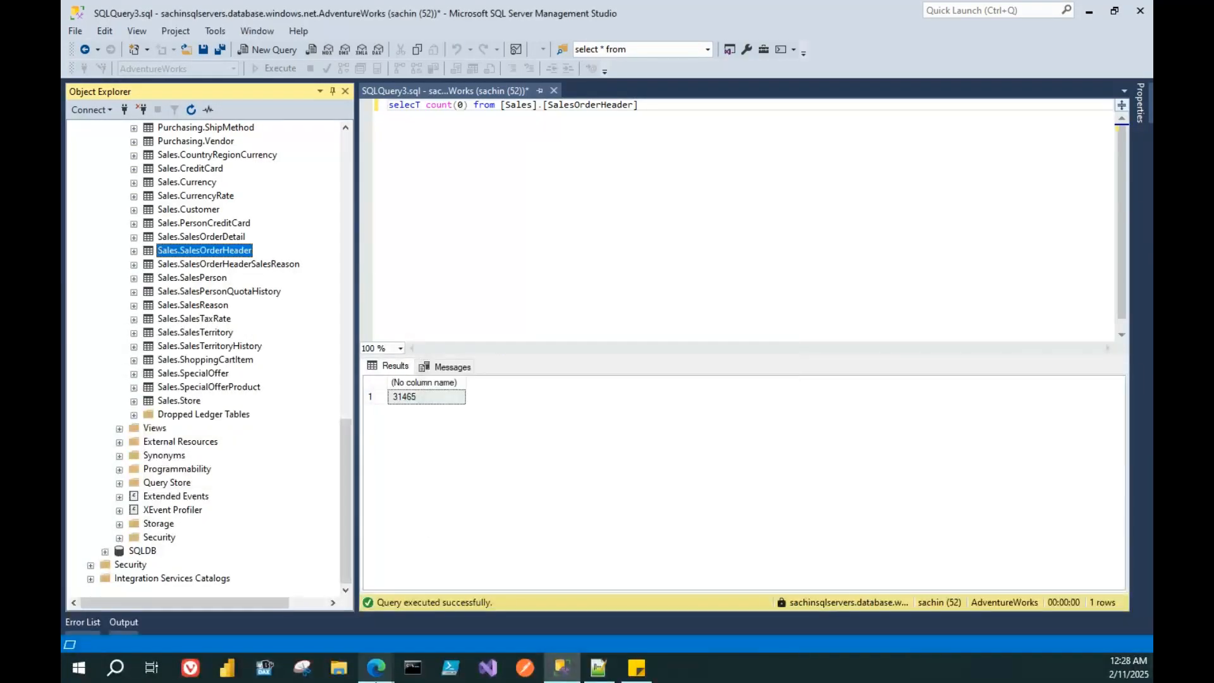
left_click(376, 668)
left_click(210, 601)
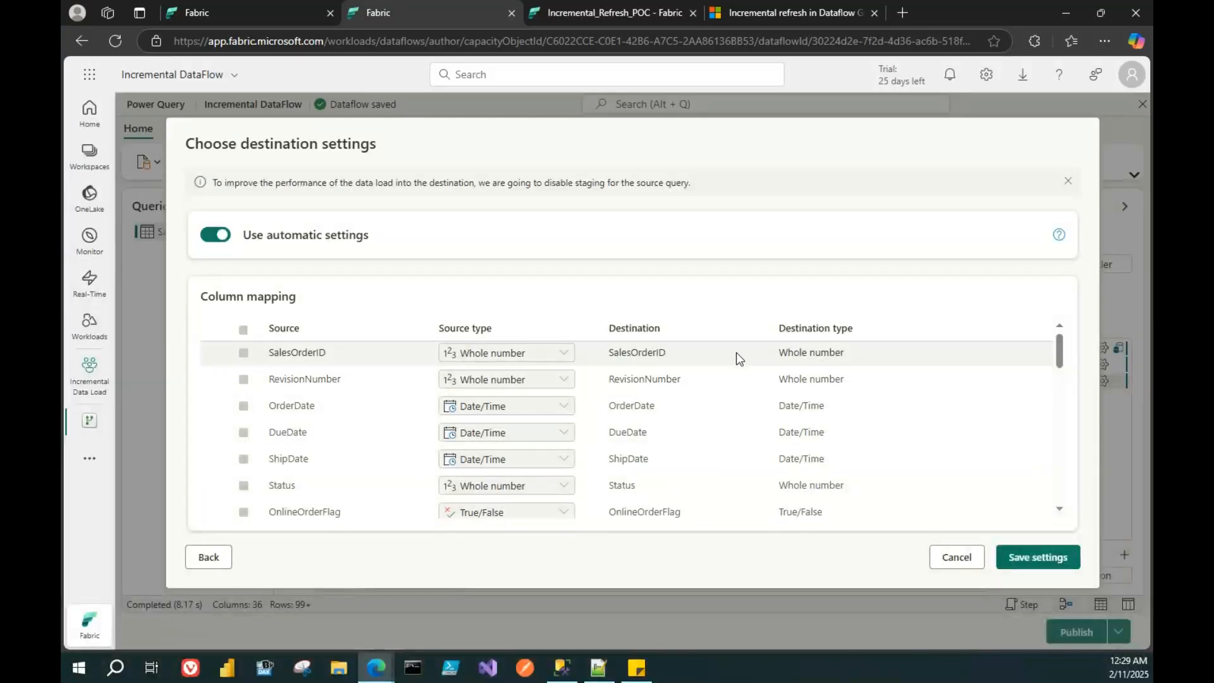
- Review the column mapping, turn off automatic settings, and save the destination settings with the Replace update method and dynamic schema
scroll(736, 352, "down", 1)
scroll(732, 367, "down", 6)
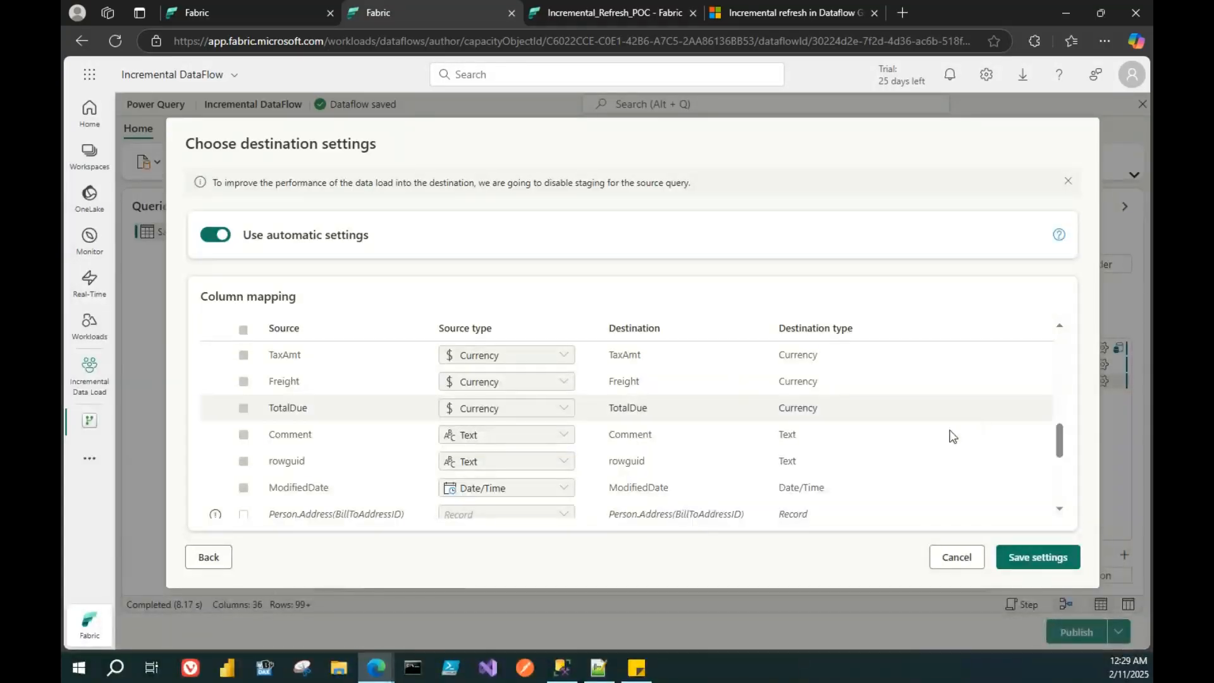
scroll(856, 410, "up", 8)
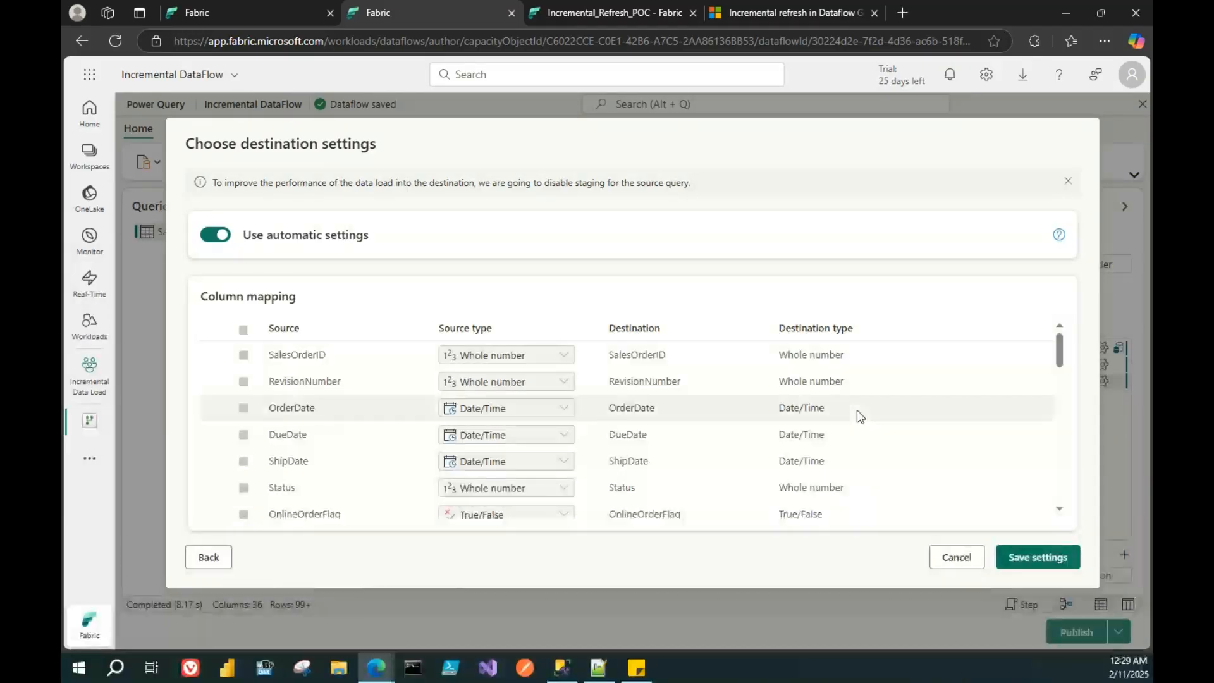
left_click(212, 241)
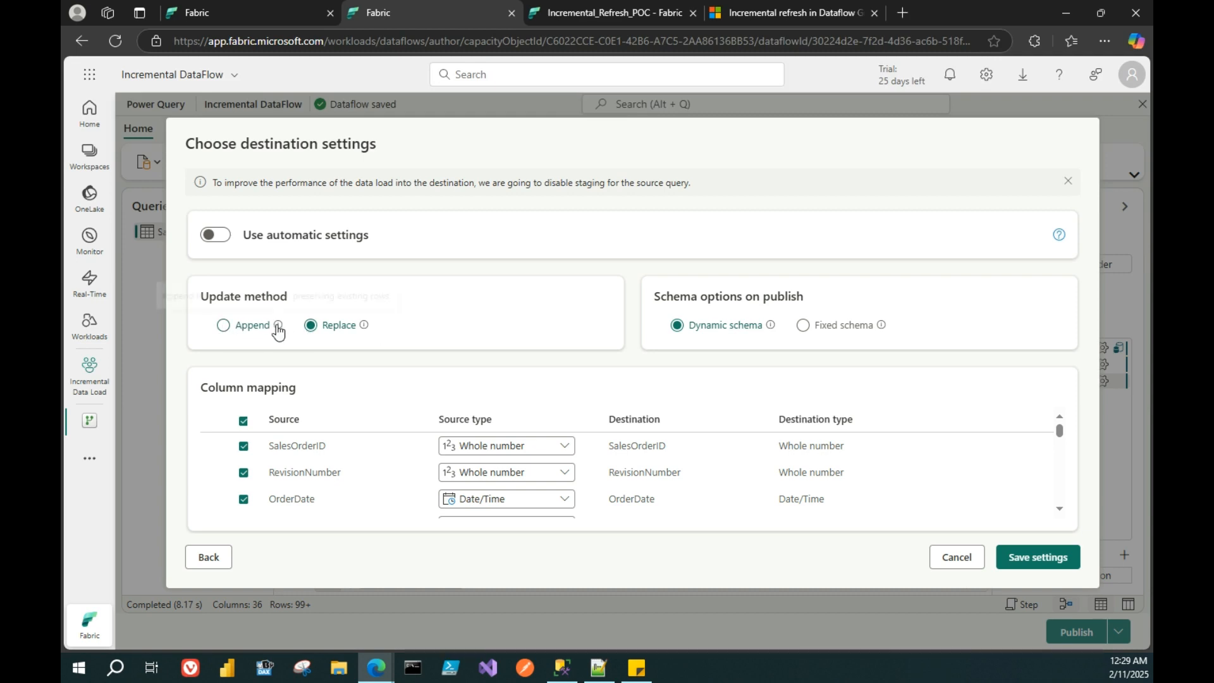
mouse_move(279, 330)
mouse_move(368, 332)
left_click(1036, 560)
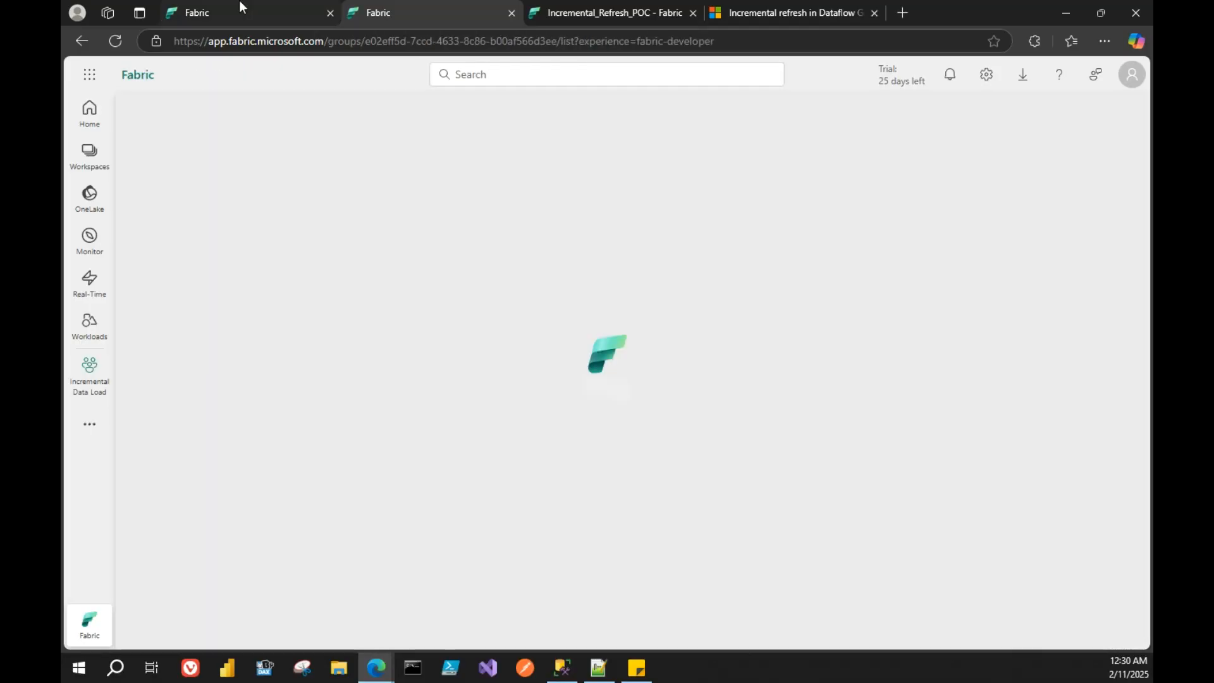
- Switch the Incremental_Refresh_POC lakehouse to its SQL analytics endpoint
left_click(613, 6)
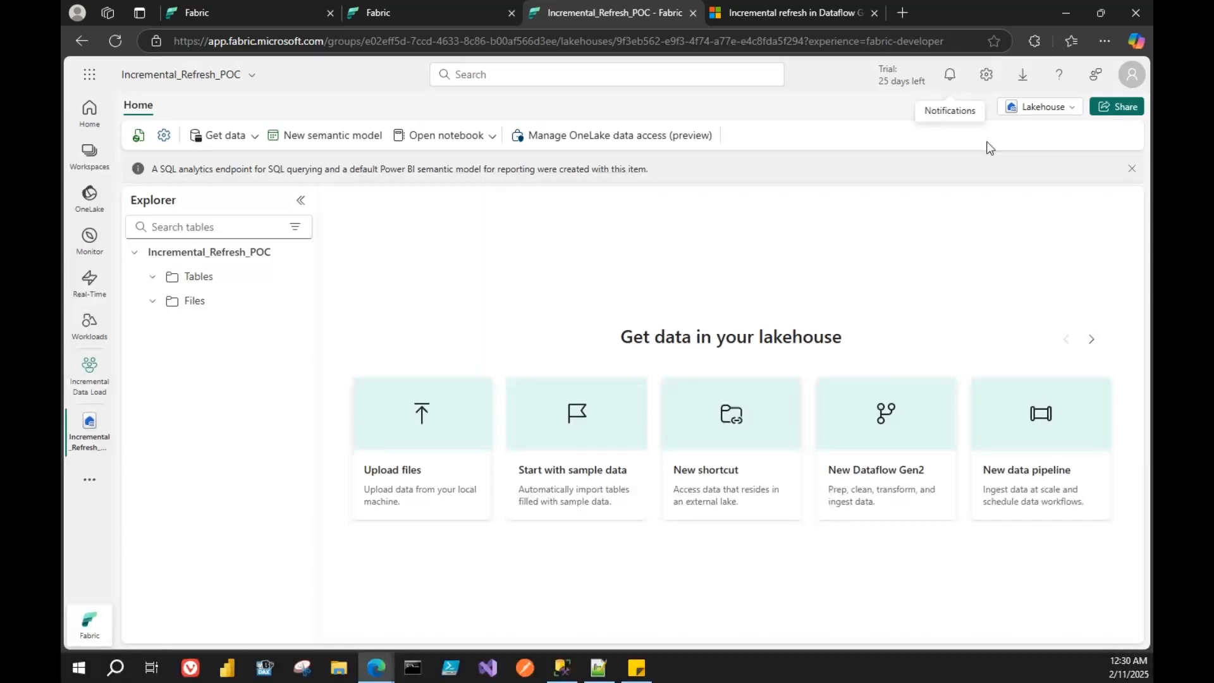
left_click(1072, 109)
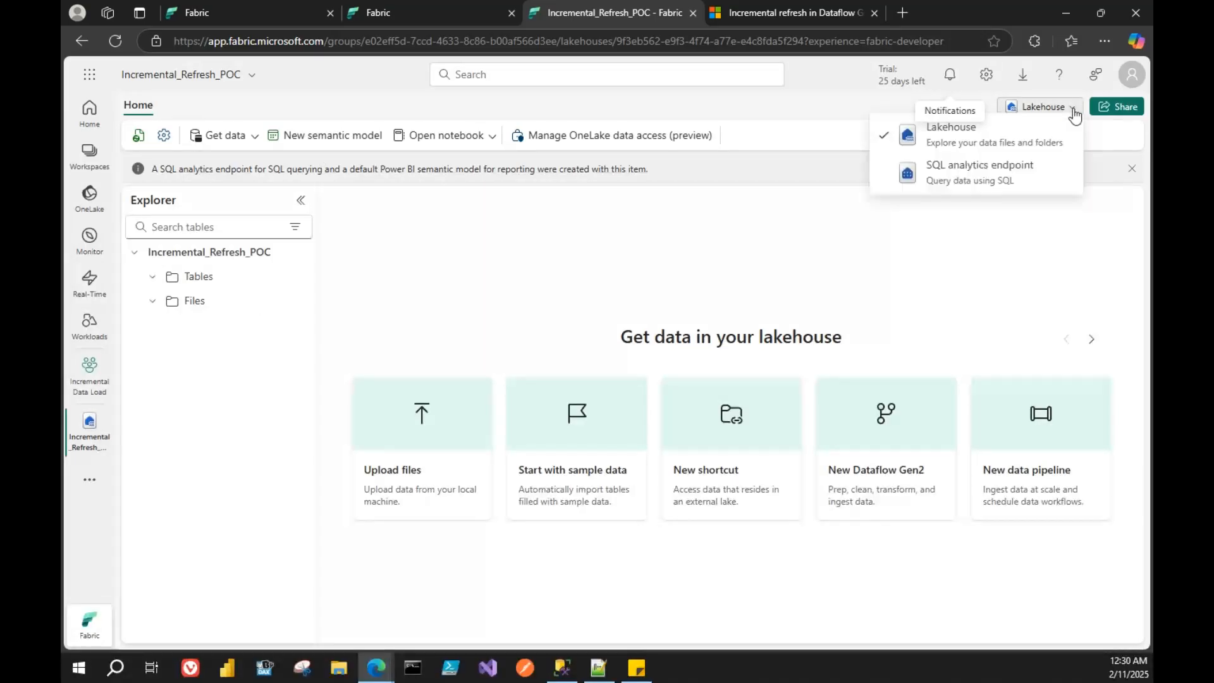
left_click(940, 178)
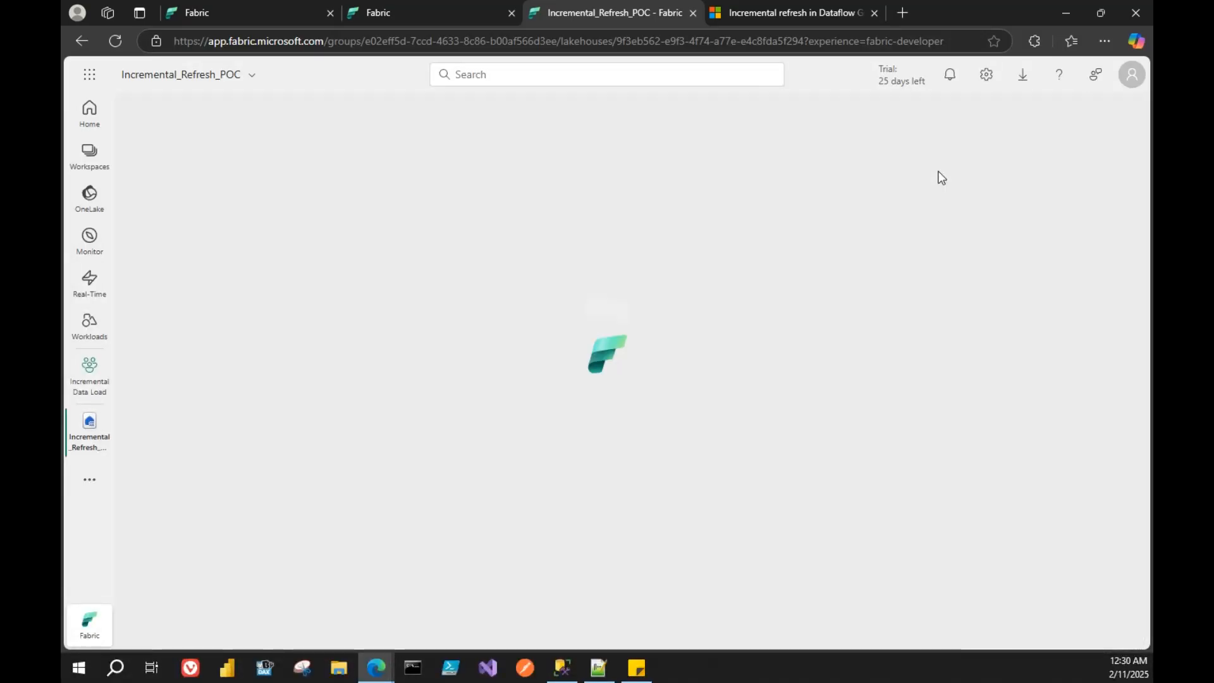
- Reload the Incremental Data Load workspace page and check the publishing status of Incremental DataFlow
left_click(447, 1)
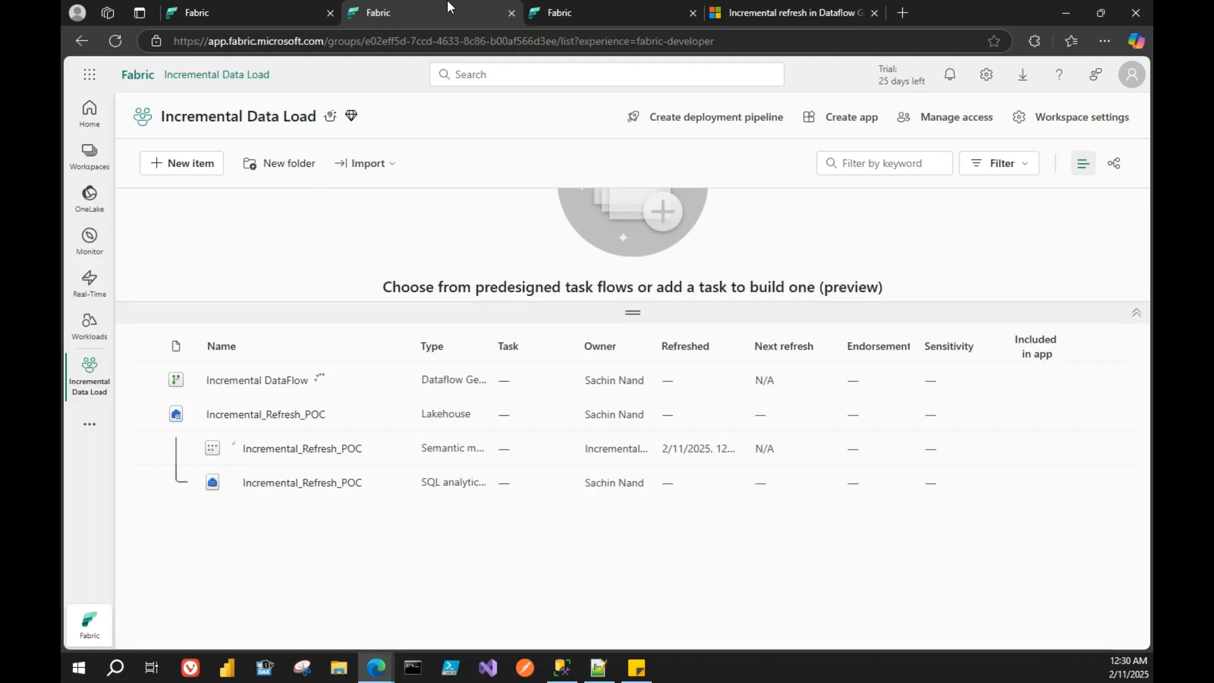
left_click(597, 1)
left_click(216, 3)
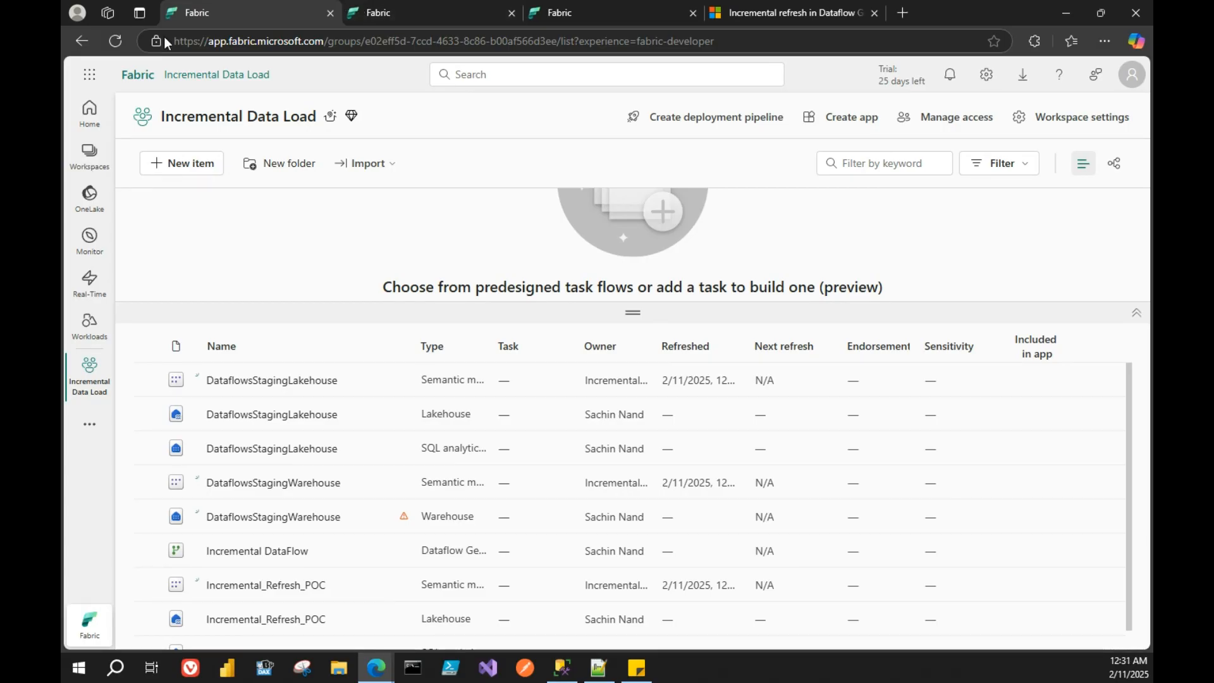
left_click(117, 42)
left_click(404, 1)
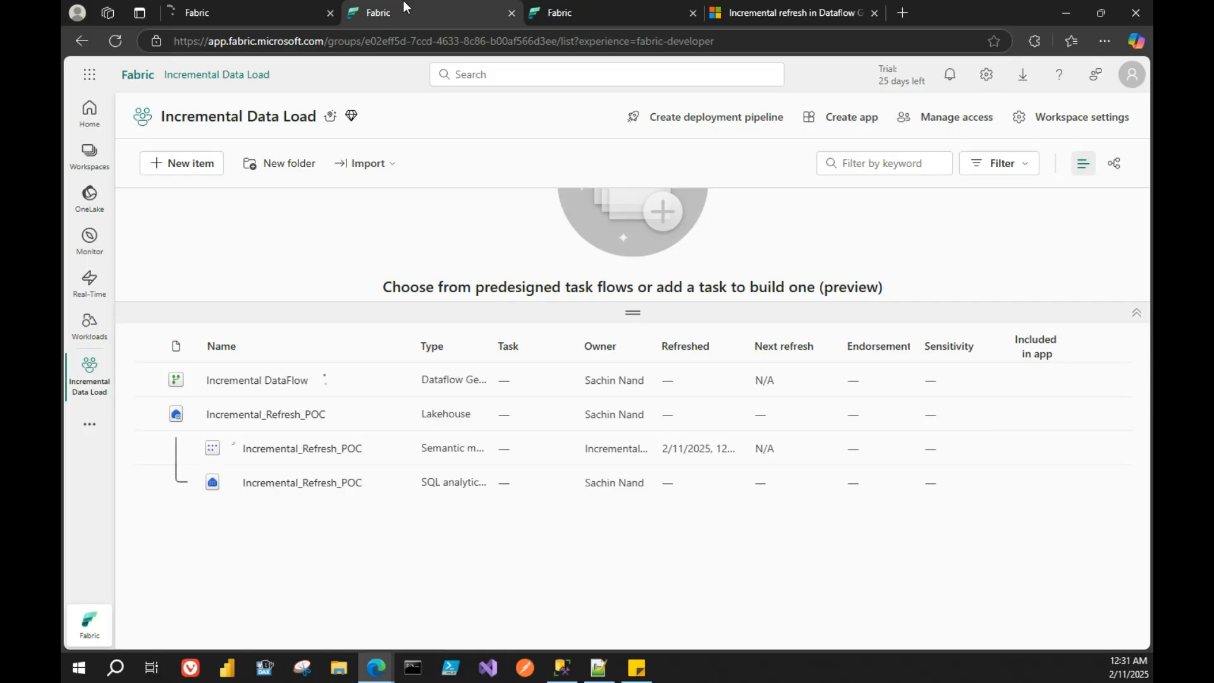
- Select the SQL analytics endpoint of Incremental_Refresh_POC again and recheck the dataflow's publishing status in the workspace
left_click(578, 1)
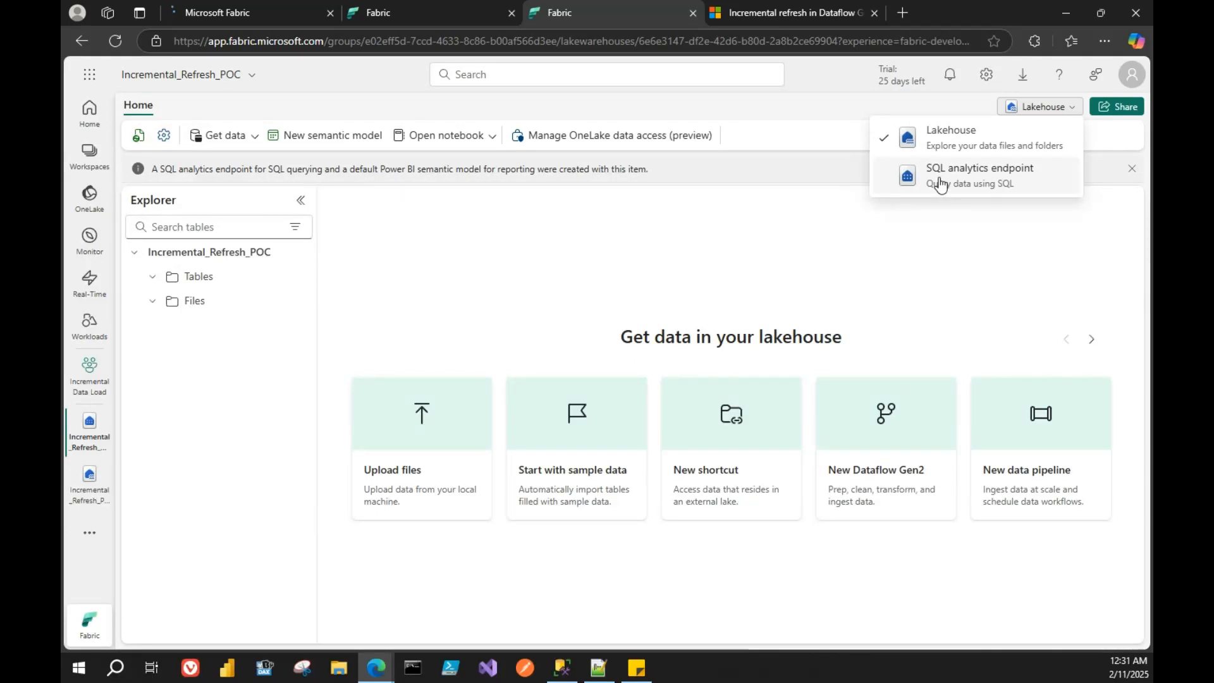
left_click(940, 183)
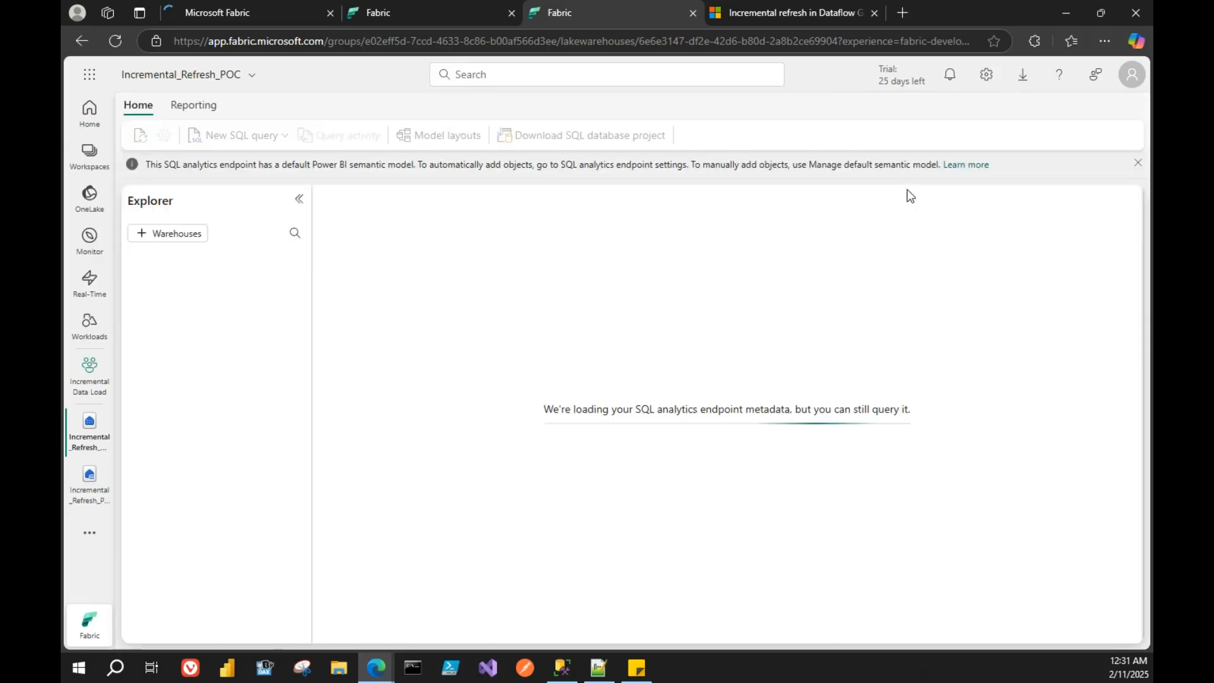
left_click(424, 2)
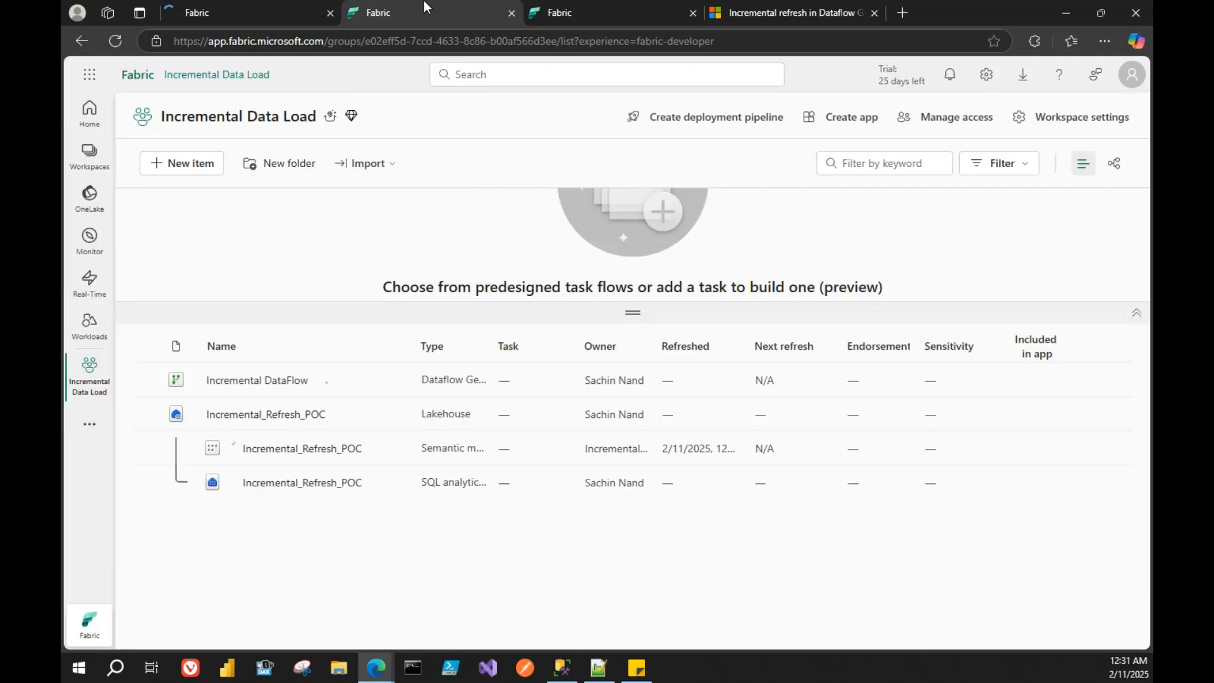
left_click(602, 2)
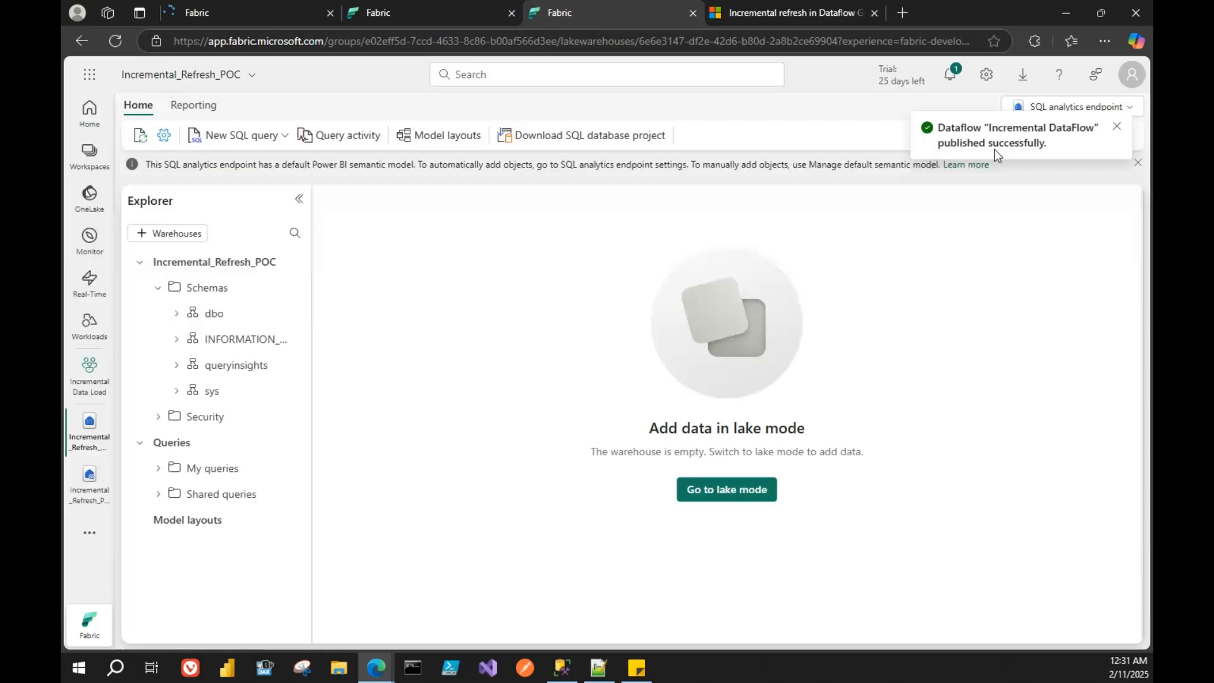
- Create a new SQL query on the endpoint and begin it with "select count(0) from dbo."
left_click(244, 145)
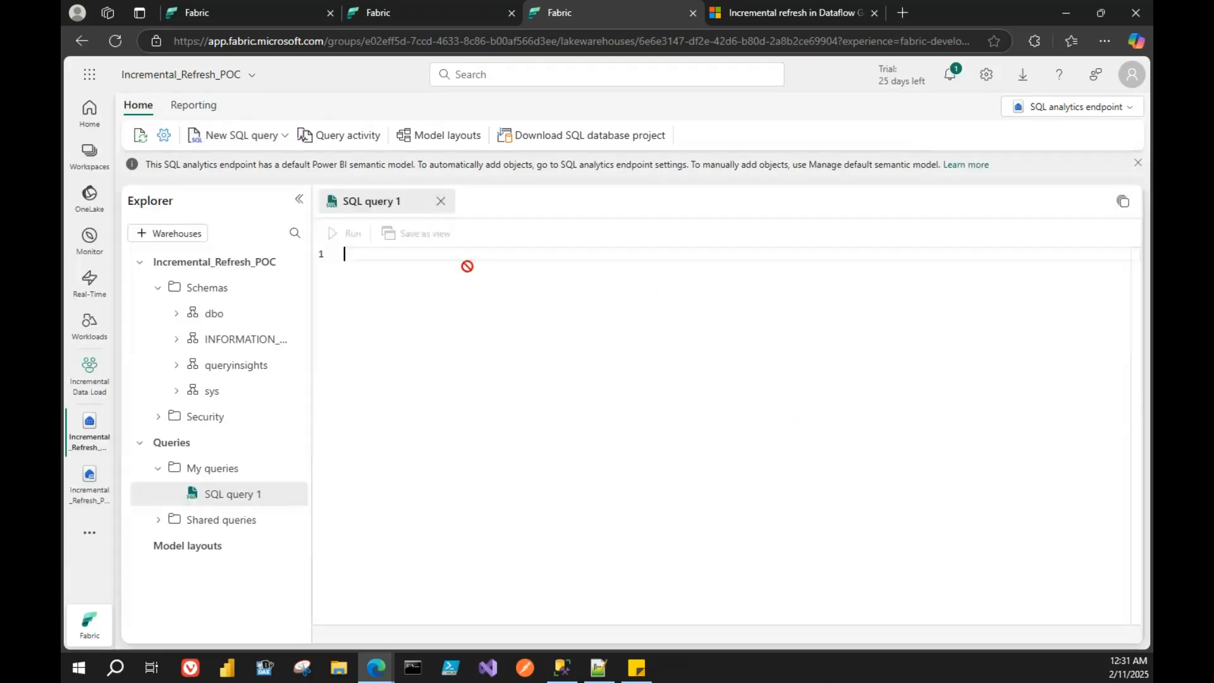
type("select count(0")
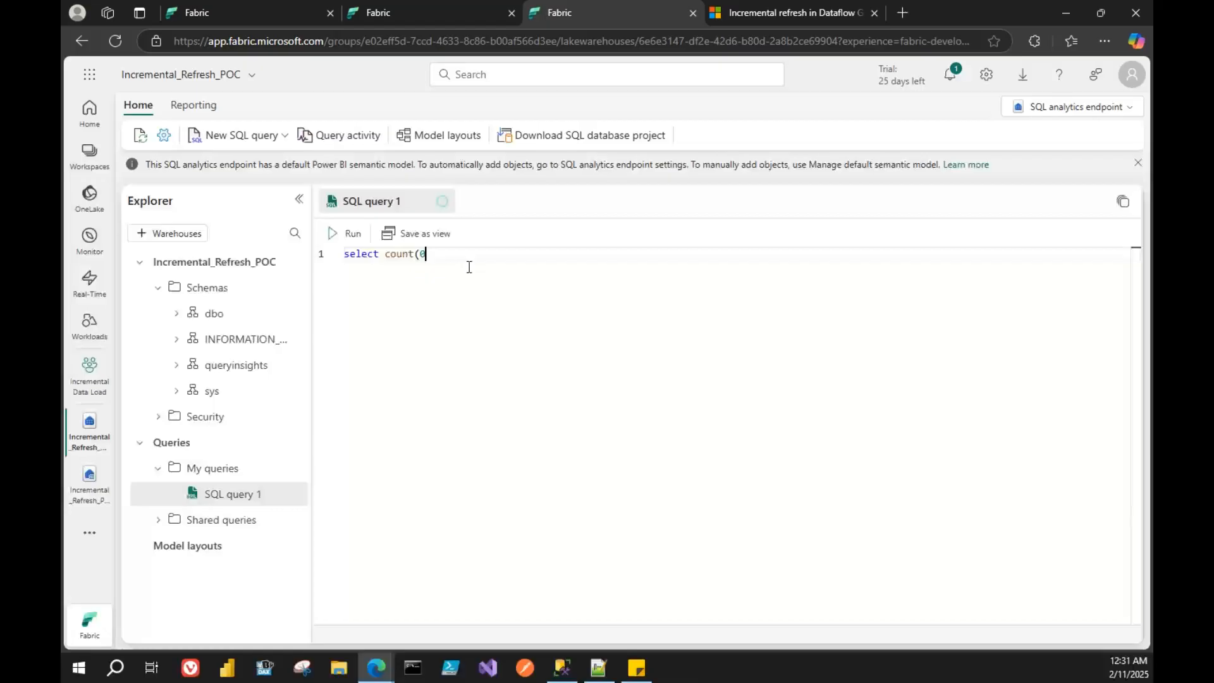
type(") from dbo.")
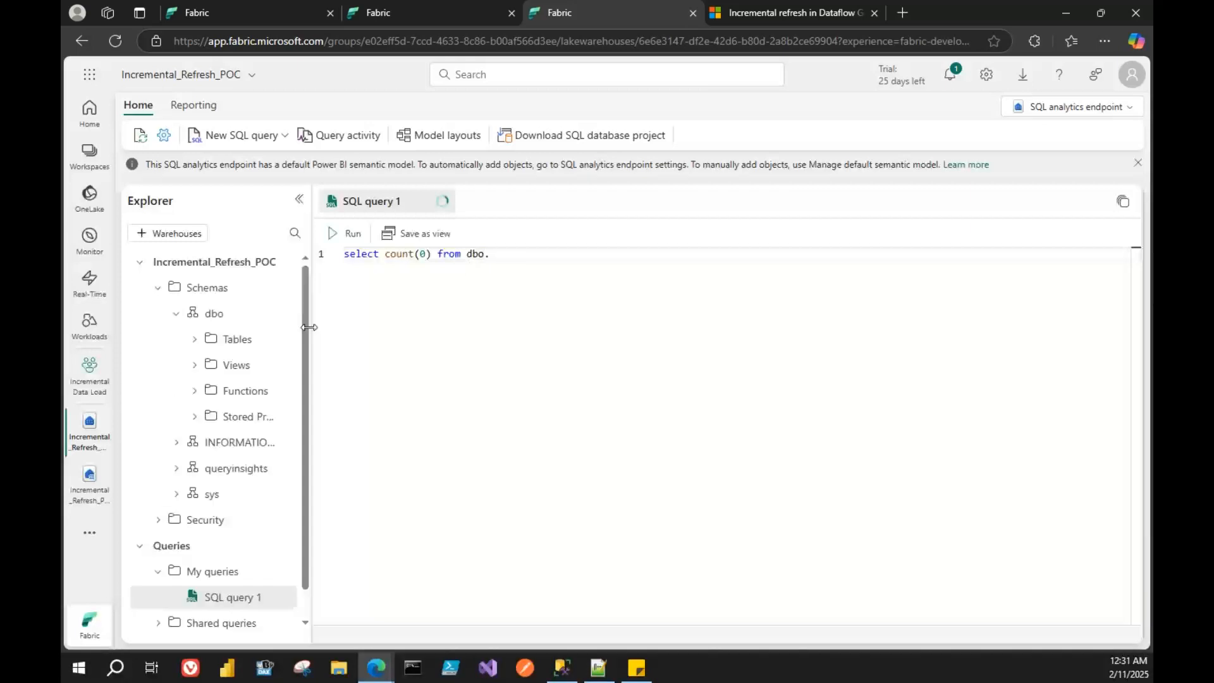
- Widen the Explorer, expand the dbo schema's Tables folder and refresh it
left_click_drag(308, 327, 363, 329)
left_click(195, 339)
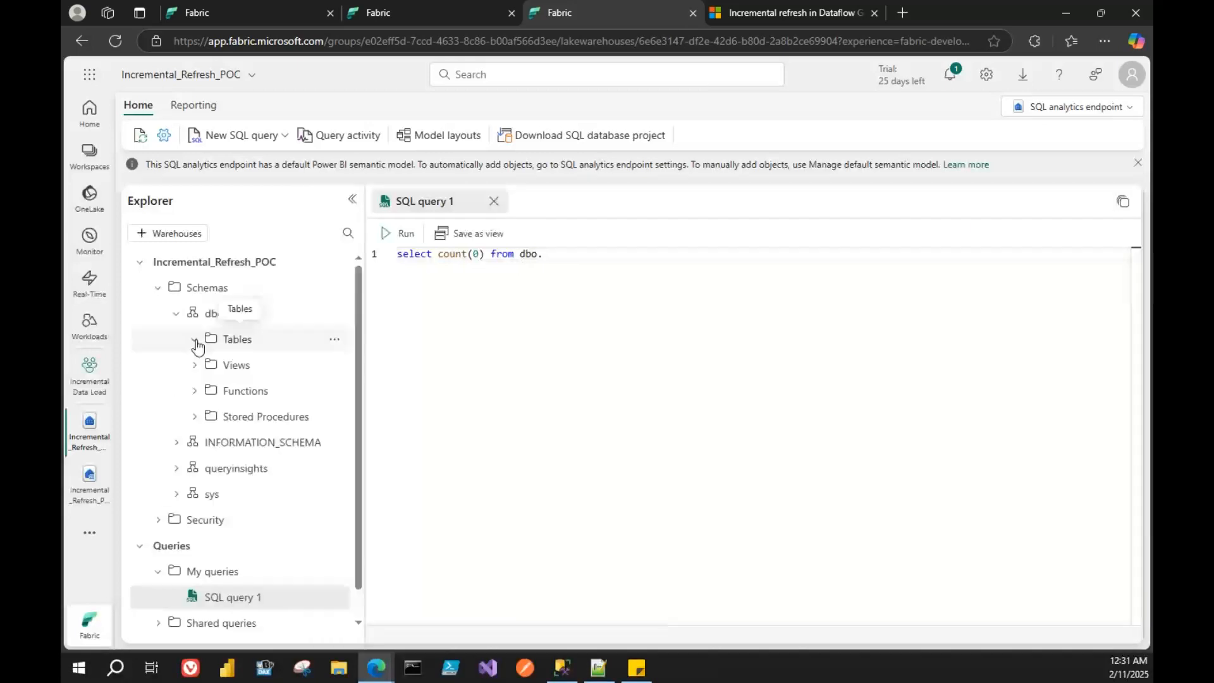
left_click(335, 343)
left_click(355, 362)
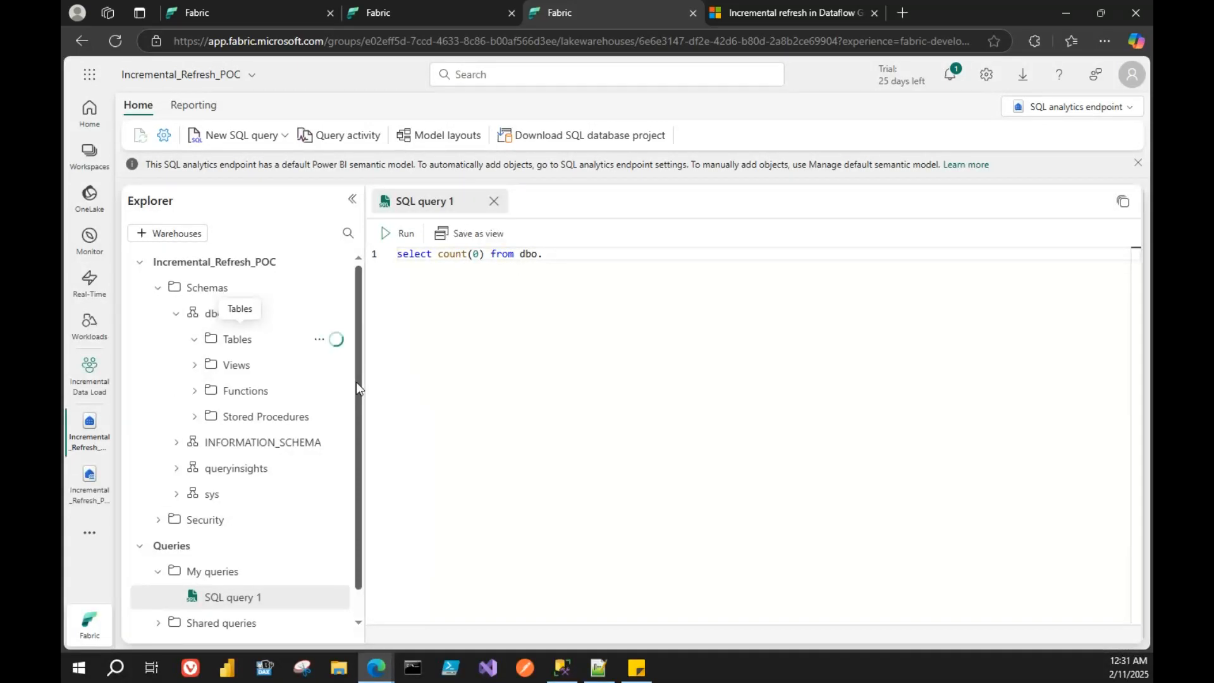
- Widen the workspace list's Refreshed column and check the refresh time of Incremental DataFlow
left_click(454, 6)
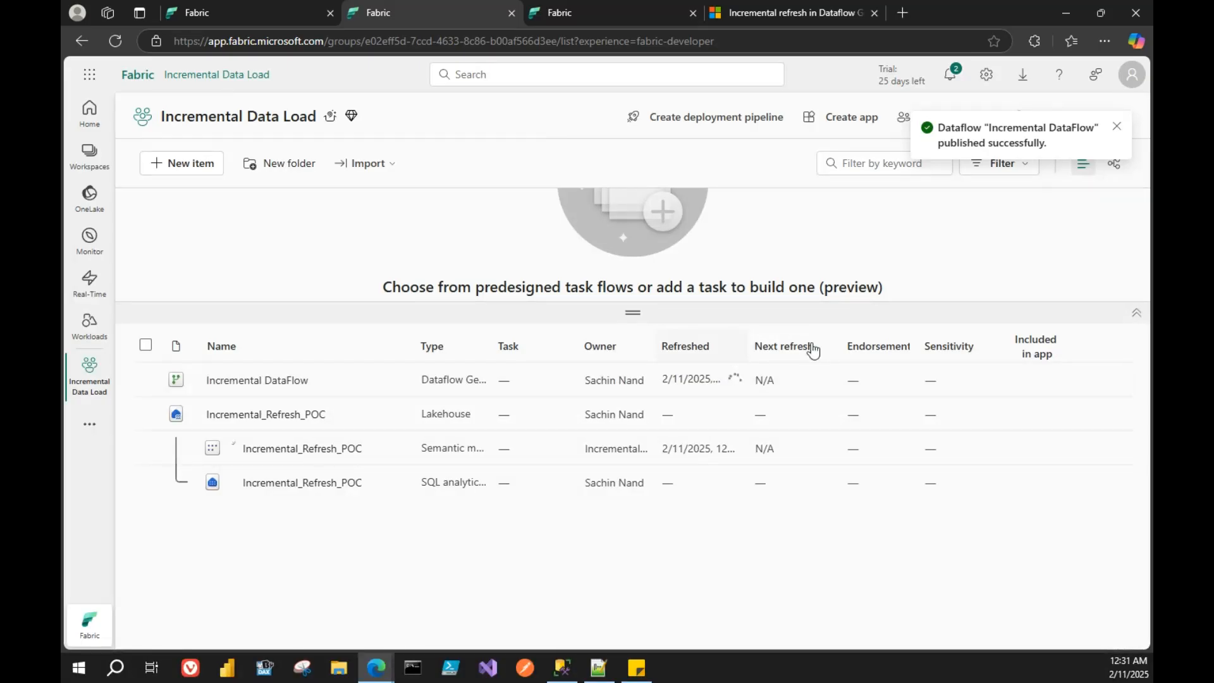
left_click_drag(747, 347, 813, 346)
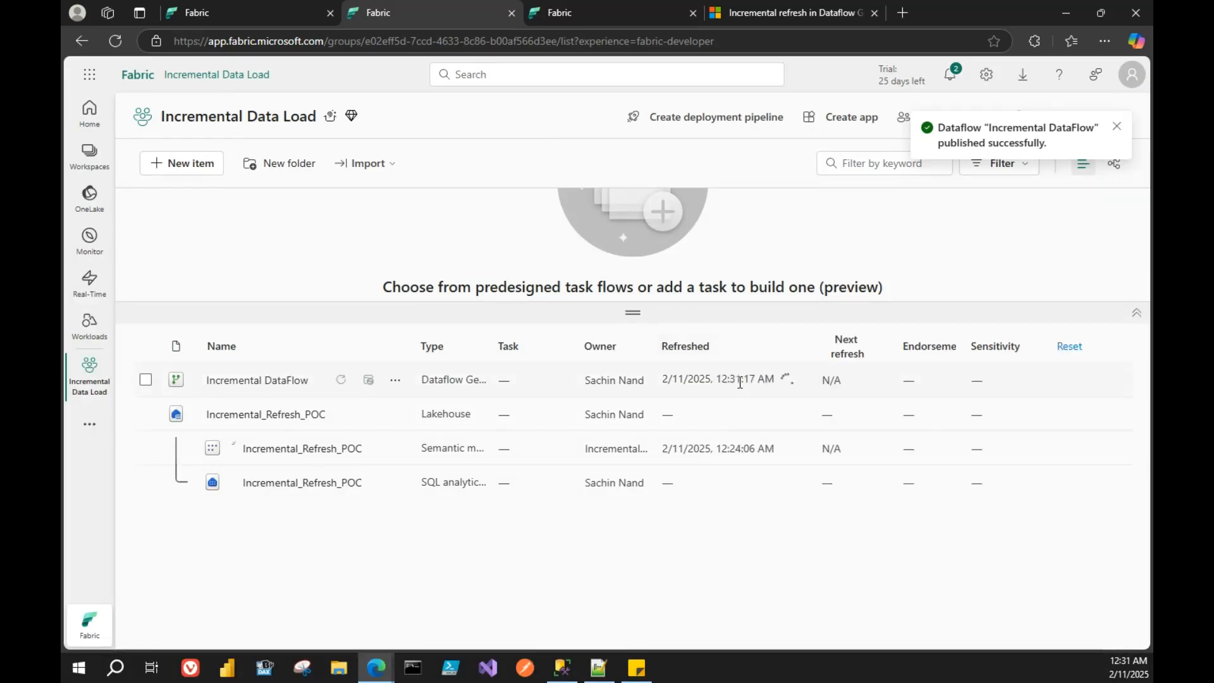
- Complete the query as "select count(0) from dbo.SalesOrderHeader" and run it on the SQL analytics endpoint
left_click(654, 9)
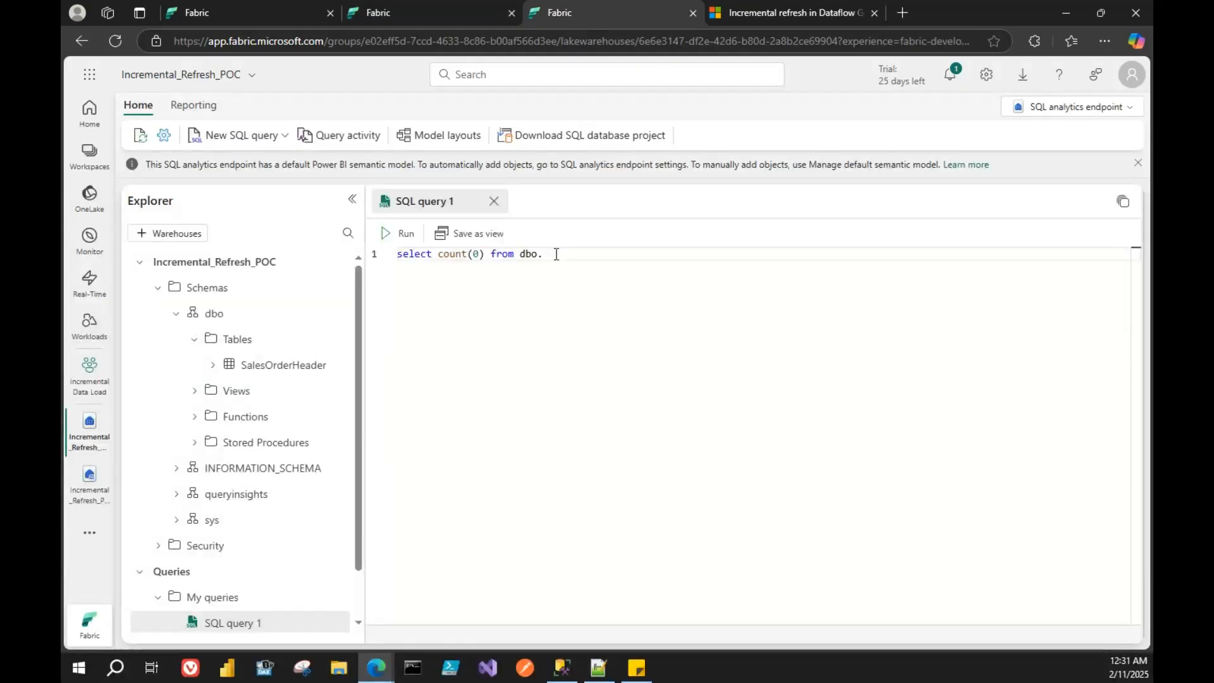
left_click(543, 331)
type("SalesOrderH")
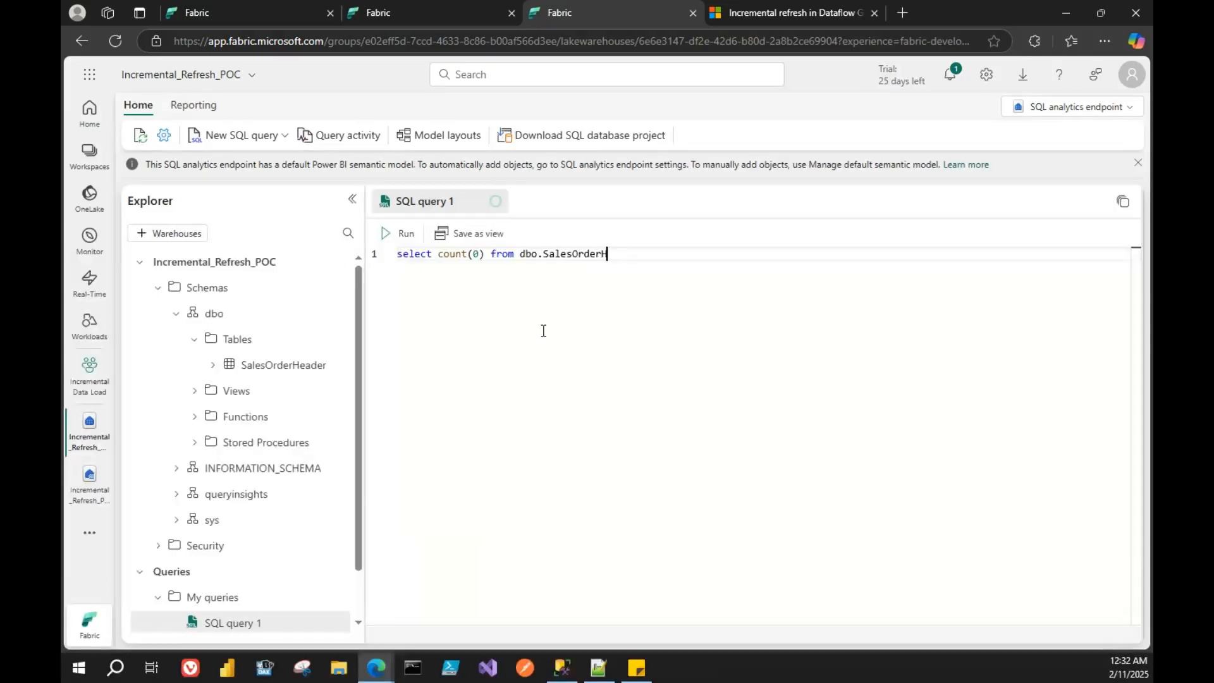
type("eader")
left_click(404, 234)
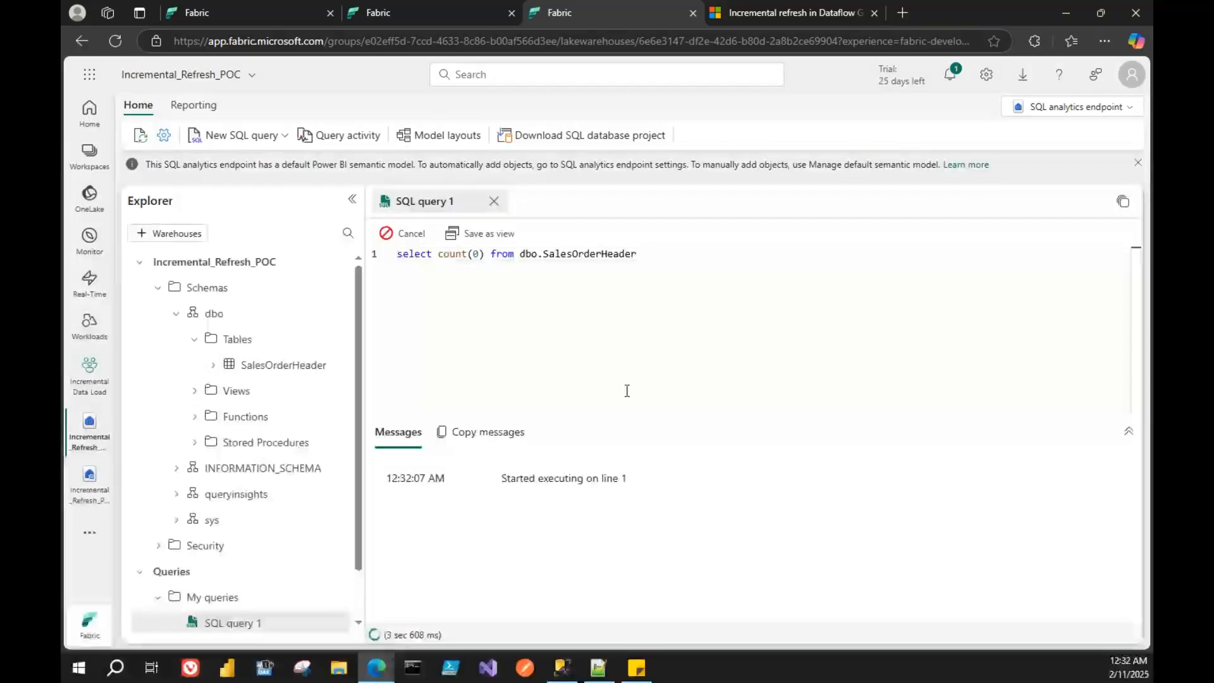
- Compare the lakehouse row count with the source count in SQL Server Management Studio, and check the dataflow's refresh status in the workspace
left_click(450, 7)
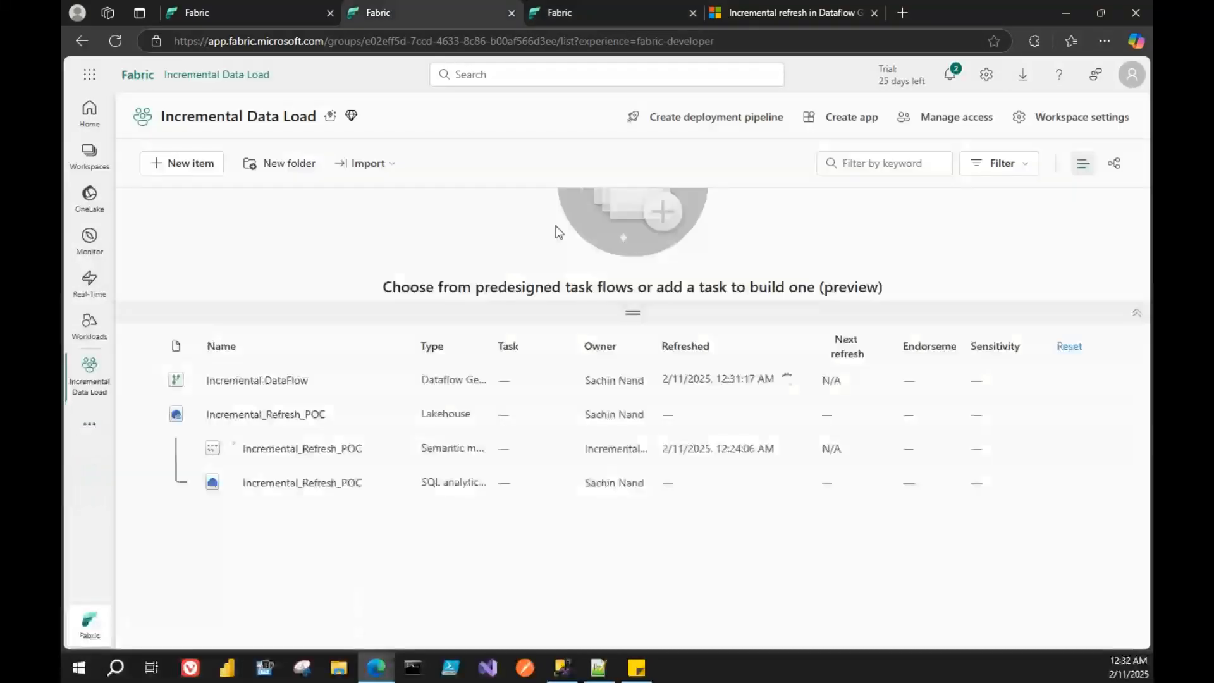
key("ctrl+Tab")
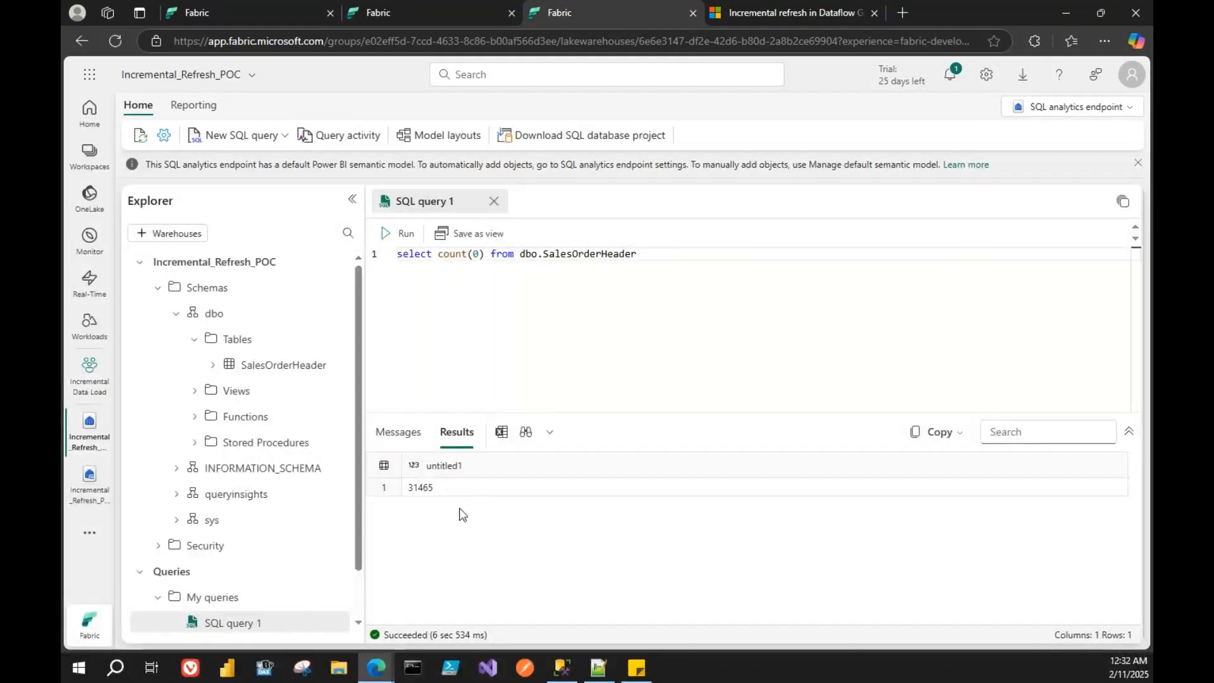
left_click(559, 664)
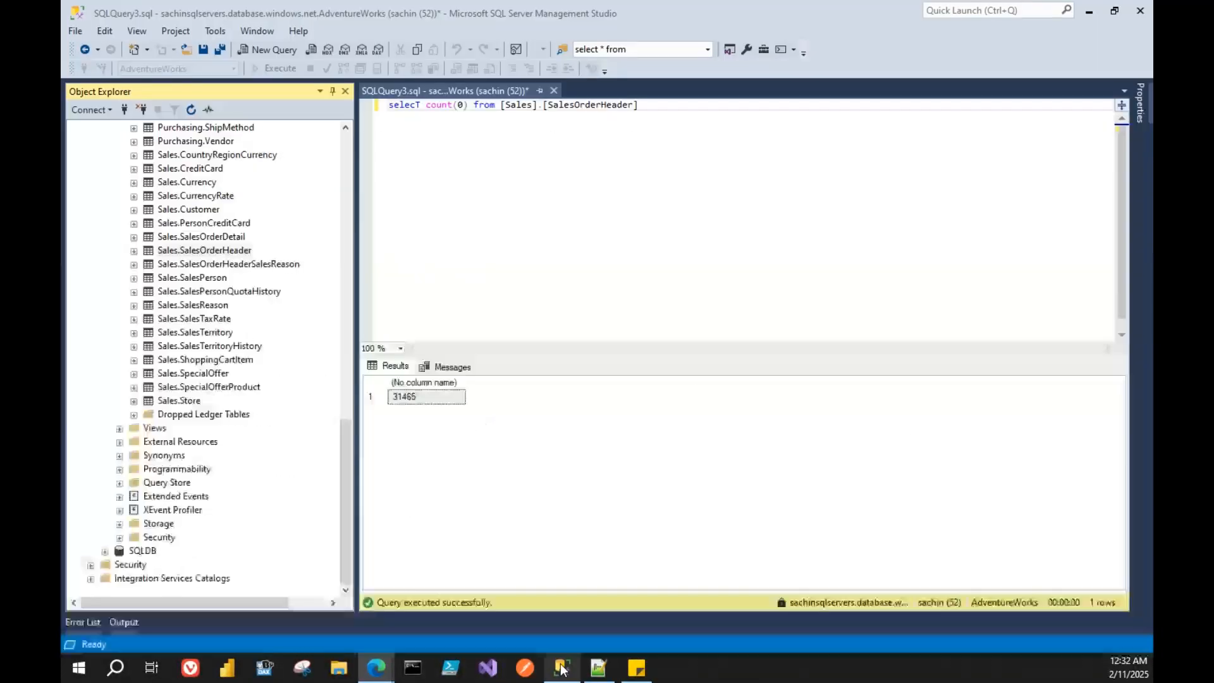
left_click(502, 273)
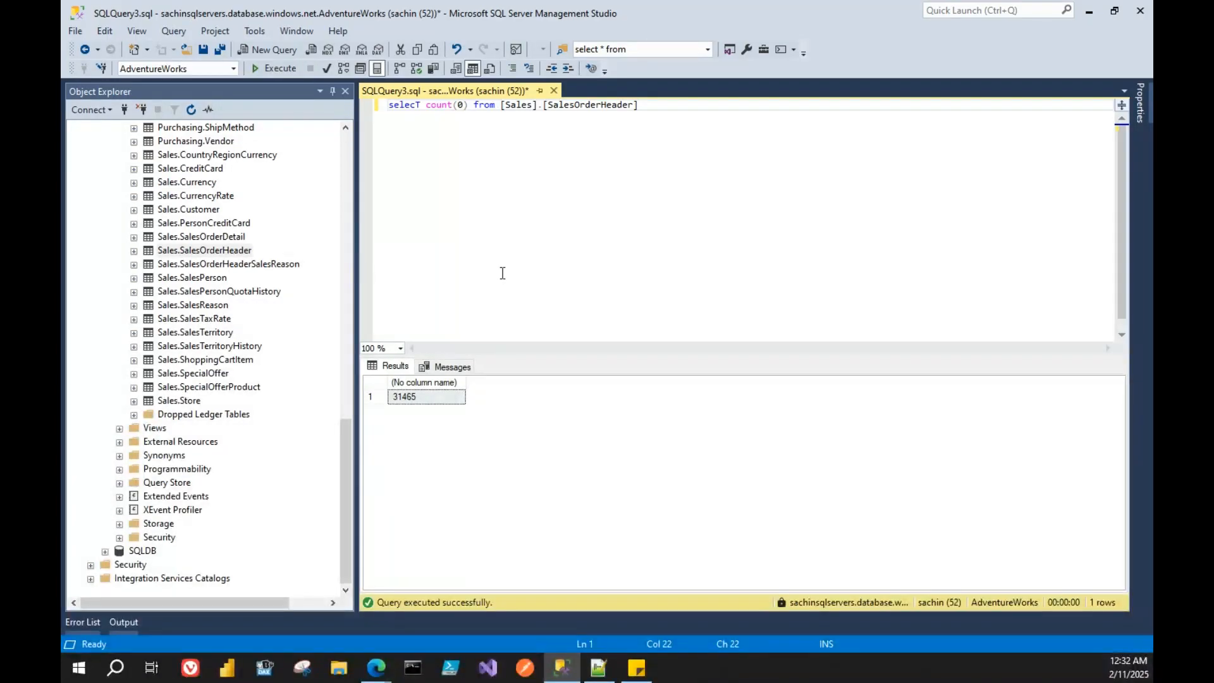
mouse_move(379, 670)
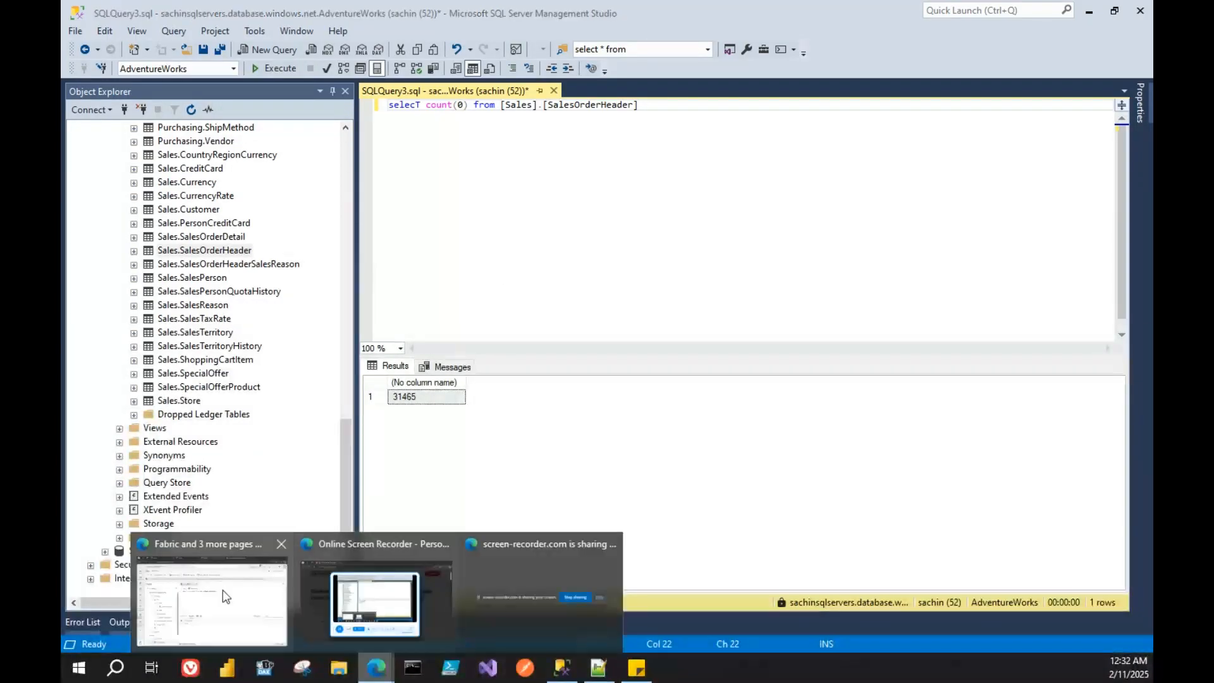
left_click(222, 590)
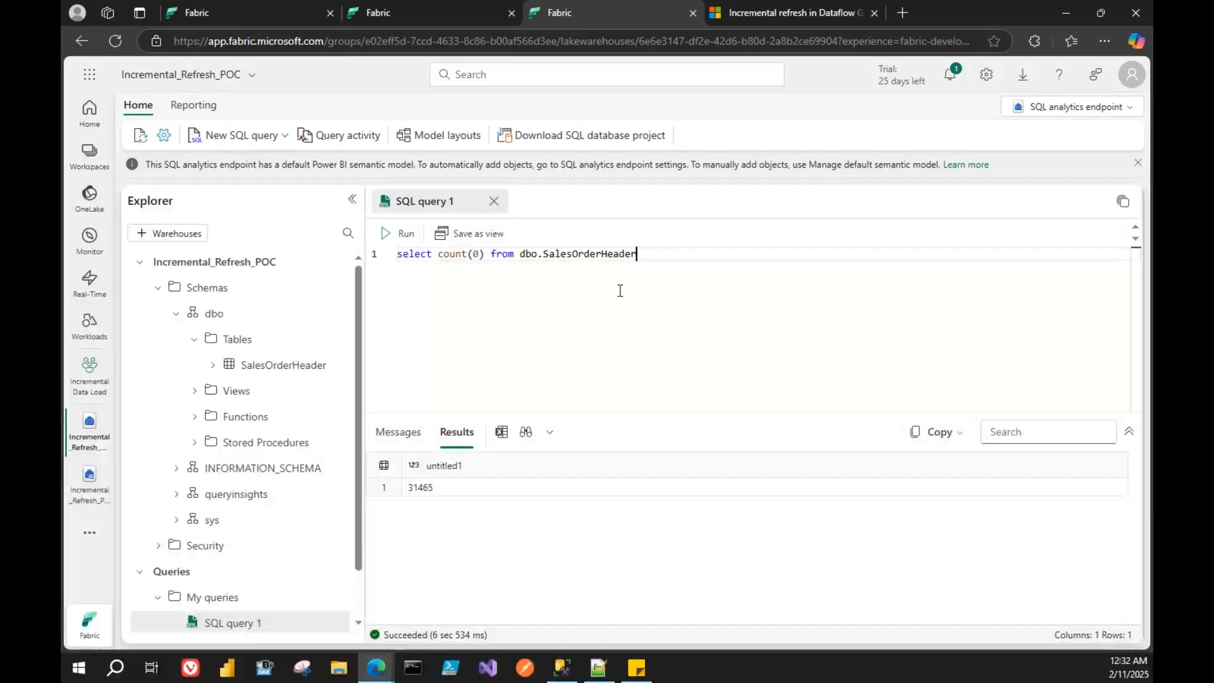
left_click(389, 8)
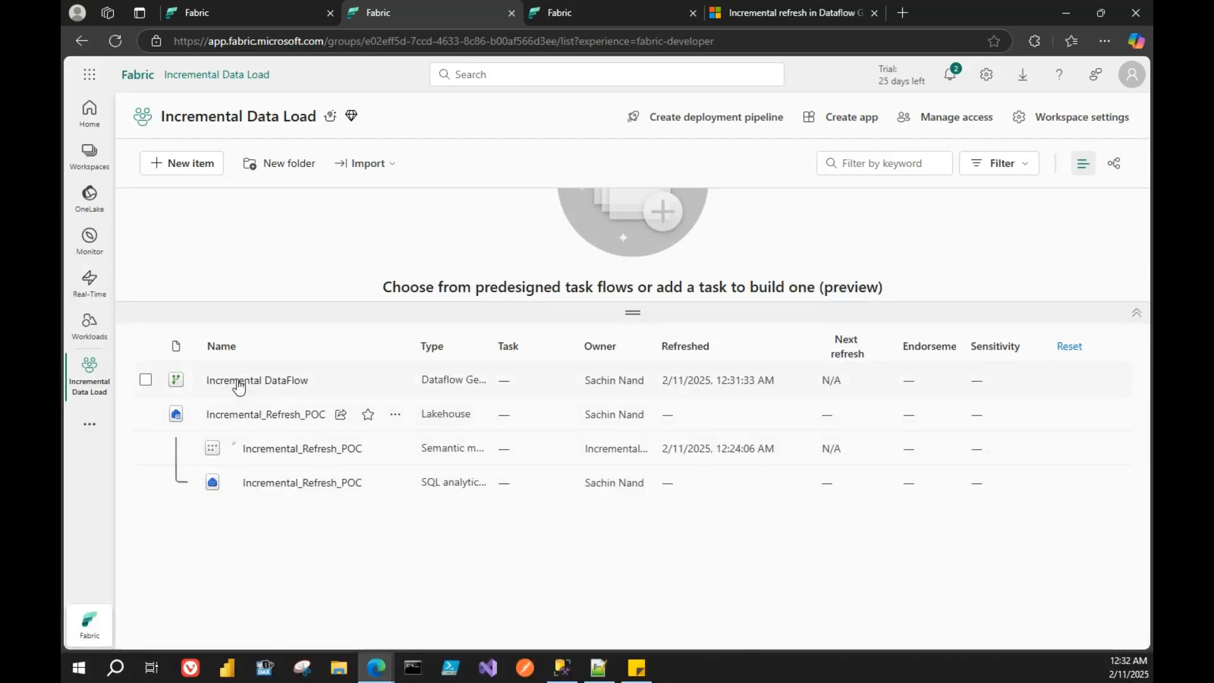
- Open Incremental DataFlow from the workspace list for editing
left_click(397, 380)
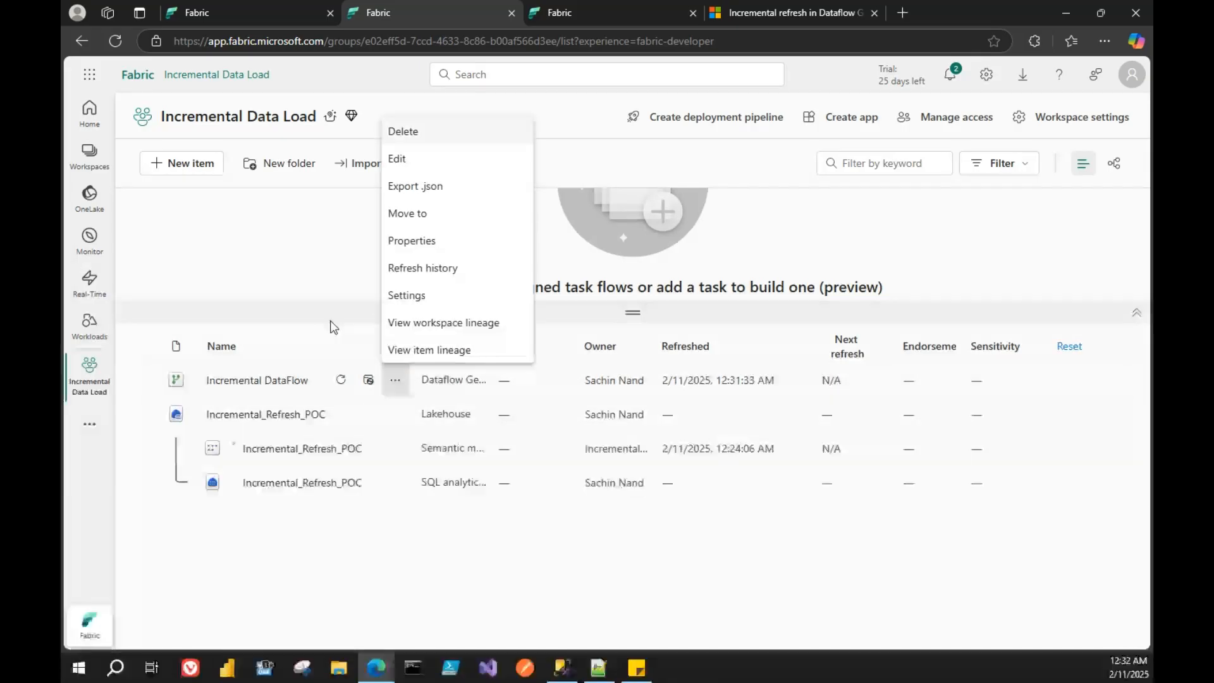
left_click(242, 386)
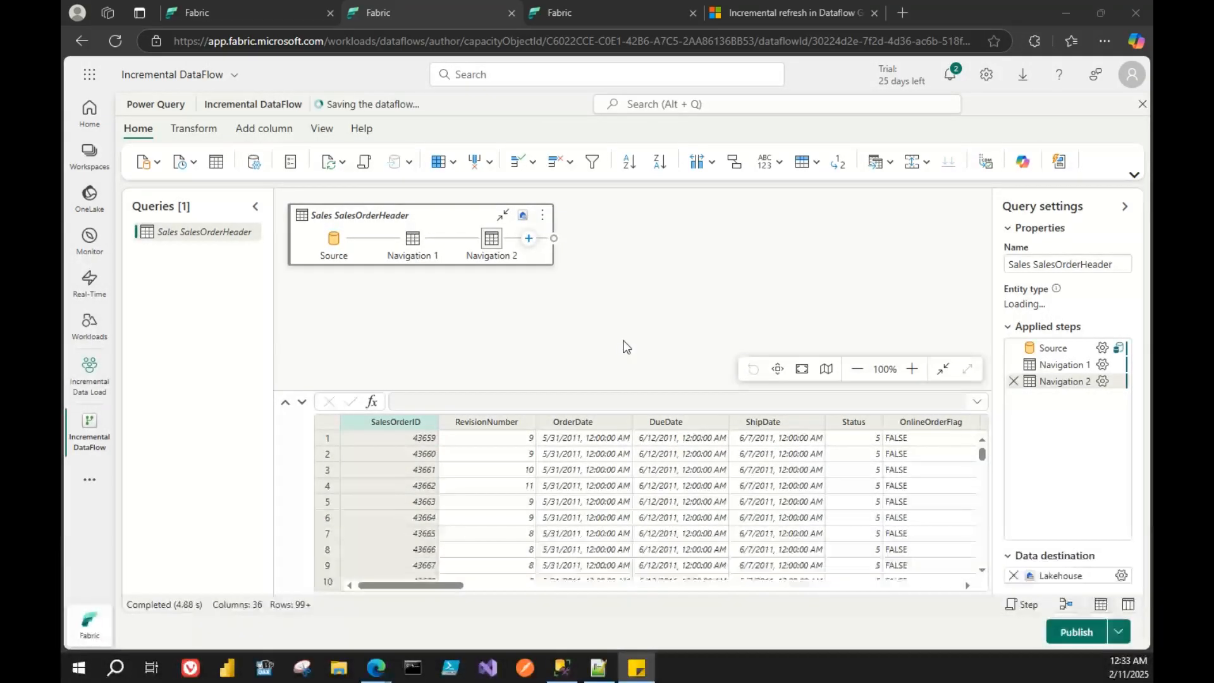
right_click(190, 234)
left_click(680, 257)
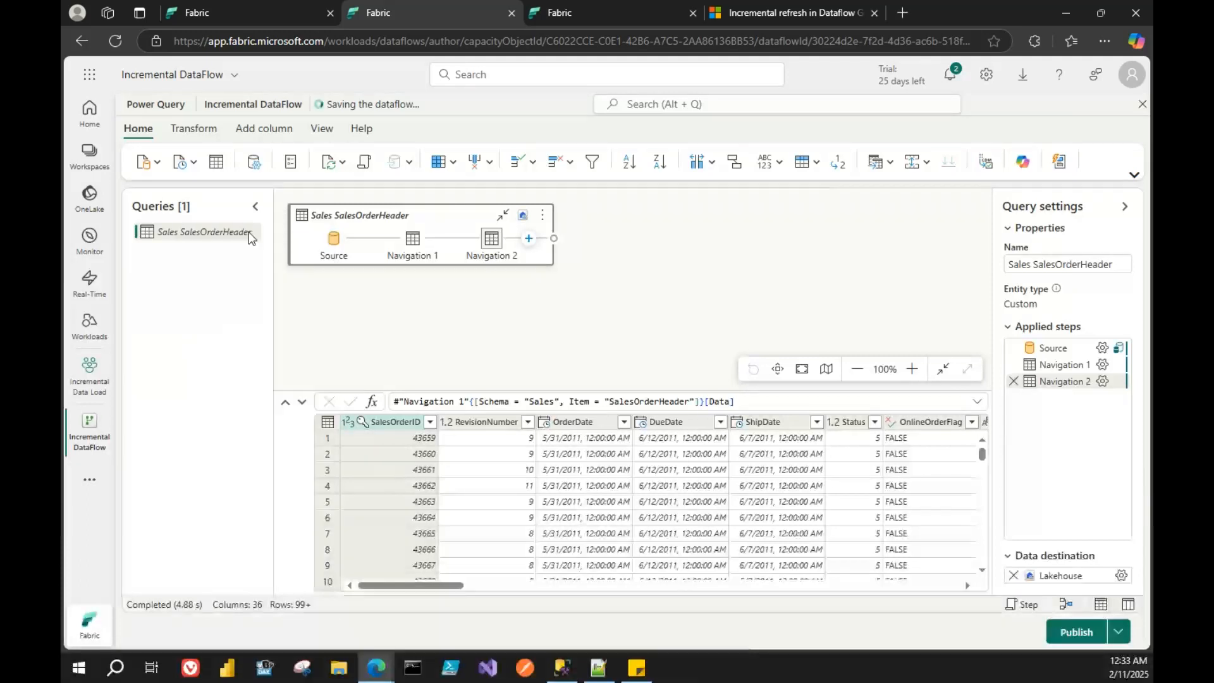
- Start adding a new source from the OneLake catalog and choose the Incremental_Refresh_POC lakehouse
left_click(158, 163)
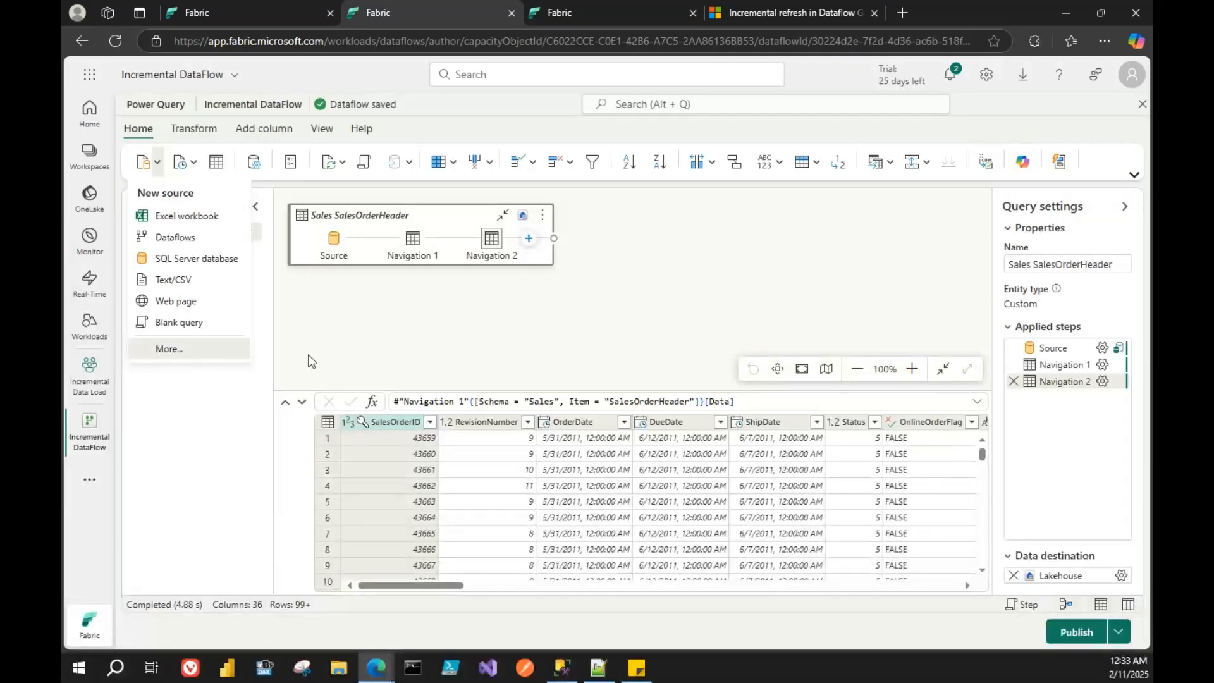
key("Return")
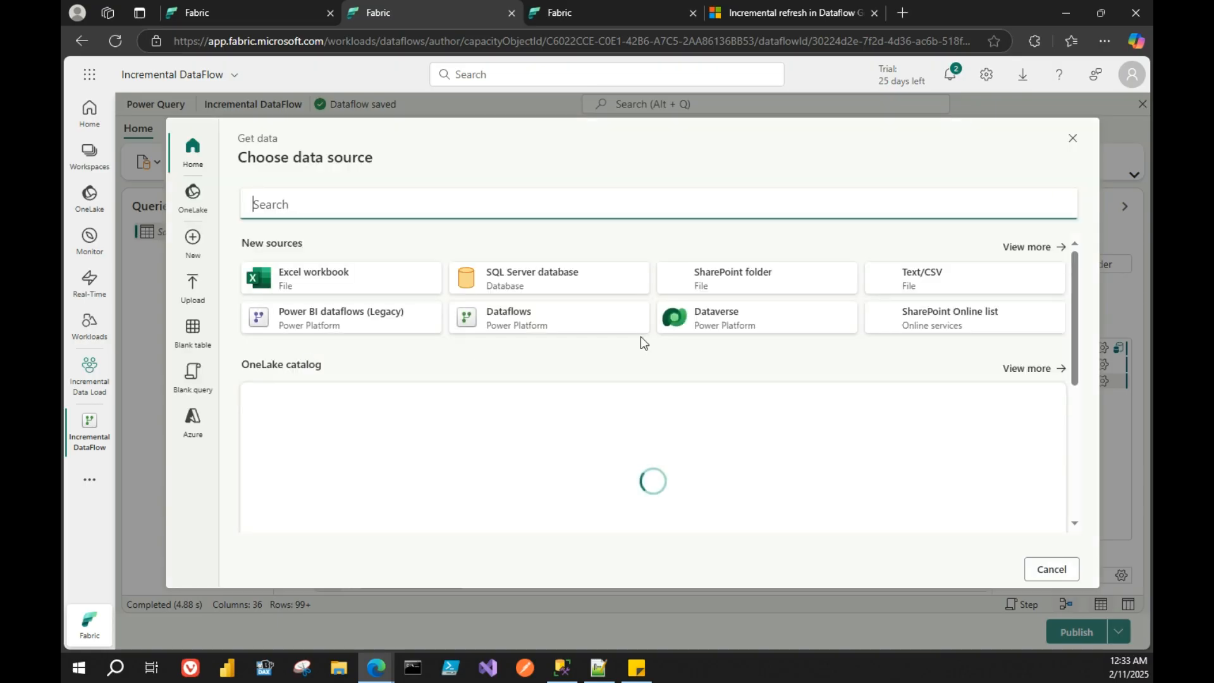
scroll(645, 336, "down", 5)
scroll(443, 285, "up", 5)
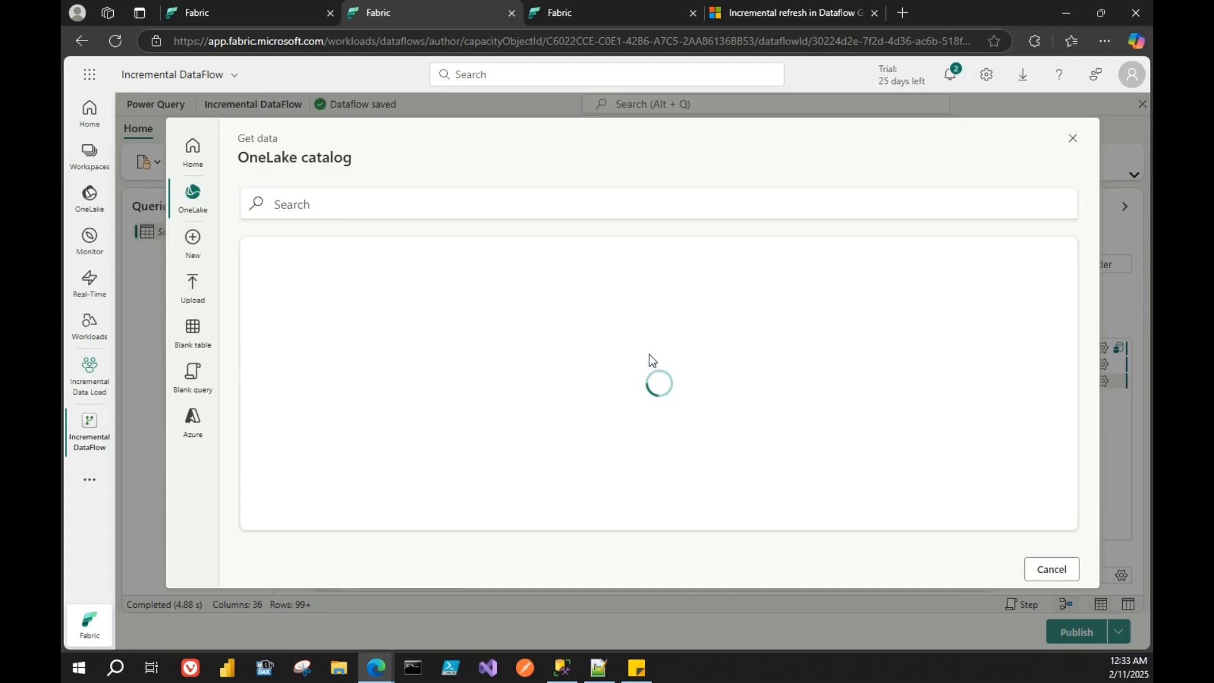
left_click(553, 5)
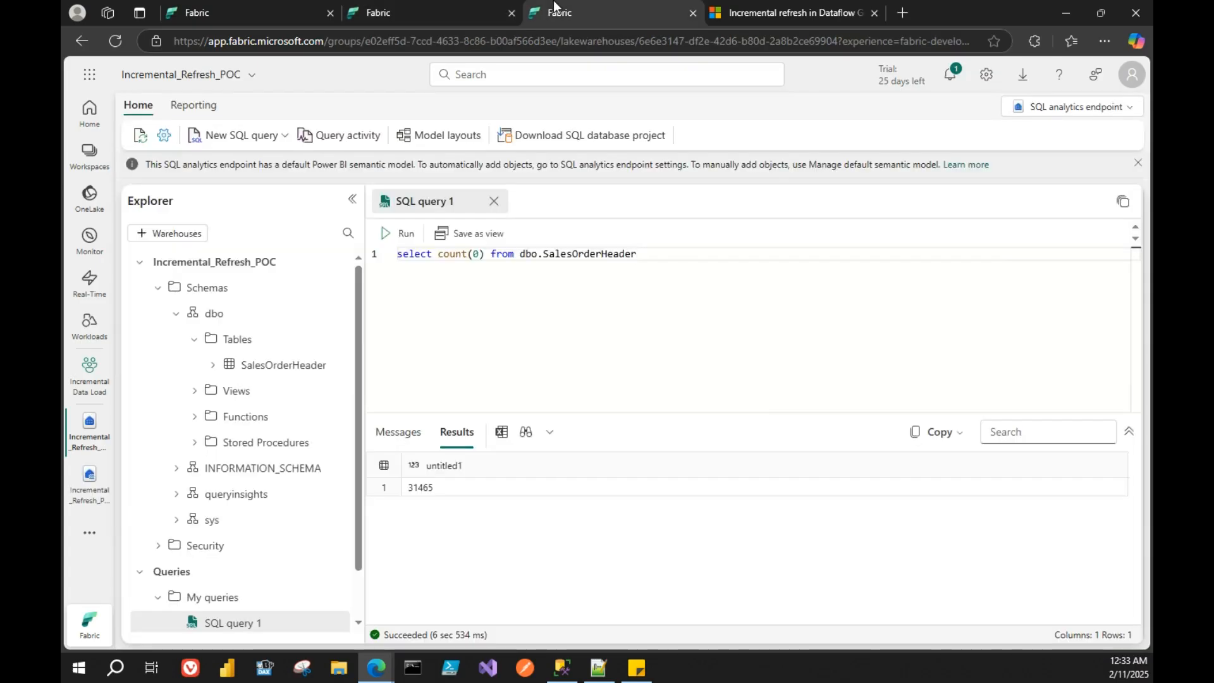
left_click(443, 5)
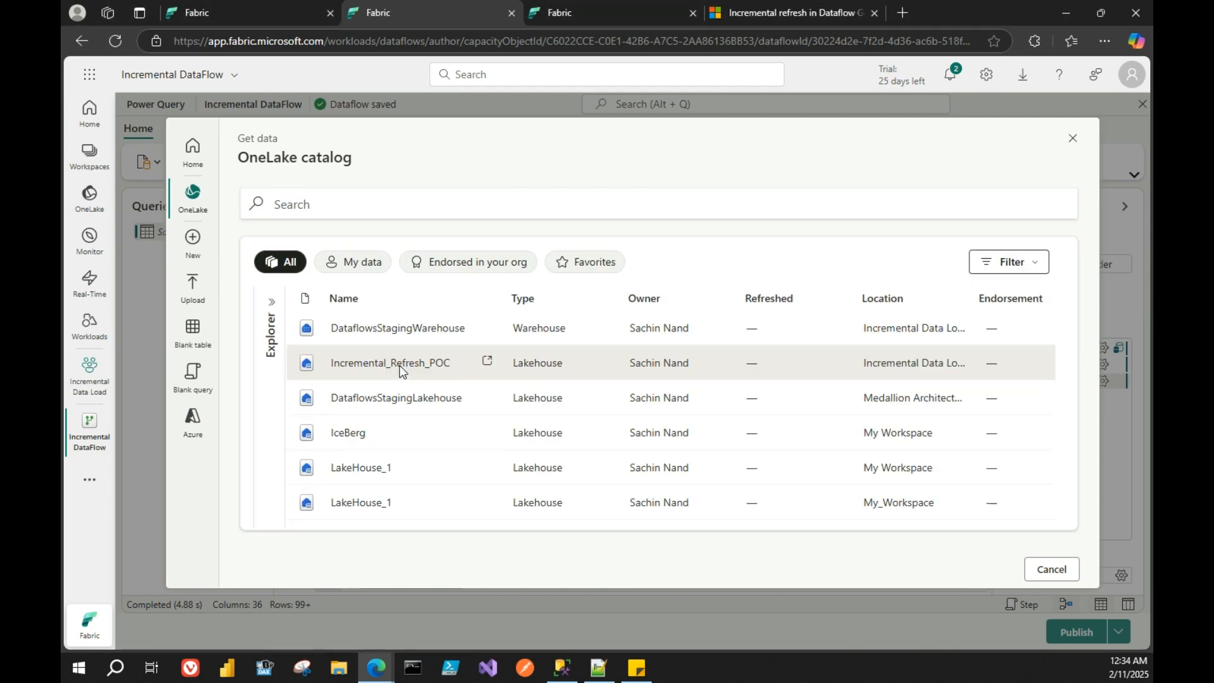
left_click(400, 370)
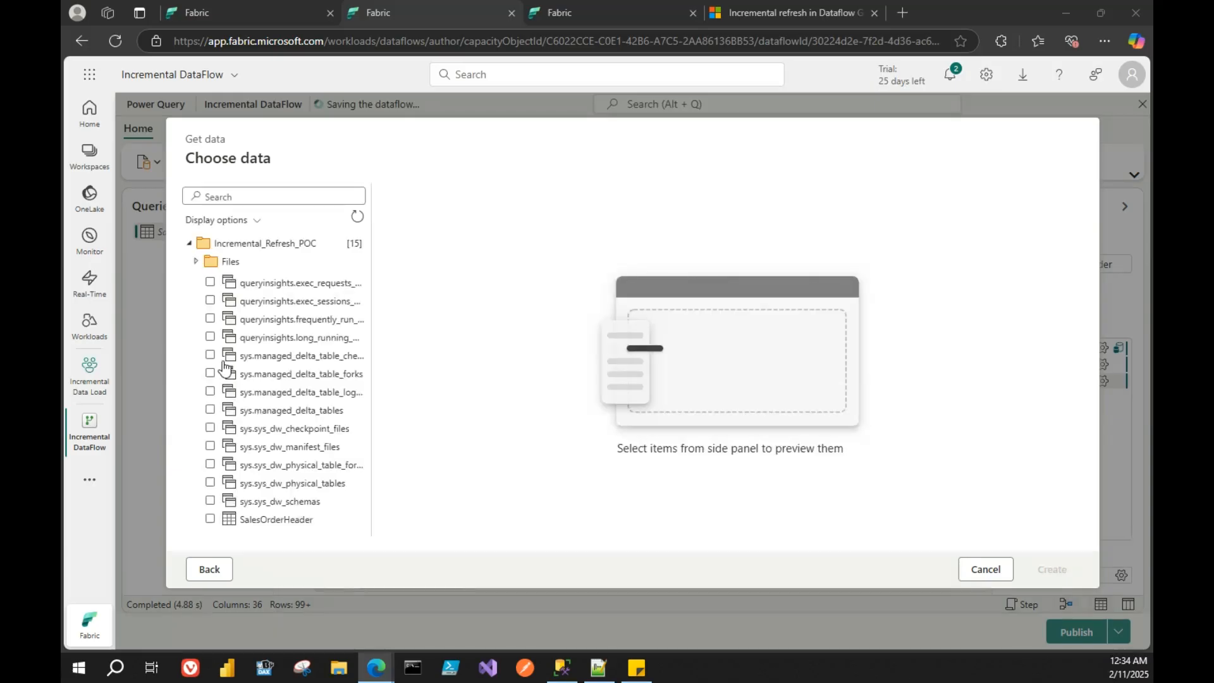
- Select the lakehouse's SalesOrderHeader table and create a query from it
left_click(210, 520)
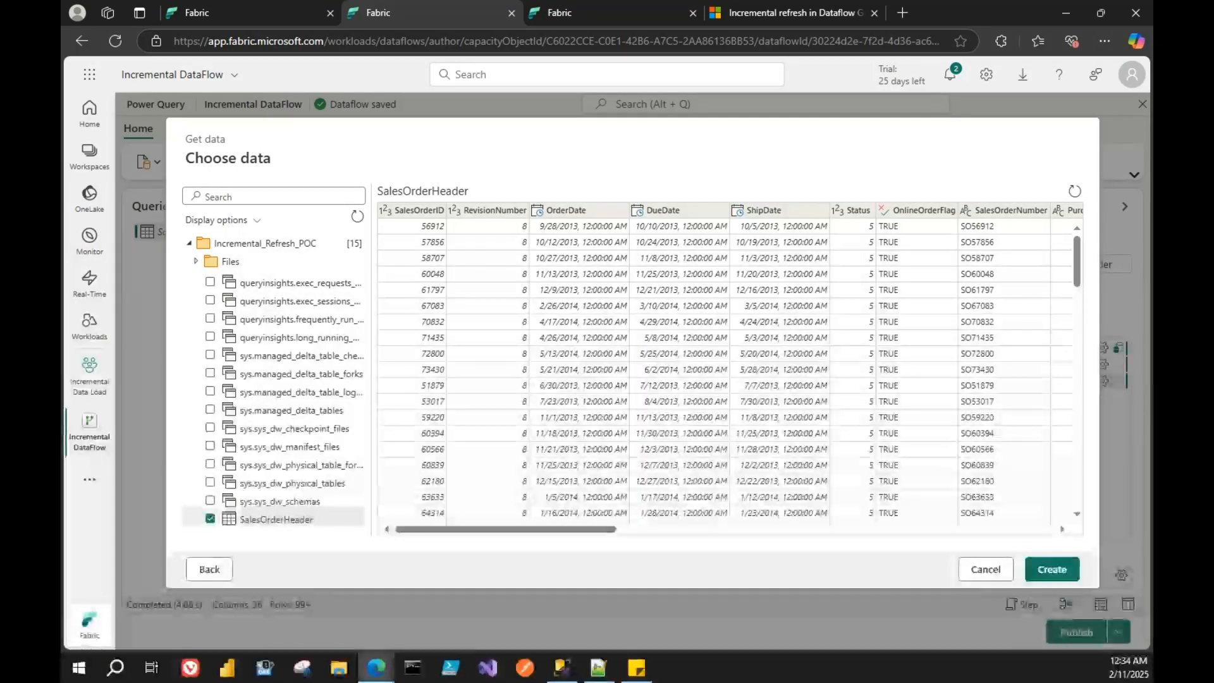
key("alt+Tab")
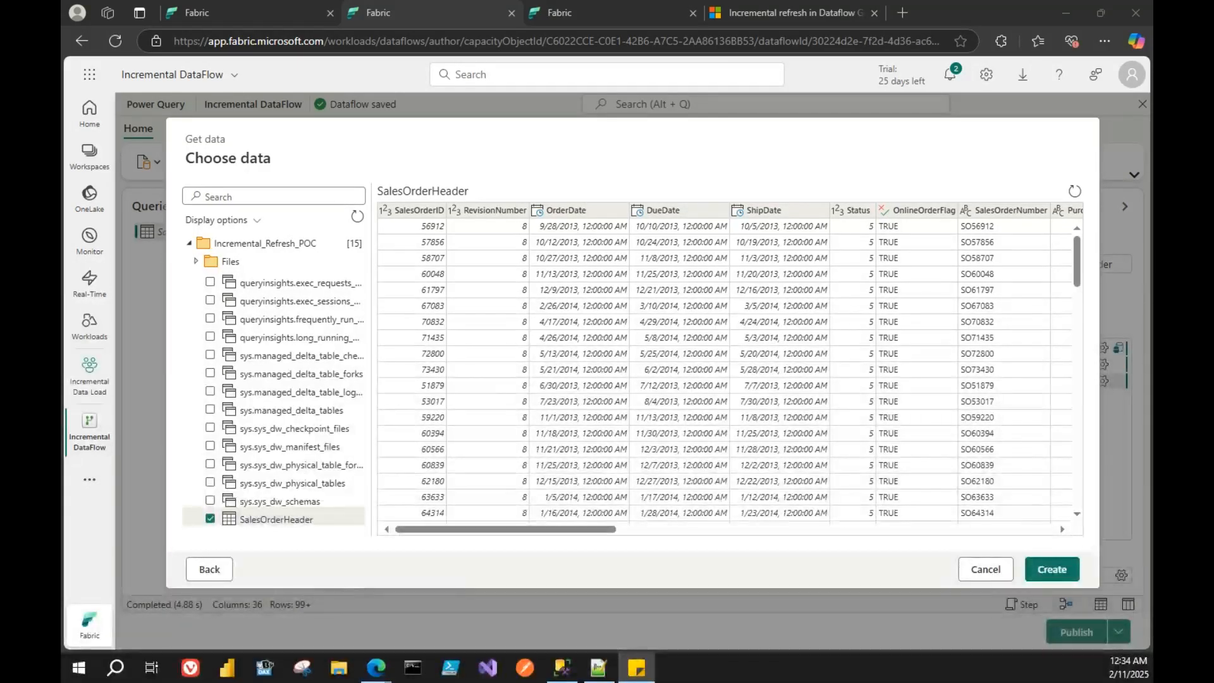
left_click(1052, 569)
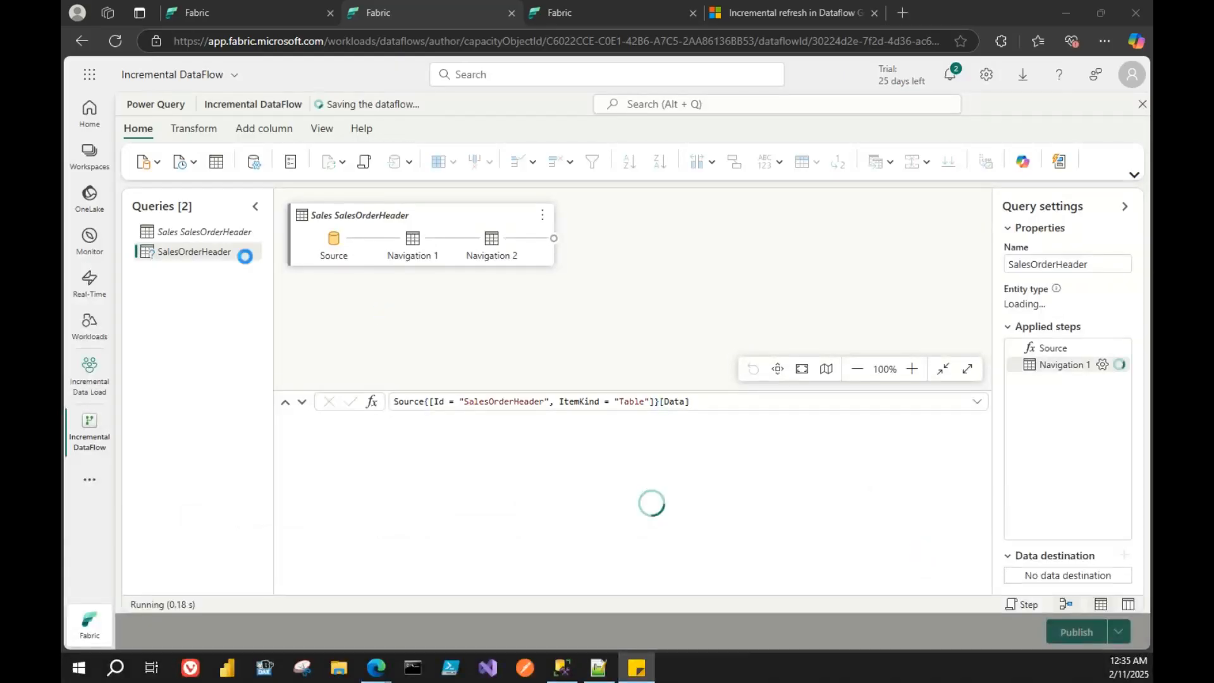
- In the lakehouse SalesOrderHeader query's advanced editor, put a comma after the Navigation 1 line and begin a new line with _Max=List.Max(
right_click(211, 256)
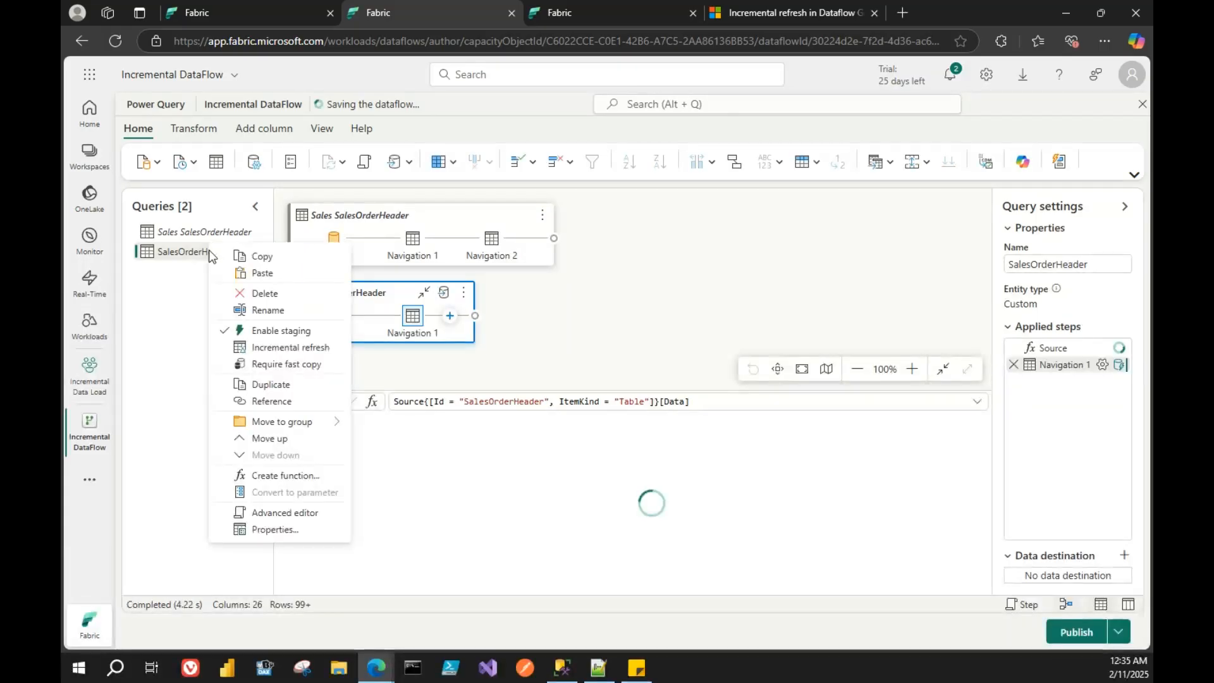
left_click(274, 513)
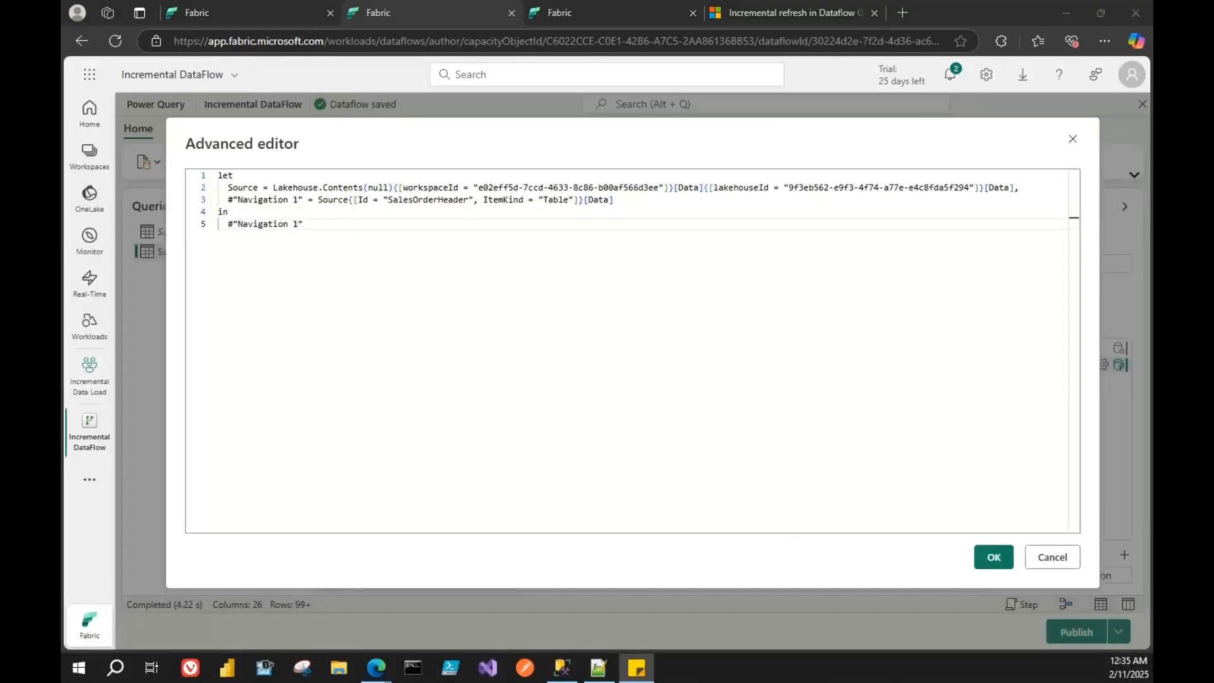
left_click(624, 200)
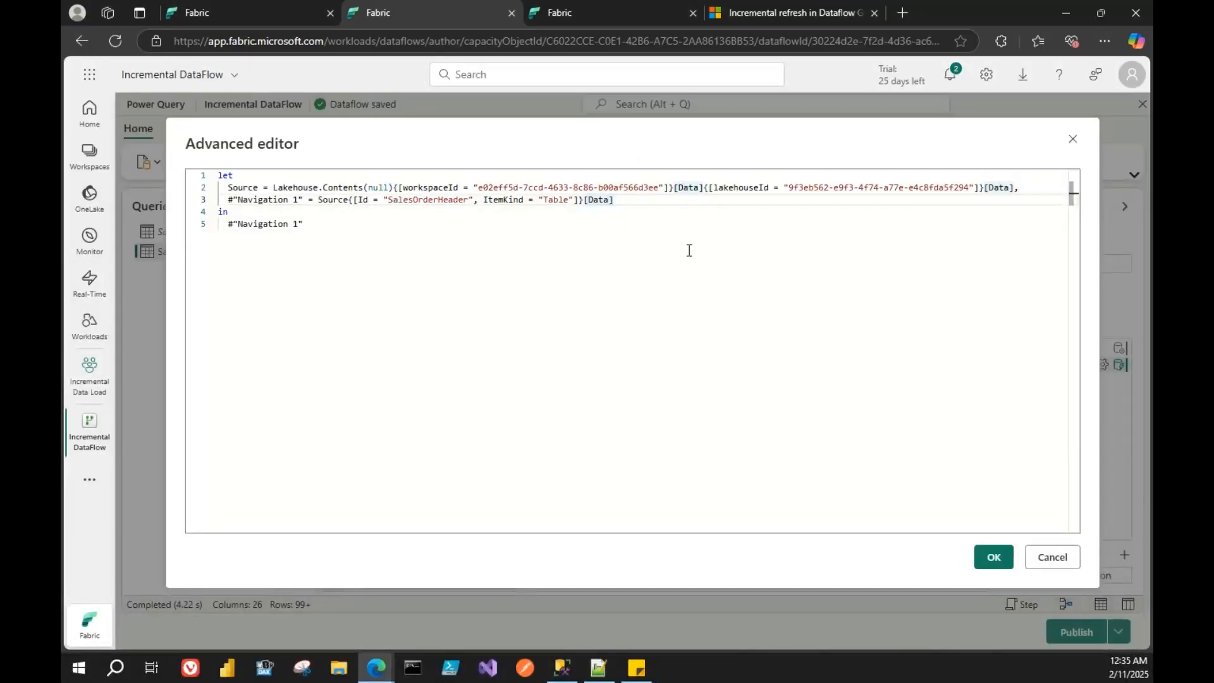
type(",")
key("Return")
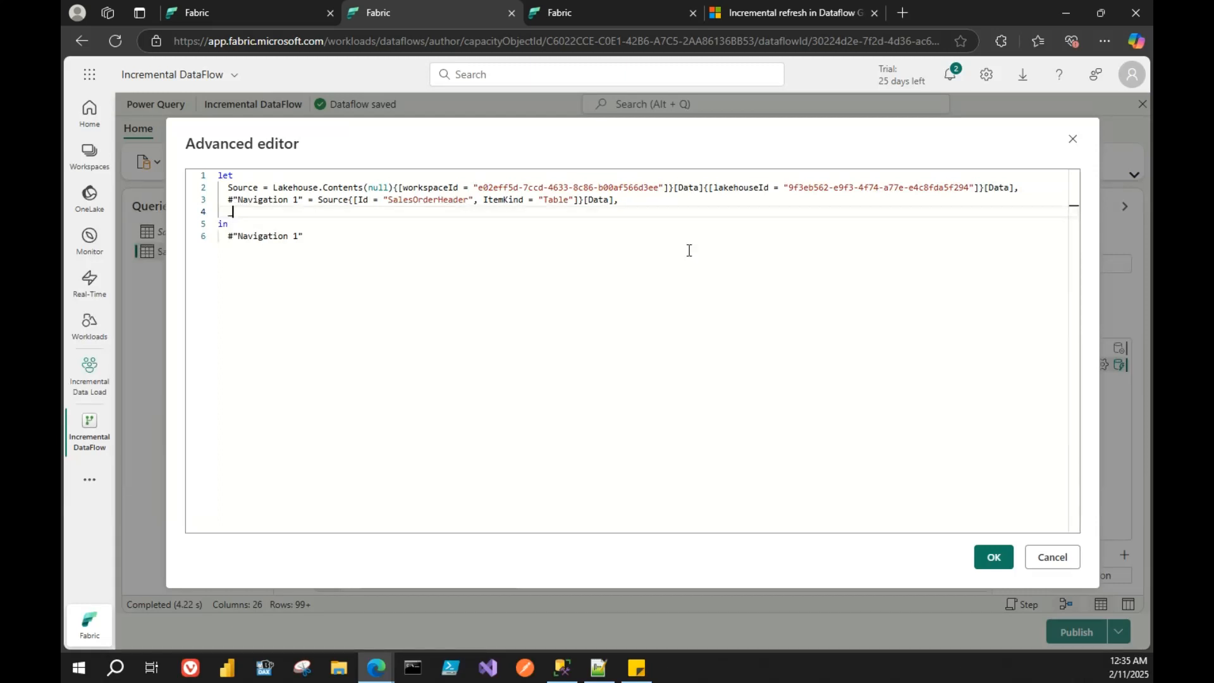
type("_Max=Li")
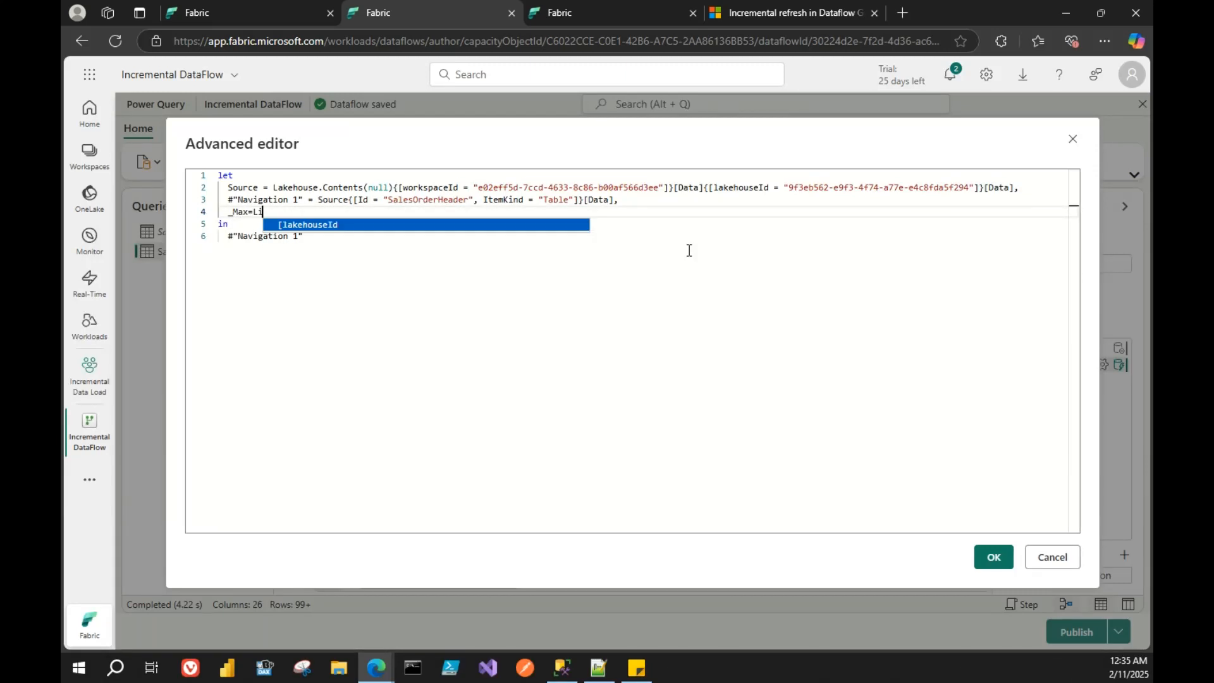
type("st.")
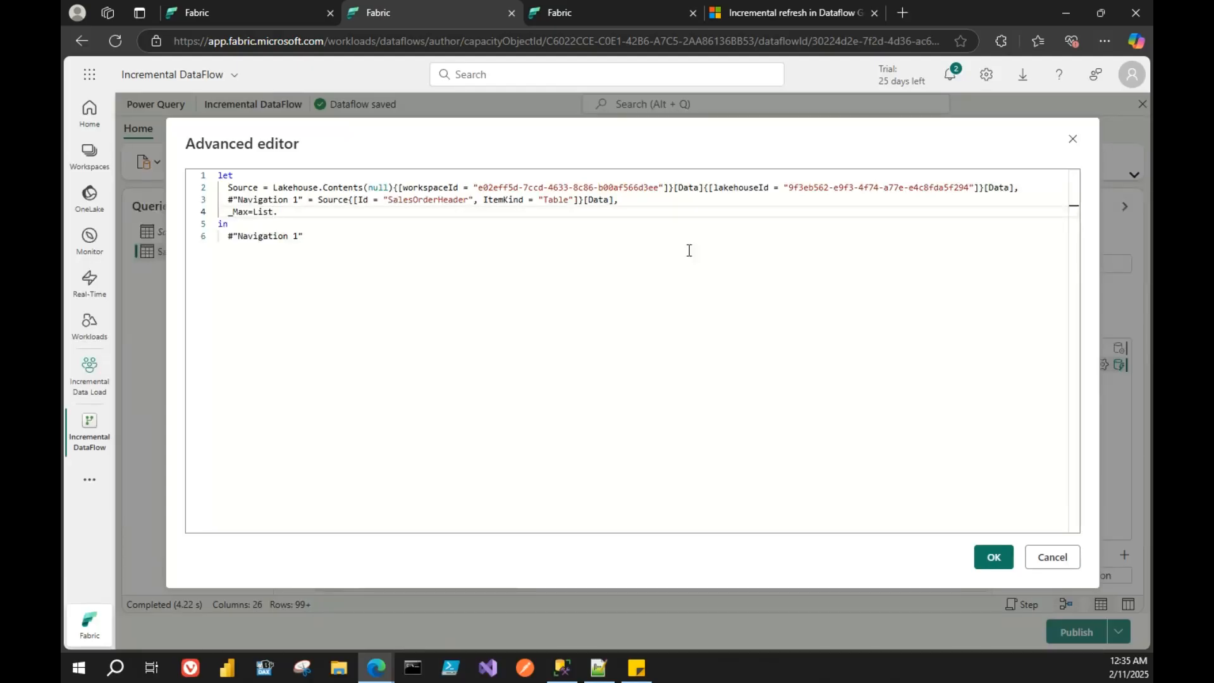
type("Max()")
key("BackSpace")
- Complete the List.Max expression with the argument #"Navigation 1" [ModifiedDate] and a closing parenthesis
left_click_drag(227, 199, 303, 200)
key("ctrl+c")
left_click(304, 217)
key("ctrl+v")
type("[")
type("Modifi")
type("edDat")
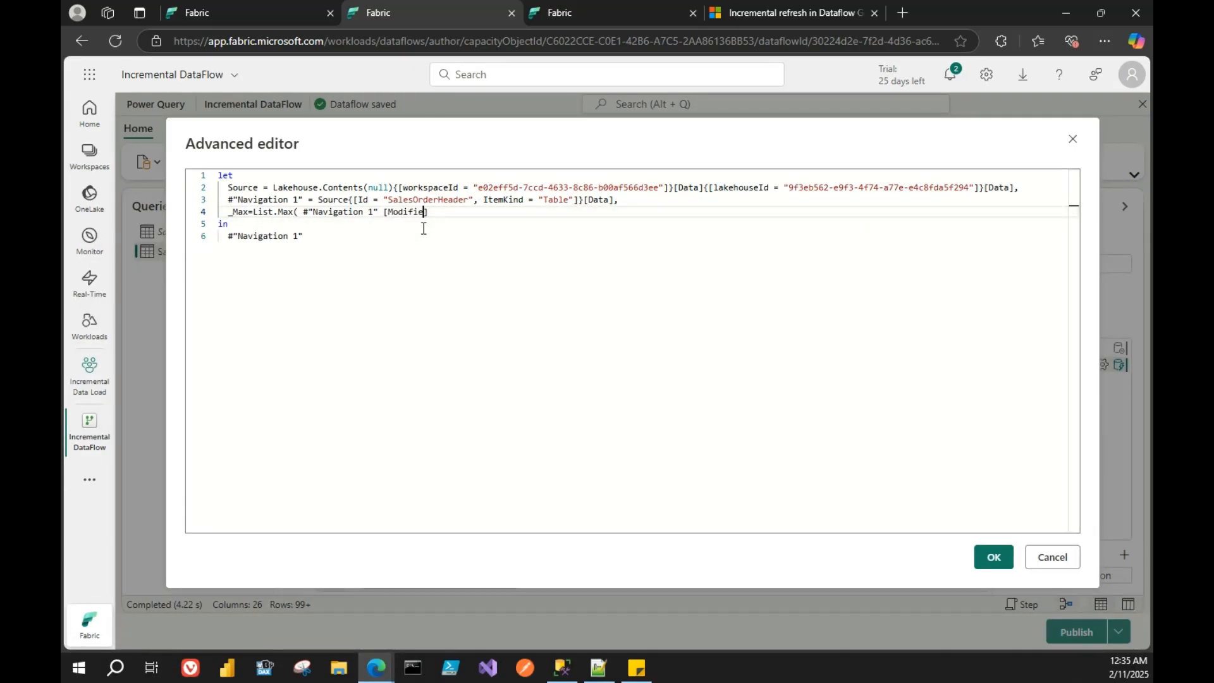
type("e")
left_click(465, 209)
type(")")
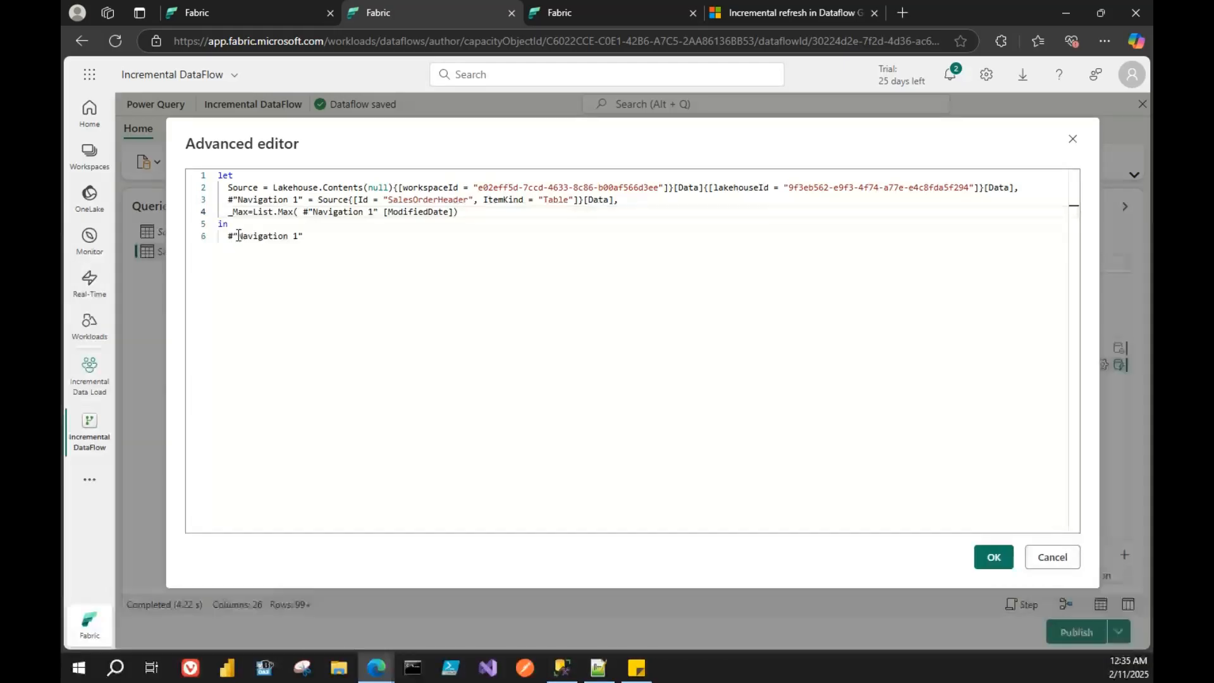
- Make the query return #"_Max" in its in clause and apply the code
left_click_drag(242, 237, 298, 237)
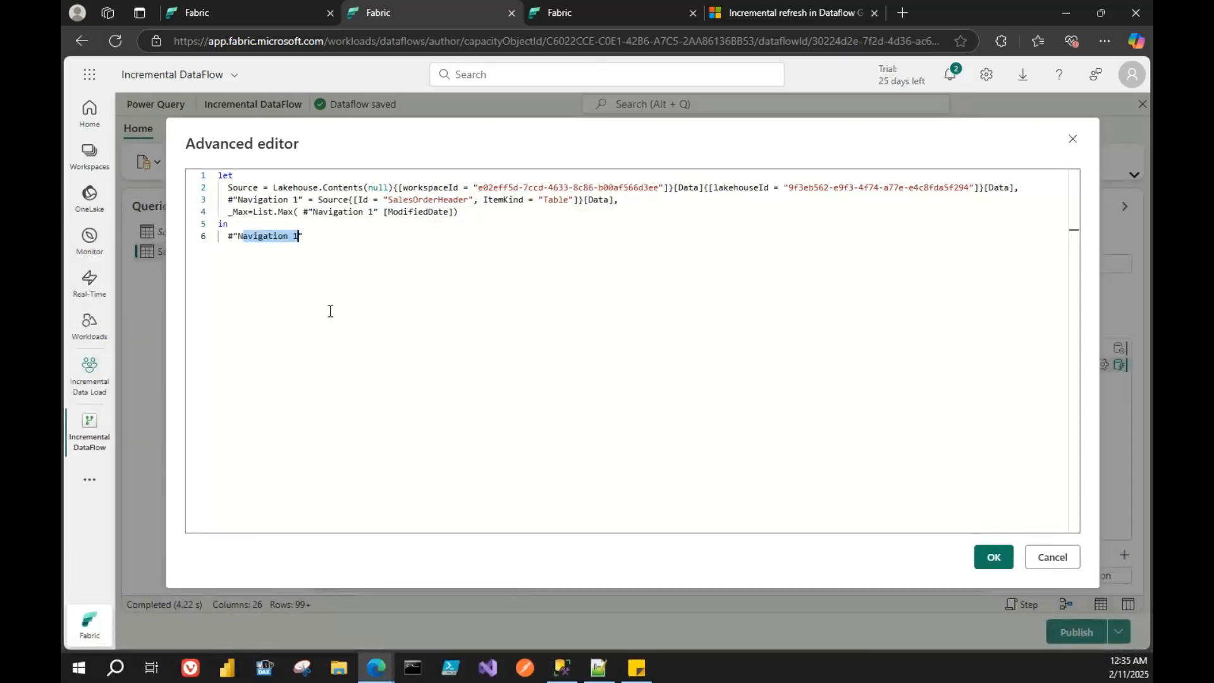
key("BackSpace")
key("ctrl+space")
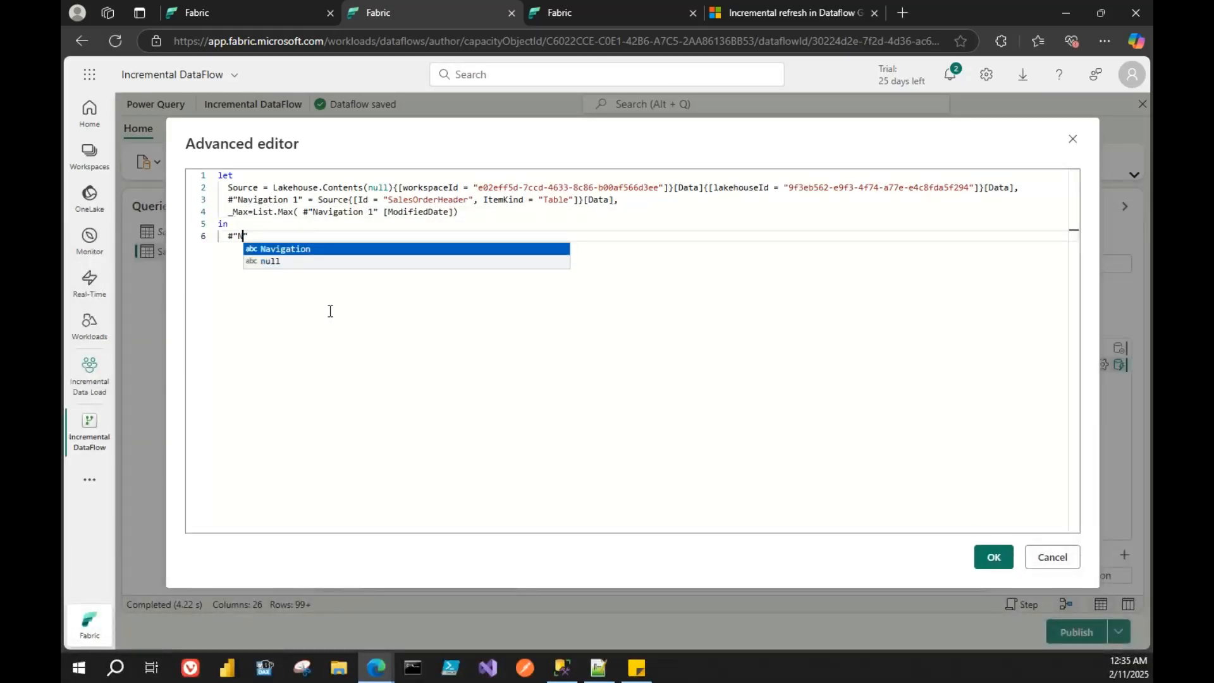
key("BackSpace")
type("_max")
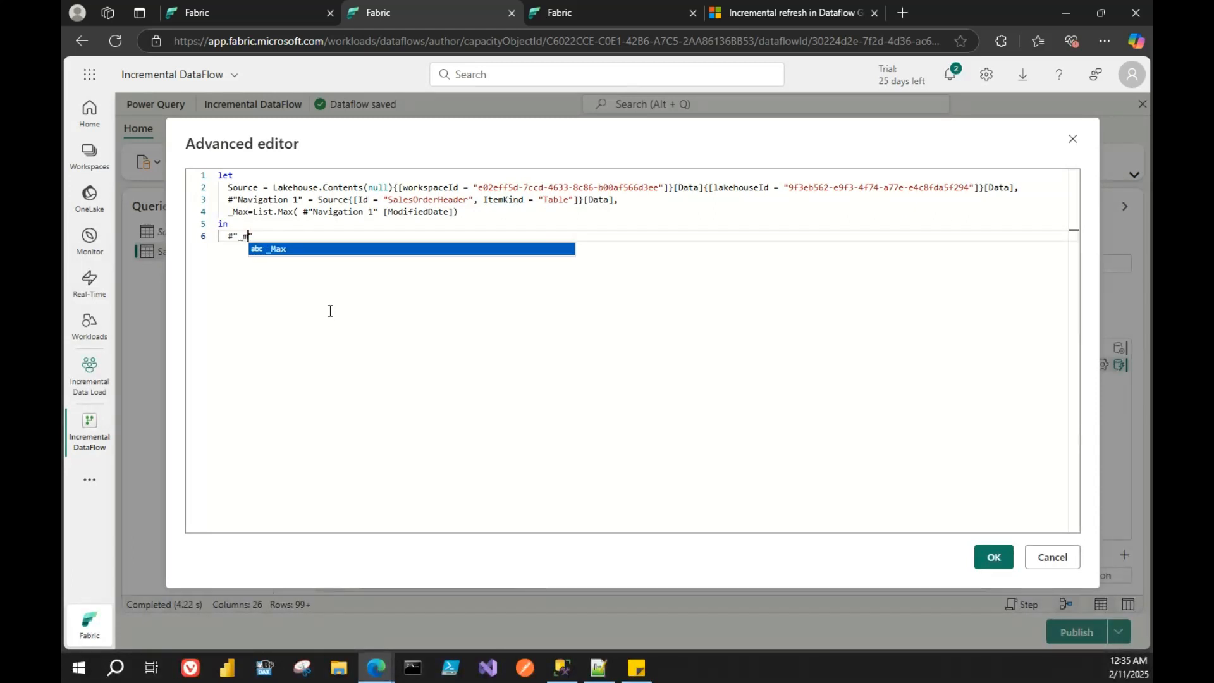
left_click(304, 249)
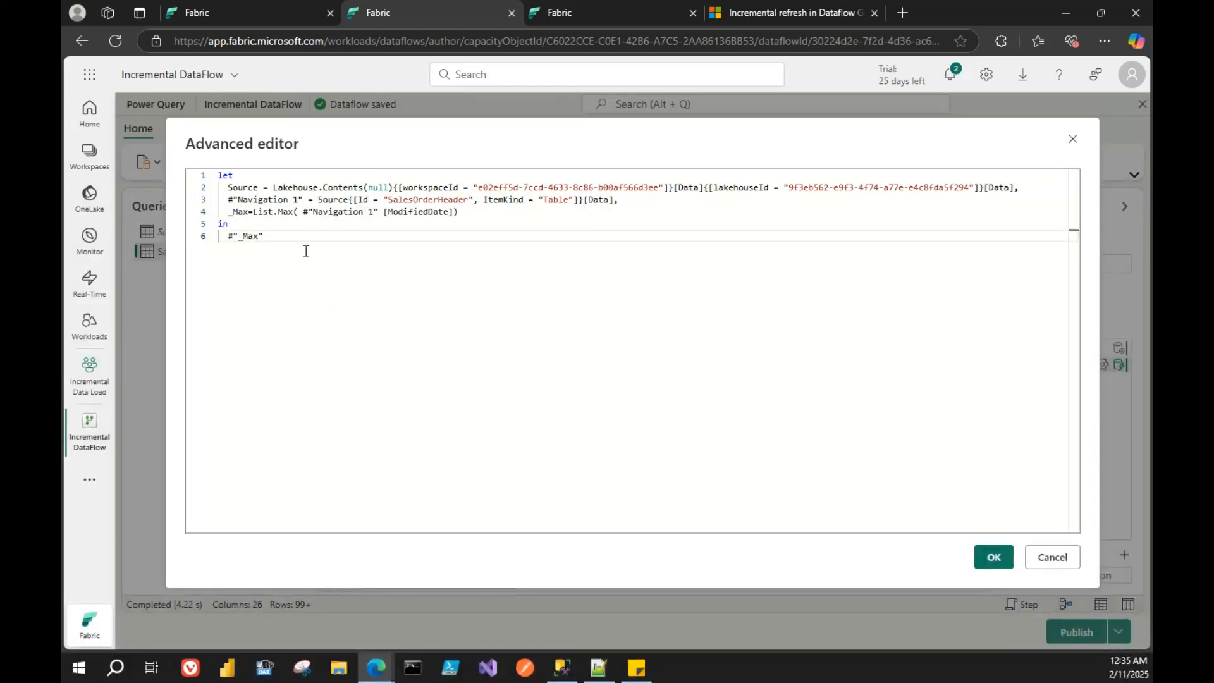
left_click(993, 557)
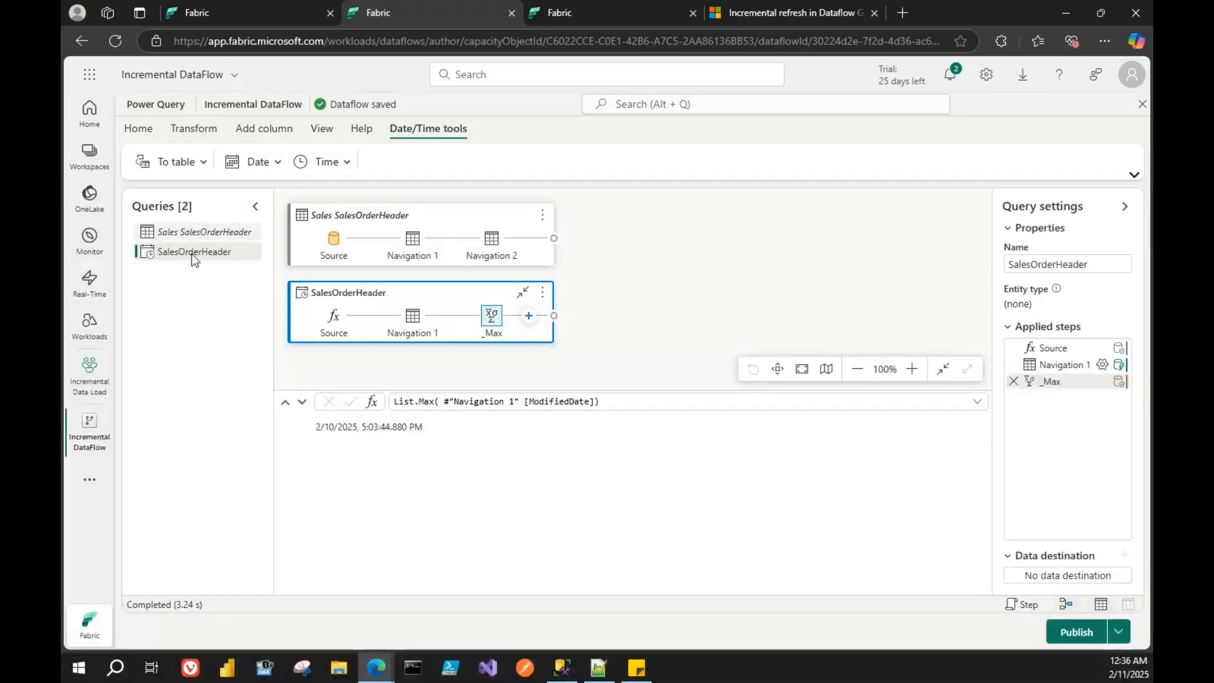
right_click(190, 232)
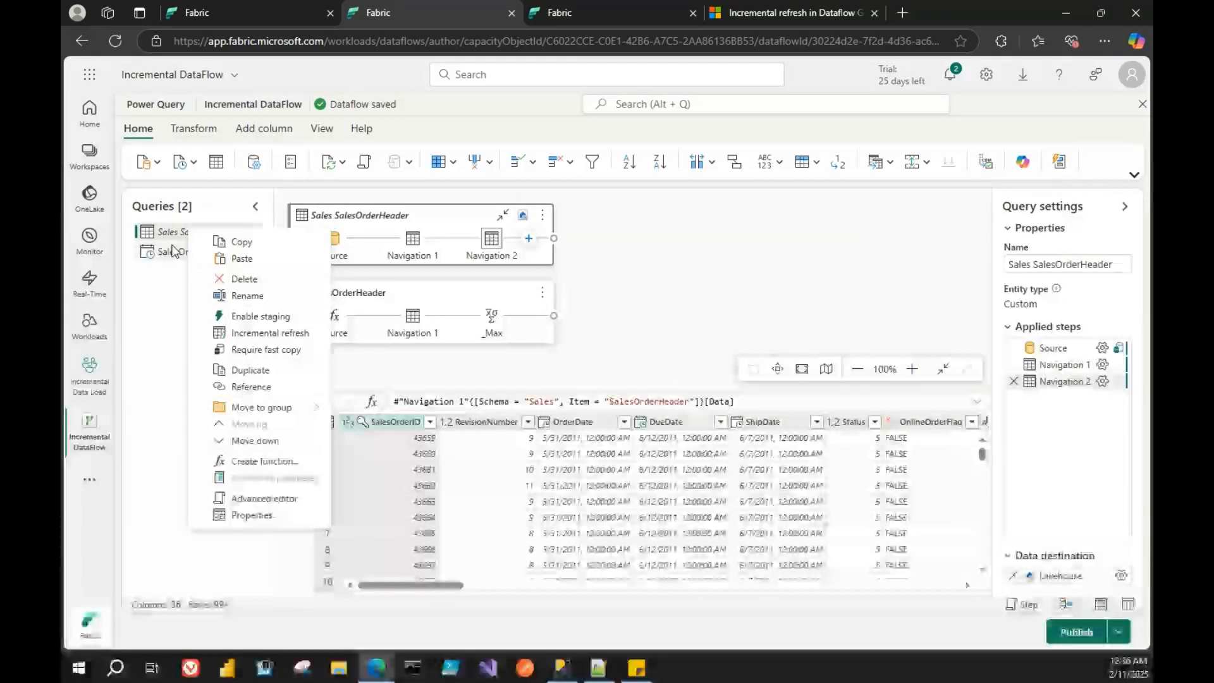
left_click(560, 668)
left_click(376, 667)
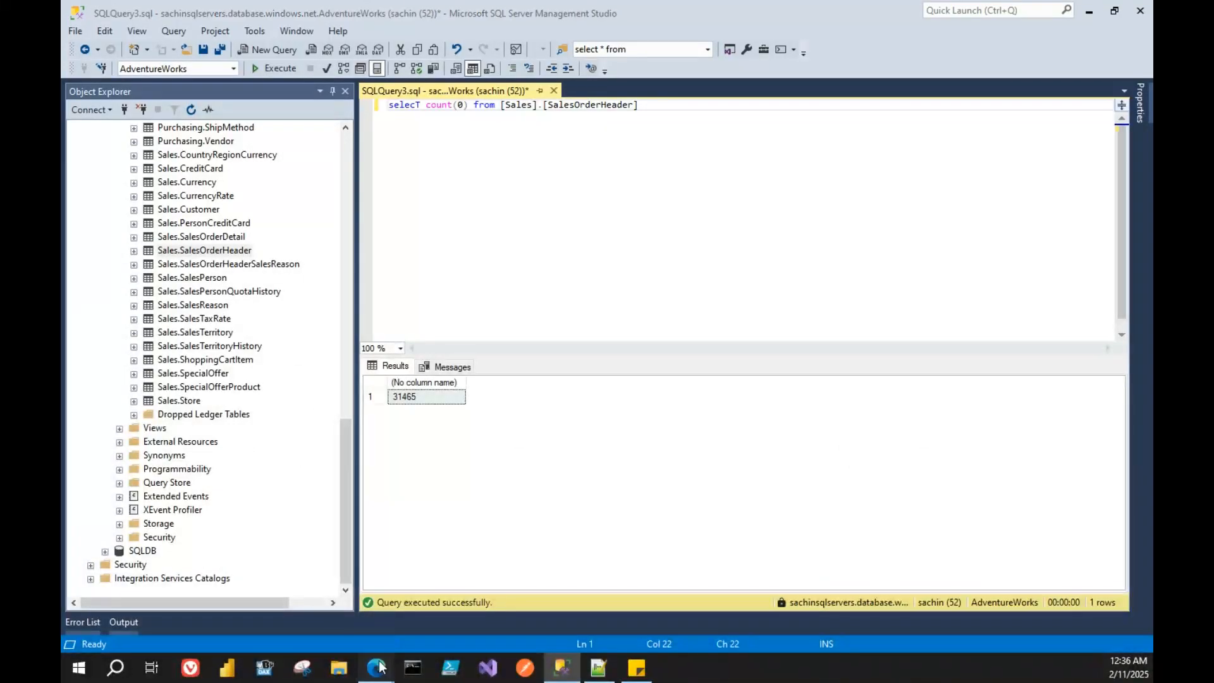
left_click(217, 591)
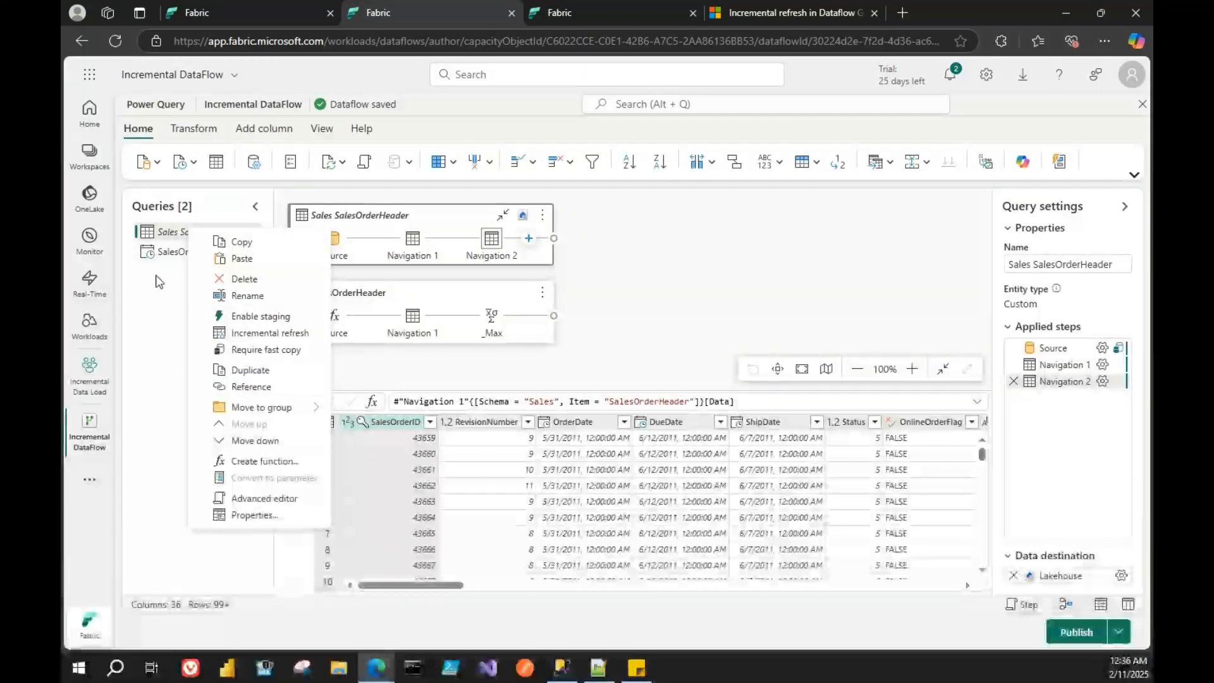
left_click(721, 279)
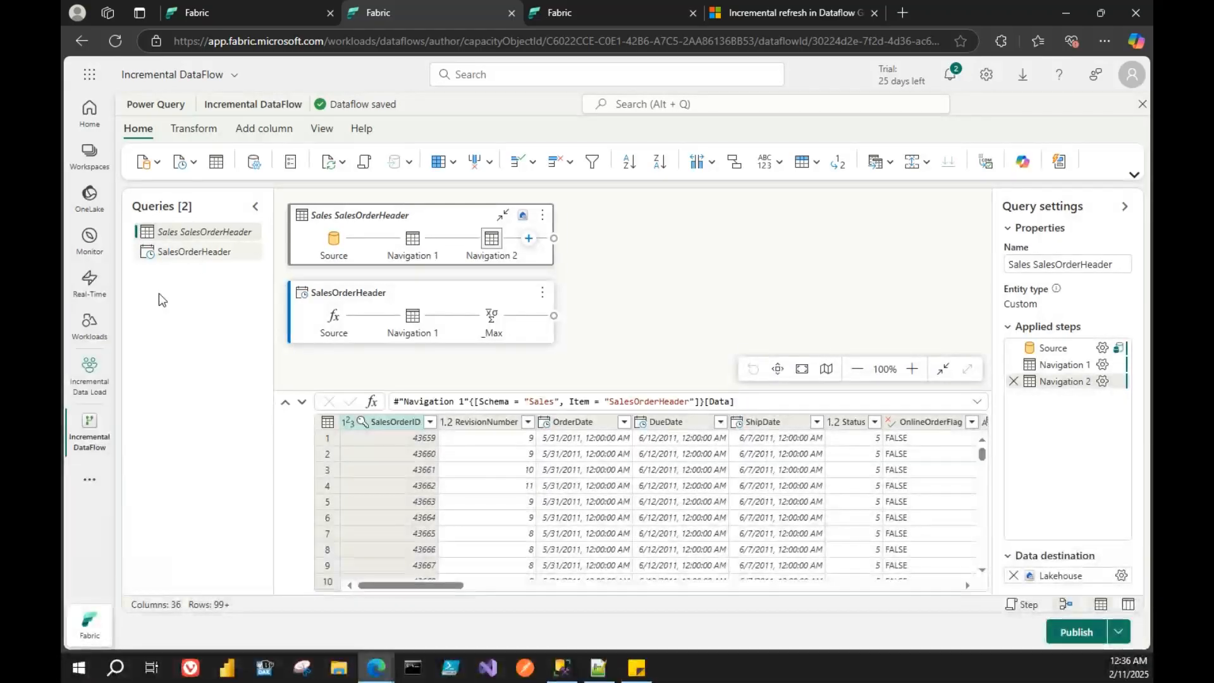
- Disable staging for the lakehouse SalesOrderHeader query and rename the query Max LakeHouse Modified Date
right_click(193, 253)
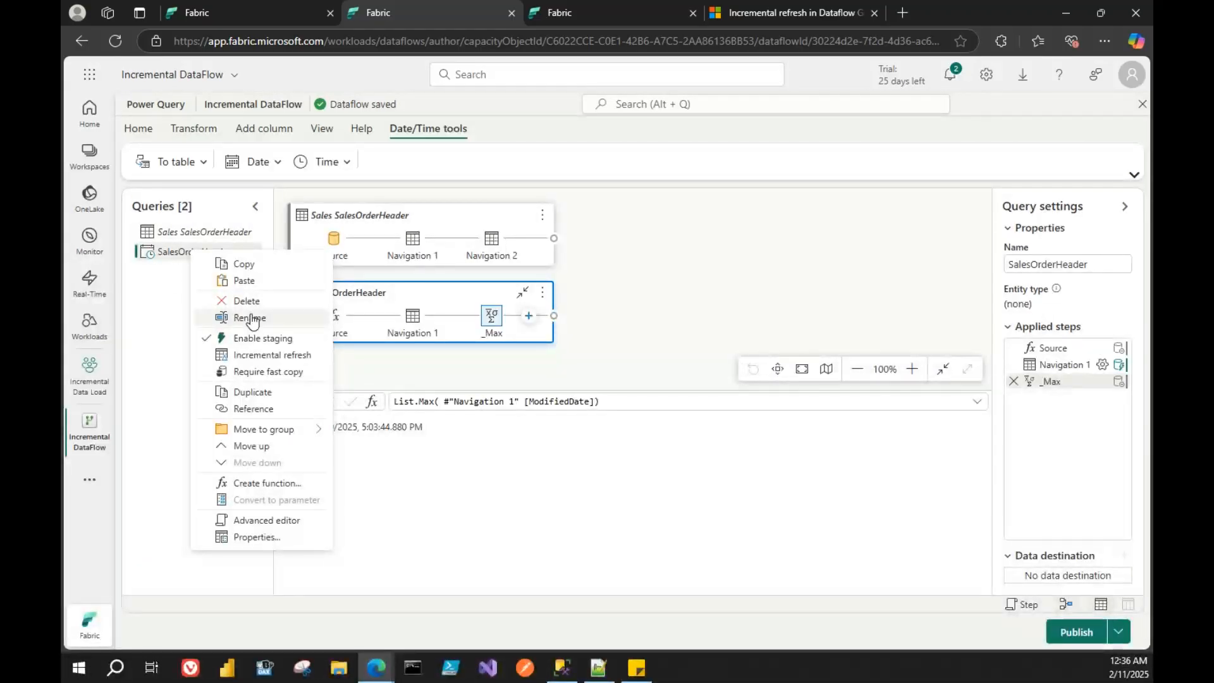
left_click(210, 342)
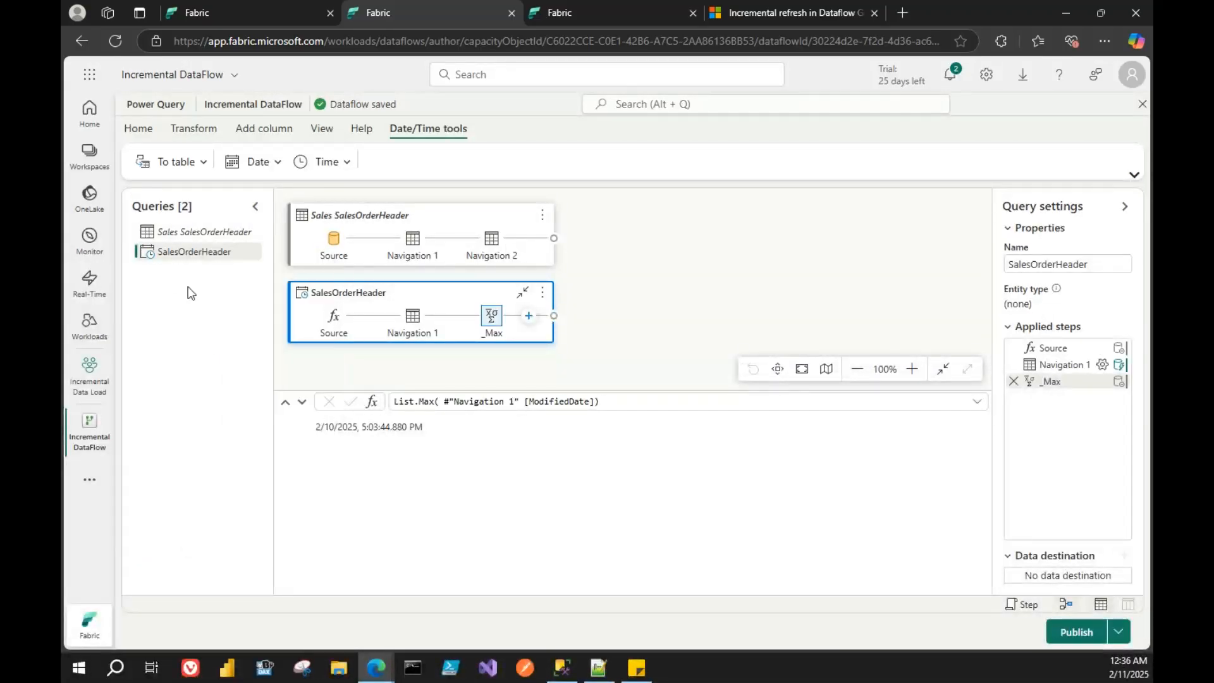
right_click(190, 252)
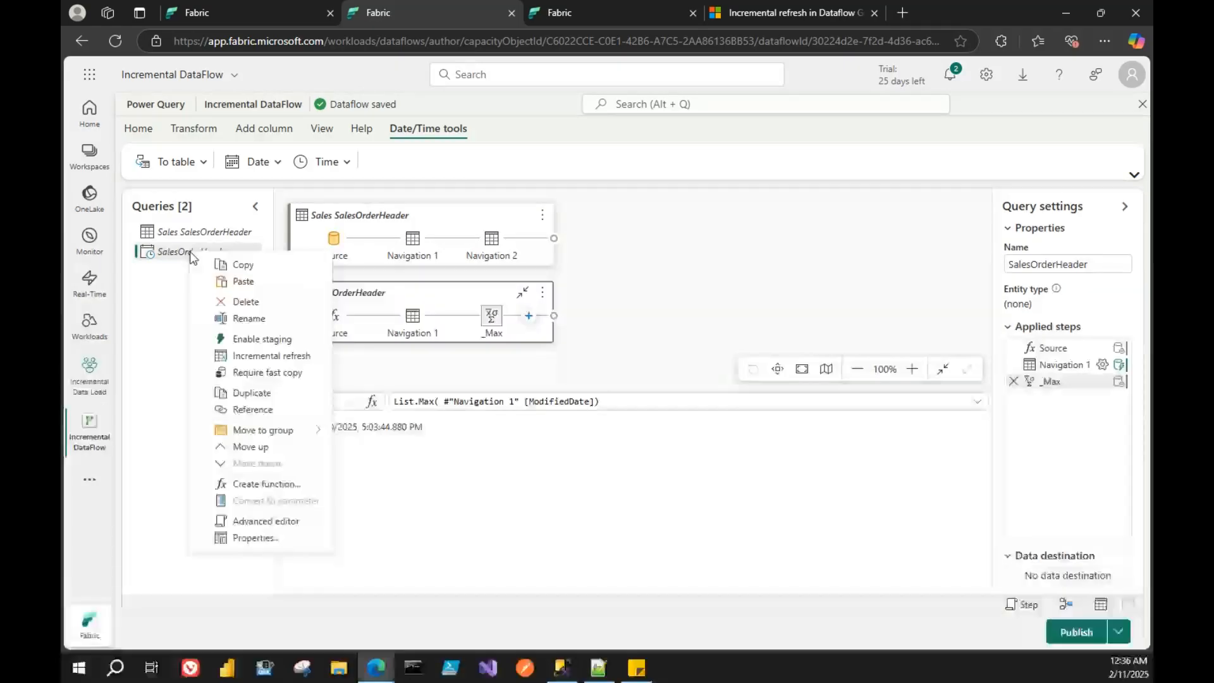
left_click(240, 320)
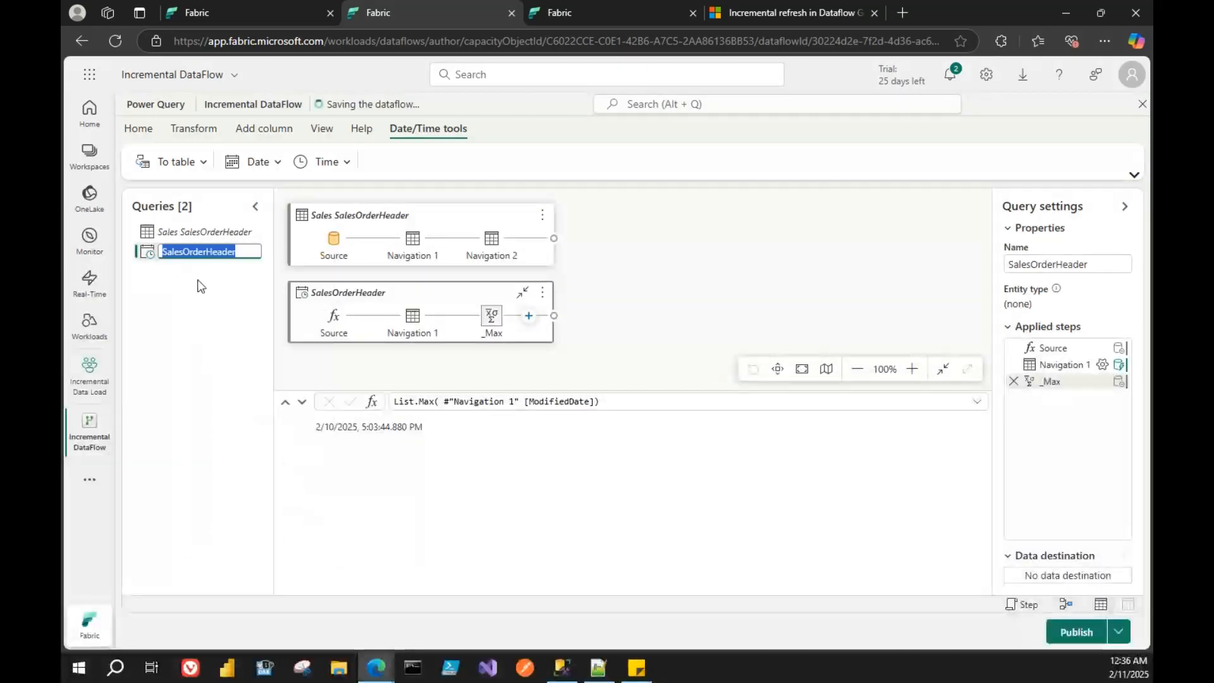
type("Rename")
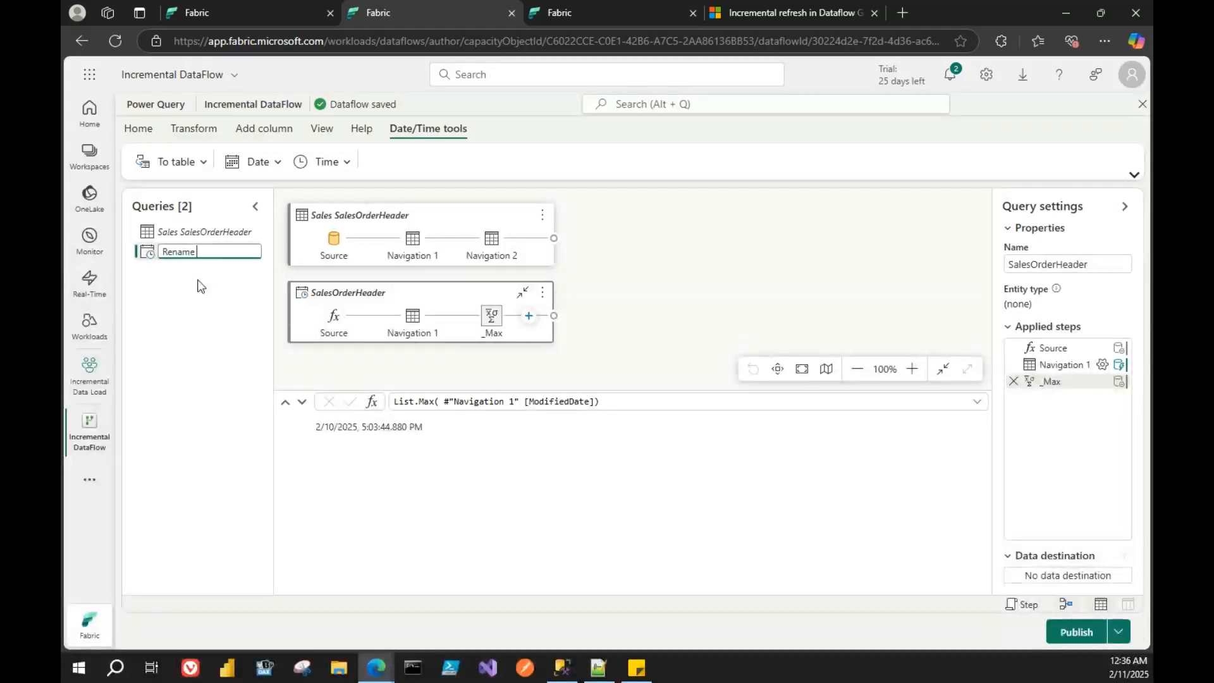
type(" Max LakeHouse")
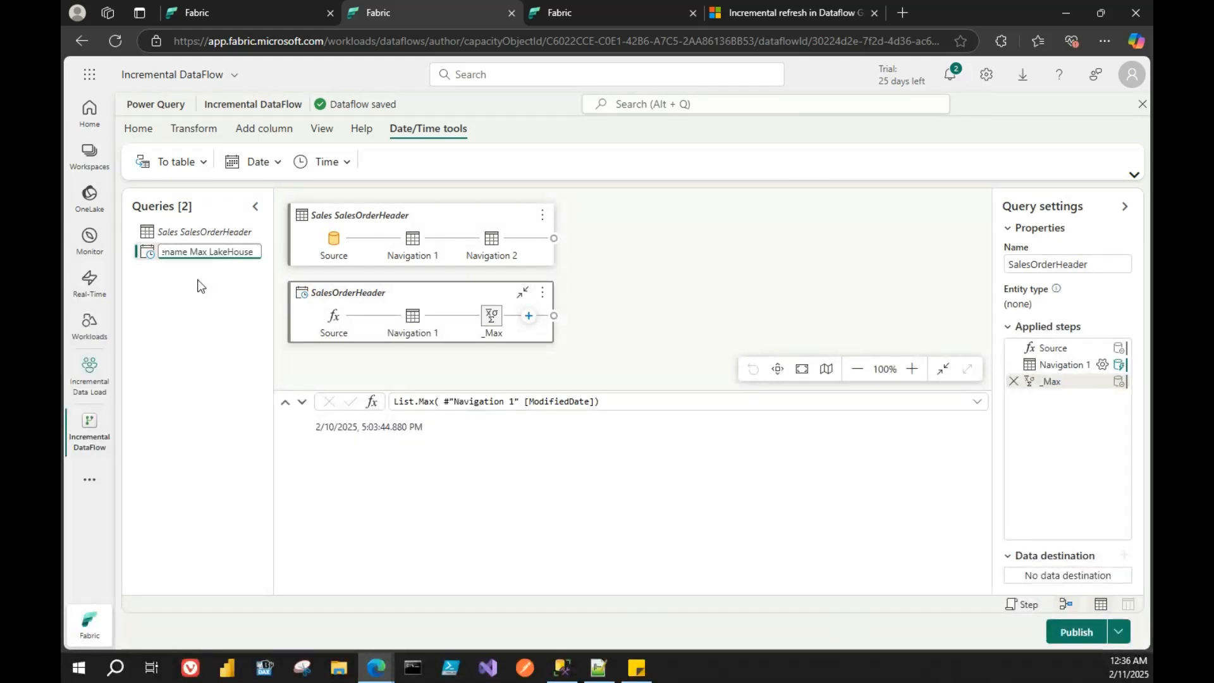
double_click(188, 255)
key("Delete")
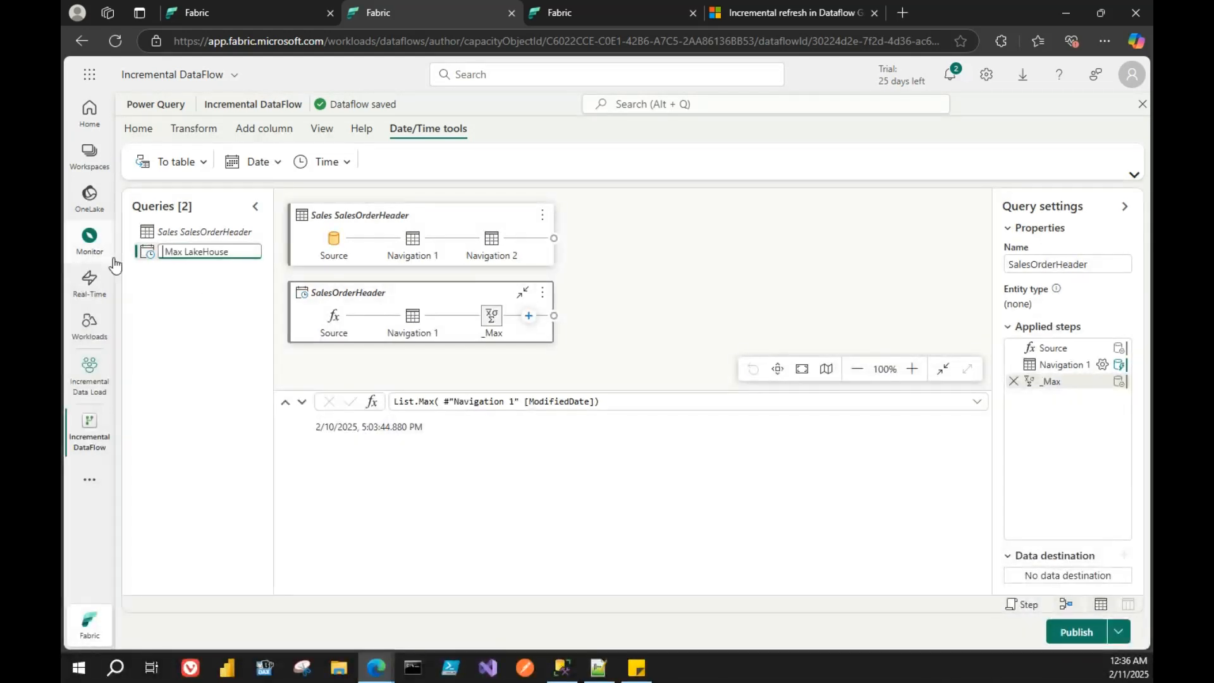
type("Mod")
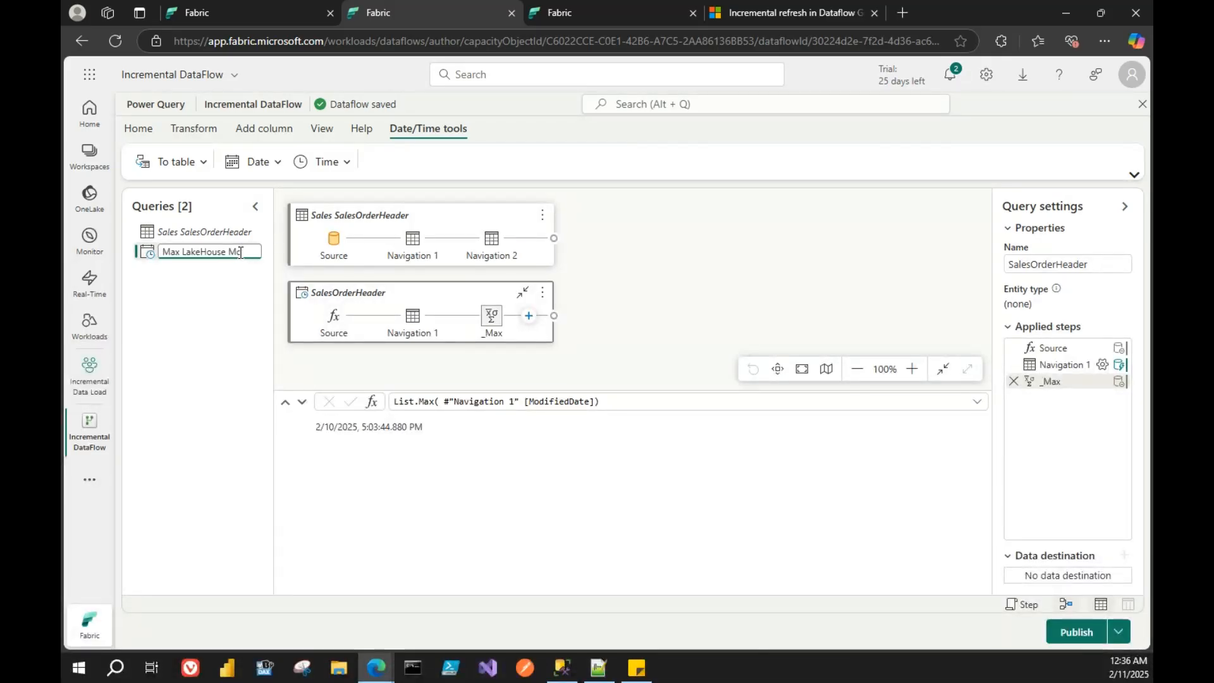
type("ified")
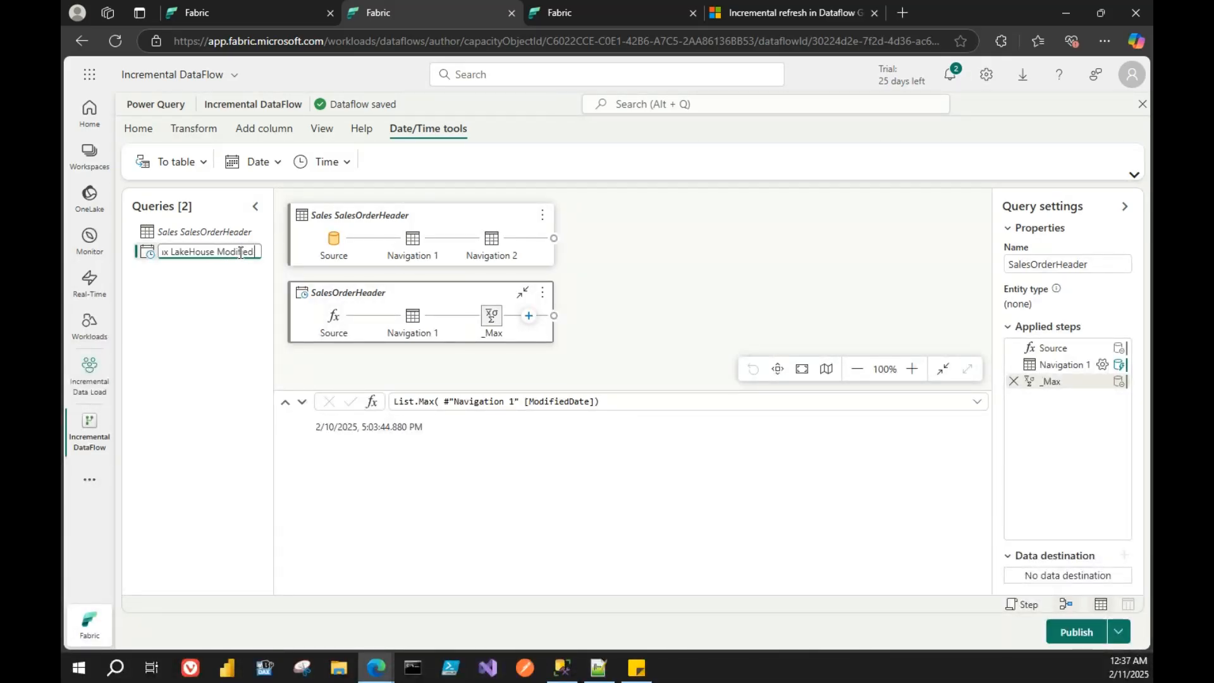
type(" Data")
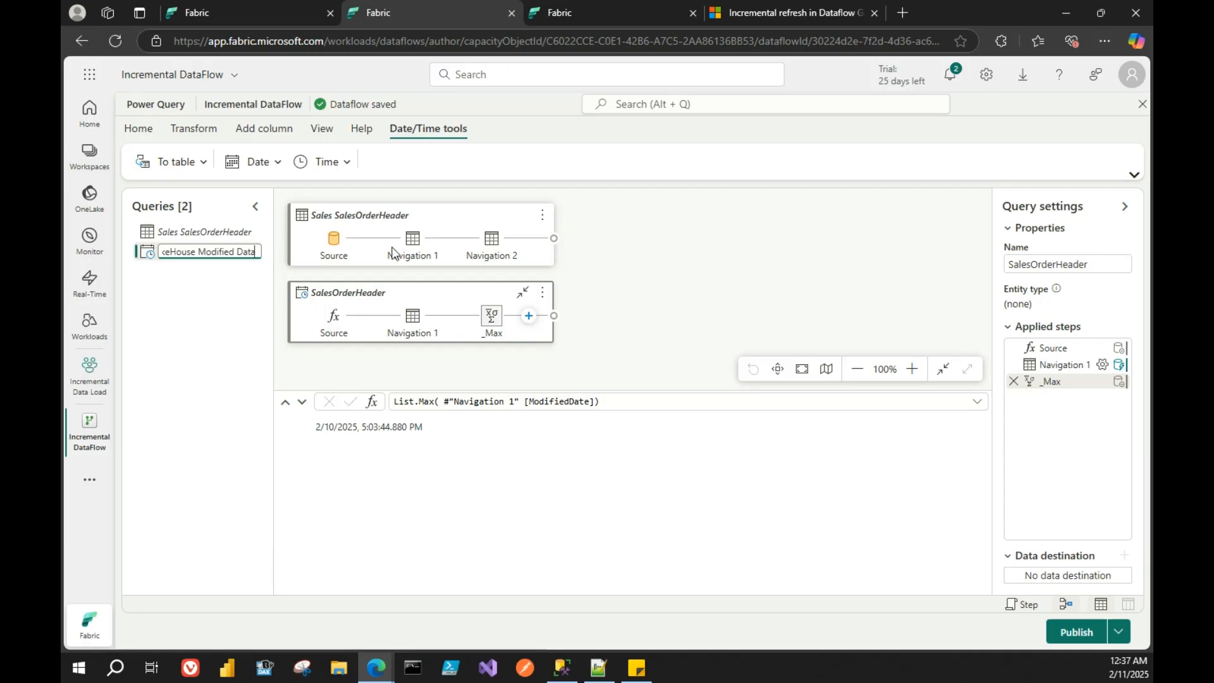
key("BackSpace")
type("e")
key("Return")
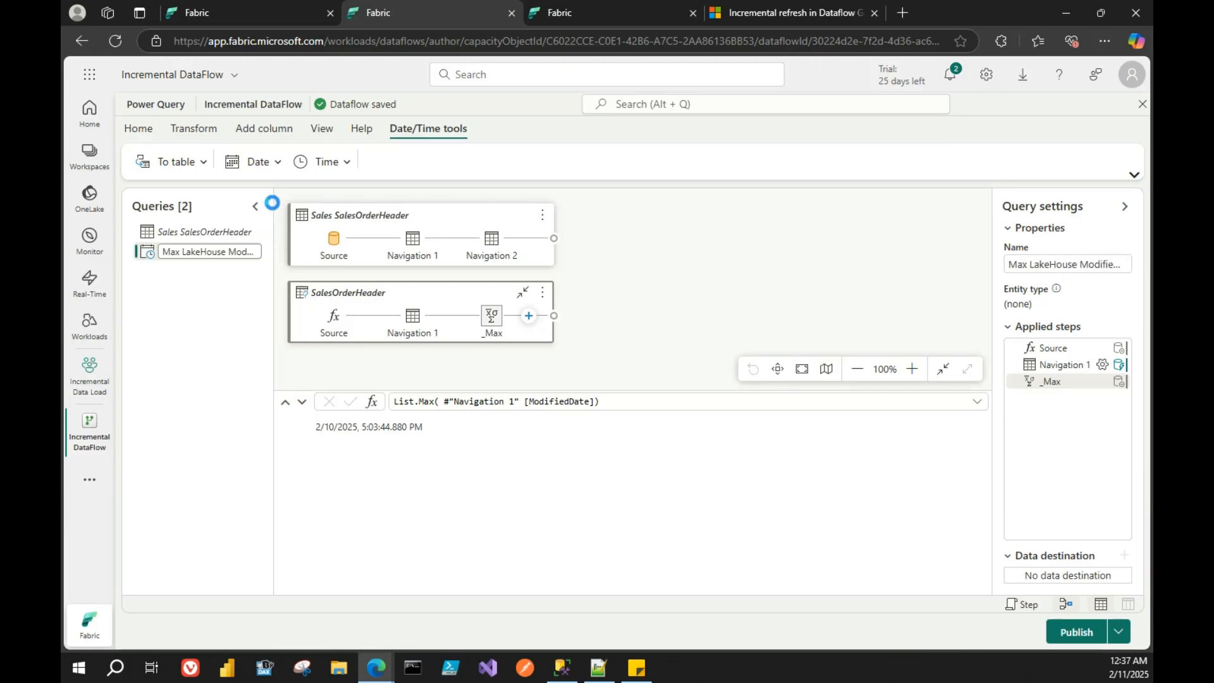
left_click_drag(326, 202, 335, 201)
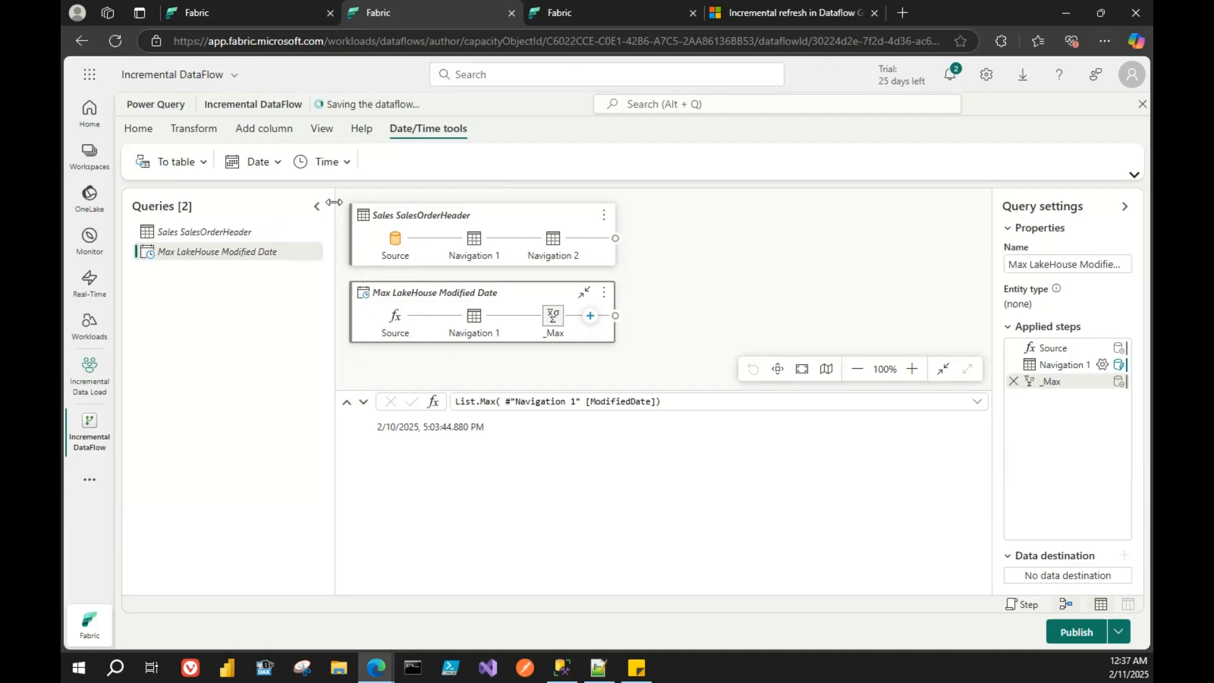
- Start an "is after" date/time filter on the ModifiedDate column of the Sales SalesOrderHeader query
left_click(175, 235)
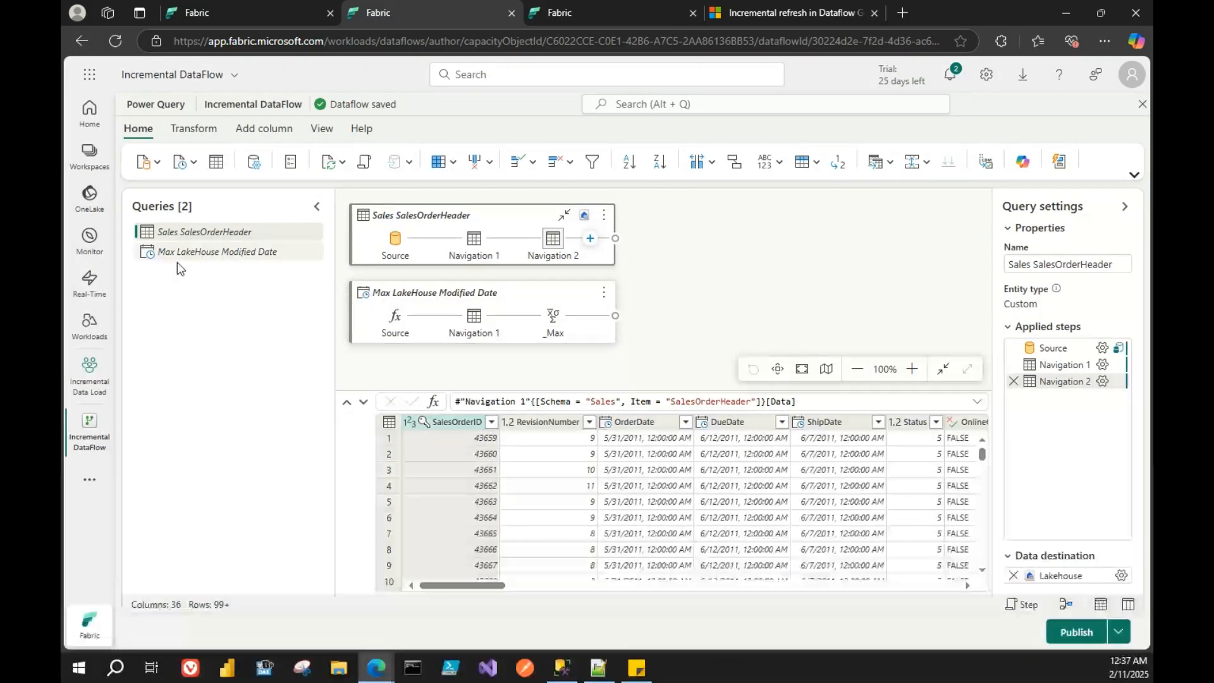
left_click_drag(465, 586, 598, 589)
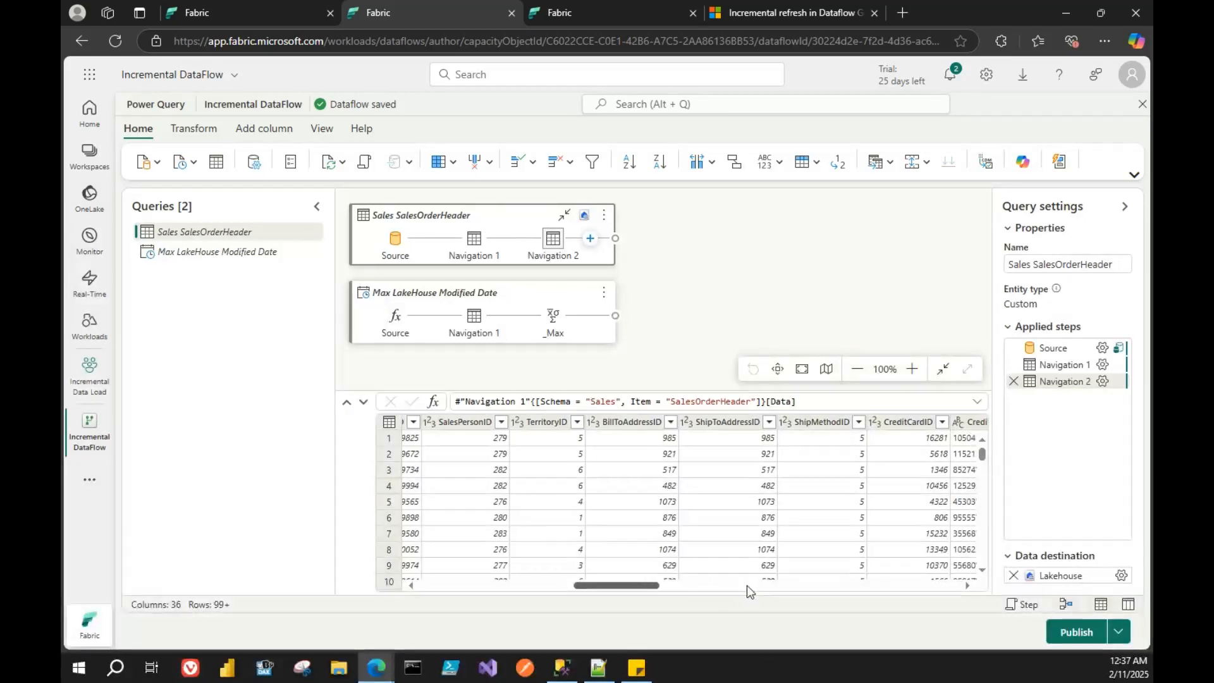
left_click_drag(650, 586, 909, 588)
left_click(917, 587)
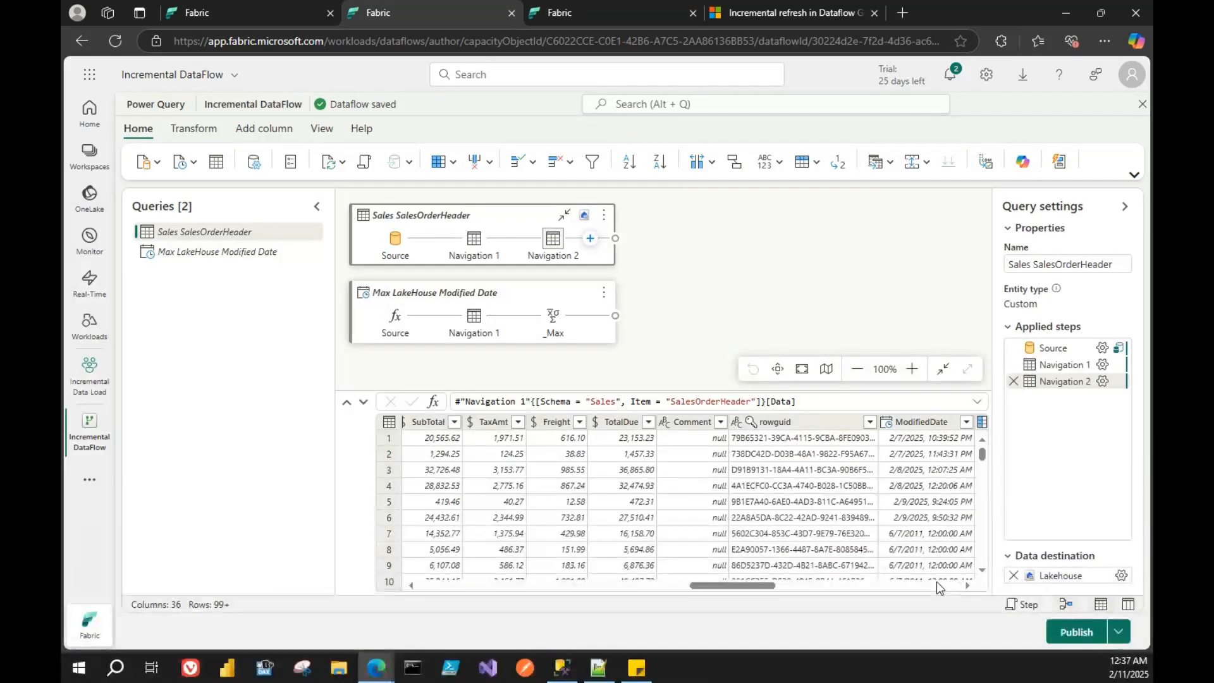
left_click(936, 583)
left_click(936, 582)
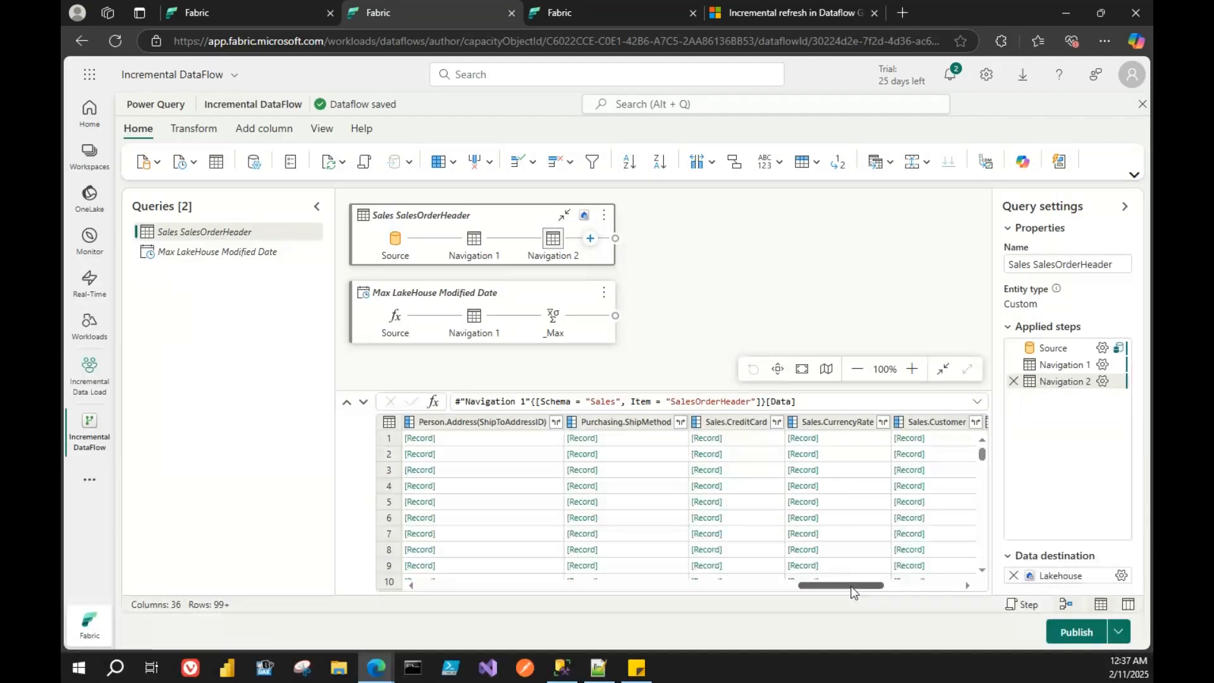
left_click(792, 586)
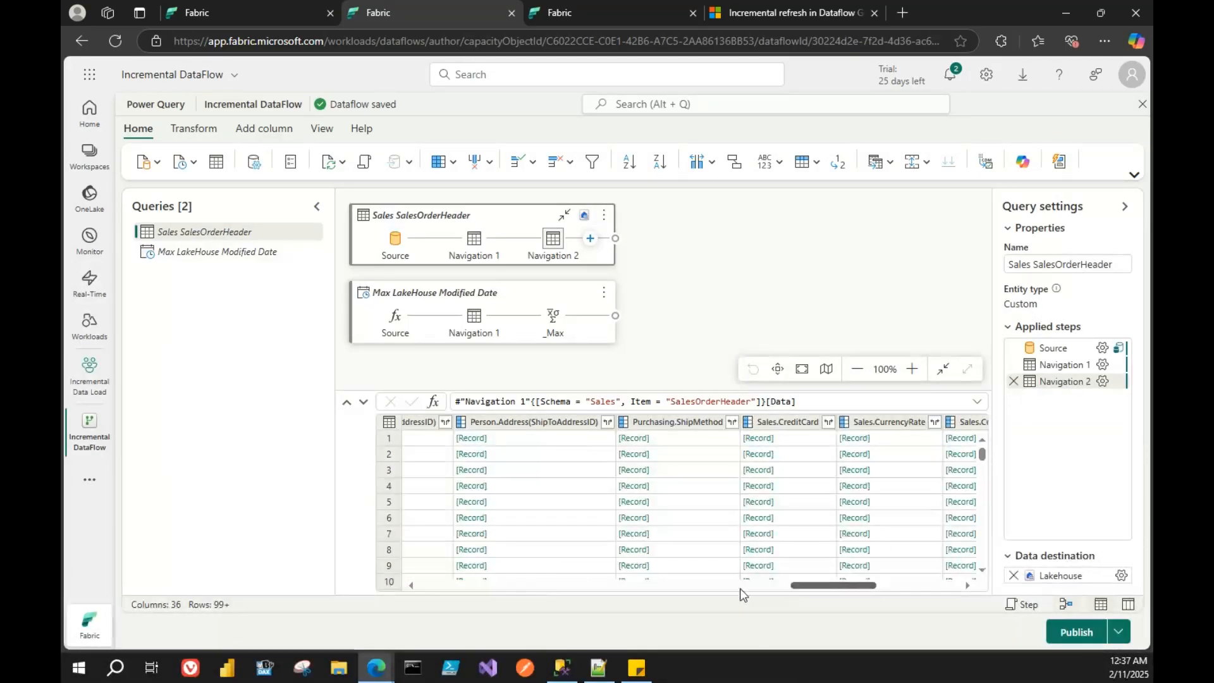
left_click(740, 587)
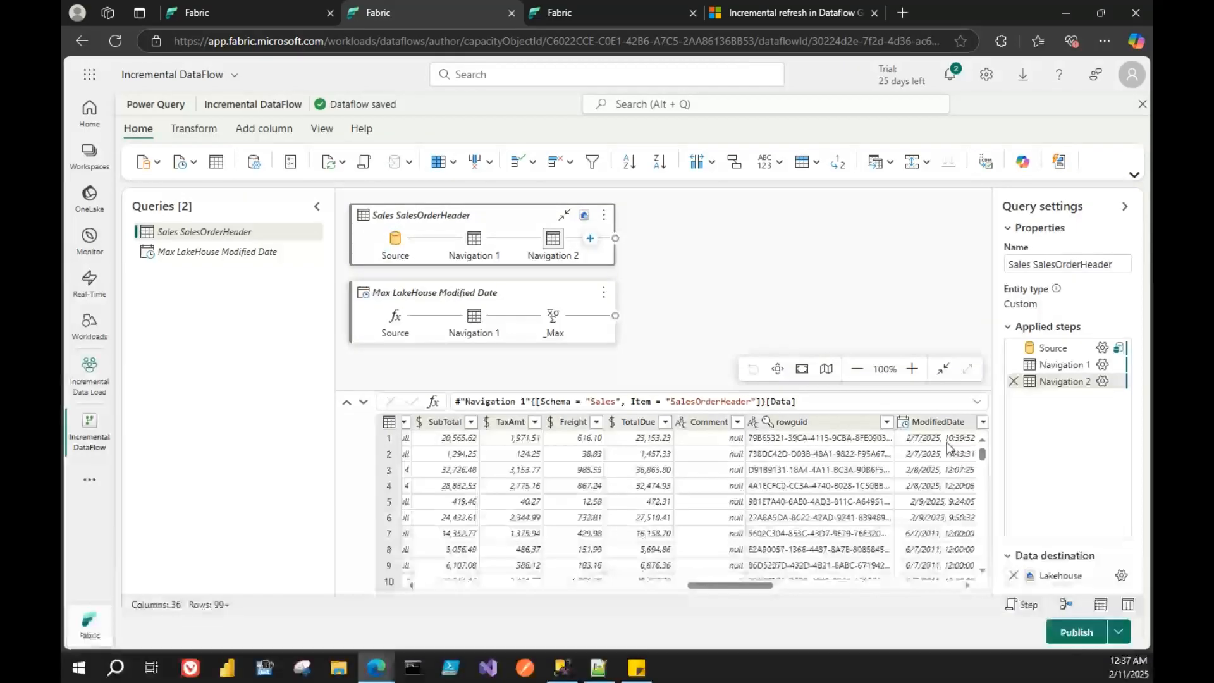
left_click(982, 422)
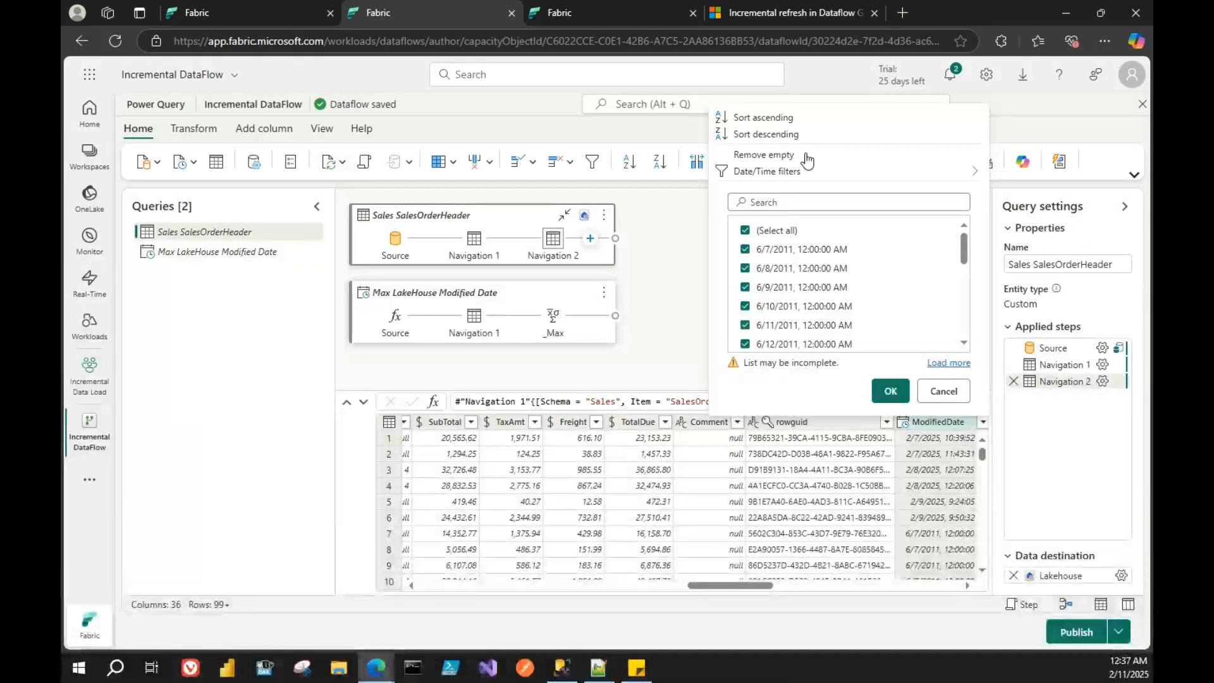
left_click(794, 171)
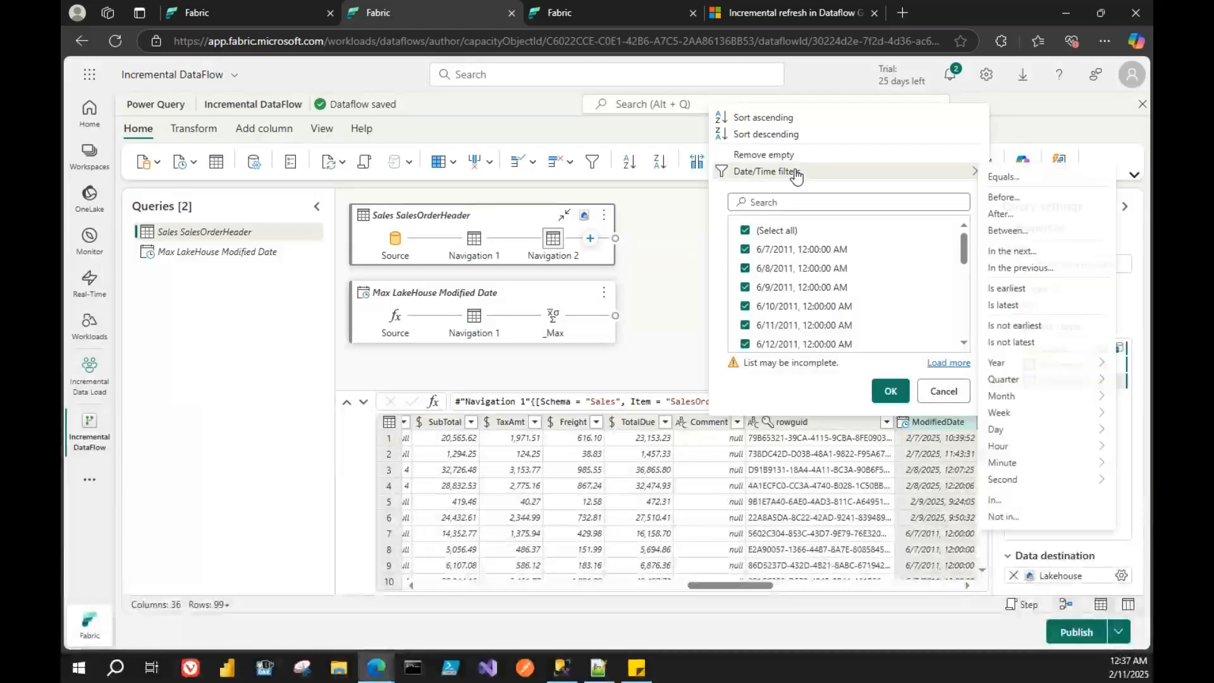
left_click(1019, 212)
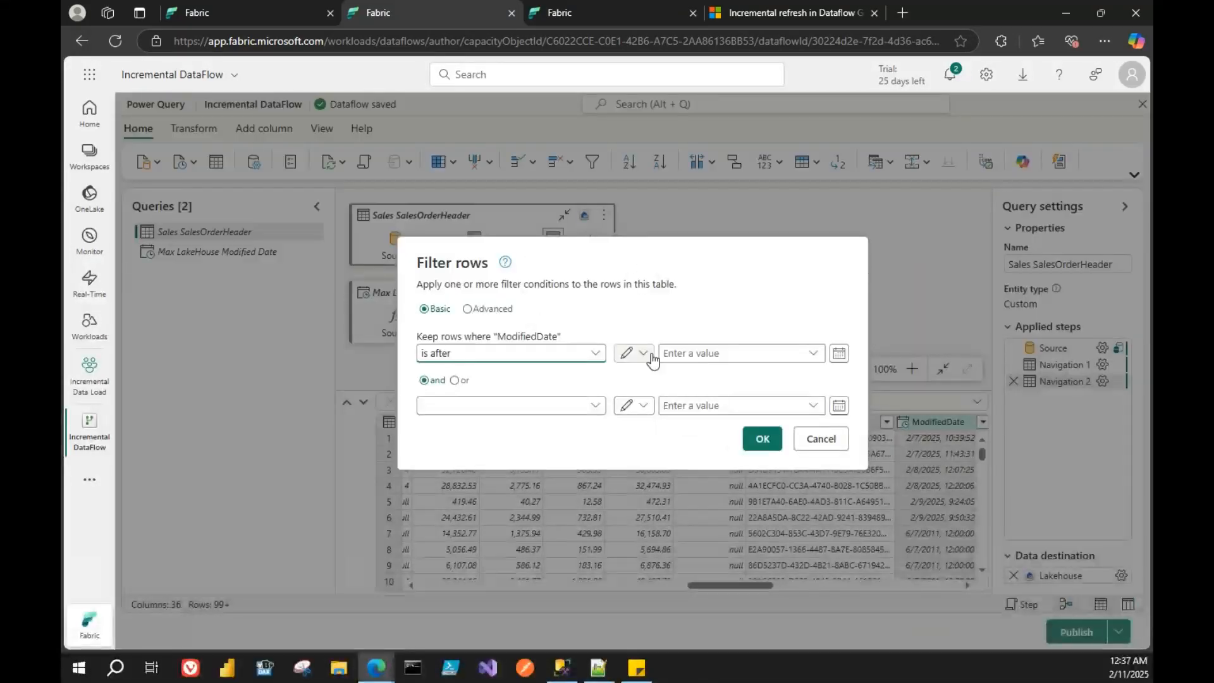
- Set the ModifiedDate filter to compare against a query and choose Max LakeHouse Modified Date
left_click(651, 358)
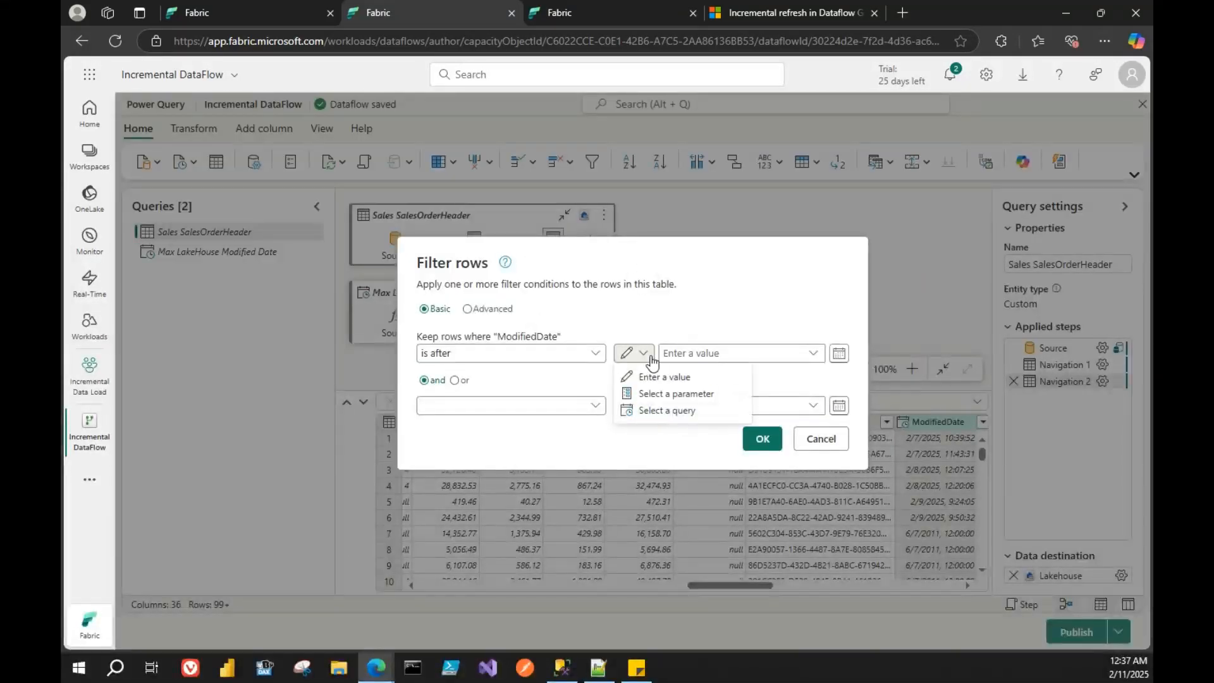
left_click(672, 412)
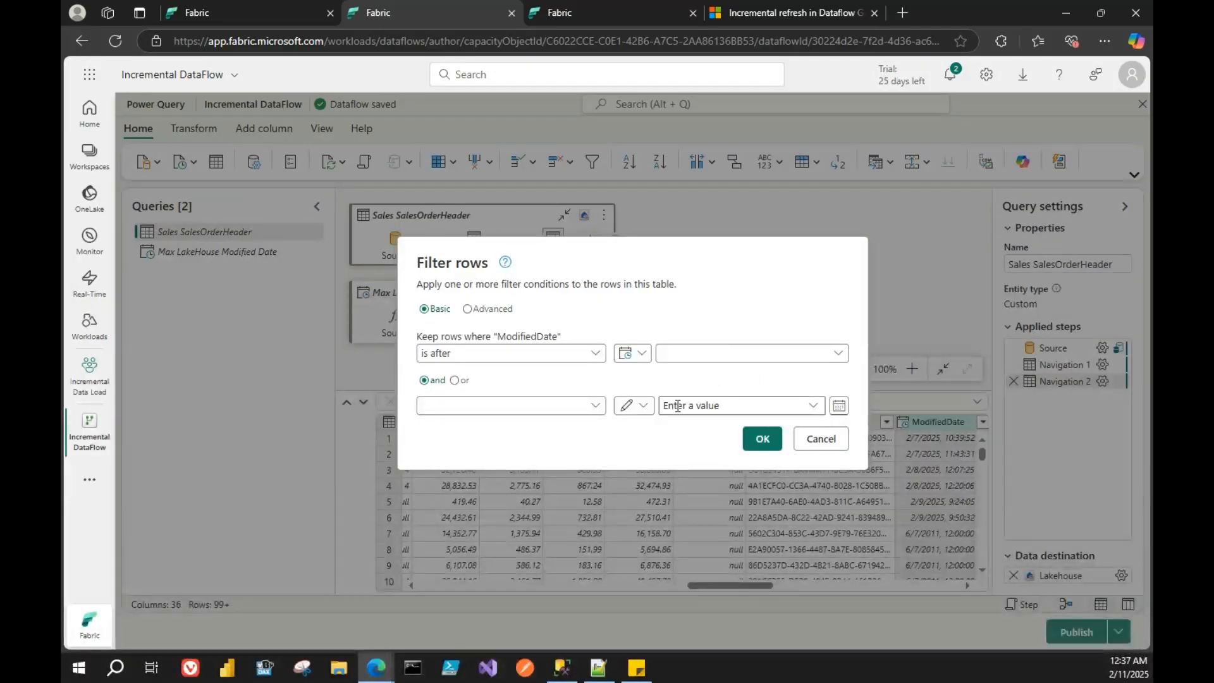
left_click(834, 354)
left_click(750, 371)
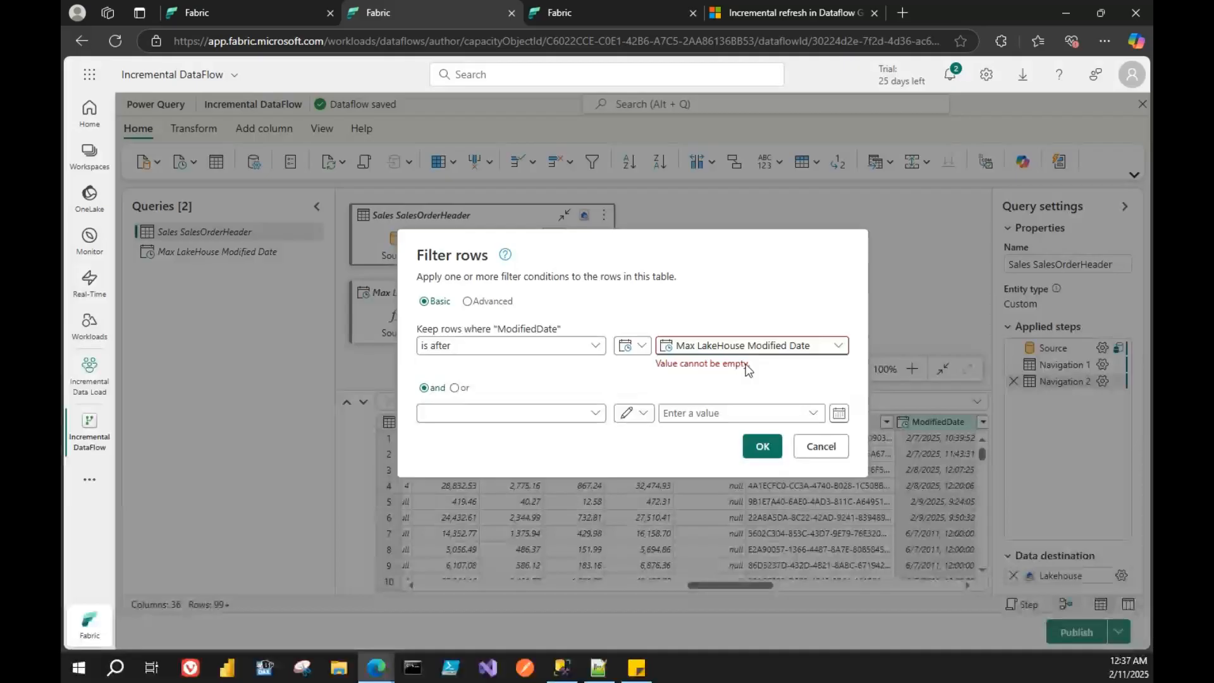
left_click(772, 443)
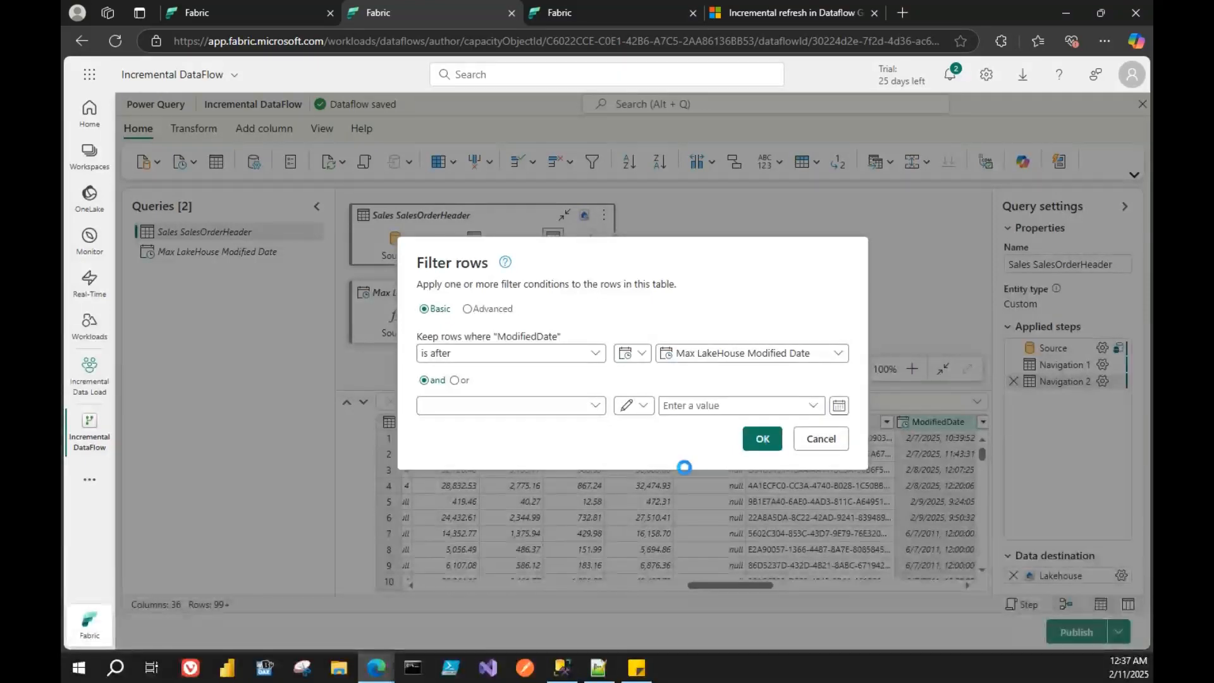
- Switch to SQL Server Management Studio, begin a statement with select max(Moified below the count query, and expand the Sales.SalesOrderHeader table
left_click(562, 668)
left_click(641, 105)
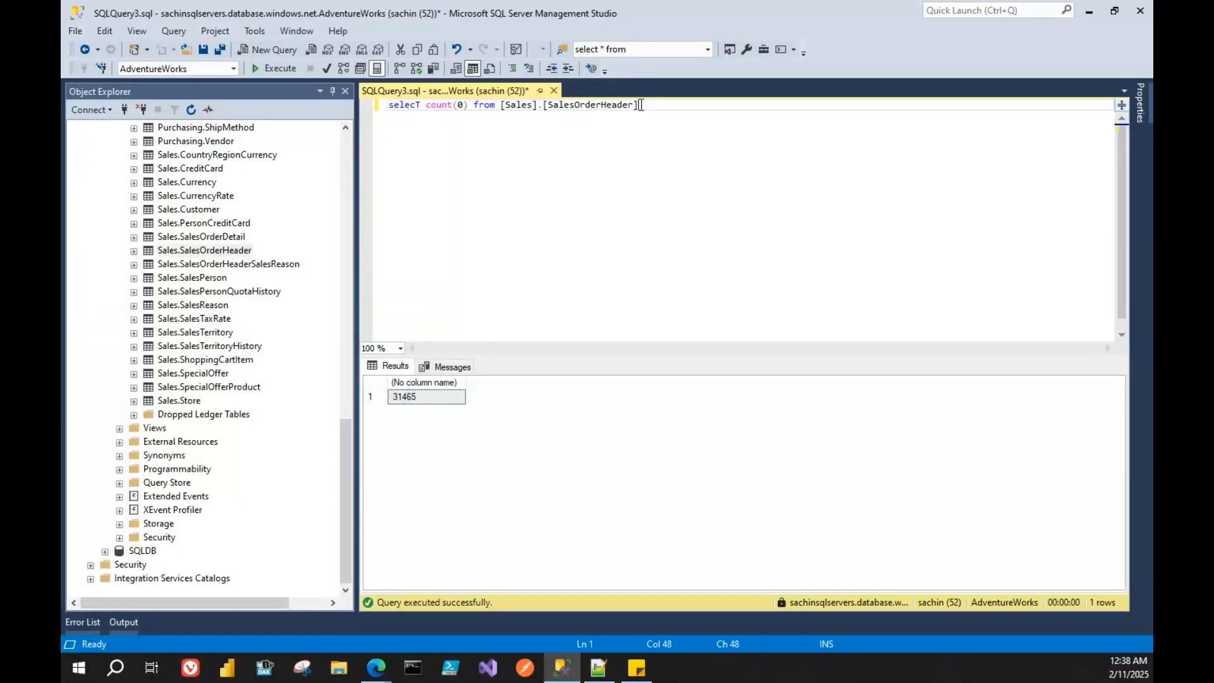
key("Return")
key("Return")
type("select ma")
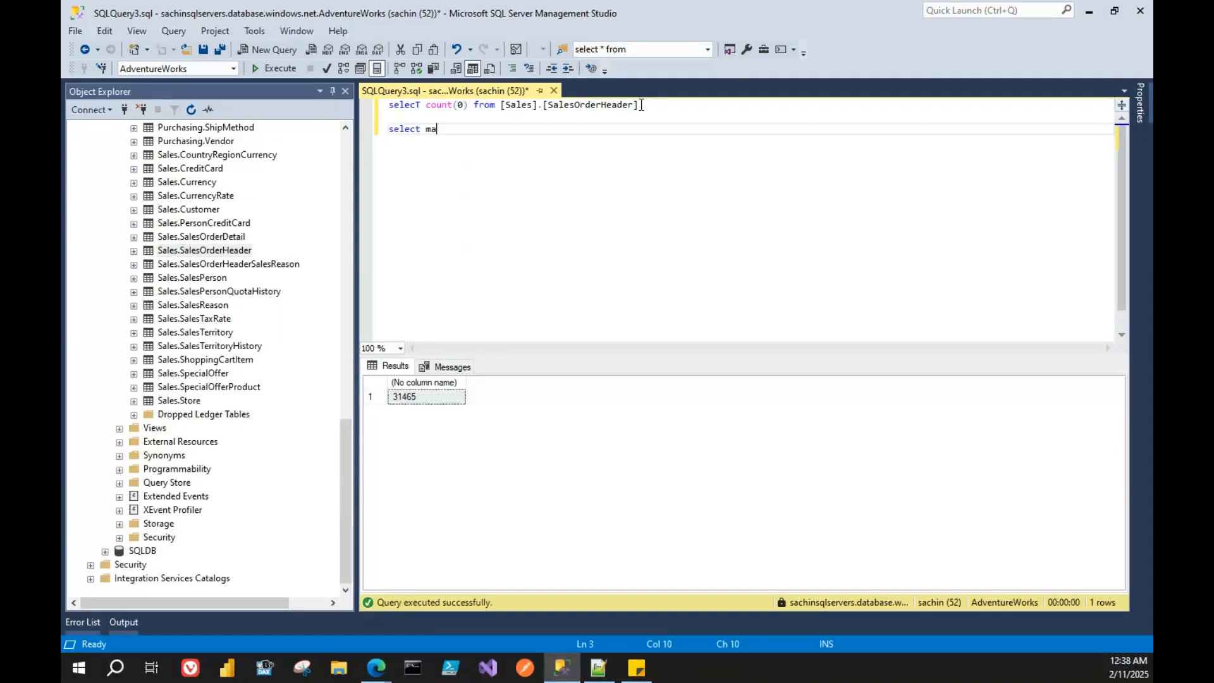
type("x(Mo")
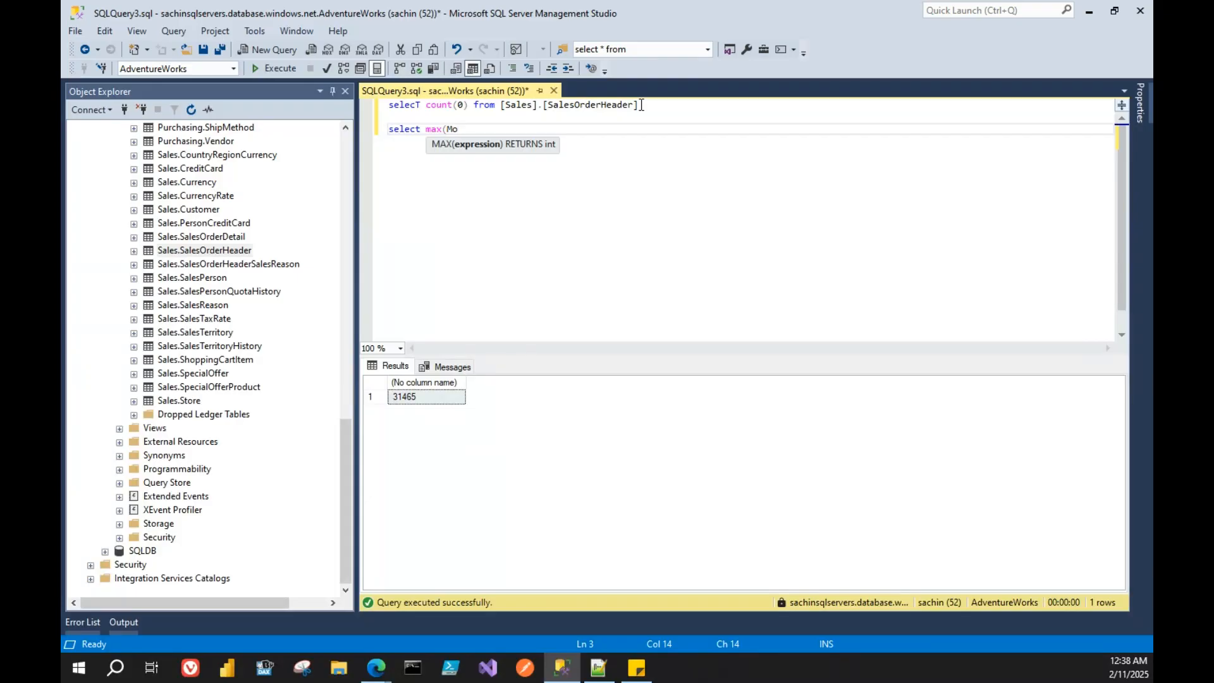
type("ified")
left_click(133, 251)
left_click(510, 136)
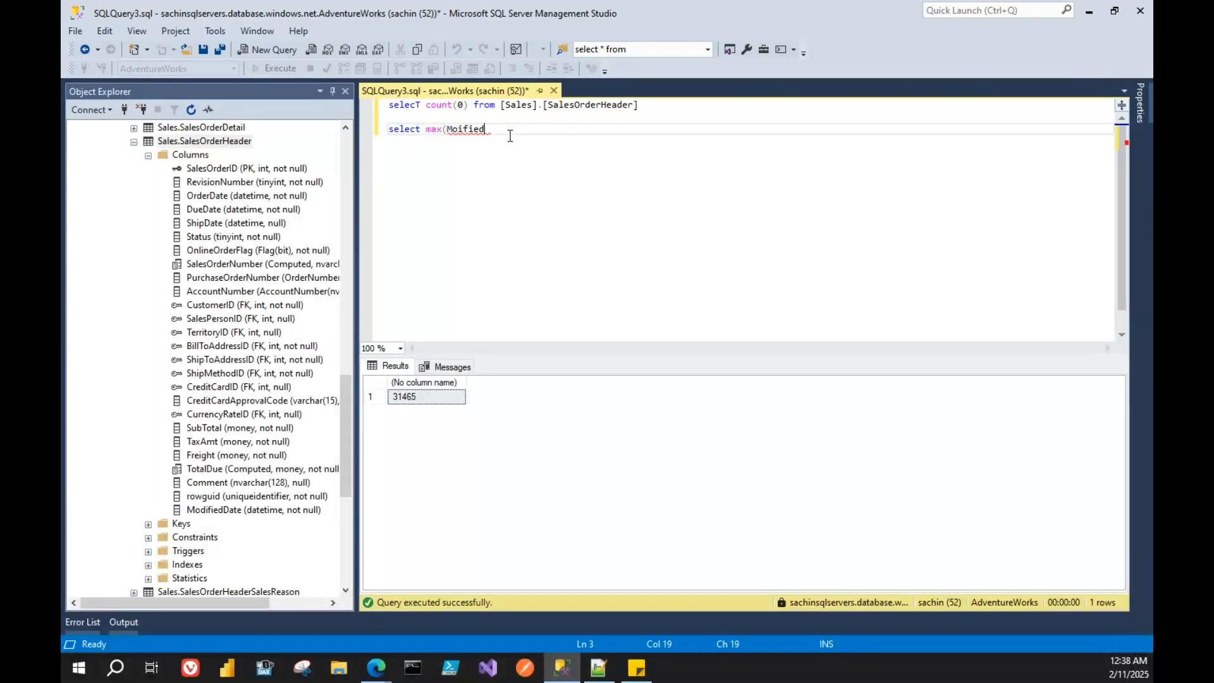
- Complete the statement as select max(MoifiedDate) from Sales.SalesOrderHeader and run only that line
type("Date")
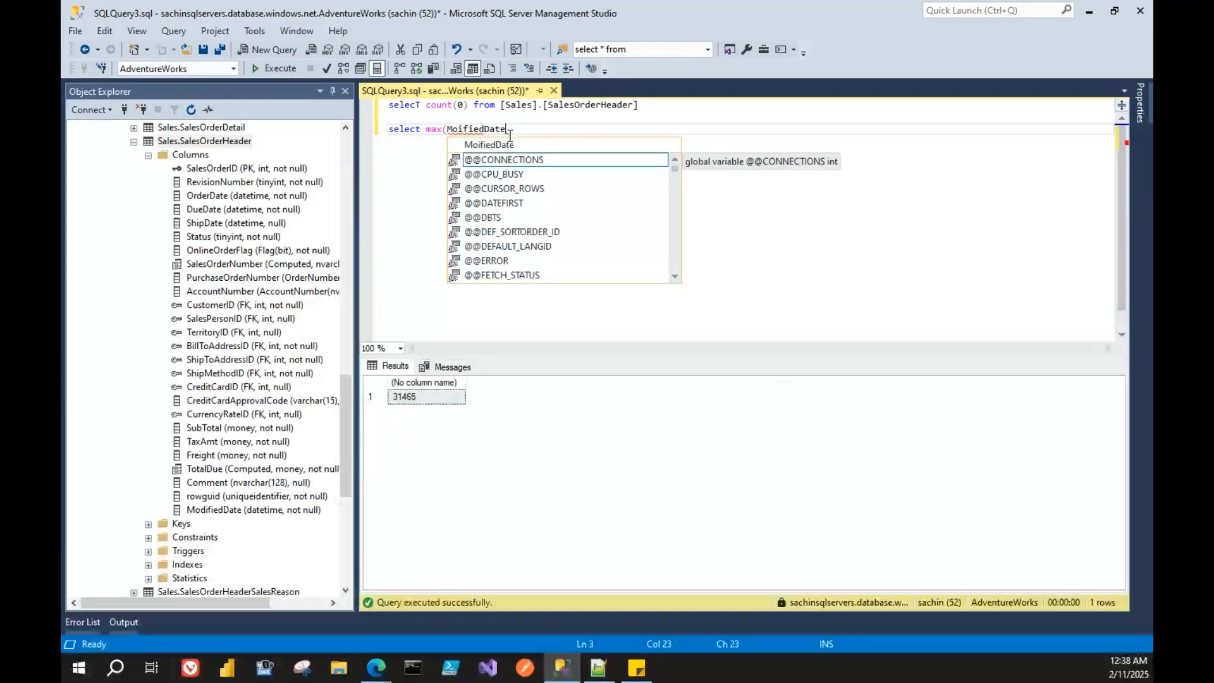
type(") from S")
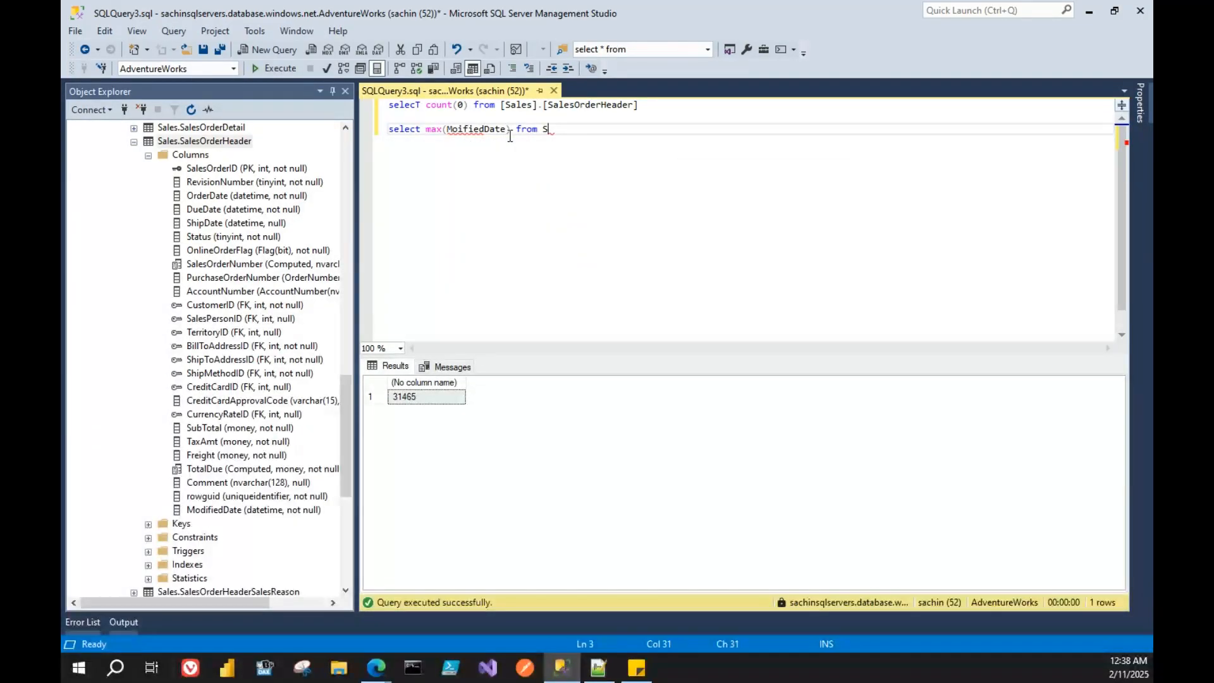
type("ales.Sa")
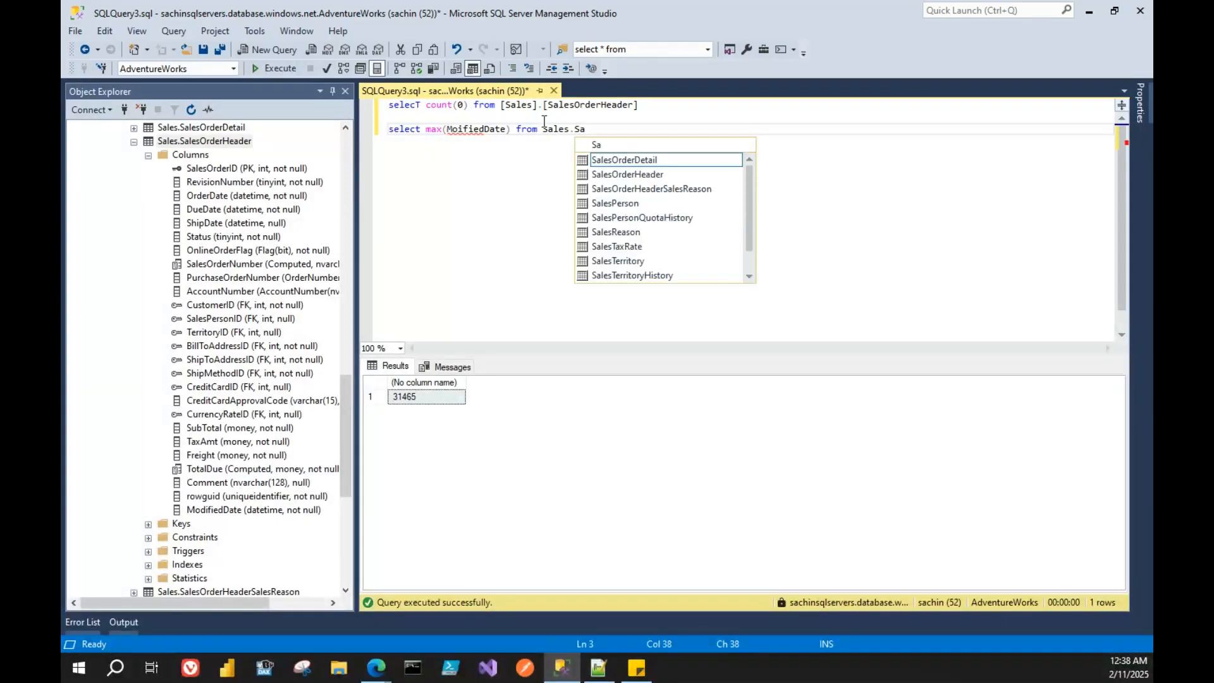
double_click(636, 174)
key("shift+Home")
key("F5")
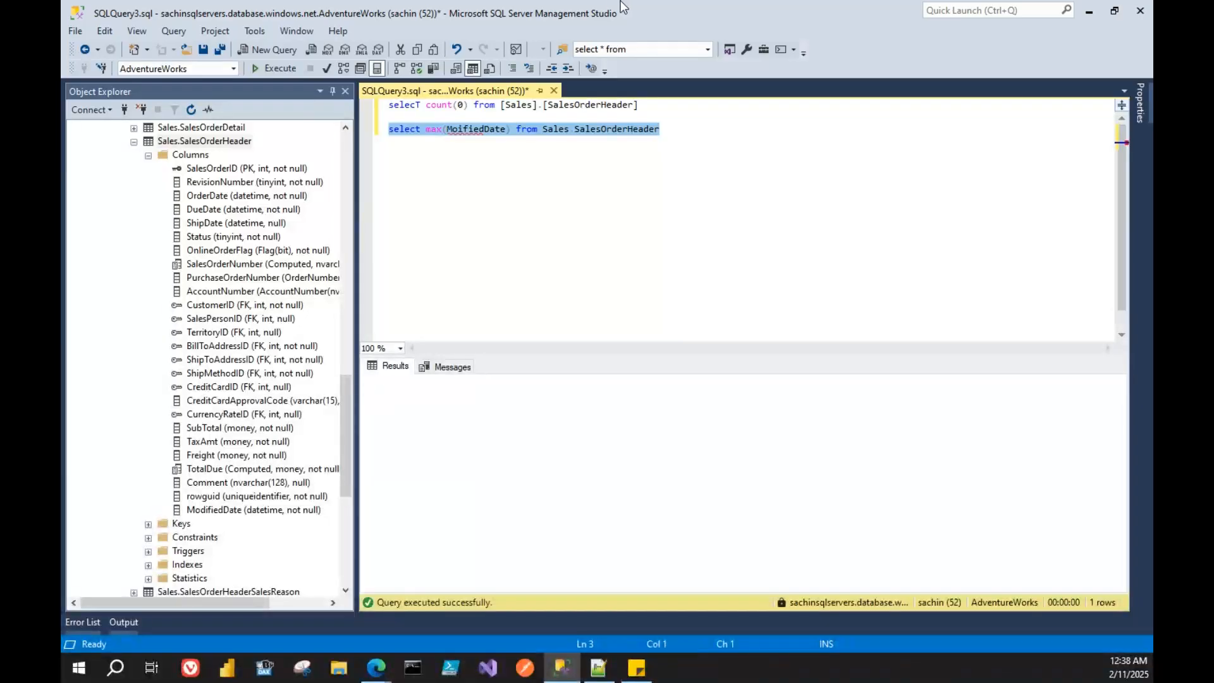
- Replace the column name inside max() with [ModifiedDate] and run the corrected statement
left_click(580, 196)
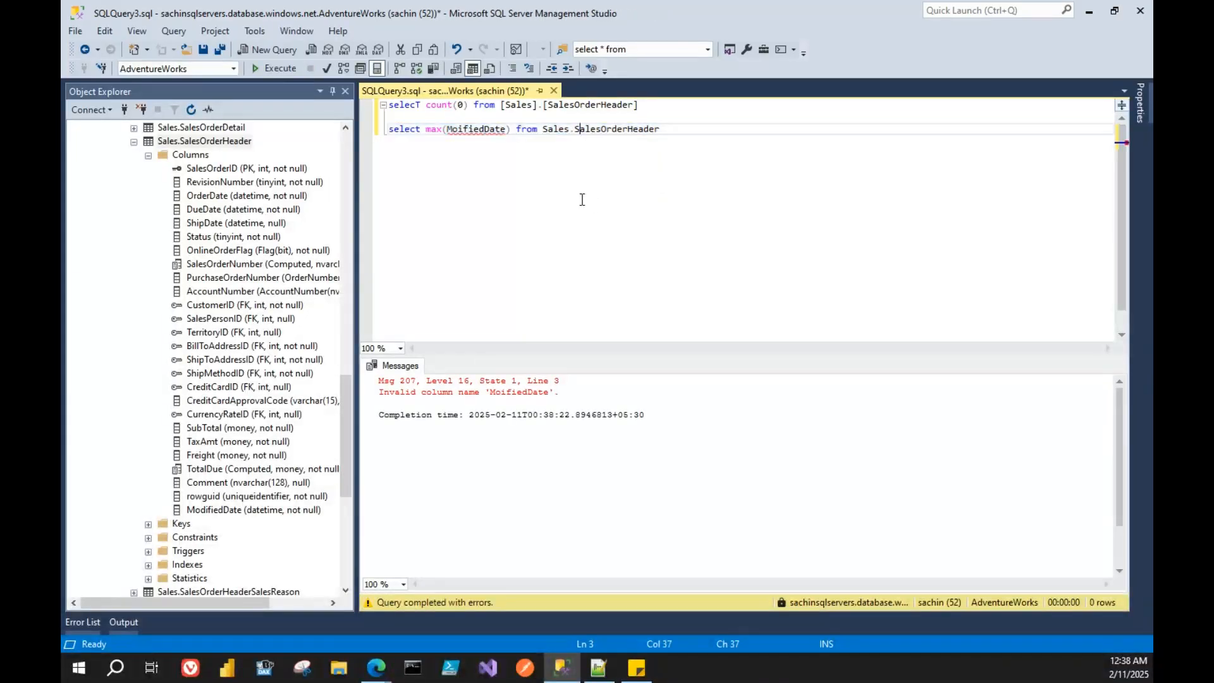
double_click(479, 125)
key("BackSpace")
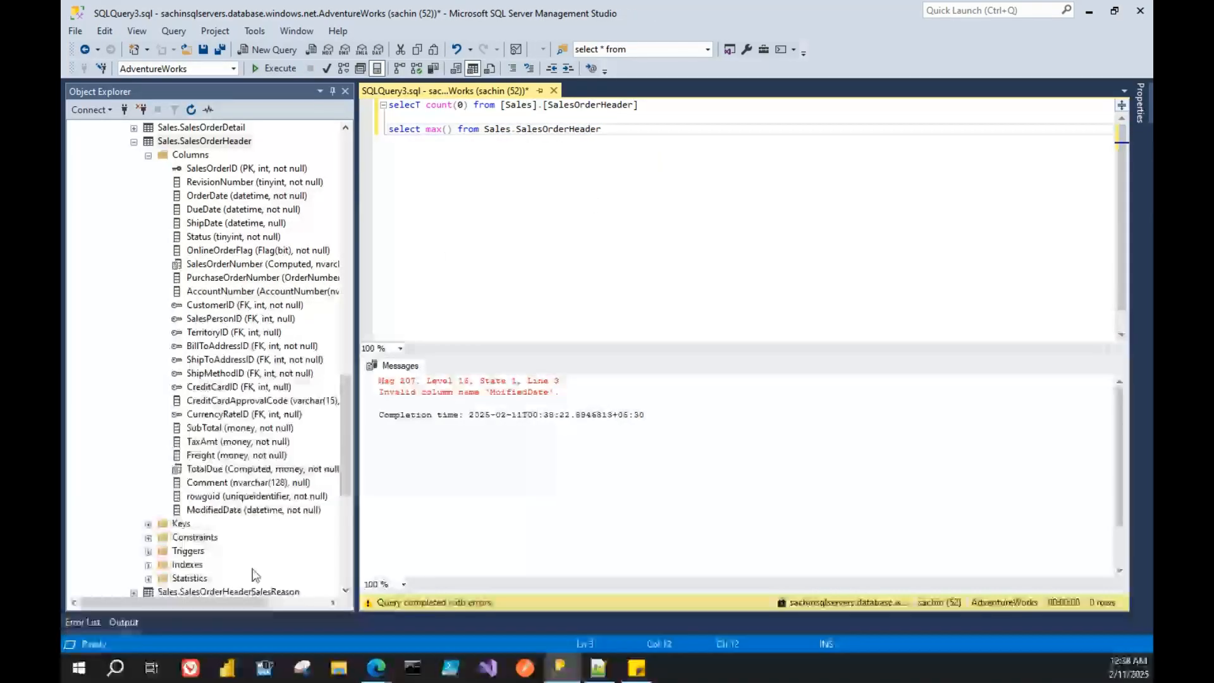
key("F8")
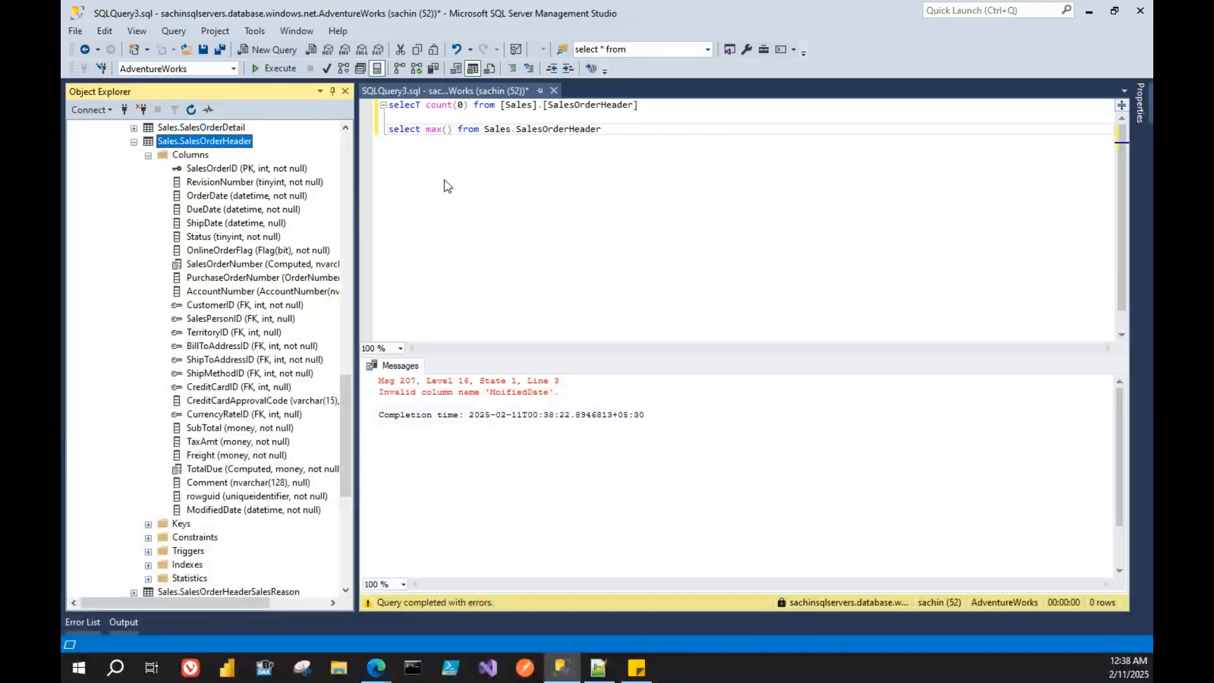
left_click(447, 130)
type("[ModifiedDate]")
left_click_drag(675, 129, 304, 133)
key("F5")
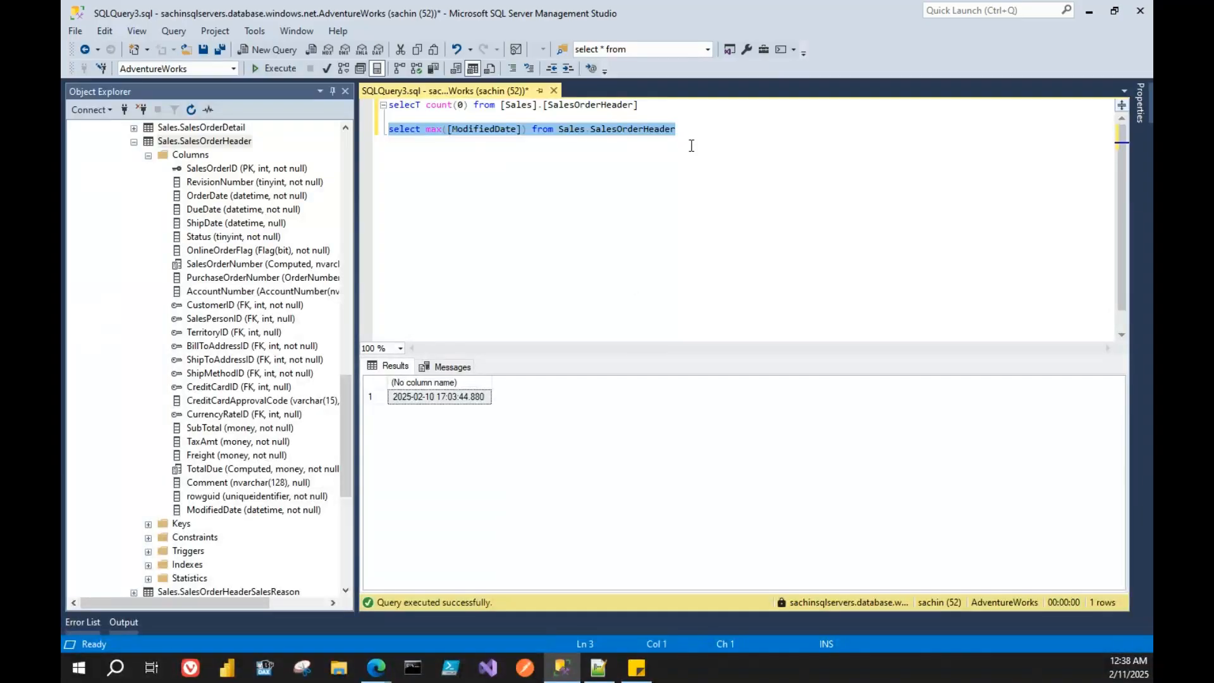
- Run the max([ModifiedDate]) statement again and switch back to the Fabric dataflow in the browser
key("shift+Up")
left_click(534, 198)
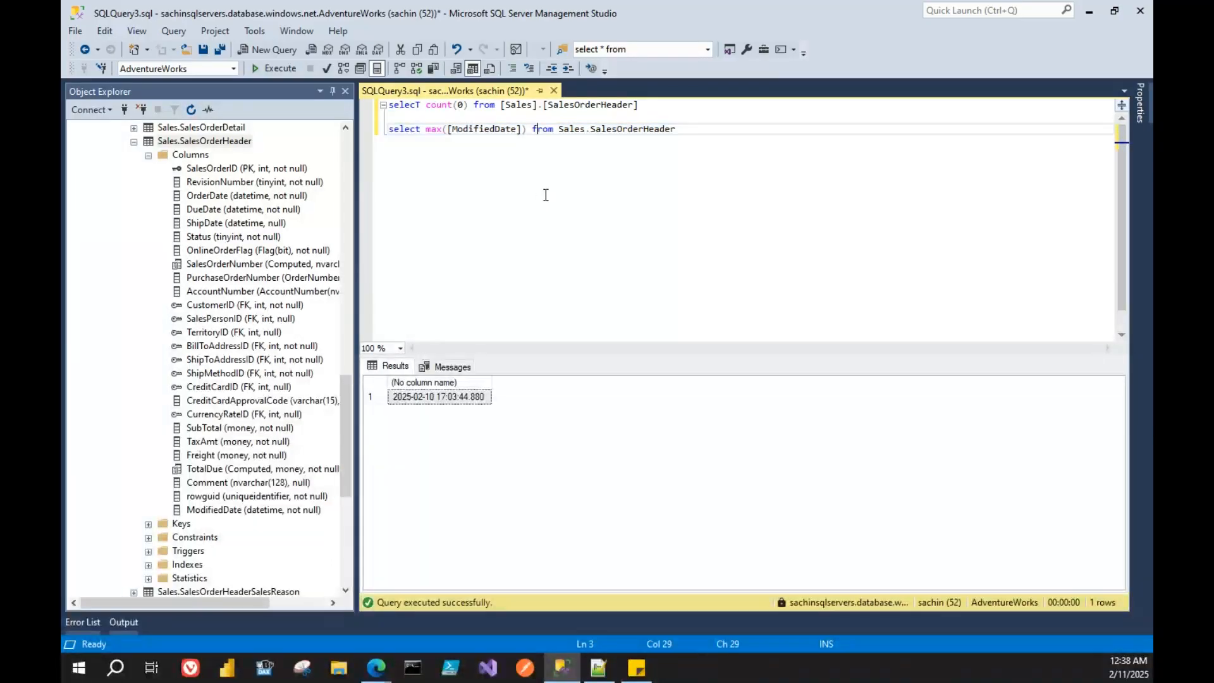
left_click_drag(680, 130, 388, 129)
key("F5")
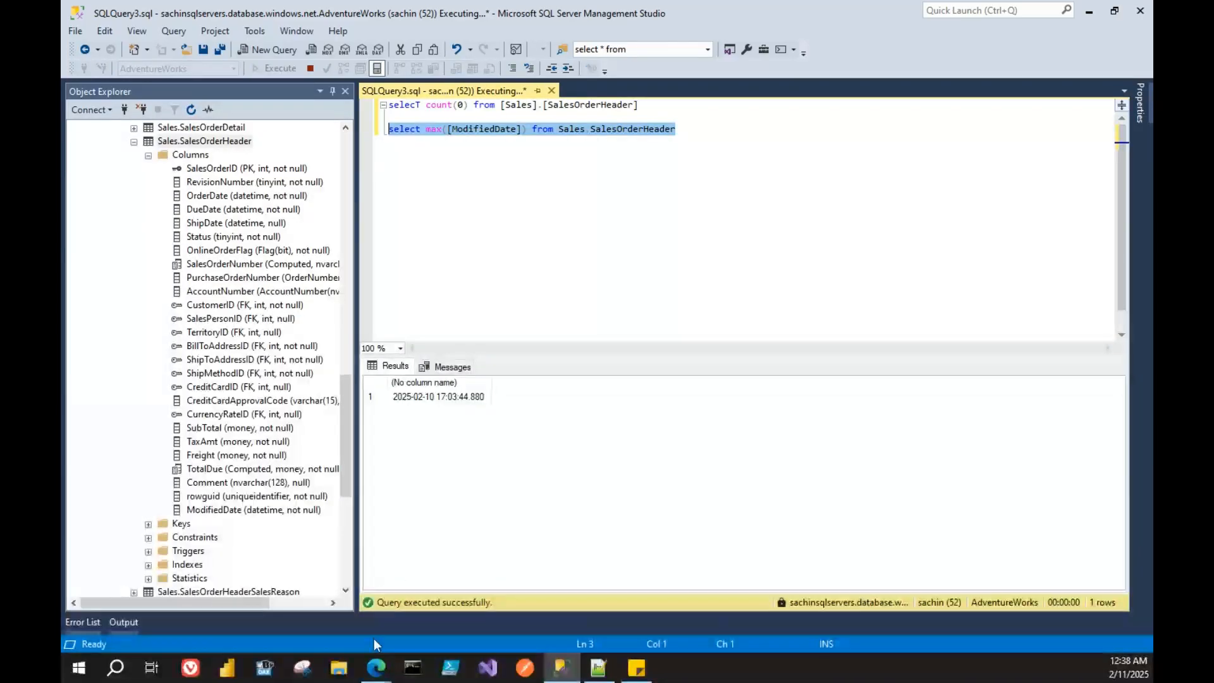
left_click(376, 668)
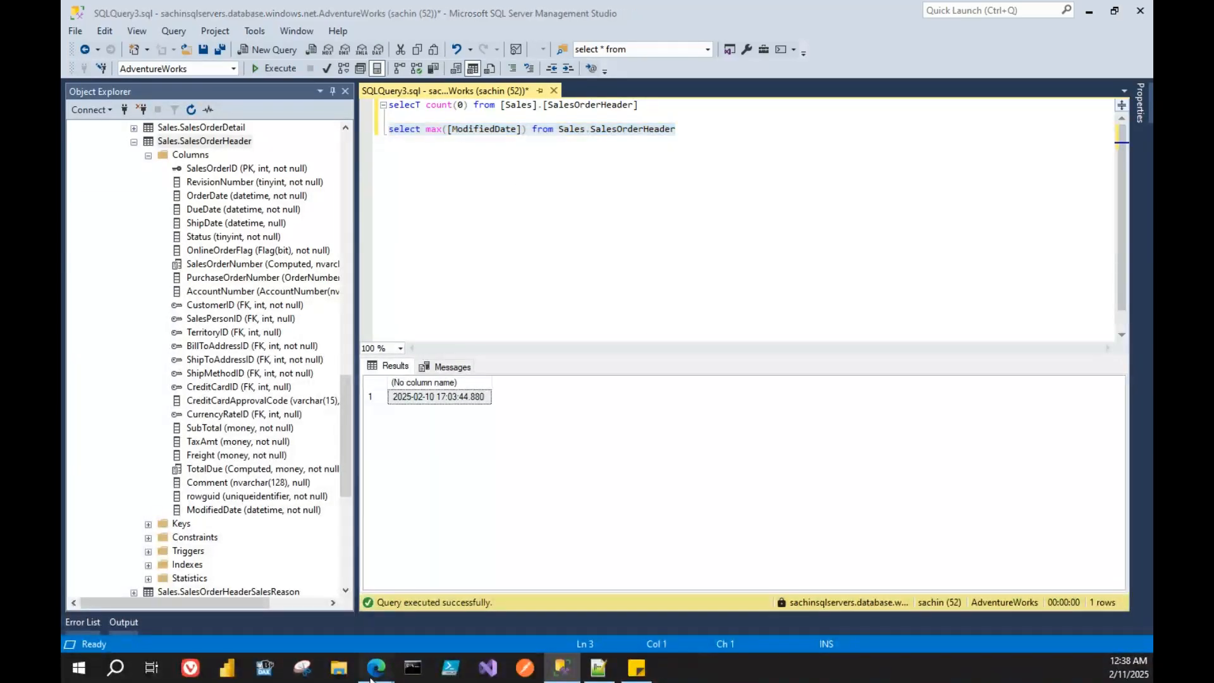
- In SQL Server Management Studio, copy the query that selects max([ModifiedDate]) from Sales.SalesOrderHeader
left_click(569, 11)
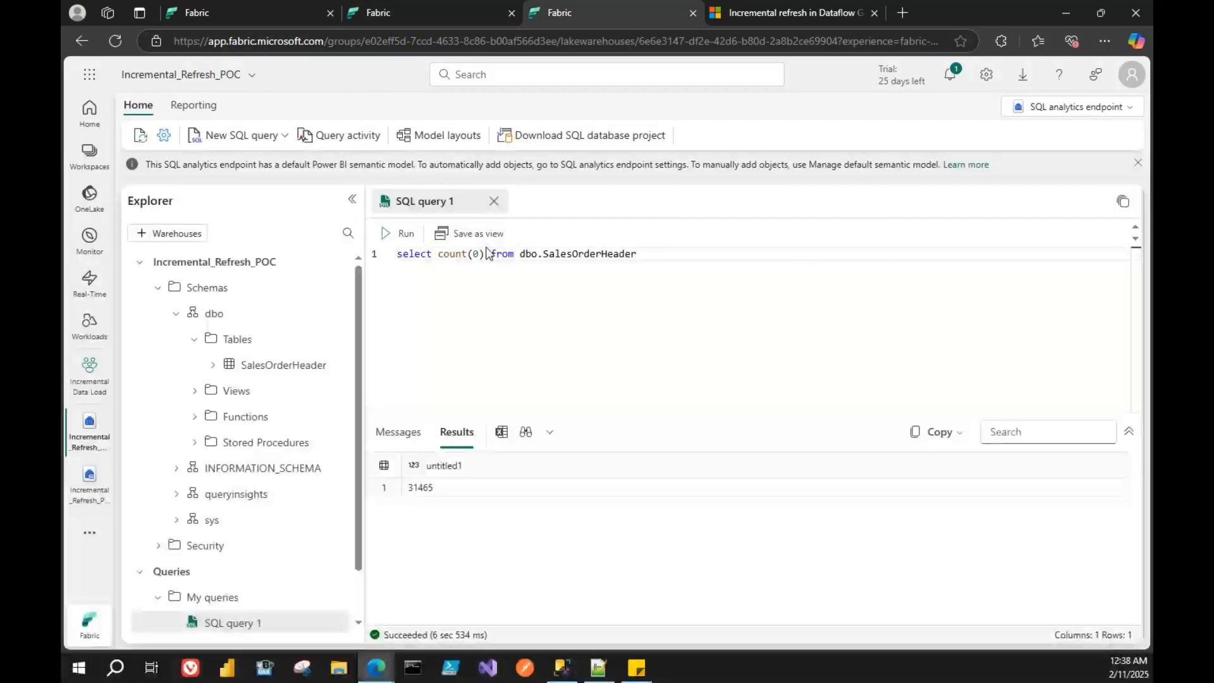
left_click(561, 668)
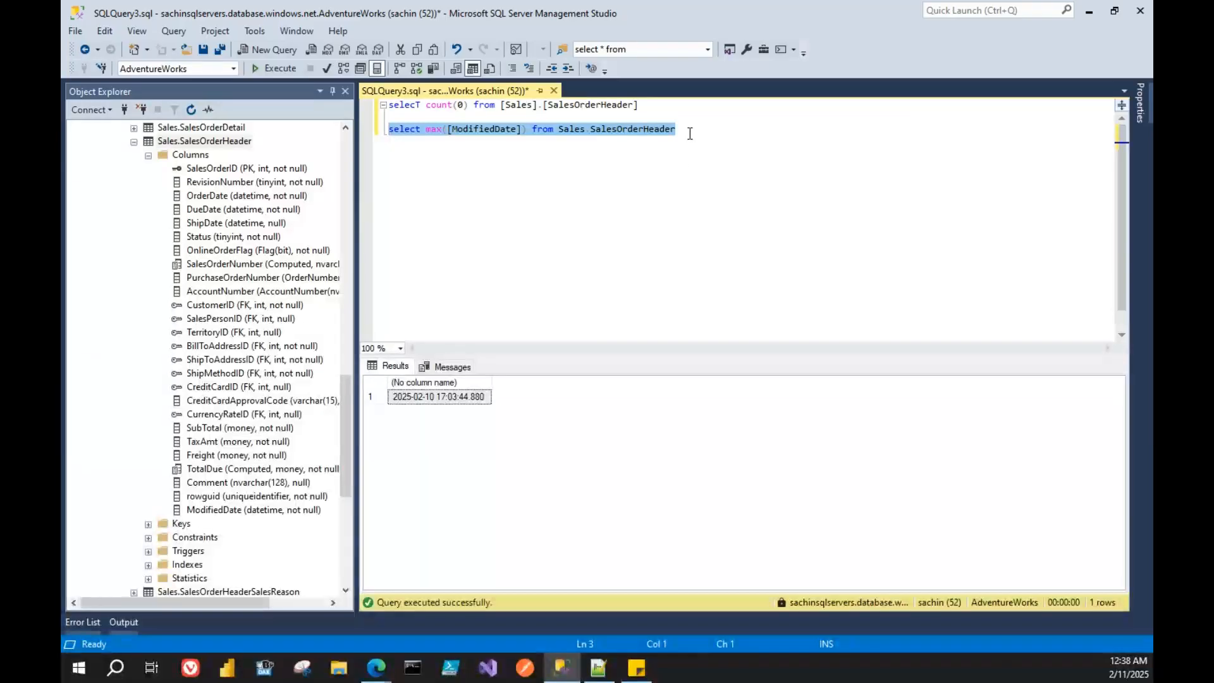
double_click(683, 130)
key("shift+Home")
key("ctrl+c")
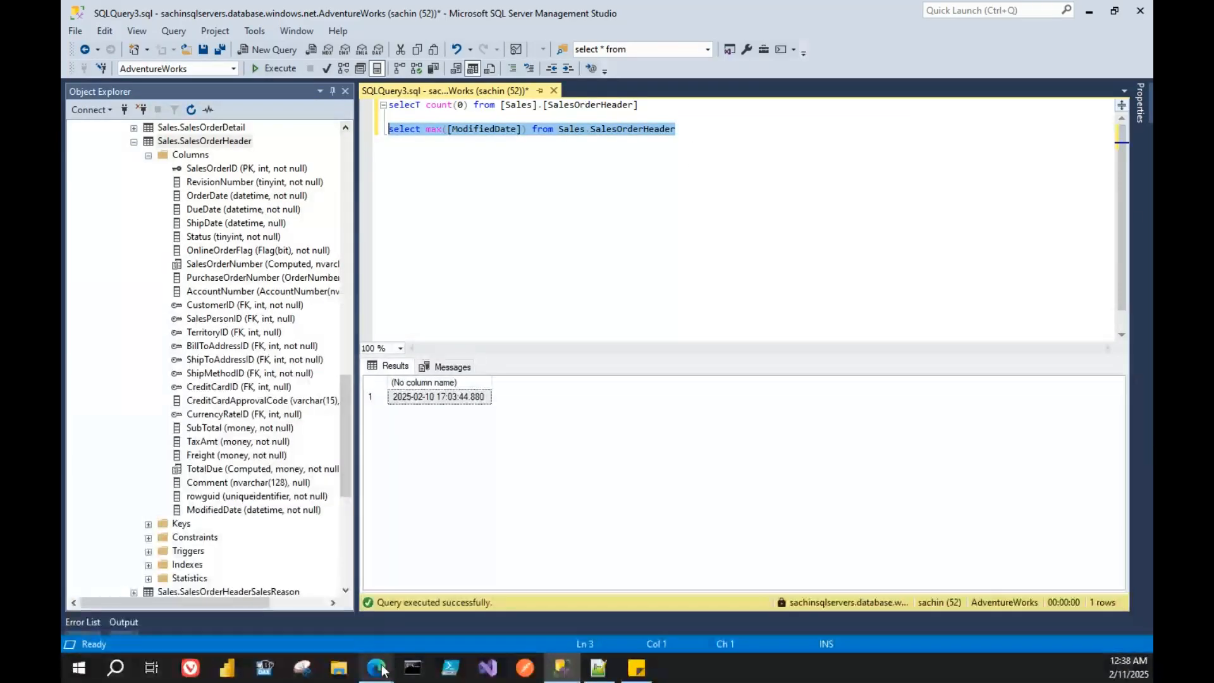
- Switch to Fabric in the browser and paste the copied query two lines below the count query in SQL query 1
mouse_move(377, 668)
left_click(222, 595)
key("ctrl+a")
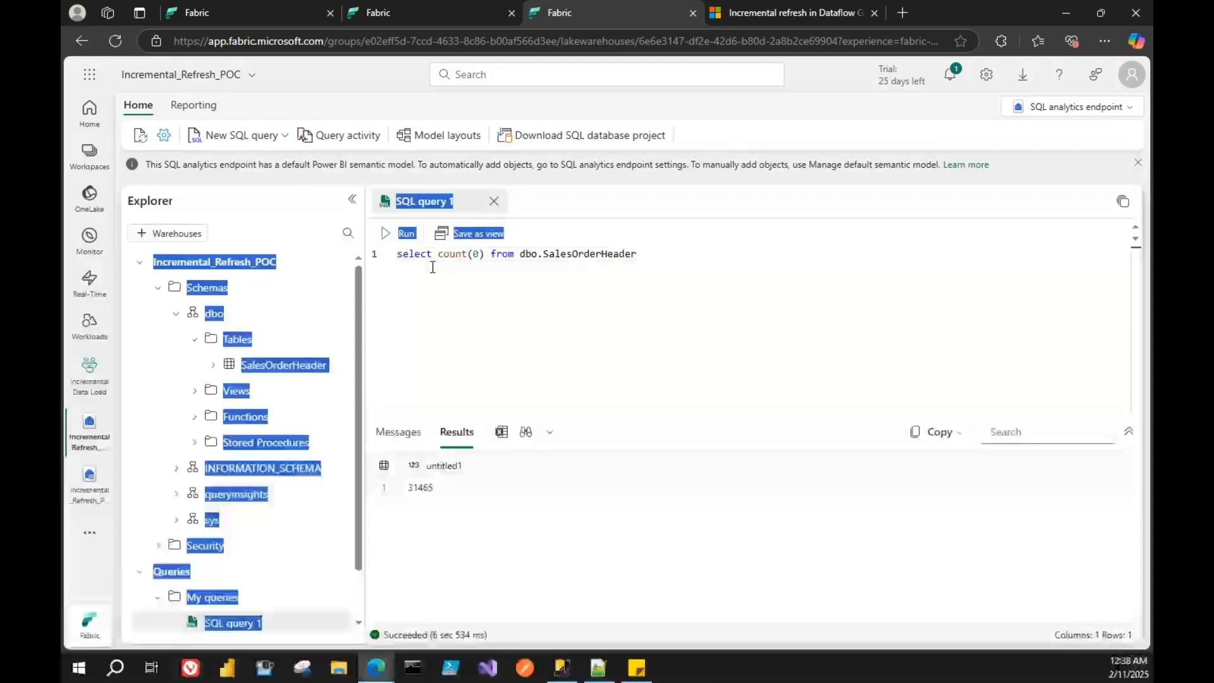
left_click(676, 254)
key("Return")
key("Return")
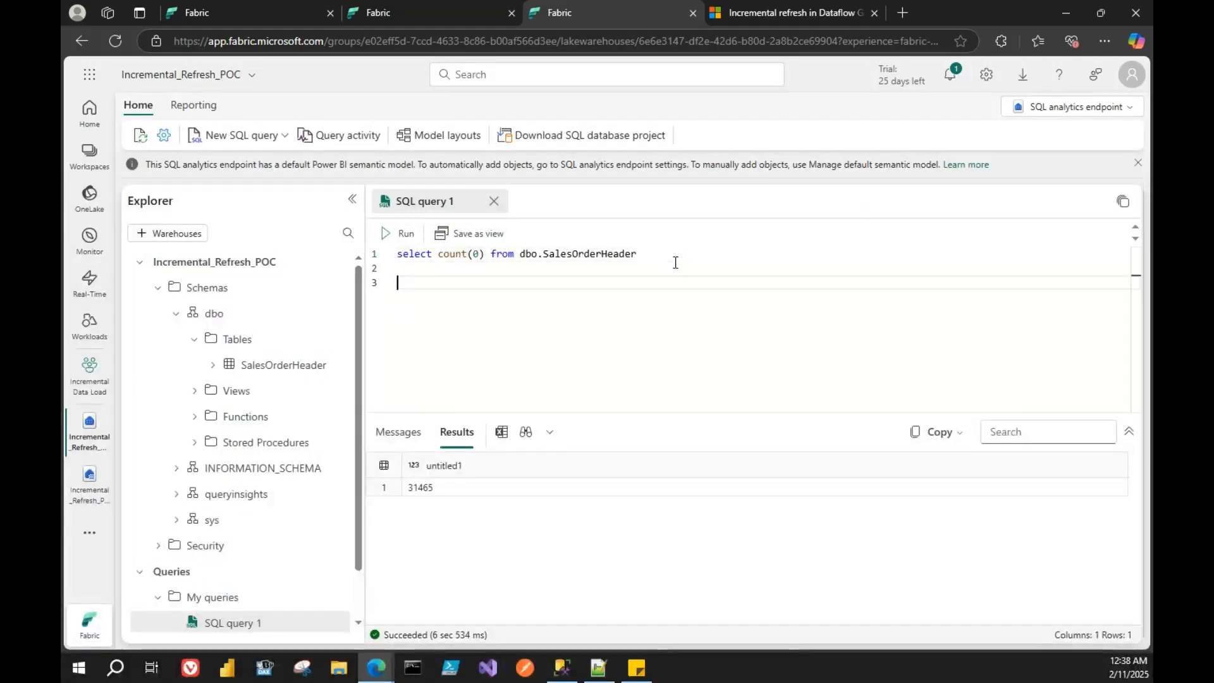
key("ctrl+v")
- Change the pasted query's schema from Sales to dbo and run only that max ModifiedDate statement
double_click(597, 284)
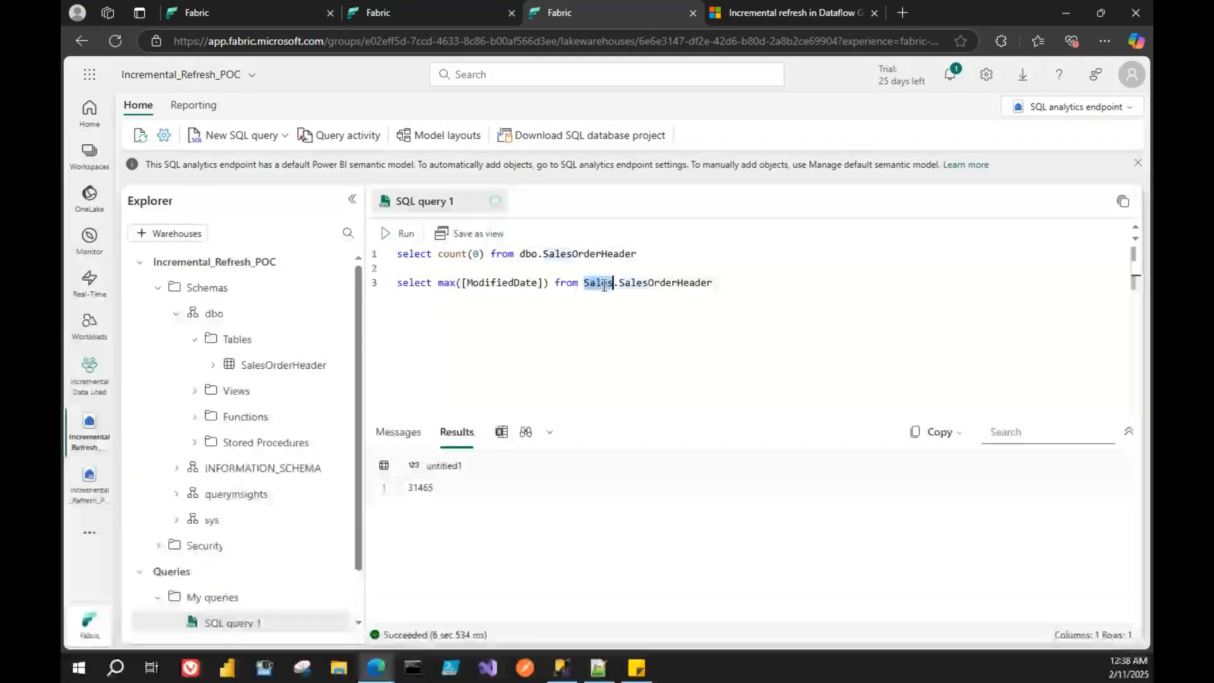
type("dbo")
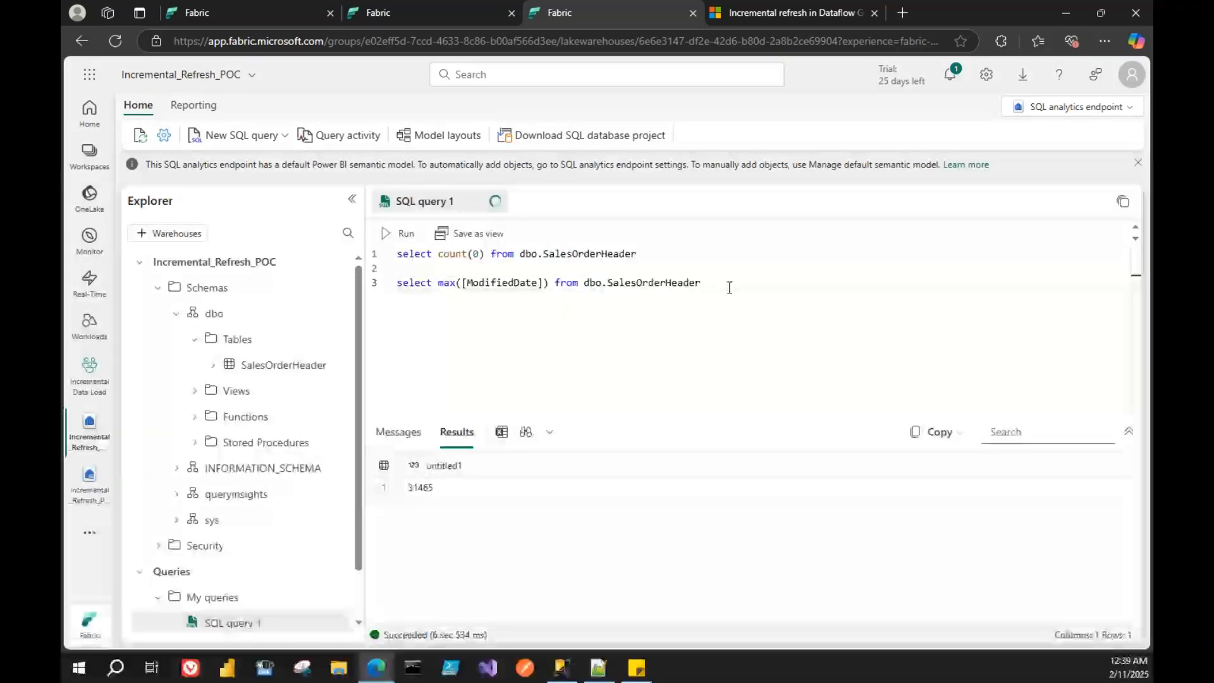
left_click_drag(730, 288, 397, 269)
left_click(398, 234)
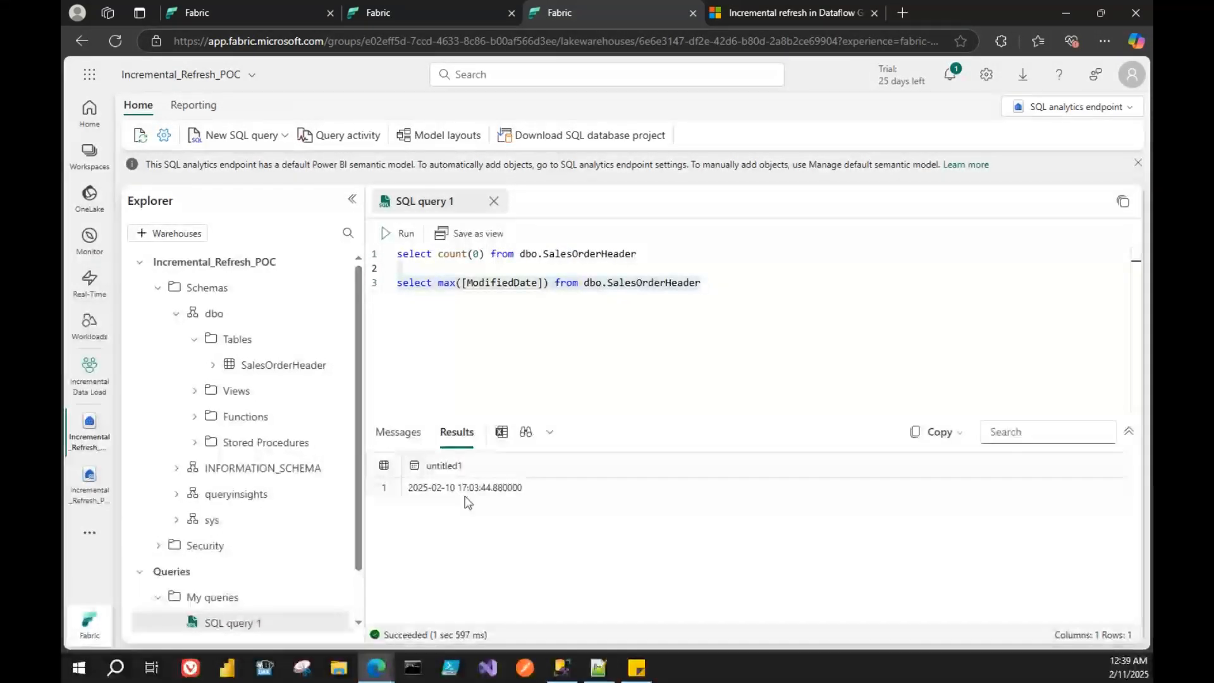
- Back in SQL Server Management Studio, replace the max ModifiedDate query with "select top 100 * from [Sales].[SalesOrderHeader]"
left_click(562, 668)
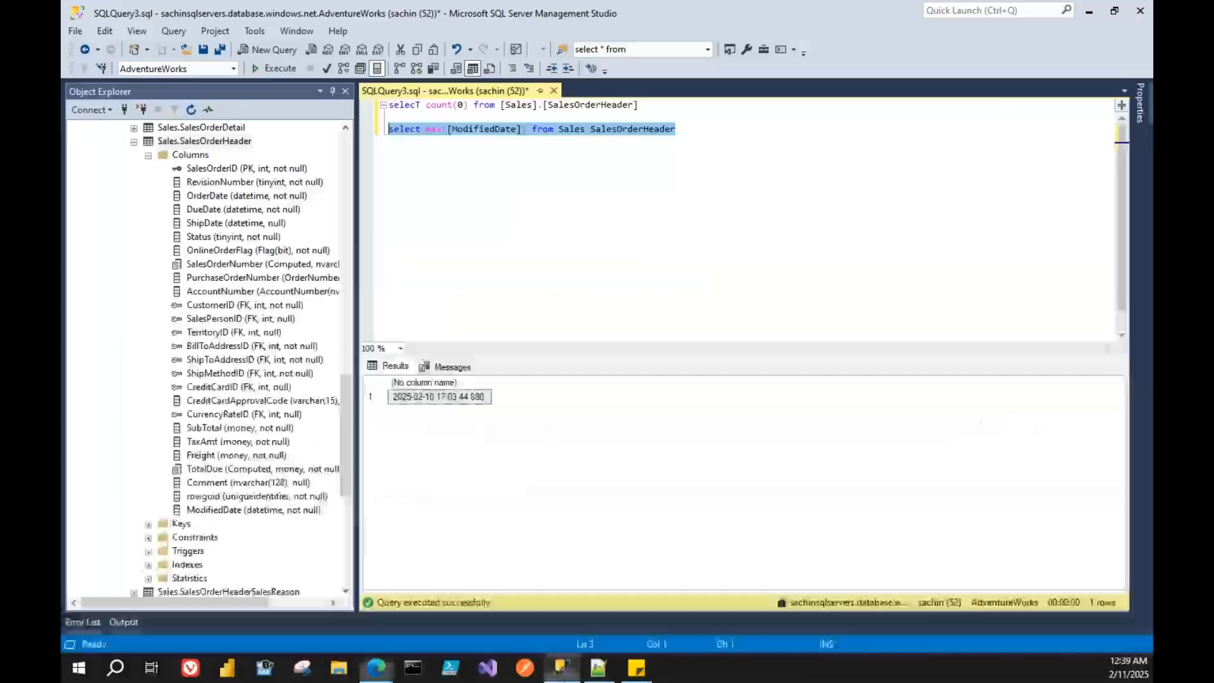
left_click(526, 259)
left_click_drag(426, 106, 477, 112)
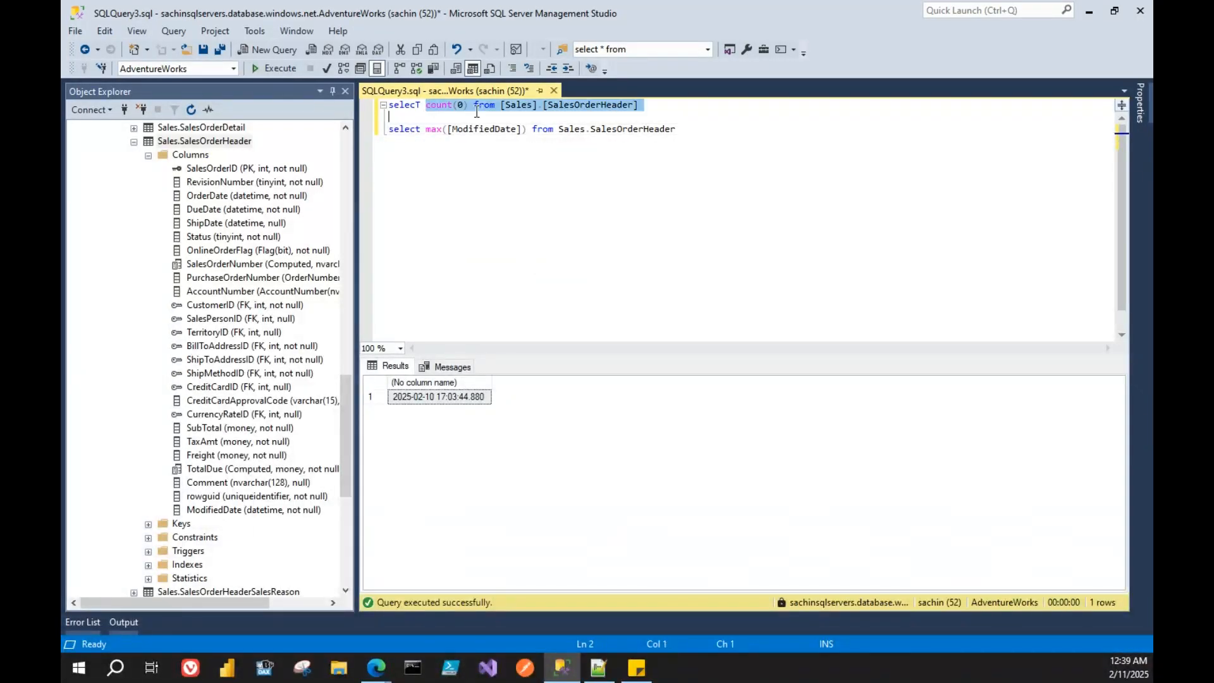
left_click_drag(683, 132, 358, 131)
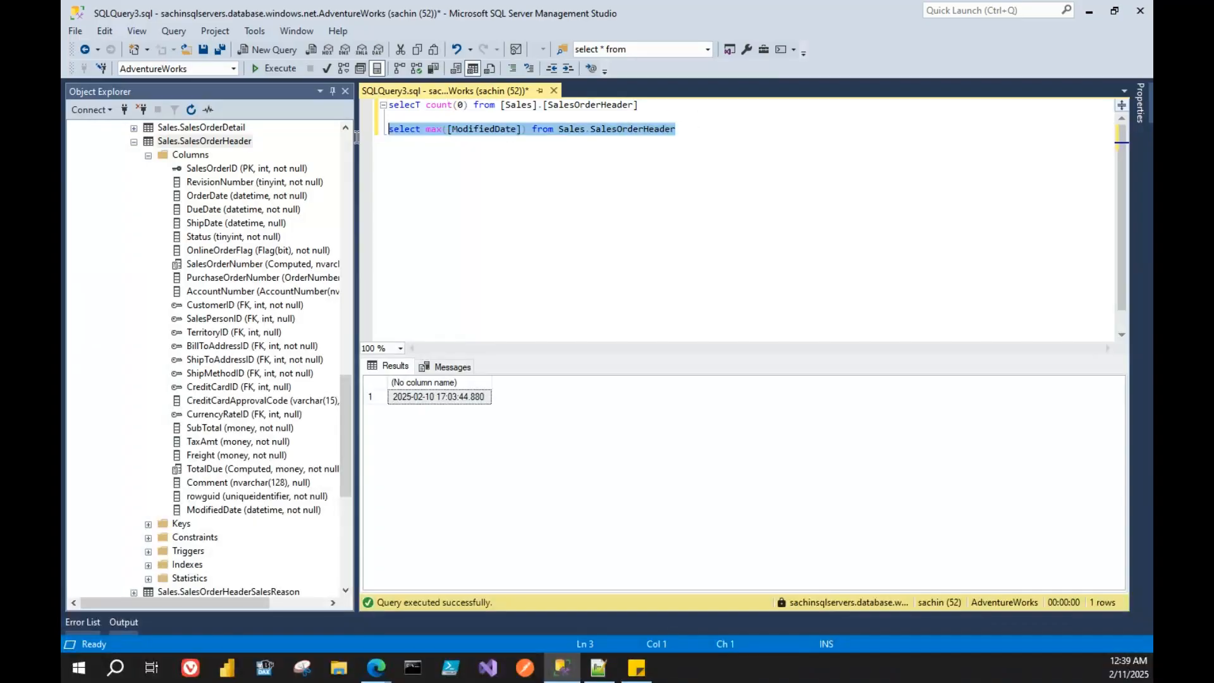
key("Delete")
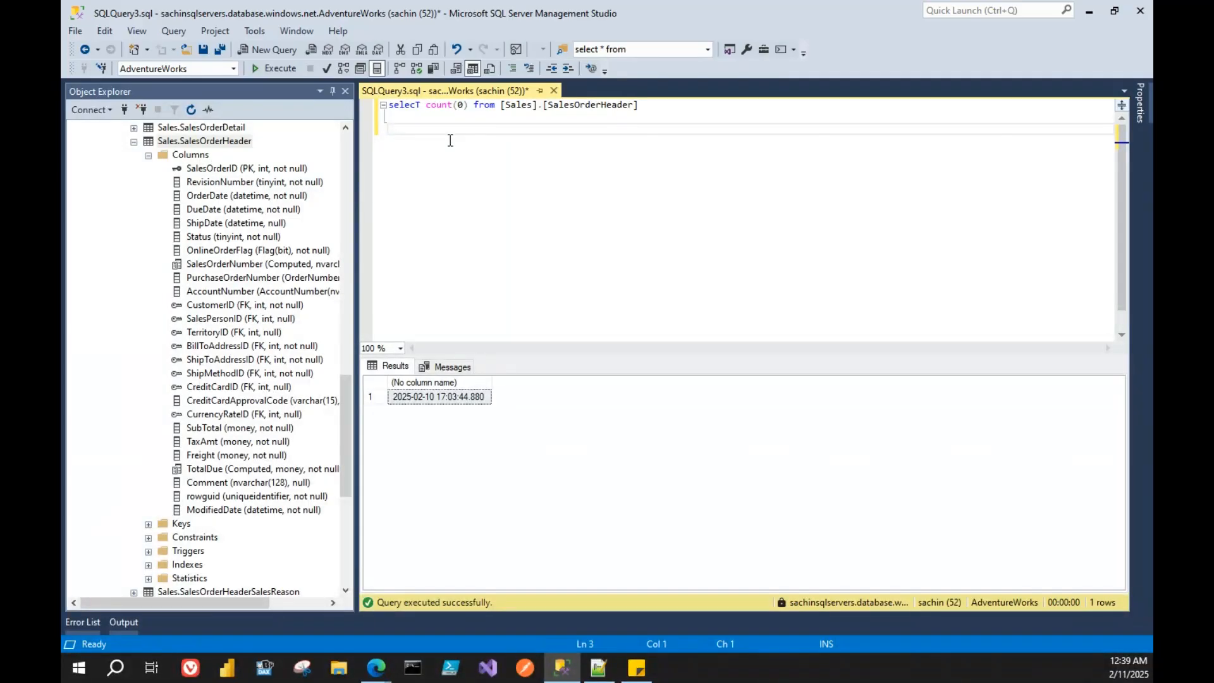
type("select top 100 * from")
left_click_drag(244, 145, 133, 127)
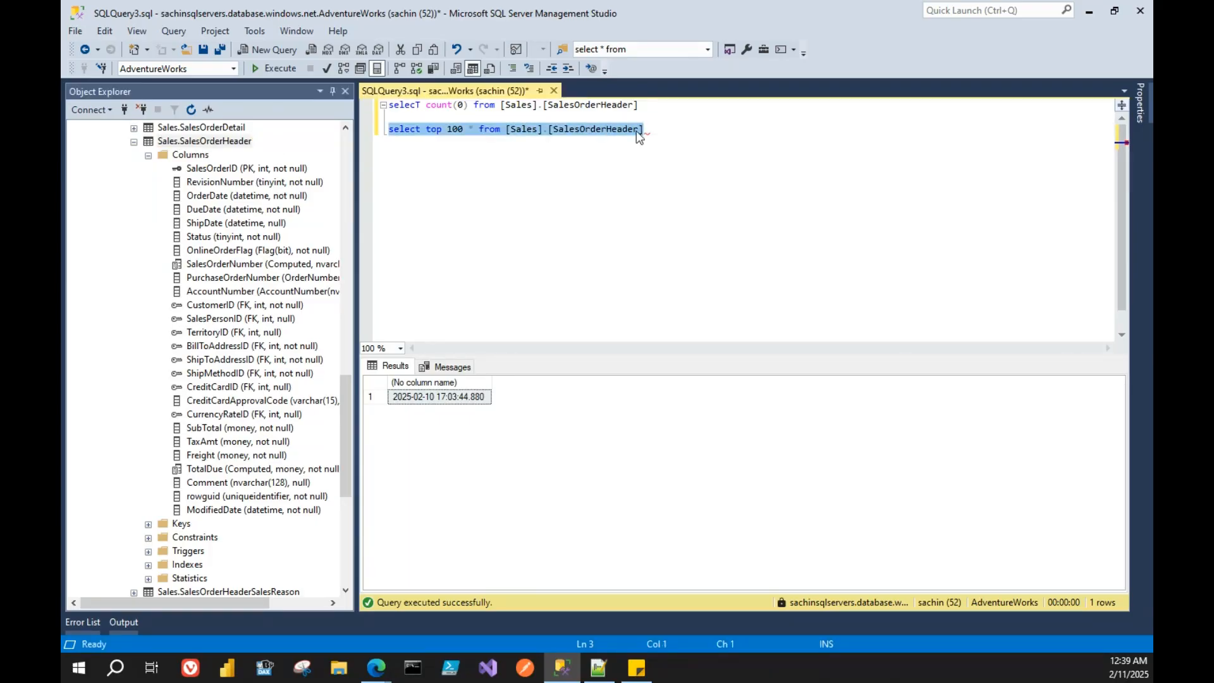
- Append "otder by 1 desc" to the top 100 query and run only that statement
left_click(697, 131)
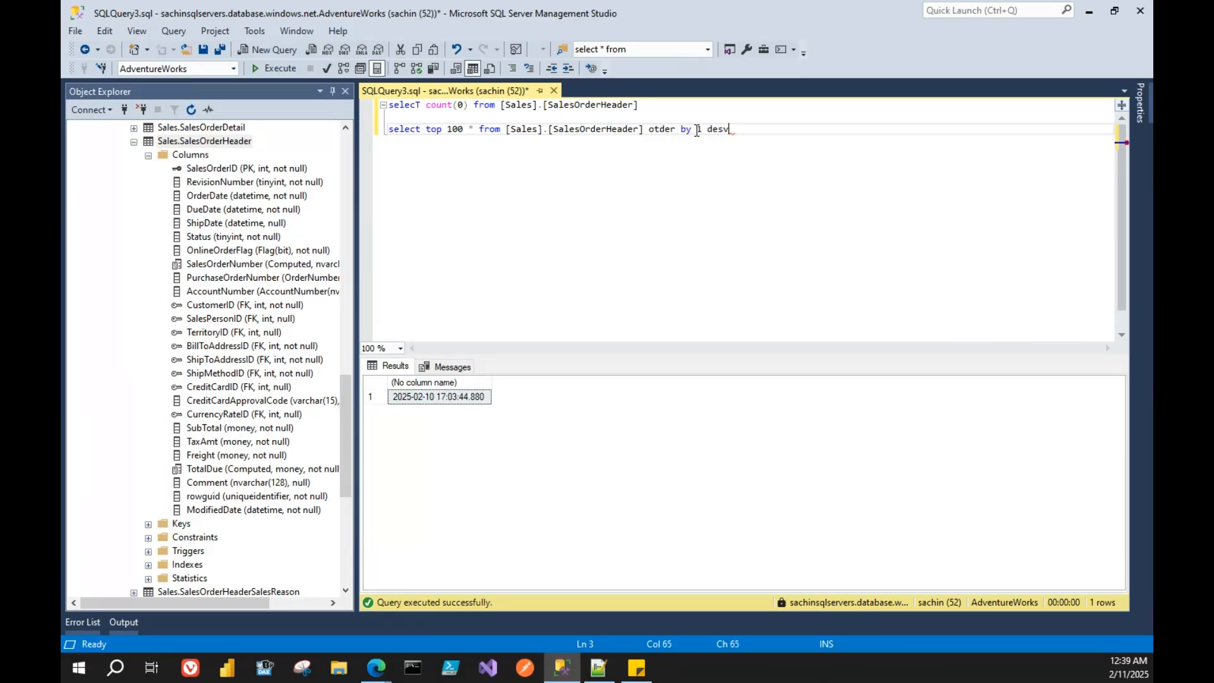
key("shift+Home")
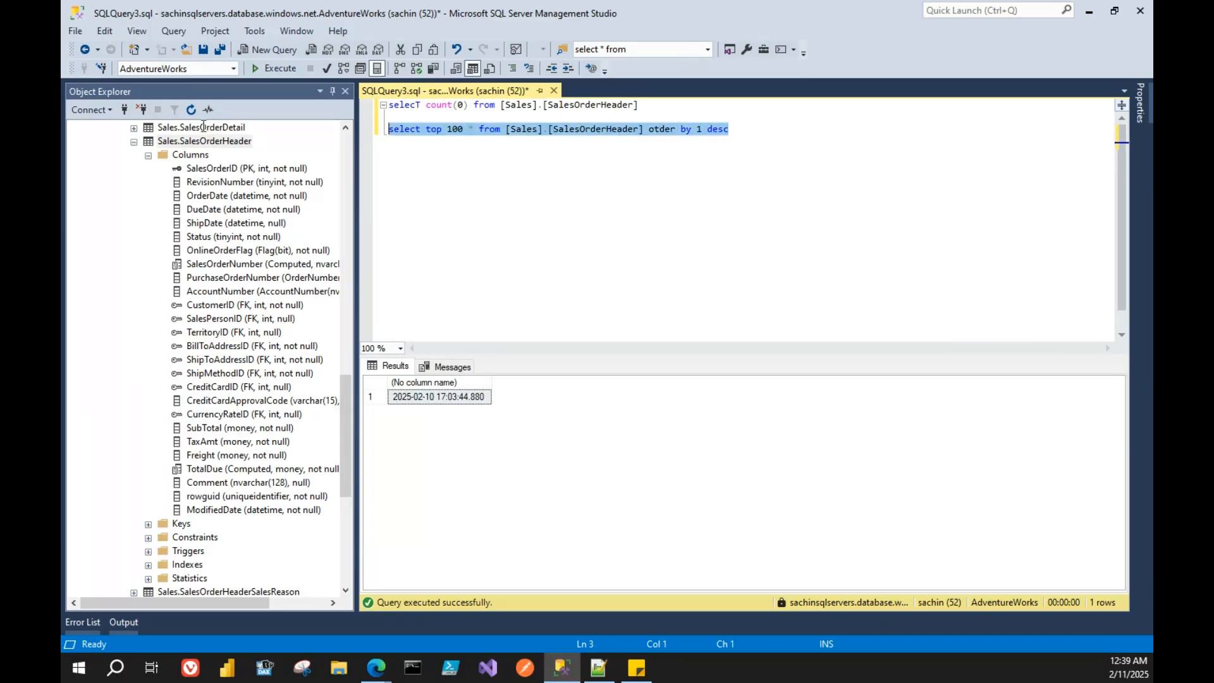
left_click(291, 67)
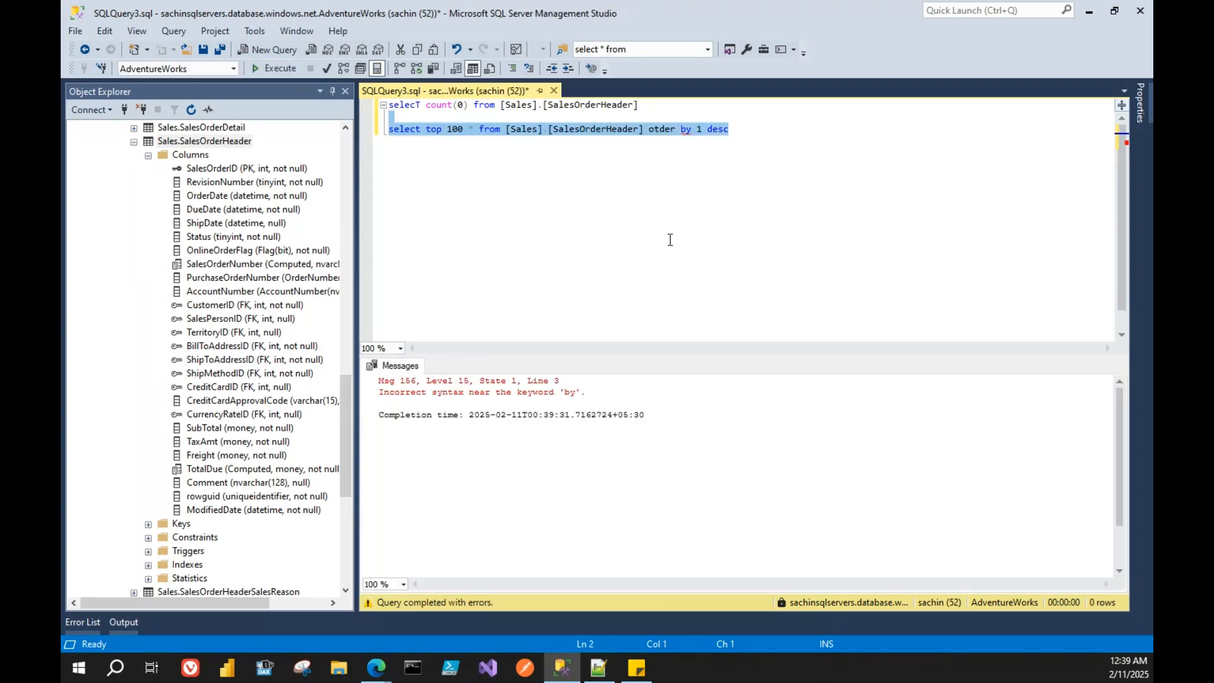
- Correct "otder" to "order" in the top 100 query, rerun it and select the first row's SalesOrderID
left_click(673, 131)
left_click_drag(763, 130, 294, 131)
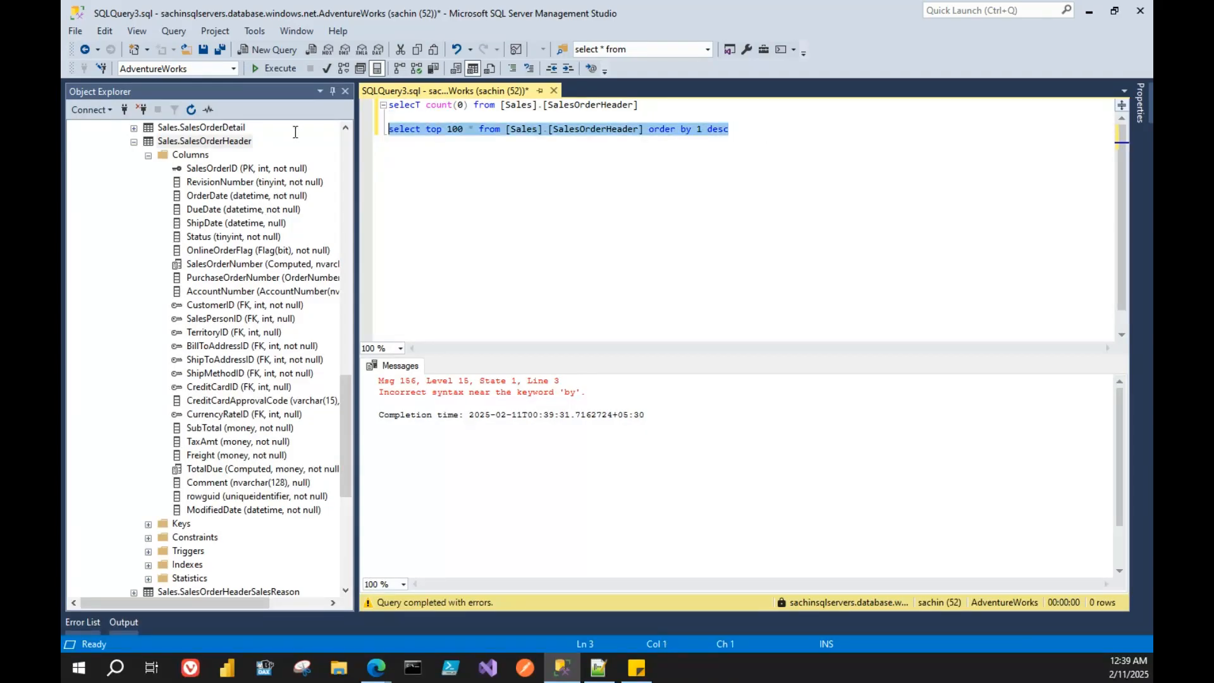
left_click(260, 69)
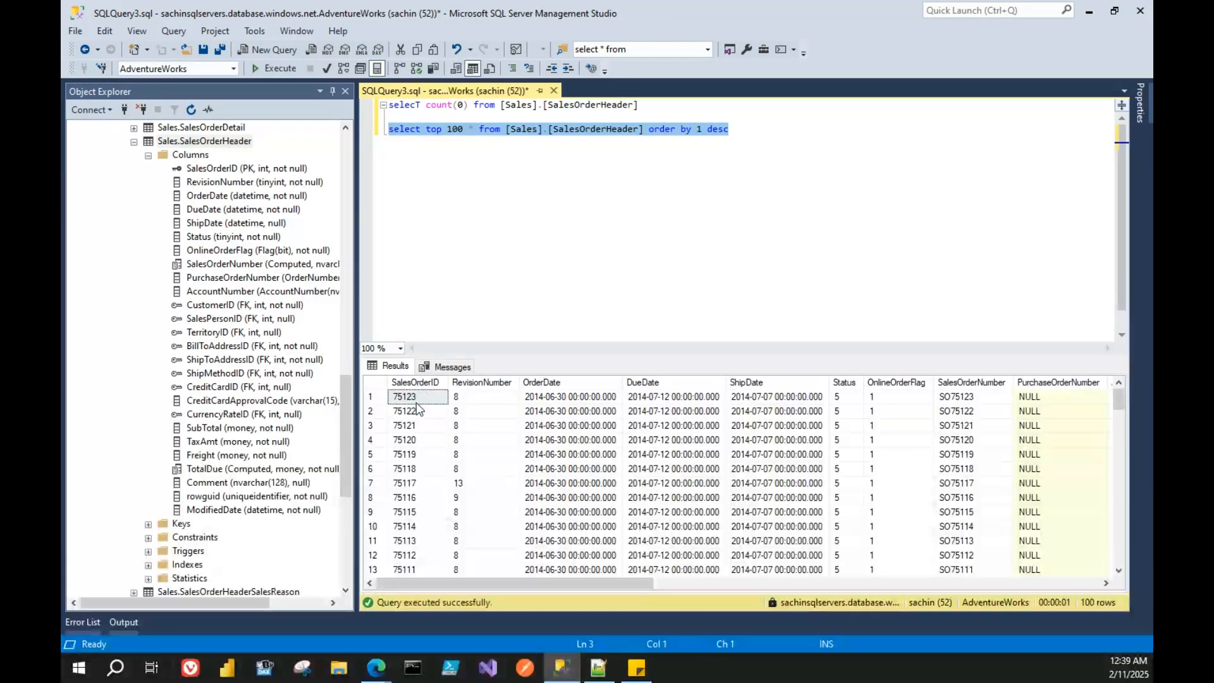
left_click(416, 399)
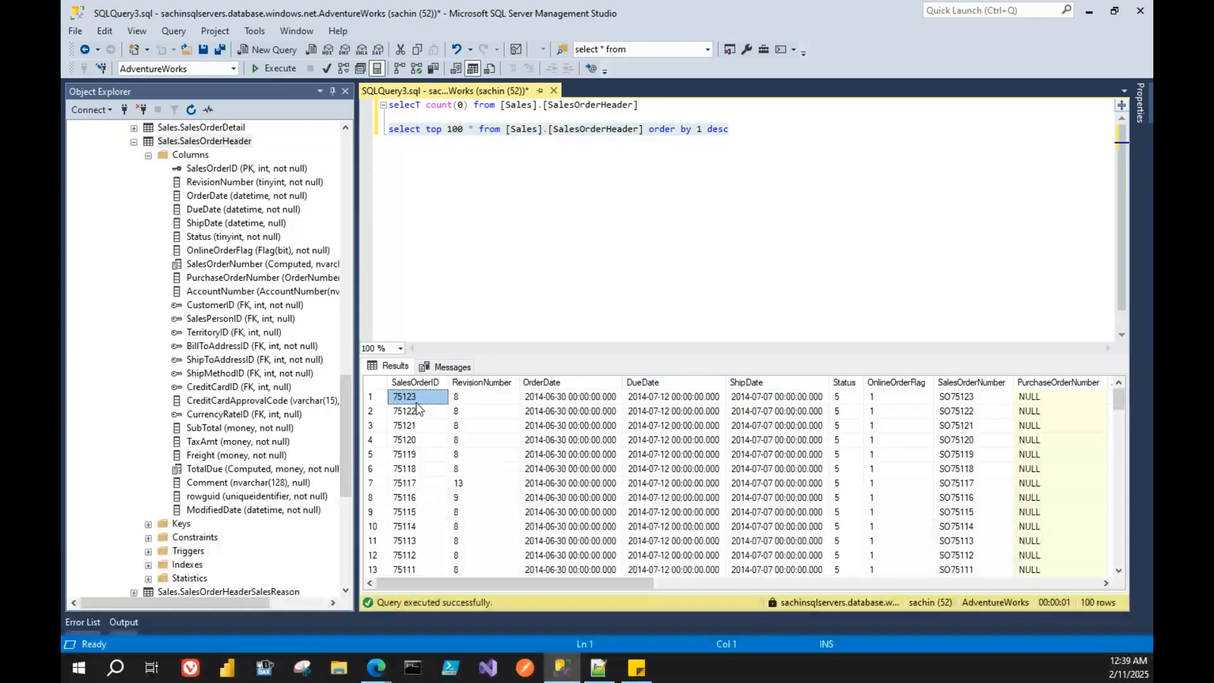
- Add ModifiedDate before the asterisk in the top 100 query, run it and select the first row's SalesOrderID
left_click(485, 166)
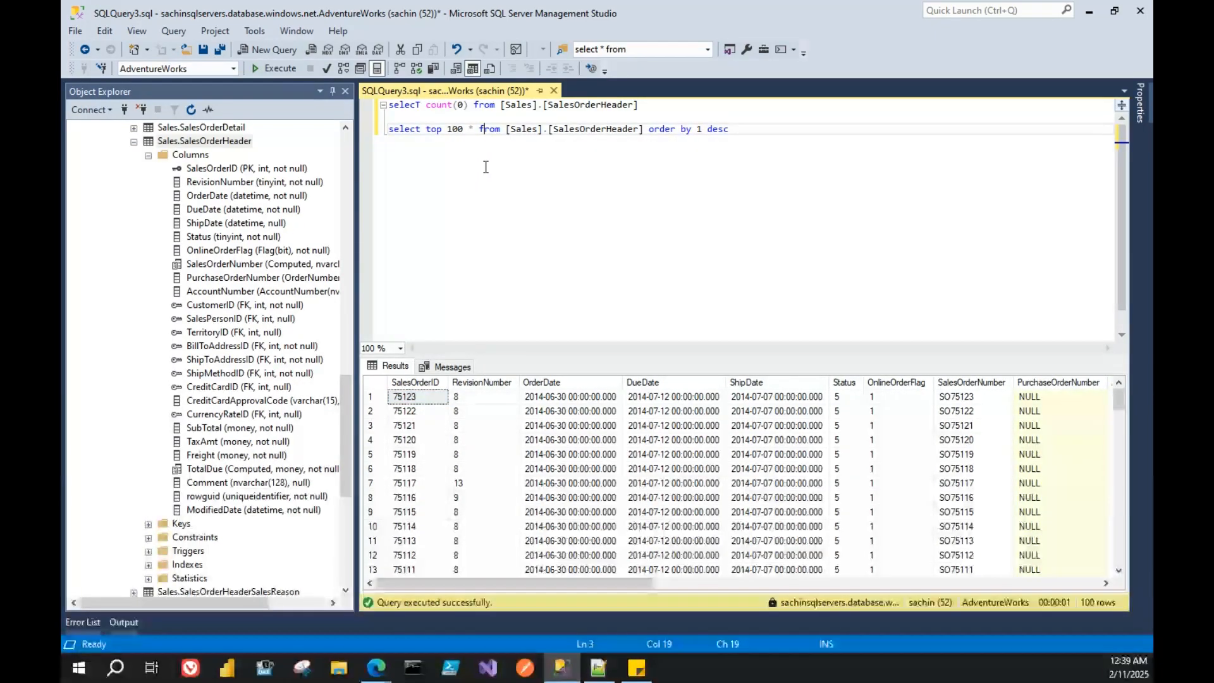
left_click(465, 130)
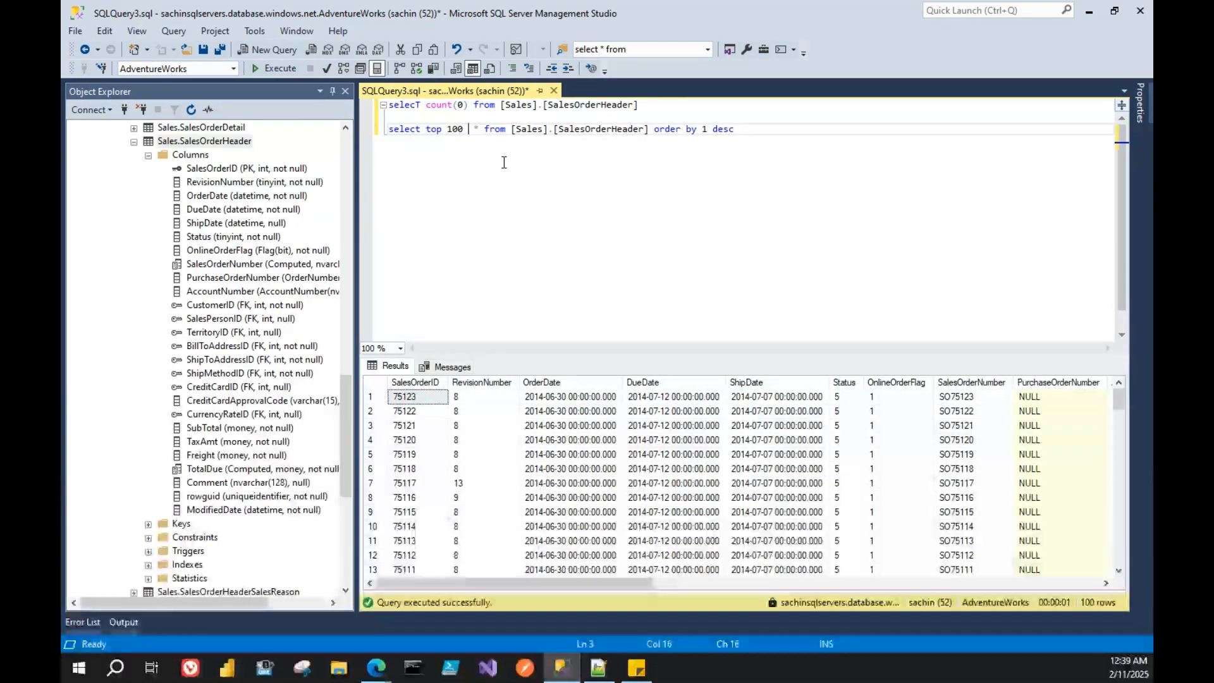
type("Mof,")
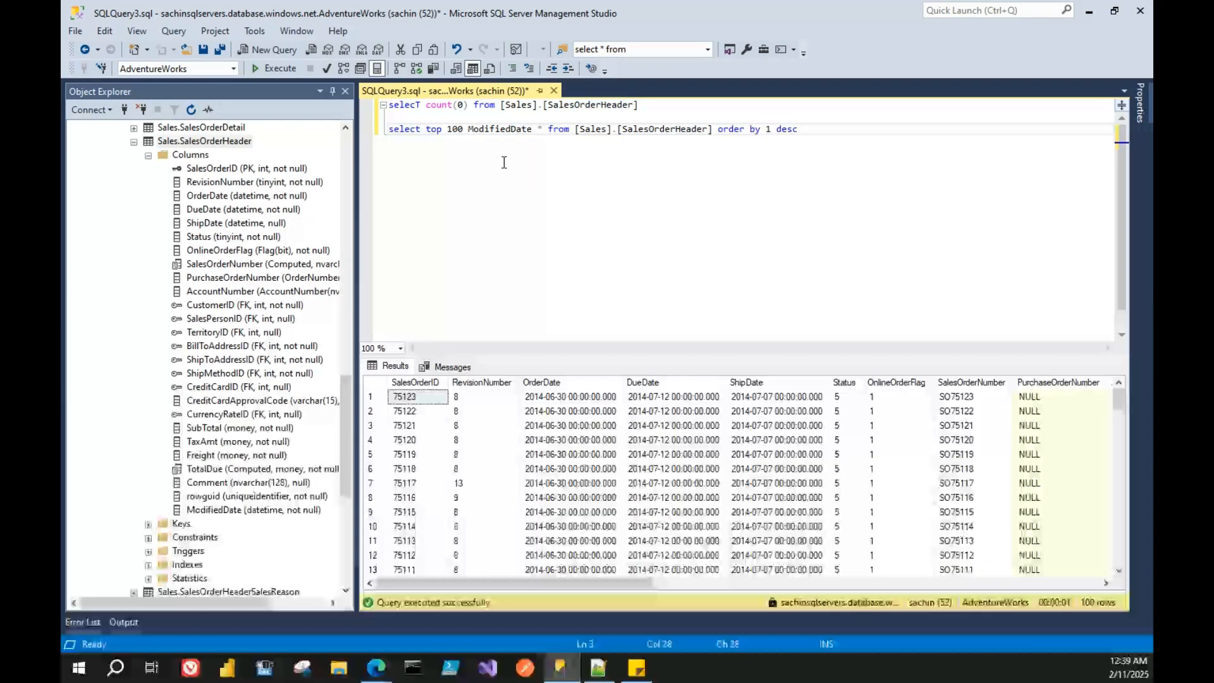
left_click_drag(812, 131, 388, 130)
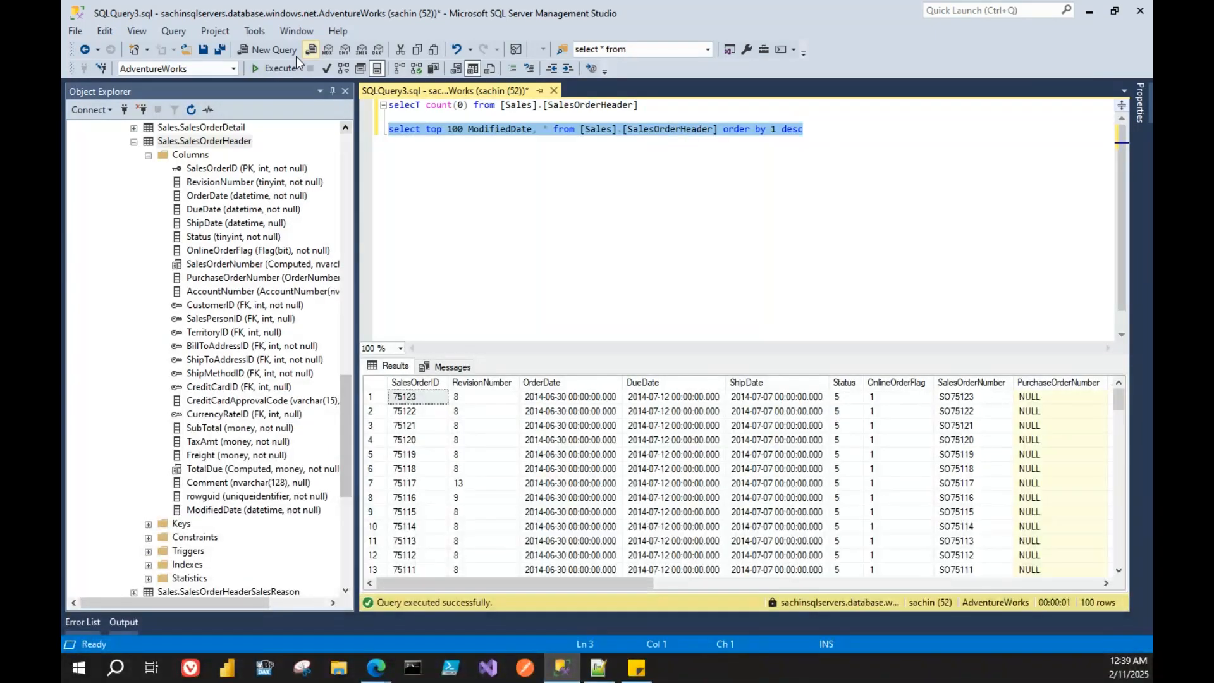
left_click(280, 68)
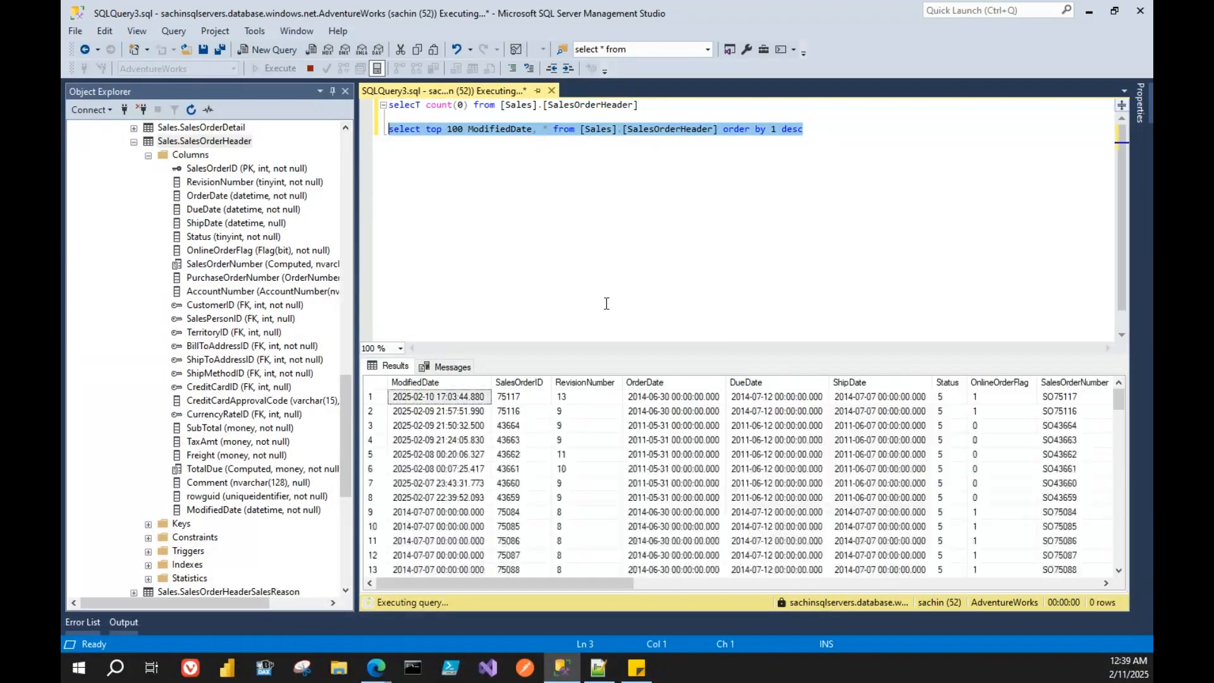
left_click(512, 398)
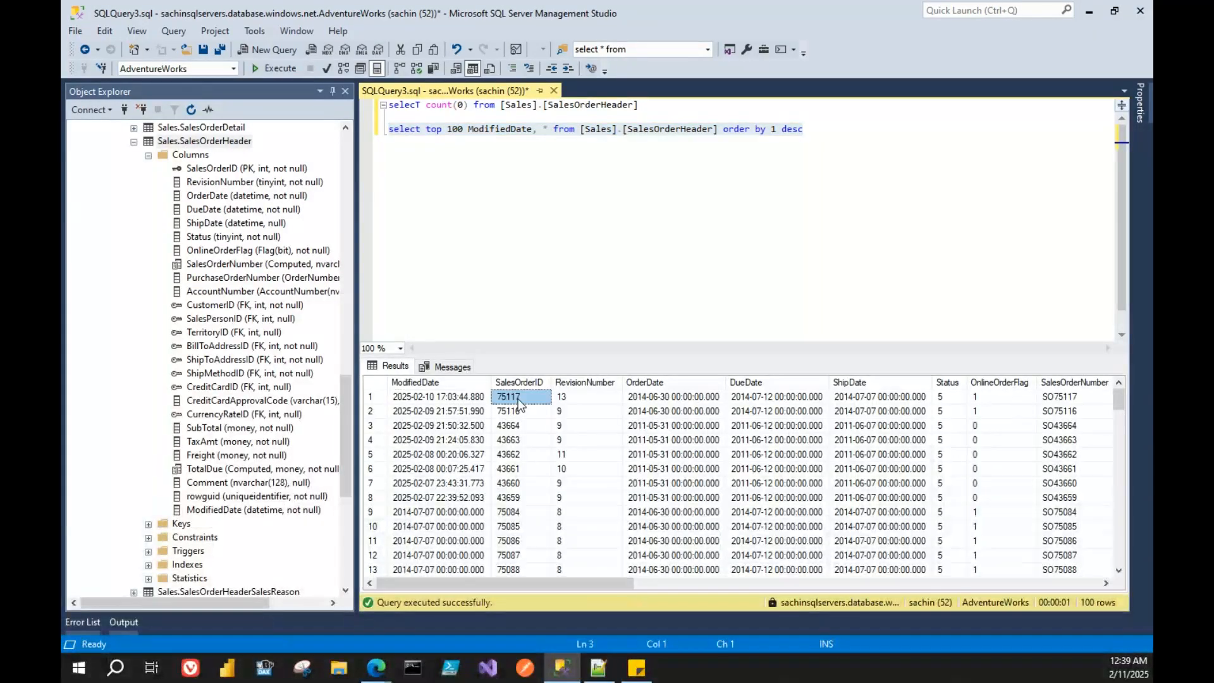
- Change the top 100 query to order by 2 desc, rerun it and select the first row's SalesOrderID
left_click(773, 131)
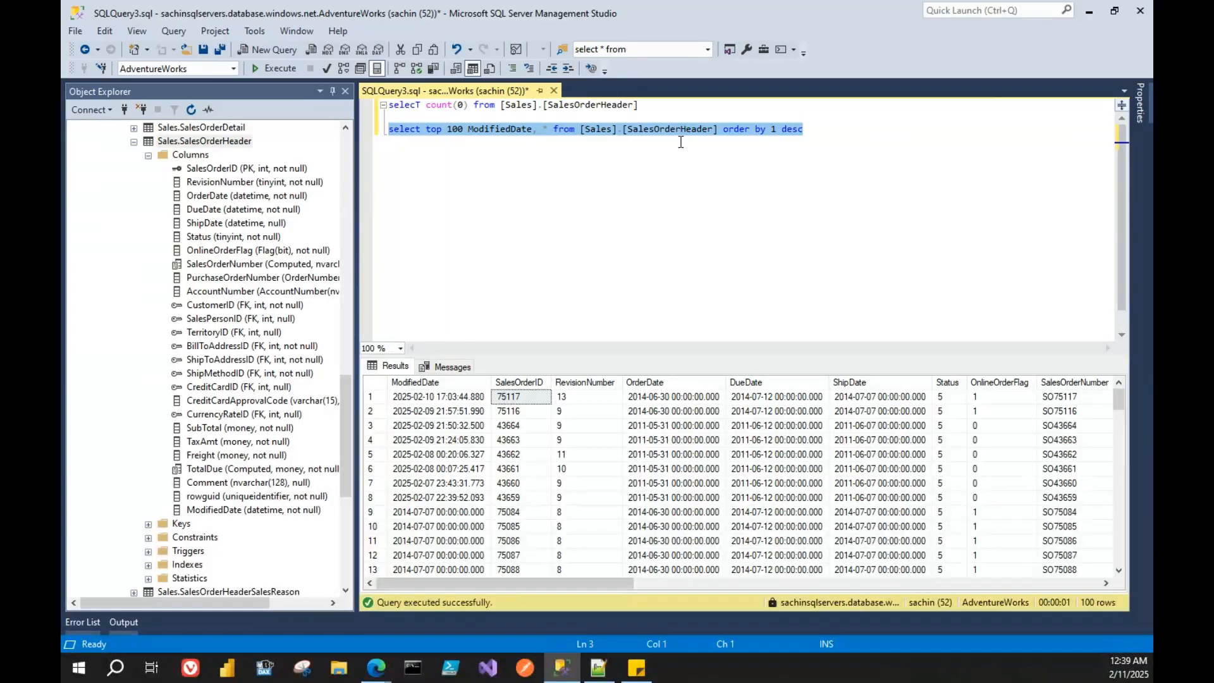
left_click(771, 130)
type("2")
left_click_drag(804, 129, 269, 127)
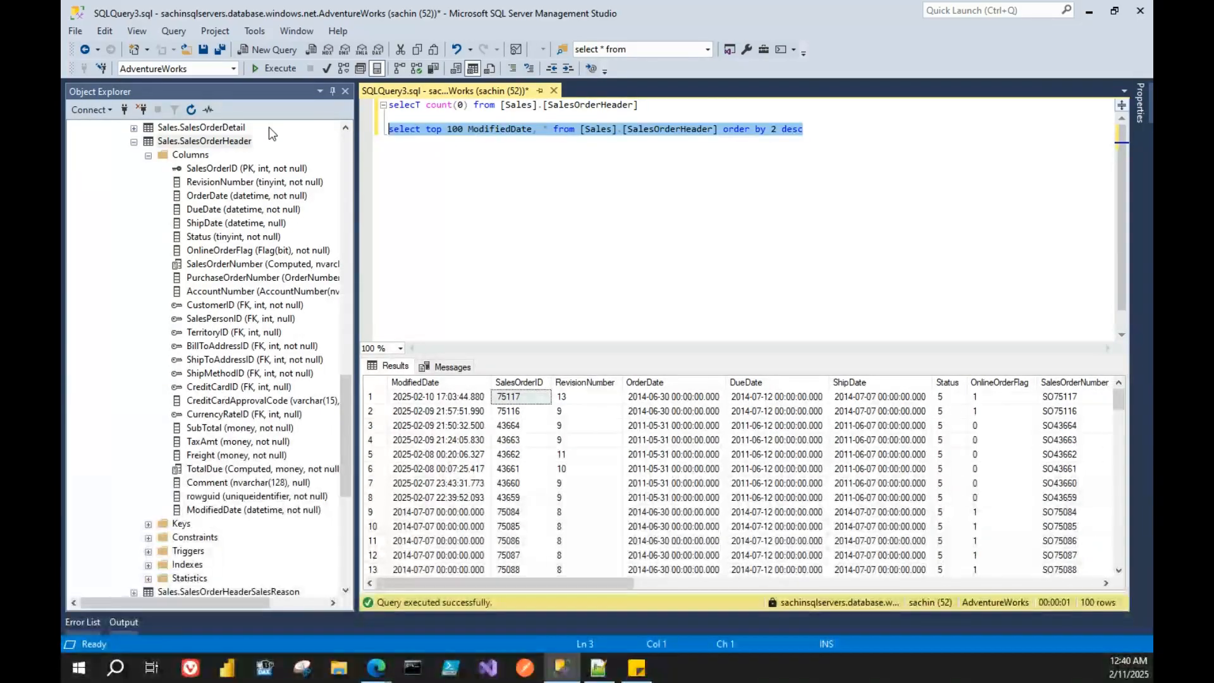
left_click(260, 68)
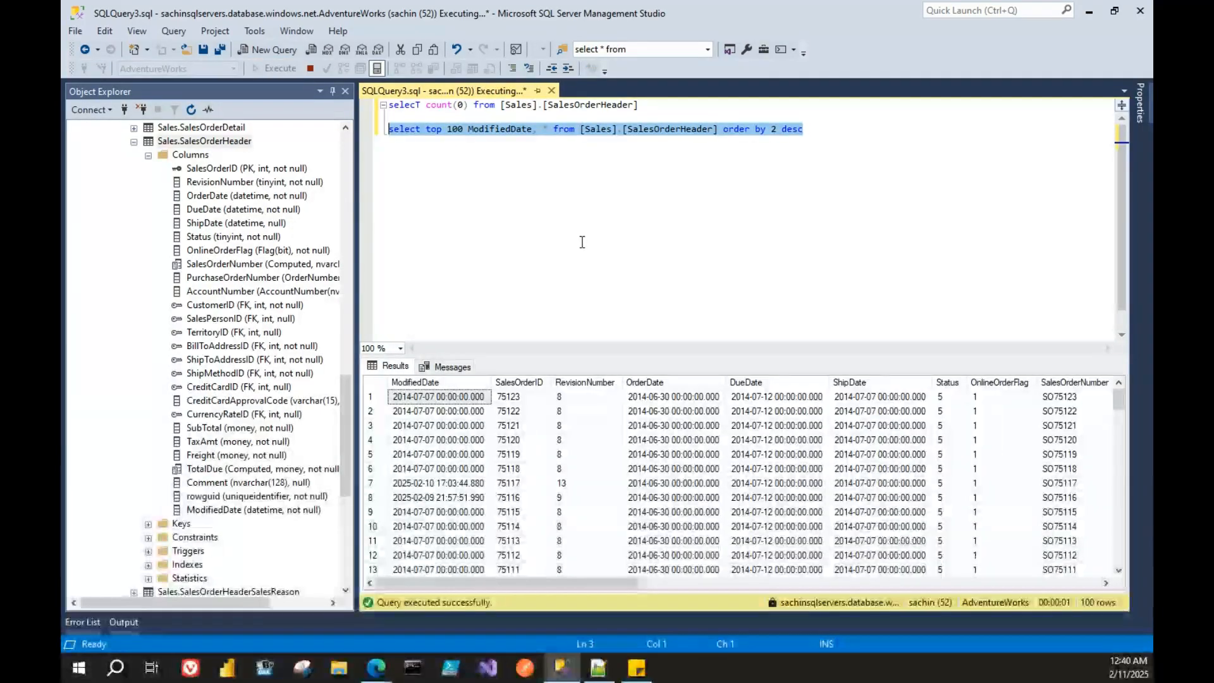
left_click(519, 398)
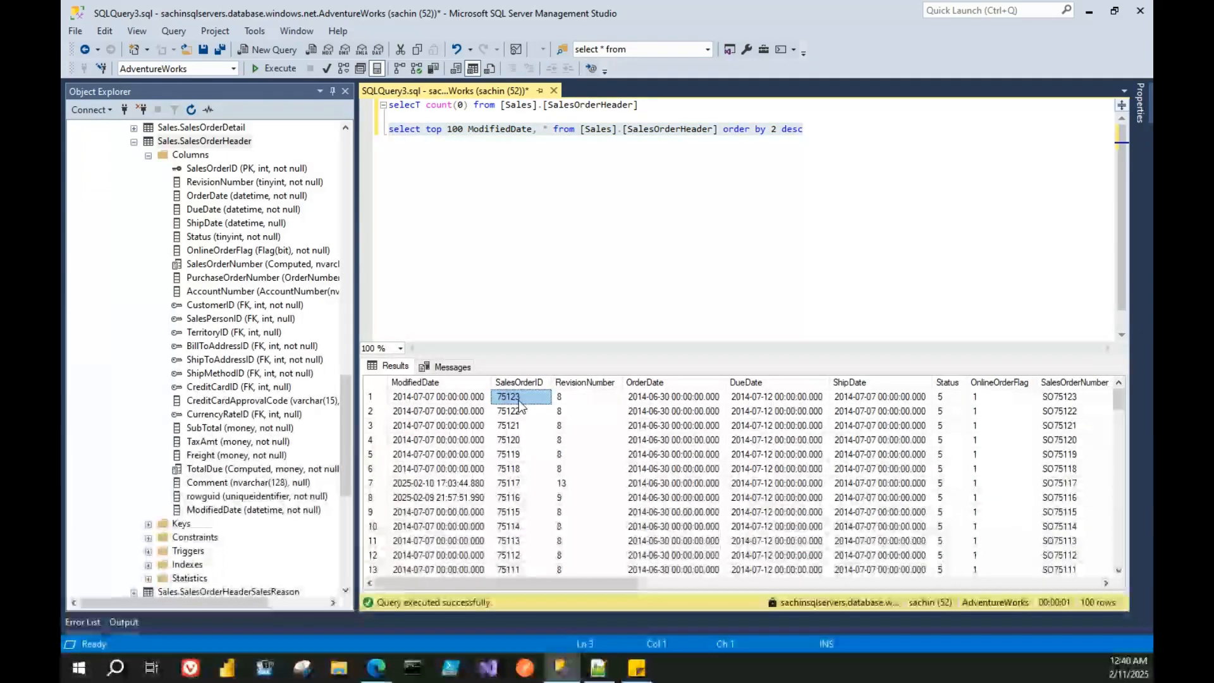
- Start an update statement for [Sales].[SalesOrderHeader] below the top 100 query
left_click(826, 156)
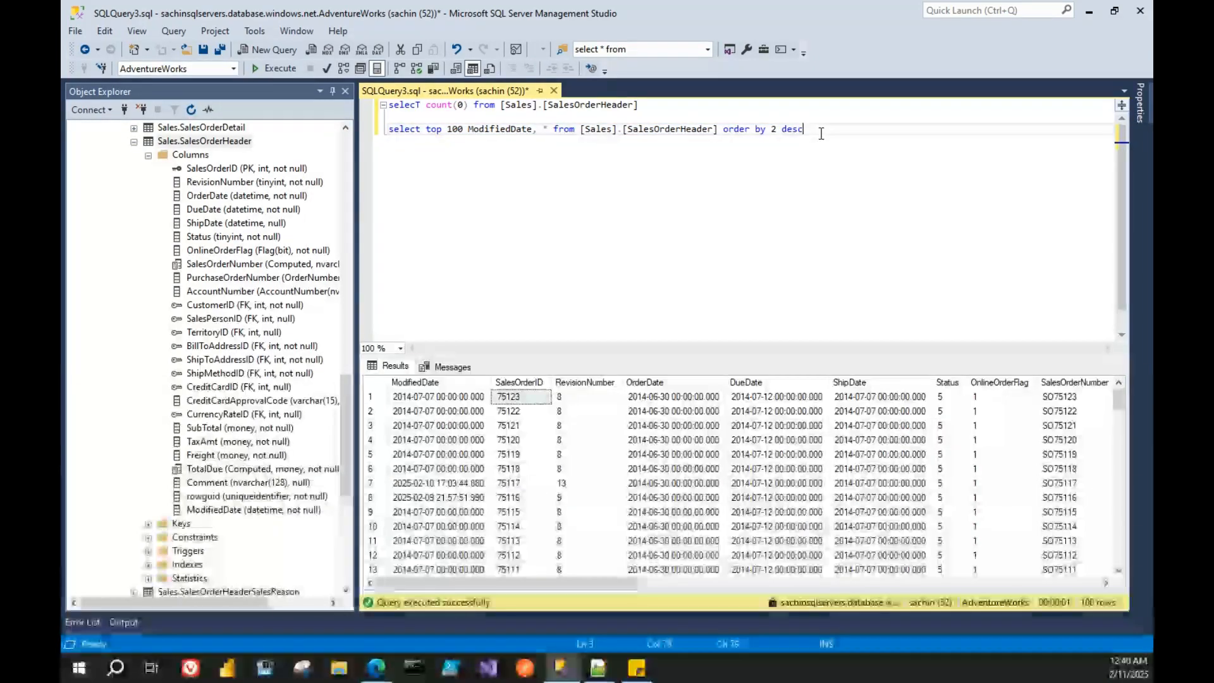
key("Return")
key("Return")
type("update")
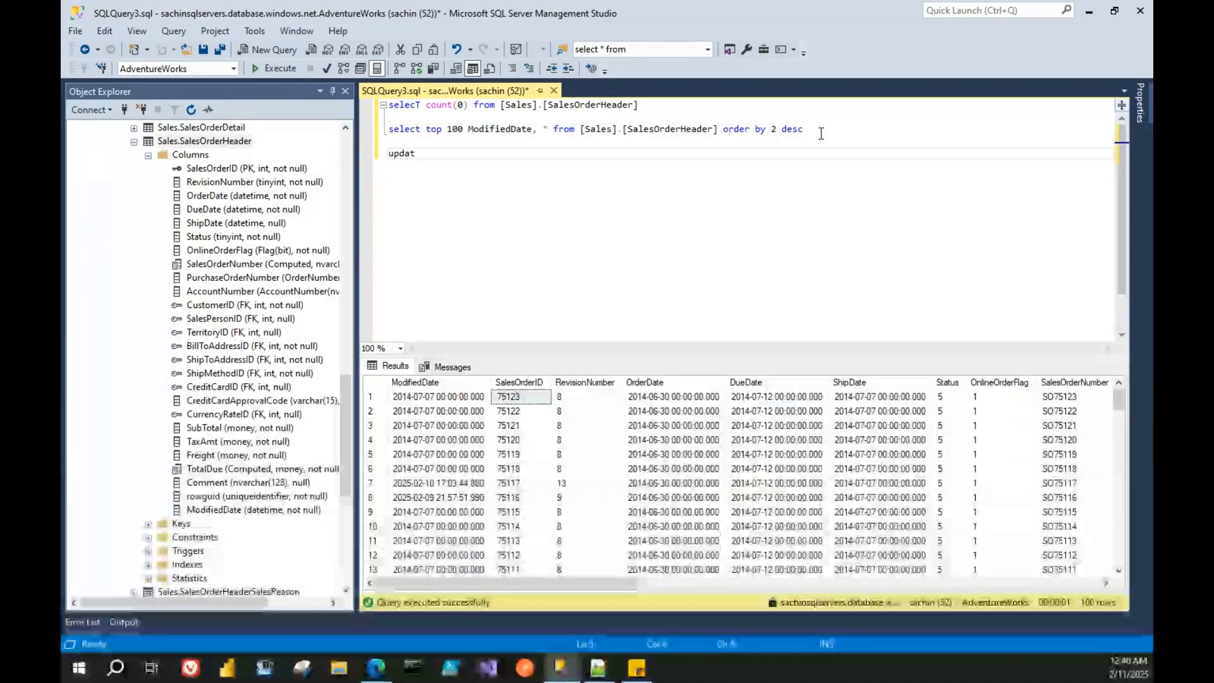
left_click(581, 129)
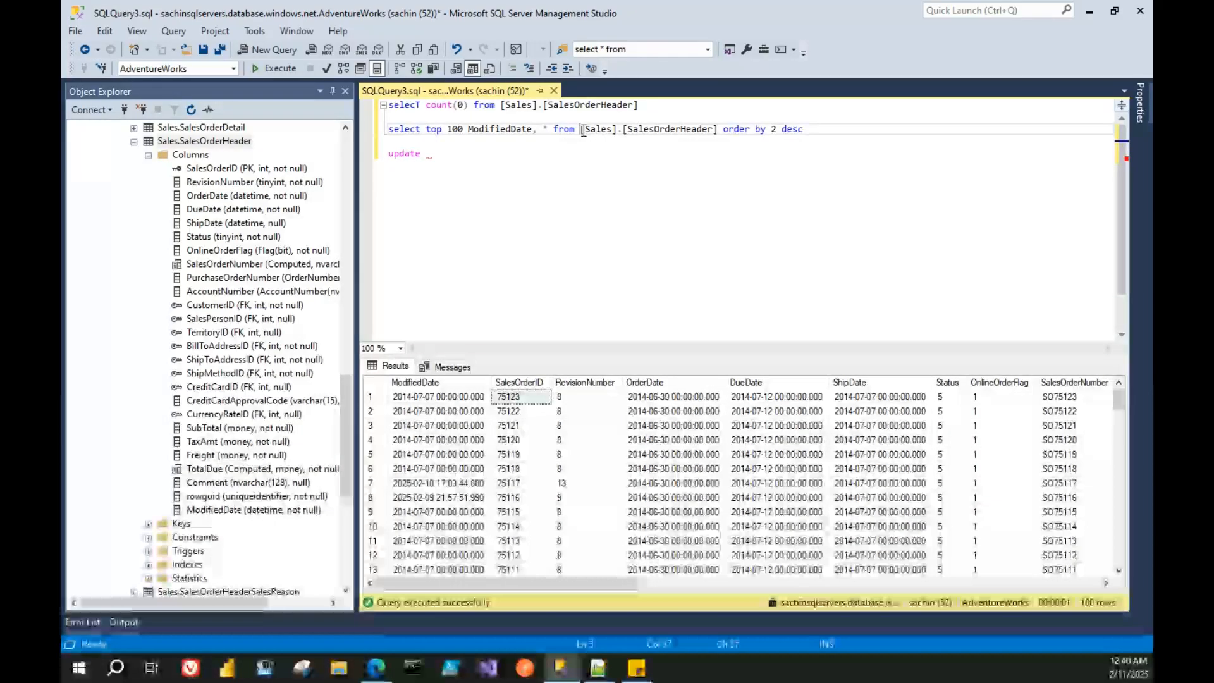
left_click(720, 129, "shift")
key("ctrl+c")
left_click(475, 168)
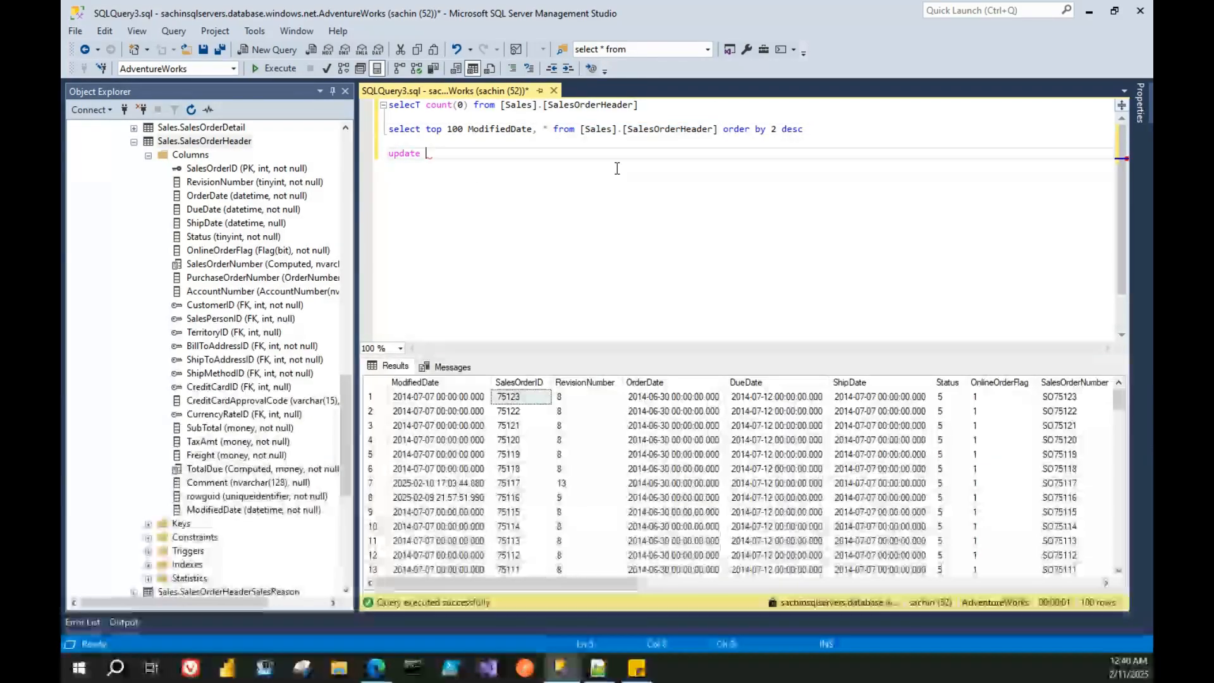
key("ctrl+v")
- Complete the update with set ModifiedDate=GETDATE() where SalesOrderID equals the first result row's ID, and run only that statement
type("set M")
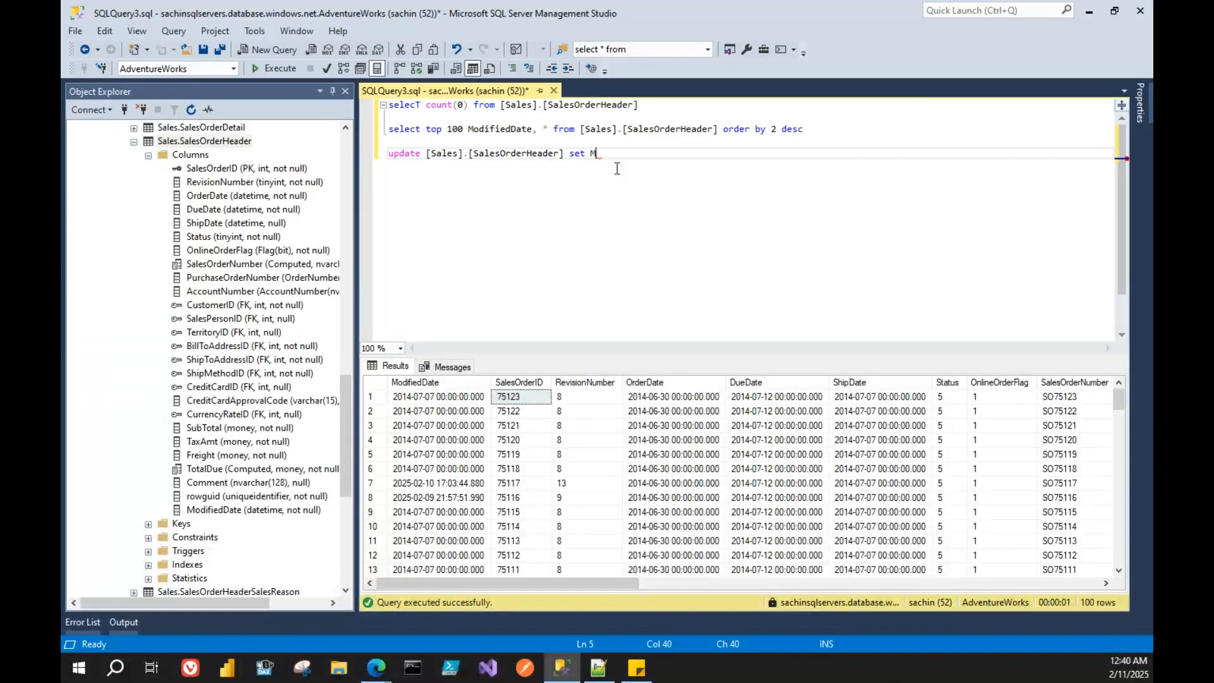
type("odifiedDate=getdate() w")
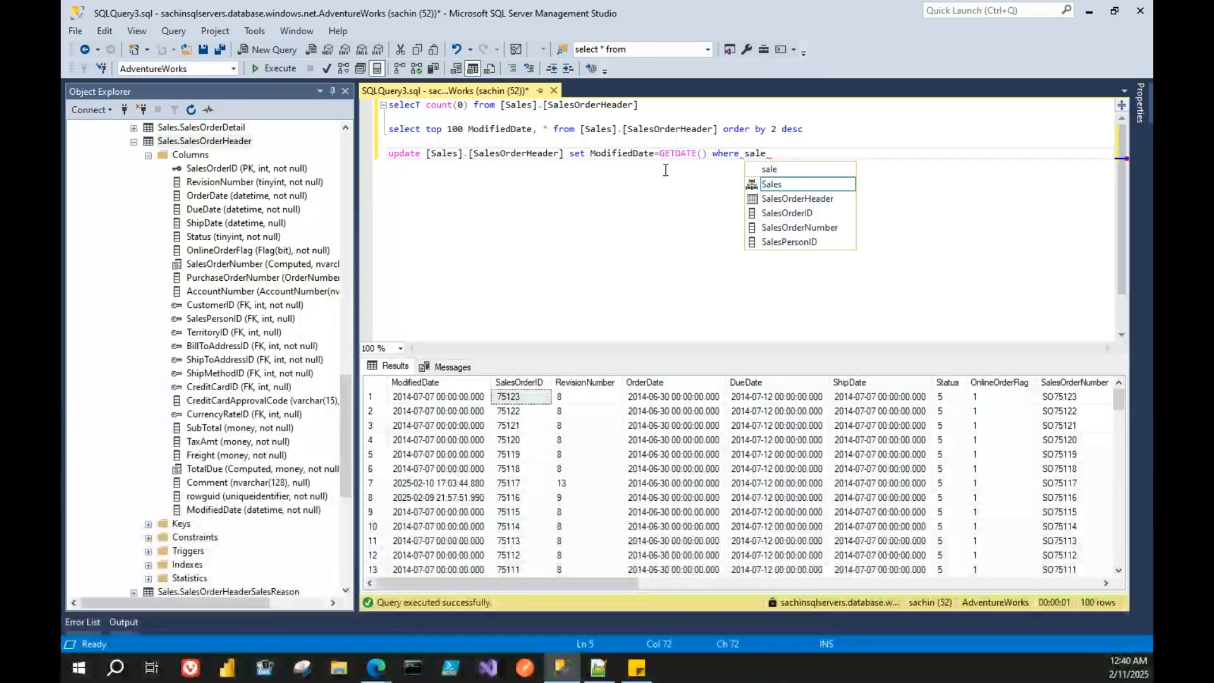
double_click(788, 216)
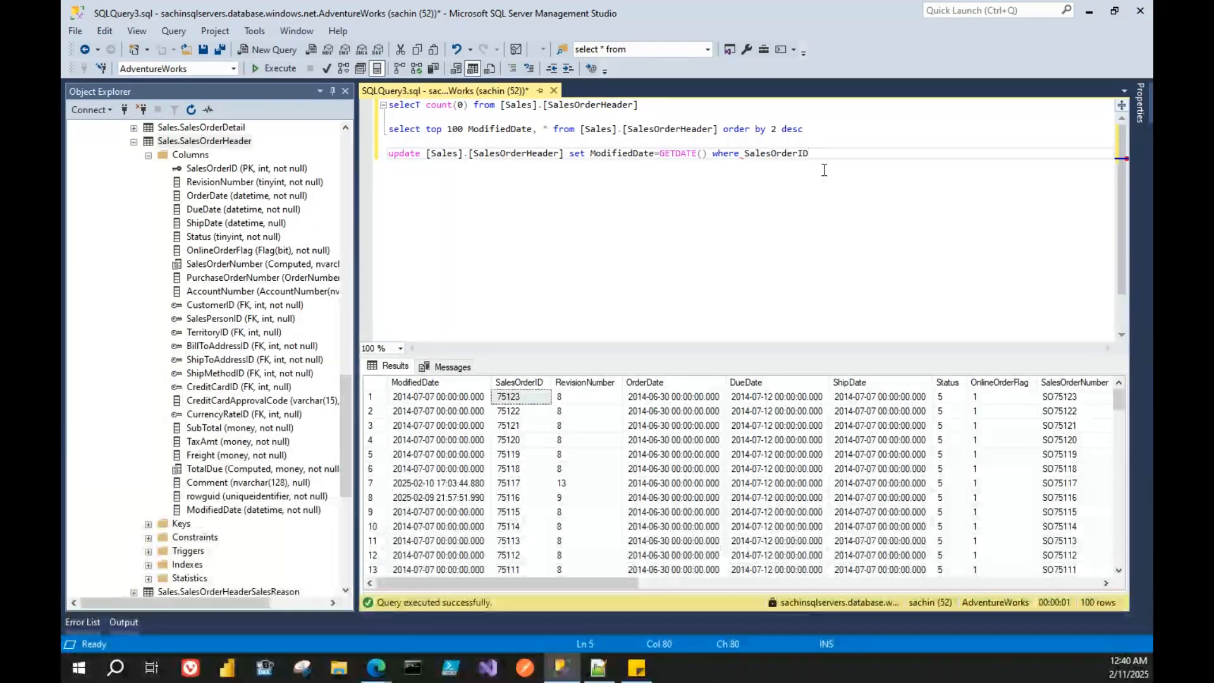
left_click(516, 401)
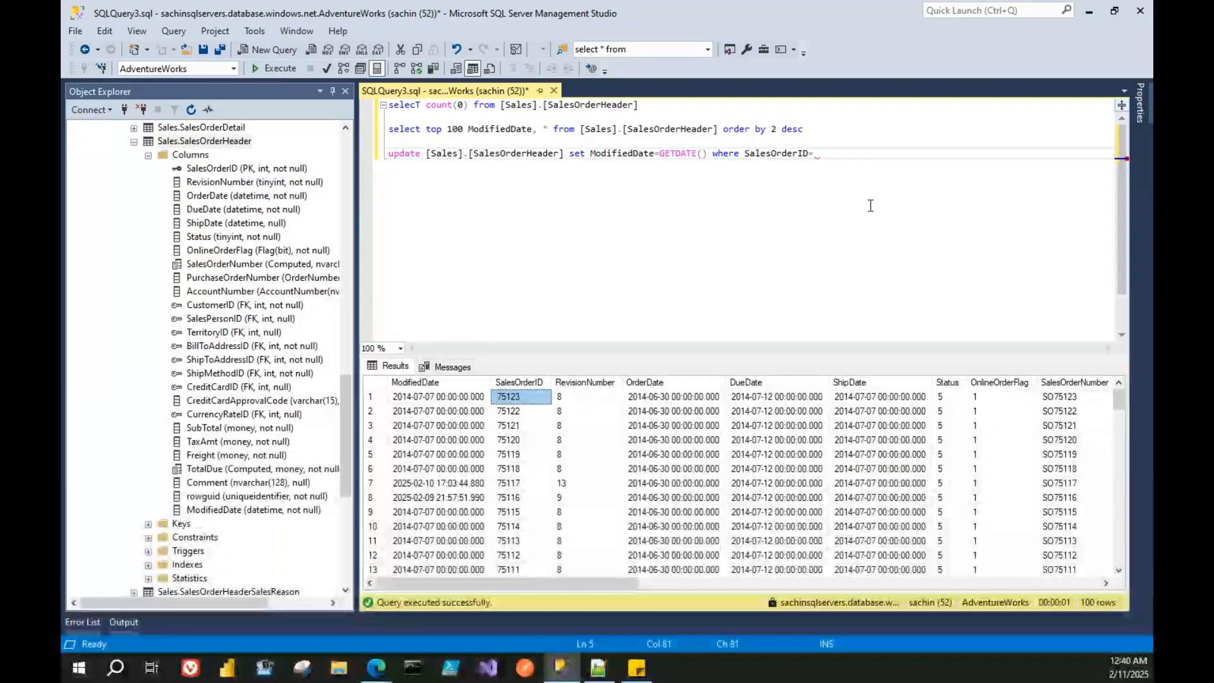
left_click(911, 173)
key("shift+Home")
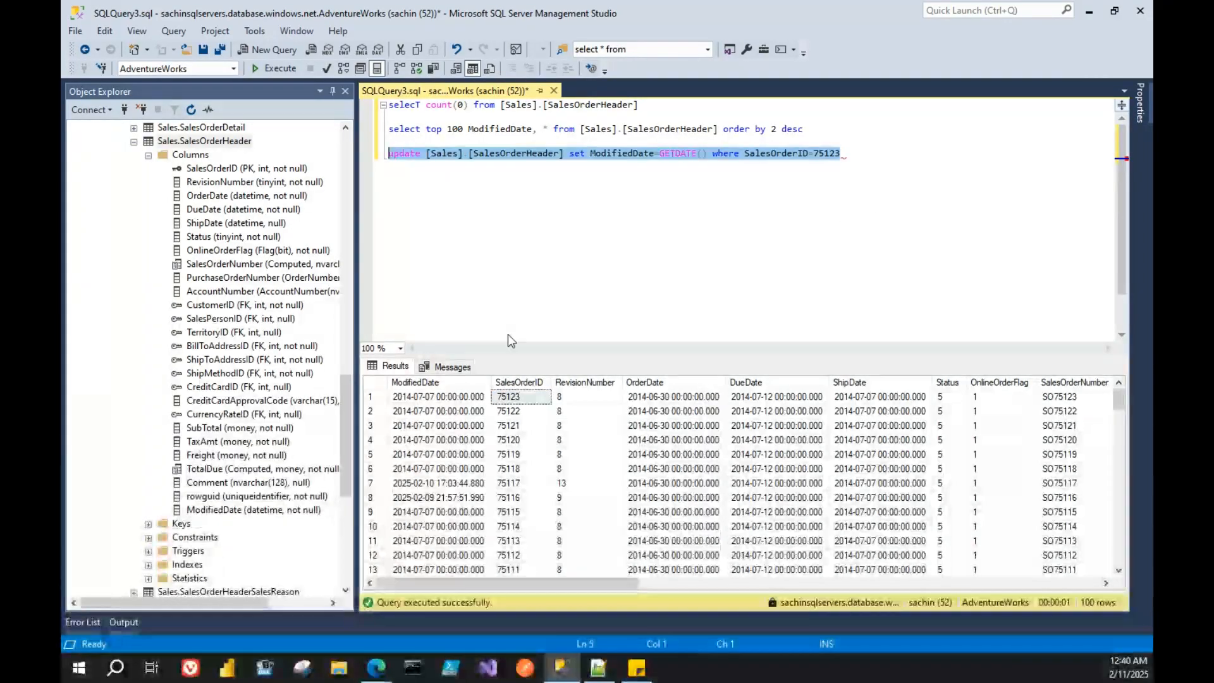
key("F5")
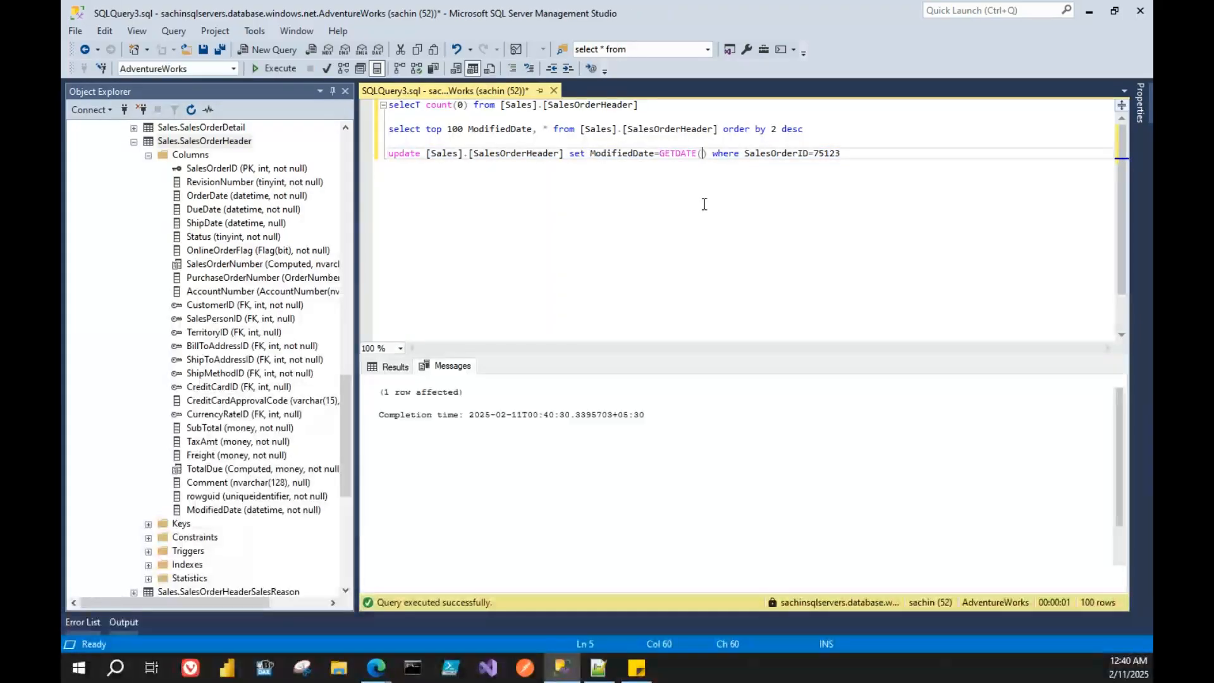
- Comment out the intact update statement, rerun only the top 100 query and select the first result row
left_click(704, 204)
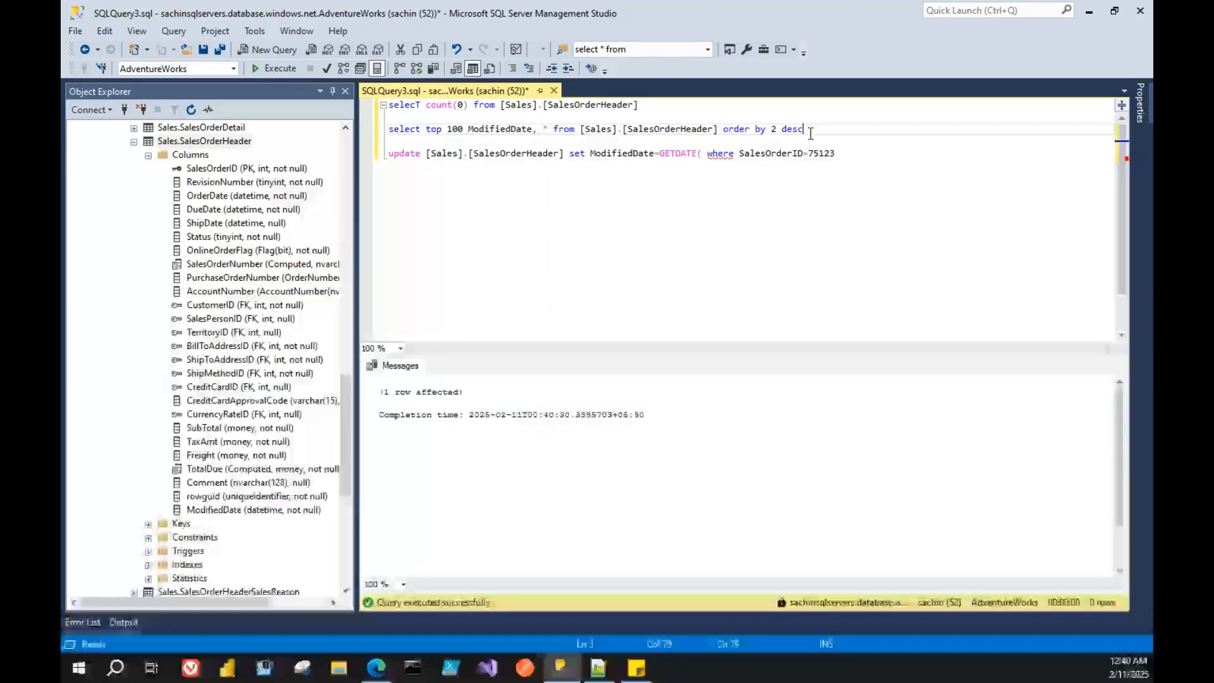
type(")")
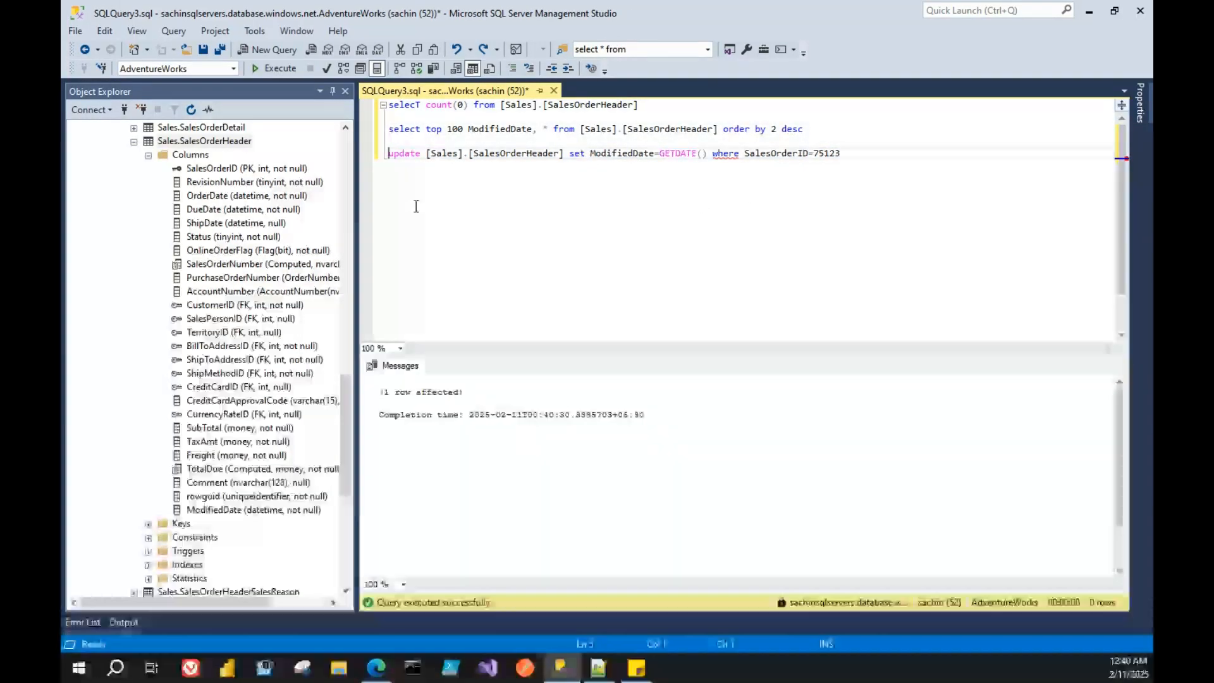
left_click(384, 154)
type("--")
left_click_drag(803, 129, 264, 137)
key("F5")
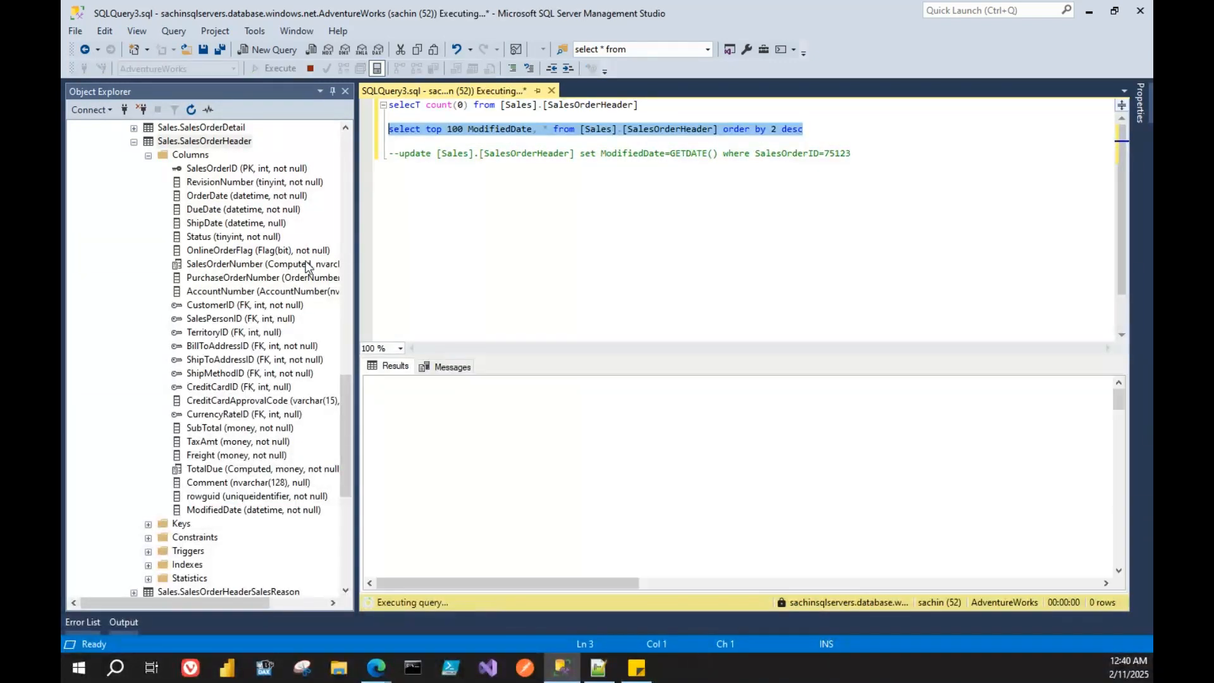
left_click(371, 398)
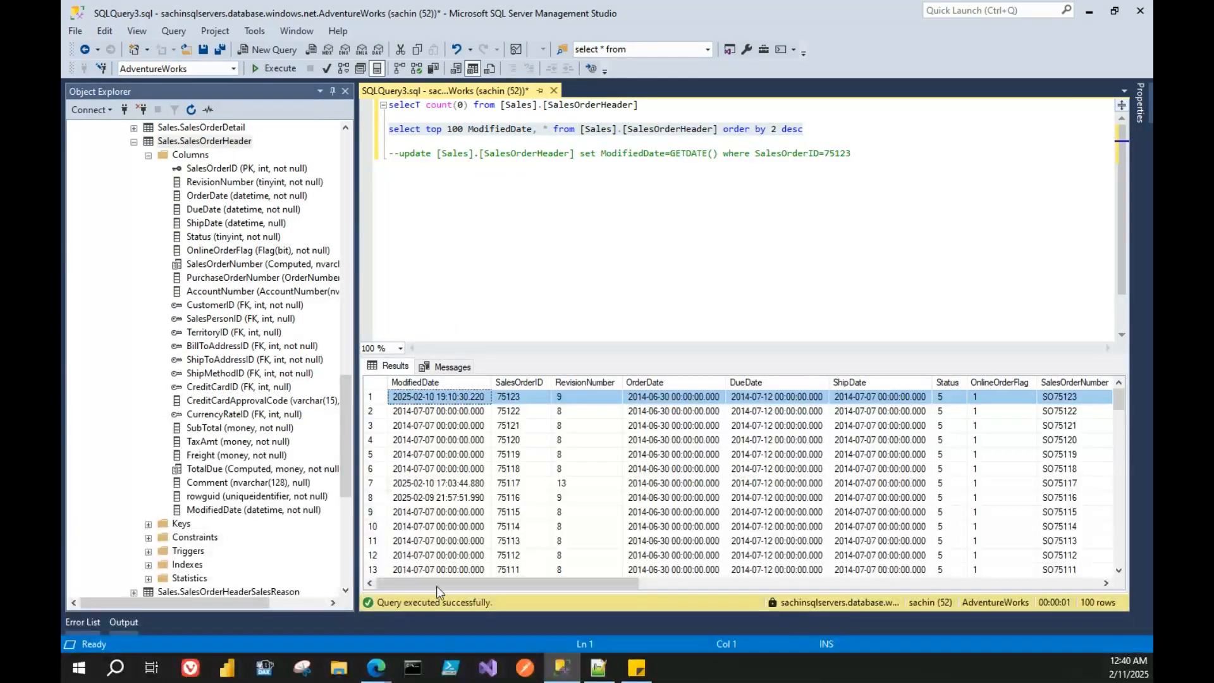
- Switch to the Incremental DataFlow in Fabric and save its privacy settings with privacy level checks ignored
mouse_move(376, 668)
left_click(200, 595)
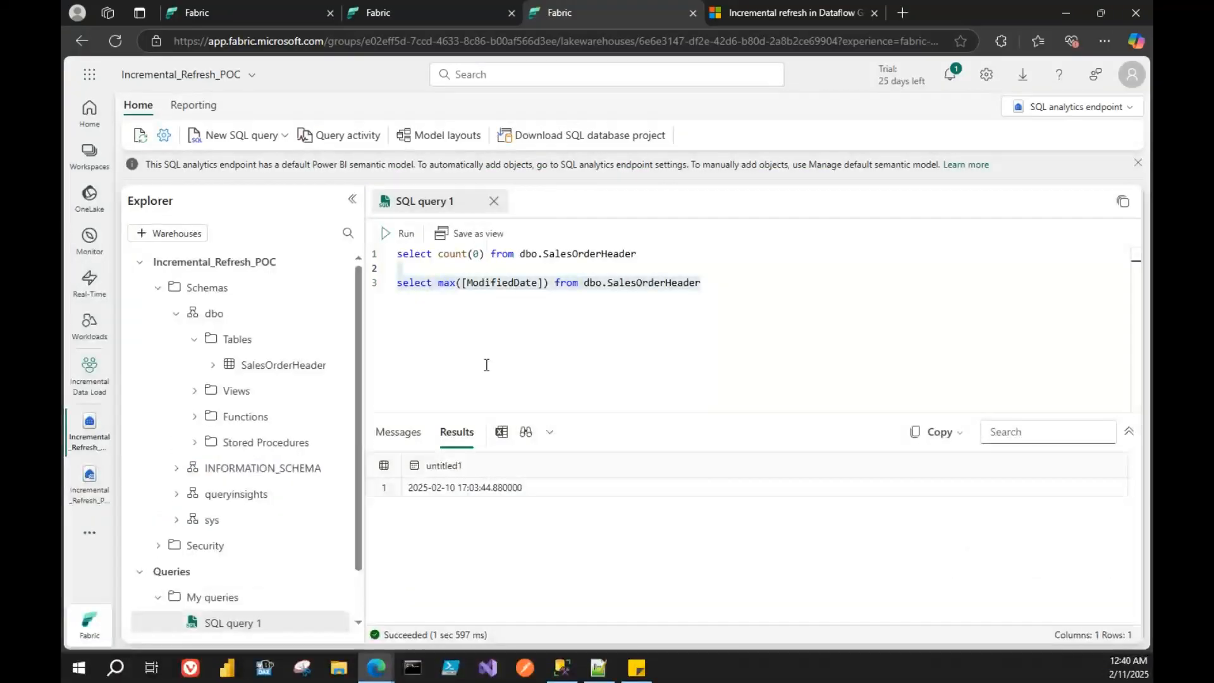
left_click(401, 3)
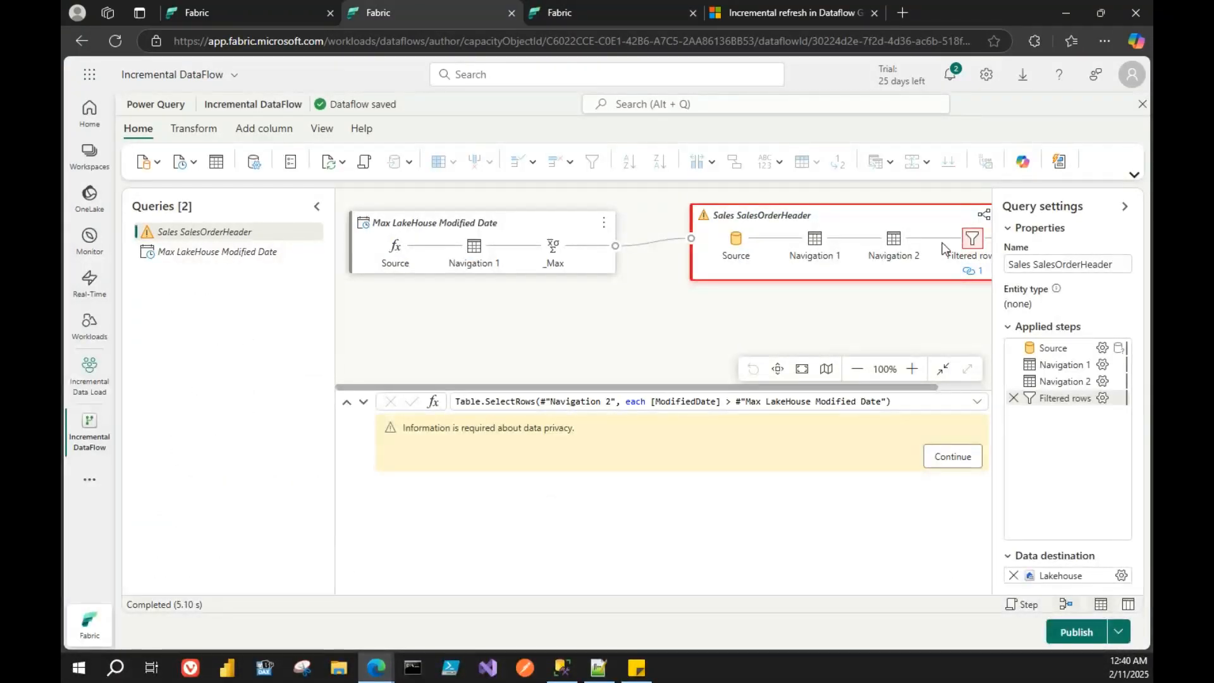
left_click(951, 457)
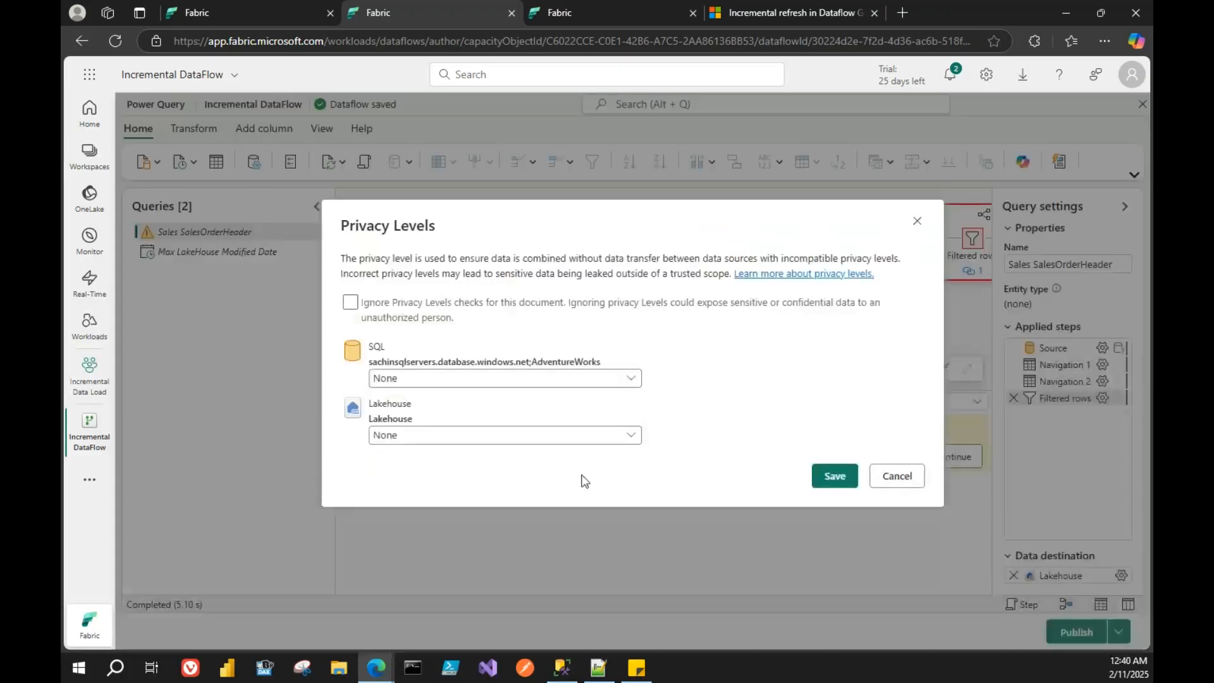
left_click(350, 302)
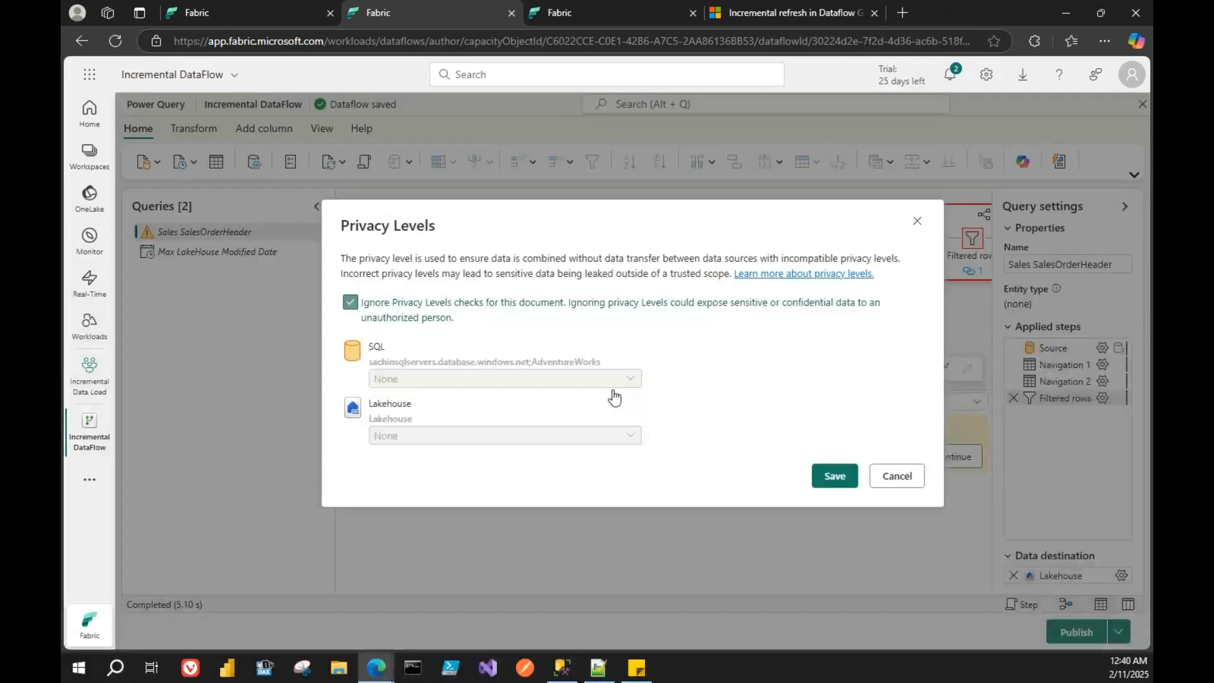
left_click(835, 476)
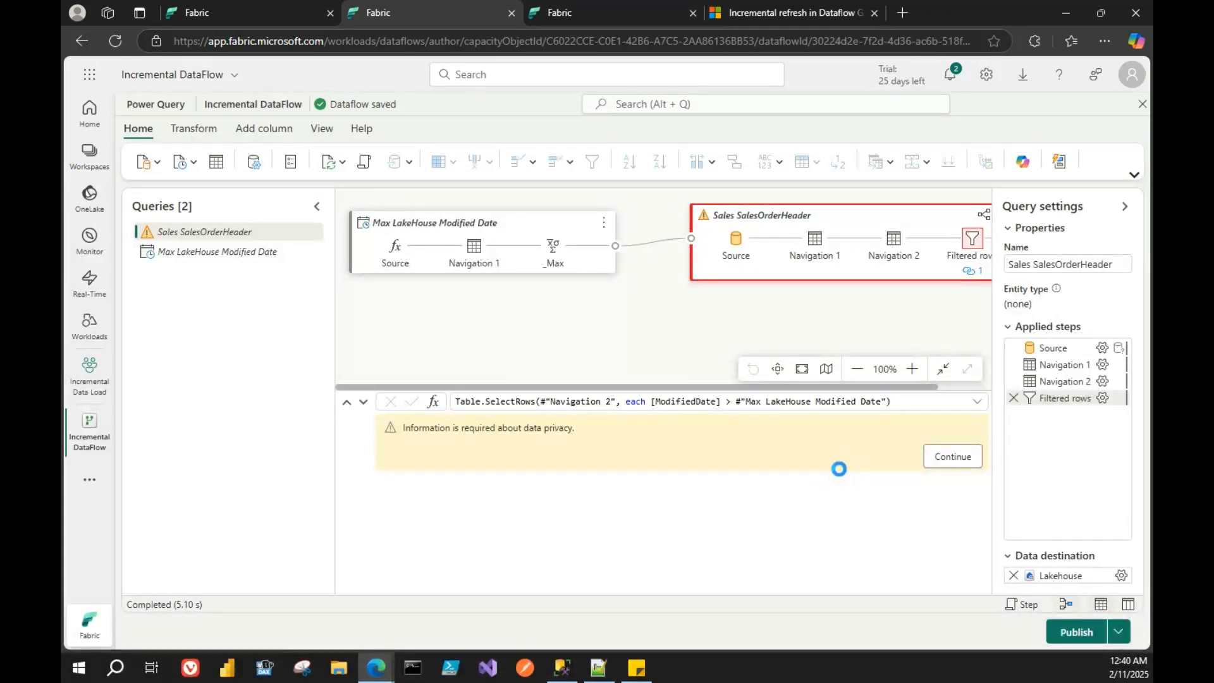
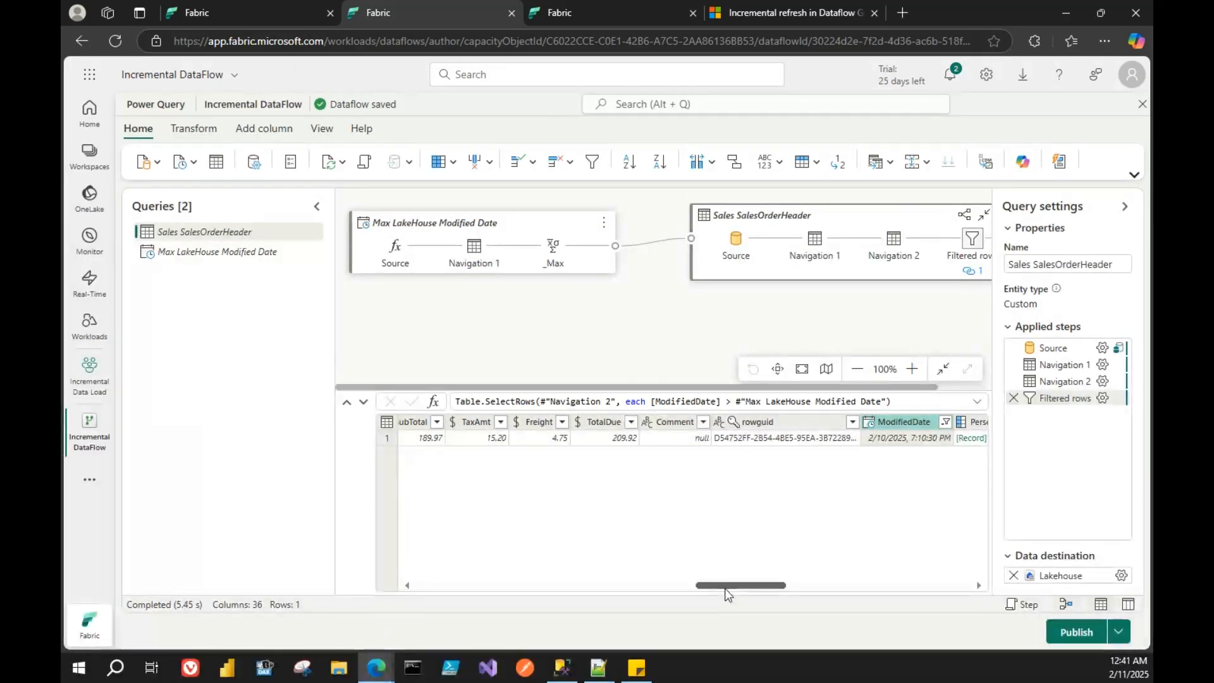
- Check the filtered row's SalesOrderID in the dataflow preview against the first row of the source query in SQL Server Management Studio
left_click_drag(727, 594, 393, 587)
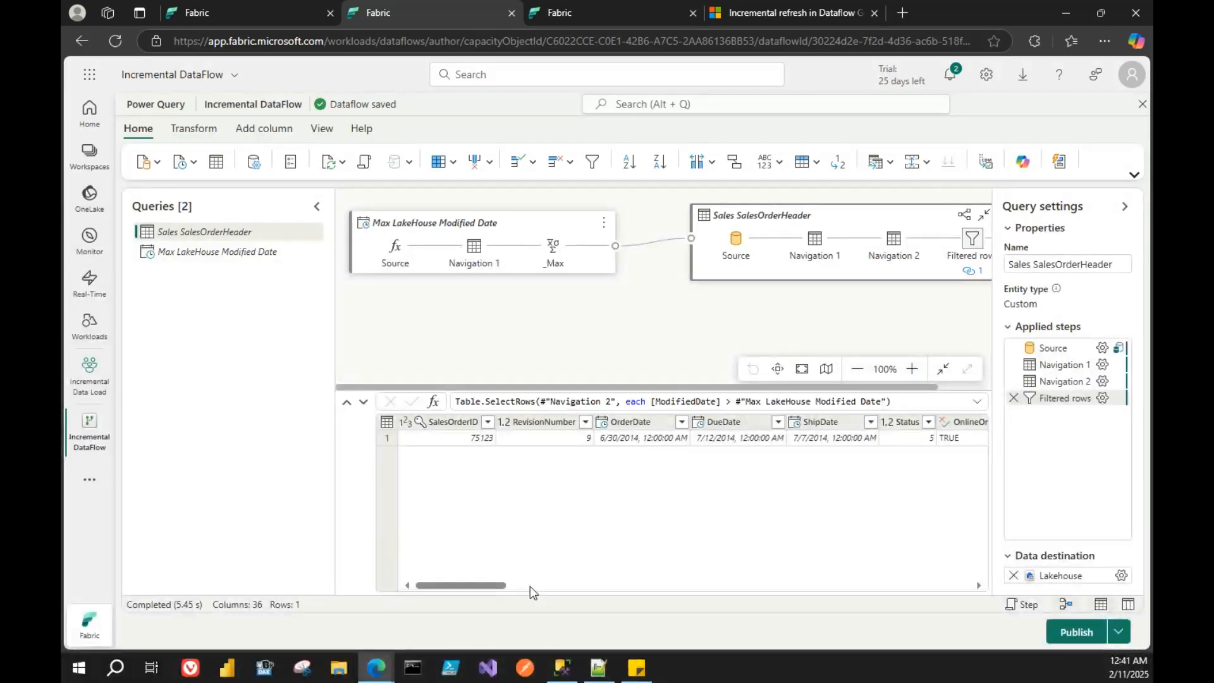
key("alt+Tab")
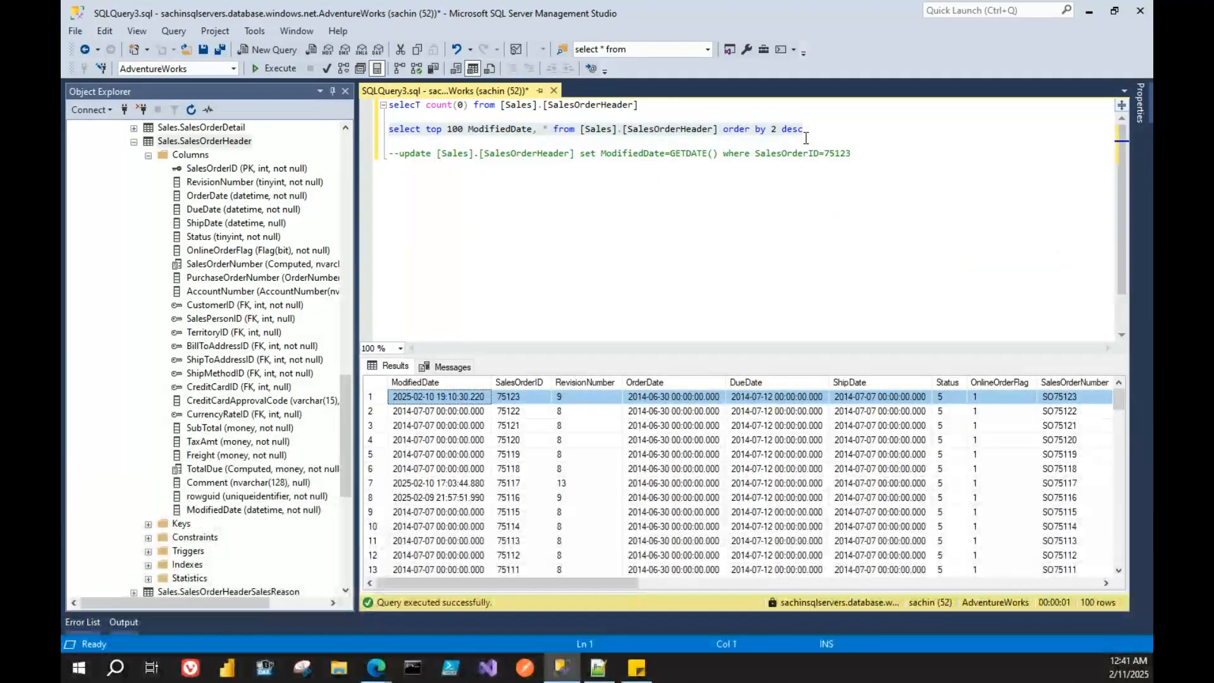
left_click(806, 138)
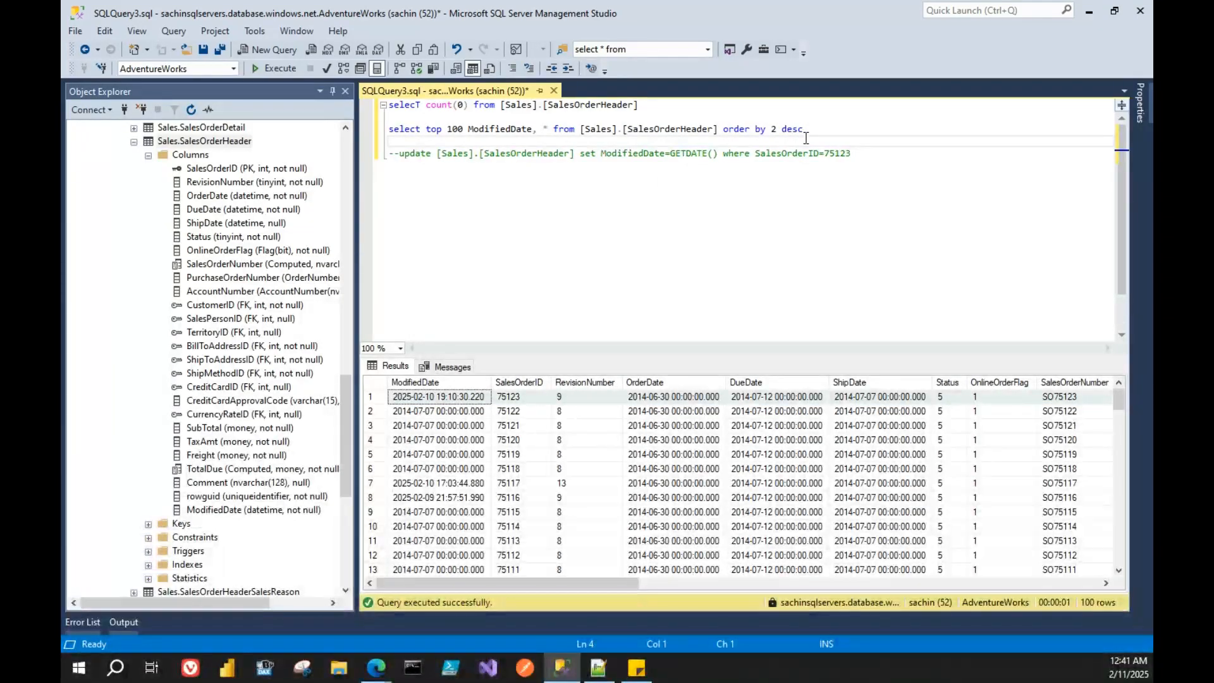
key("alt+Tab")
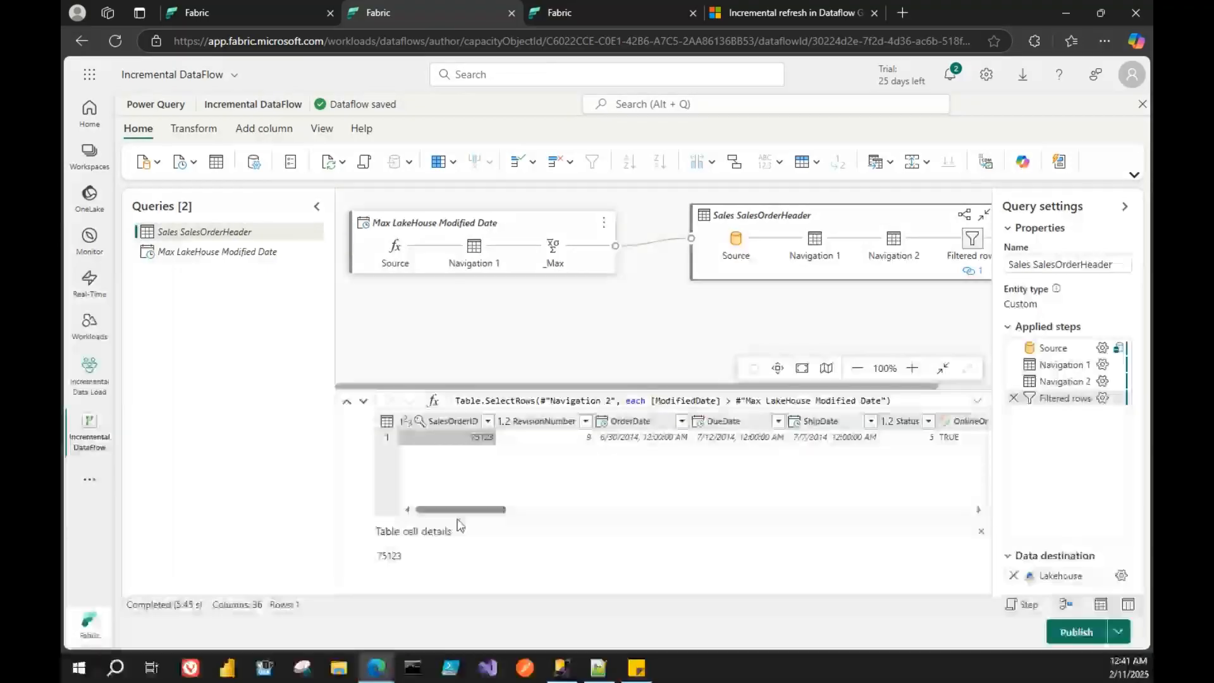
left_click_drag(466, 515, 406, 506)
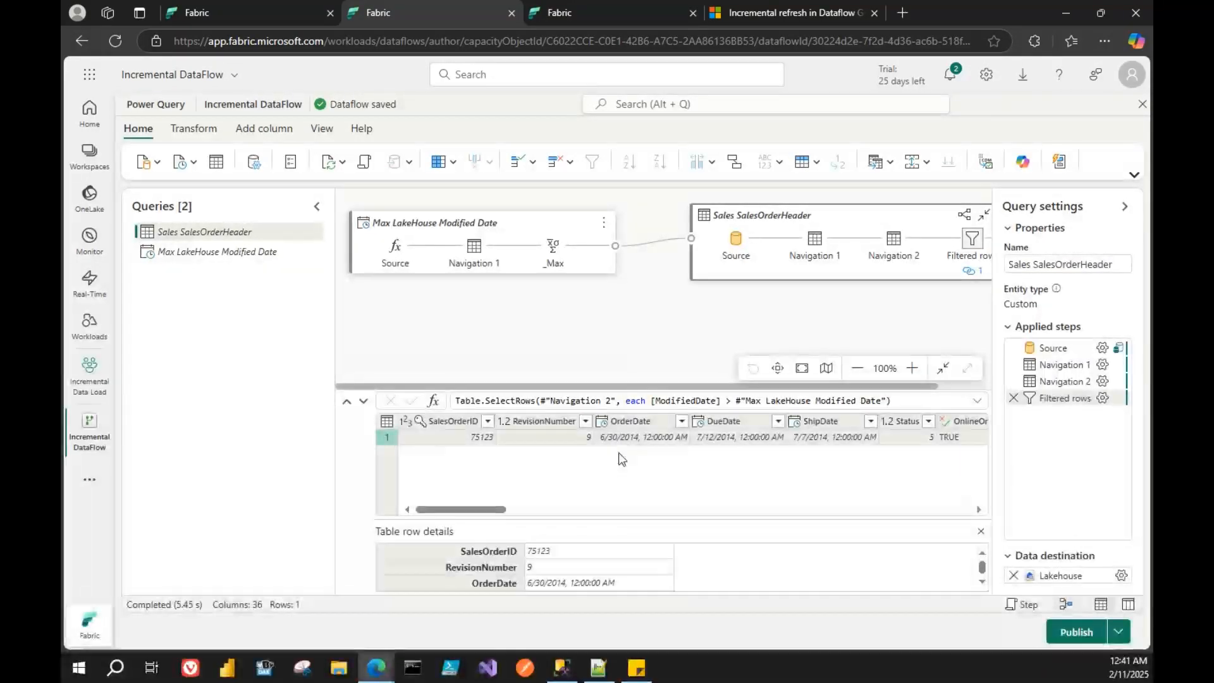
- Compare the first source row's ModifiedDate in SQL Server Management Studio with the ModifiedDate cell in the Fabric dataflow preview
left_click(561, 668)
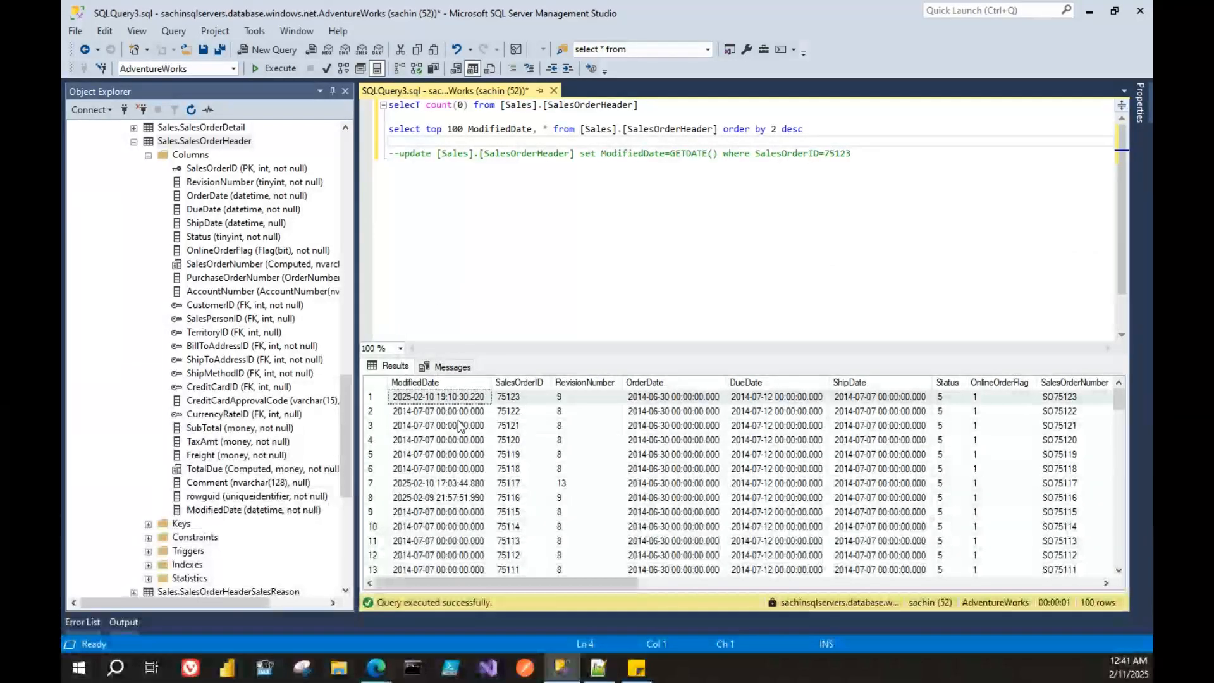
left_click(470, 397)
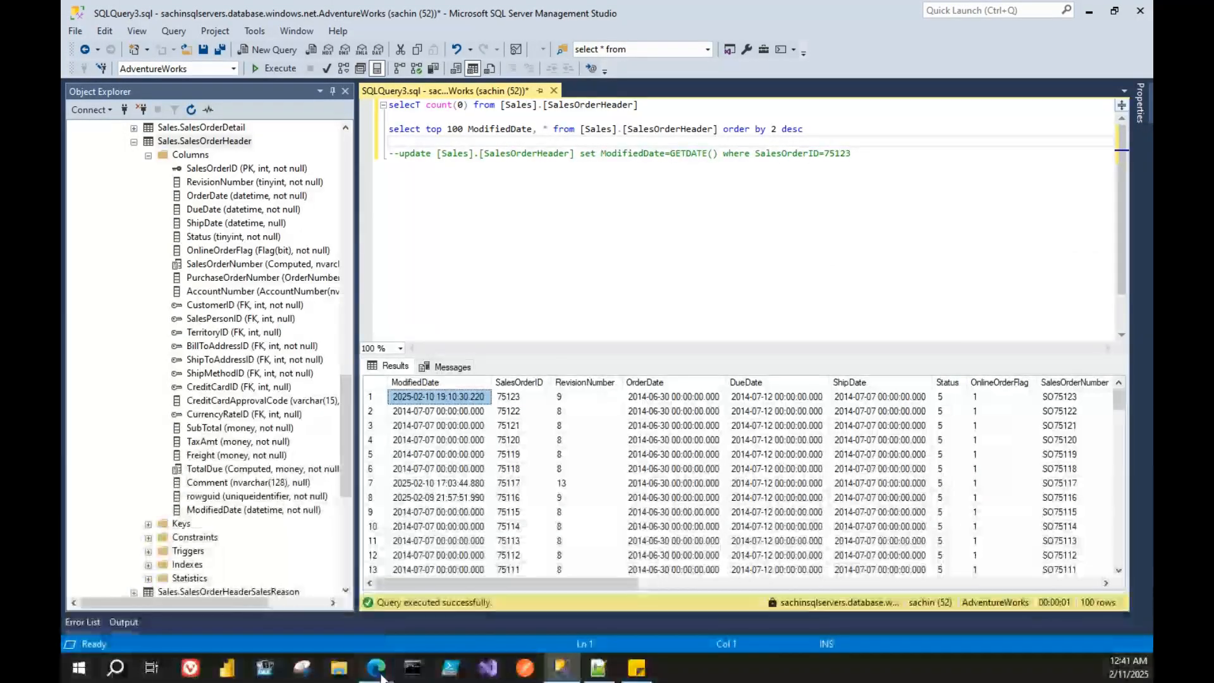
mouse_move(376, 668)
left_click(261, 614)
left_click_drag(497, 516, 825, 525)
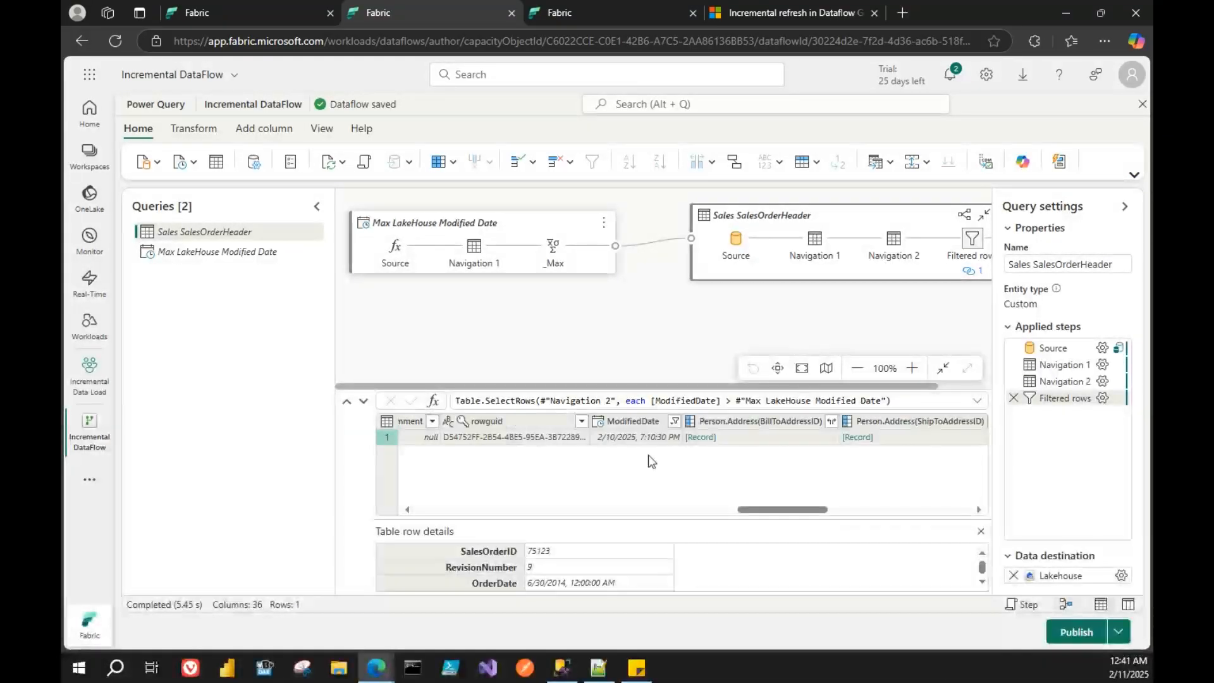
left_click(636, 439)
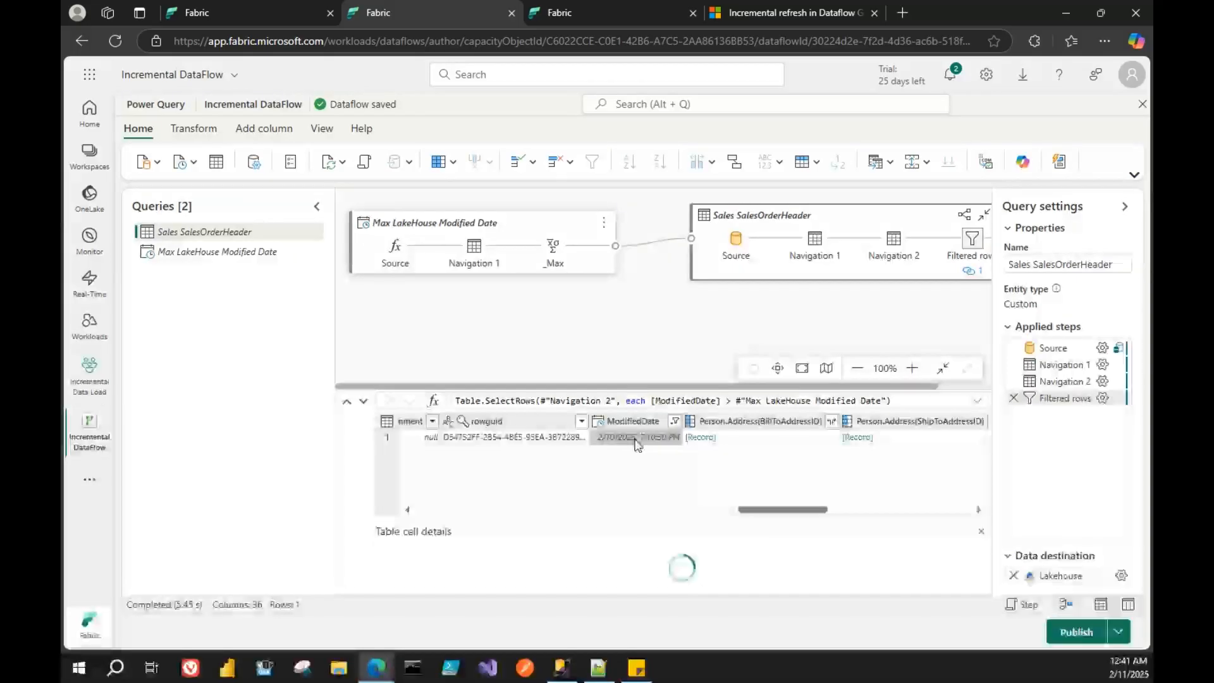
left_click(558, 671)
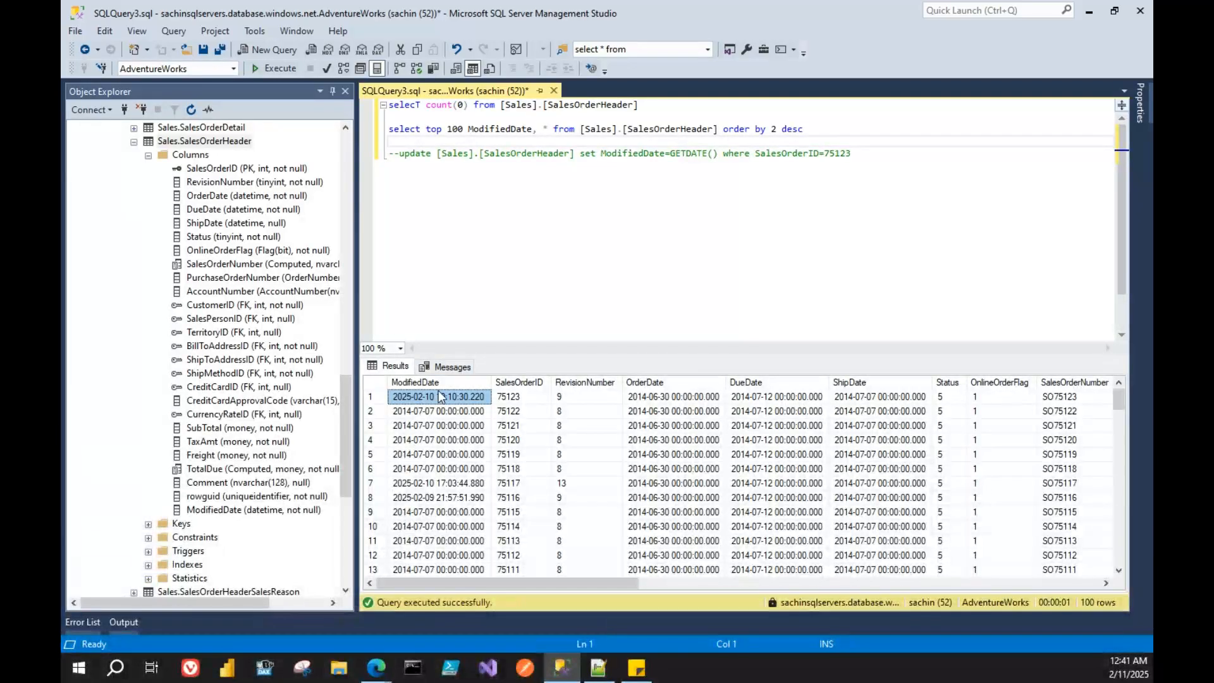
- Return to the Fabric dataflow, collapse the query settings and view the filtered row from its SalesOrderID column
left_click_drag(727, 10, 575, 207)
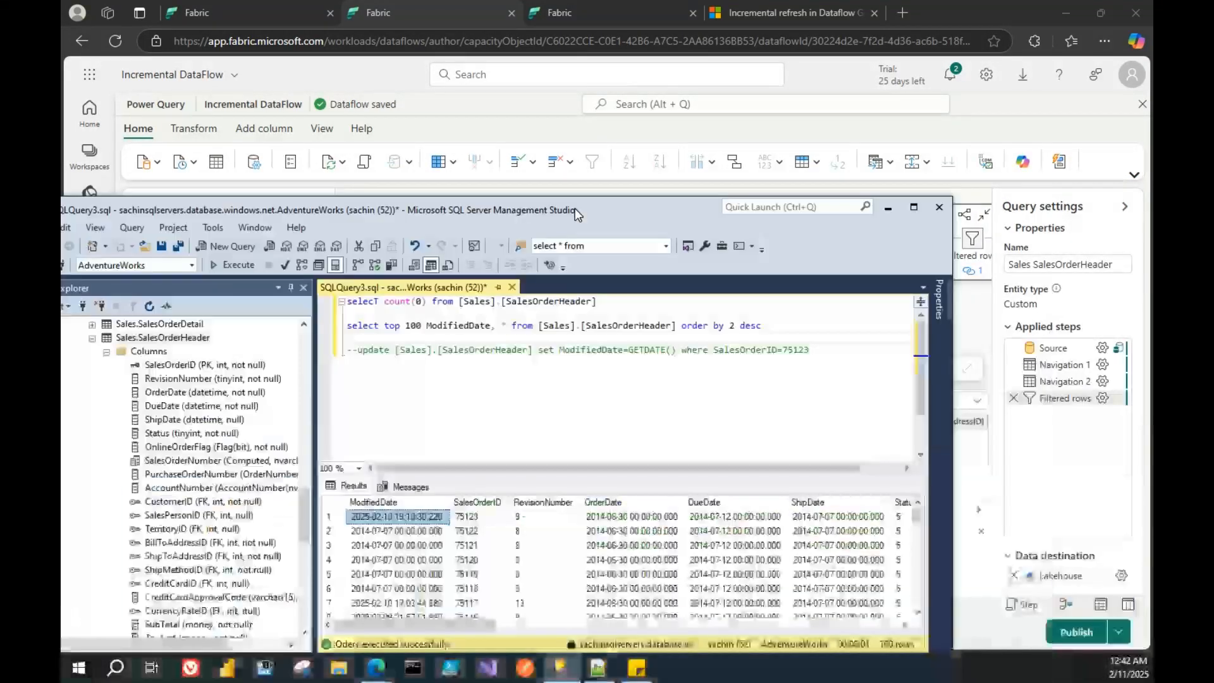
double_click(576, 207)
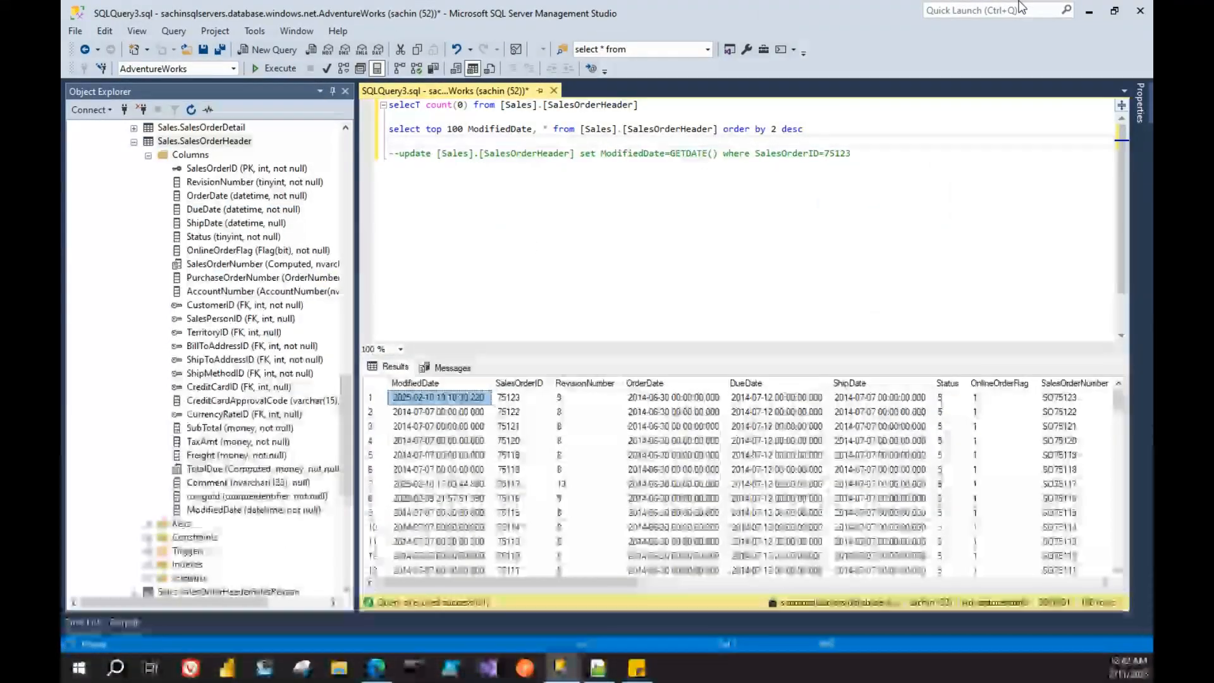
left_click(1088, 8)
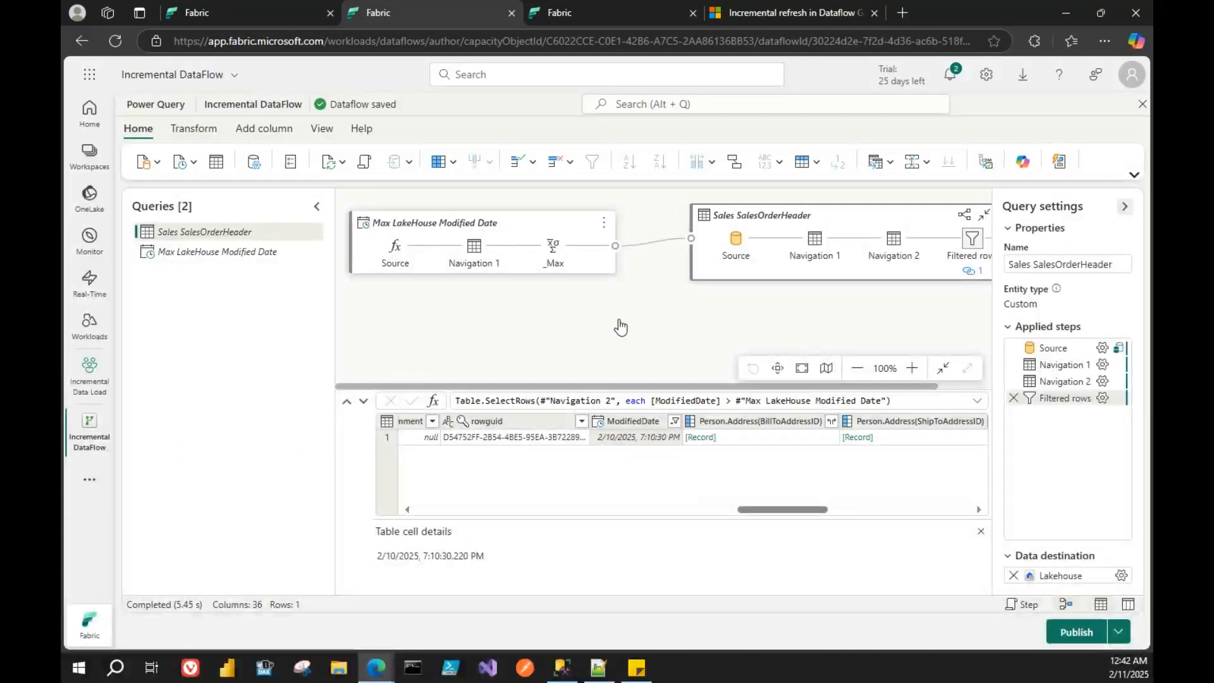
left_click(1125, 206)
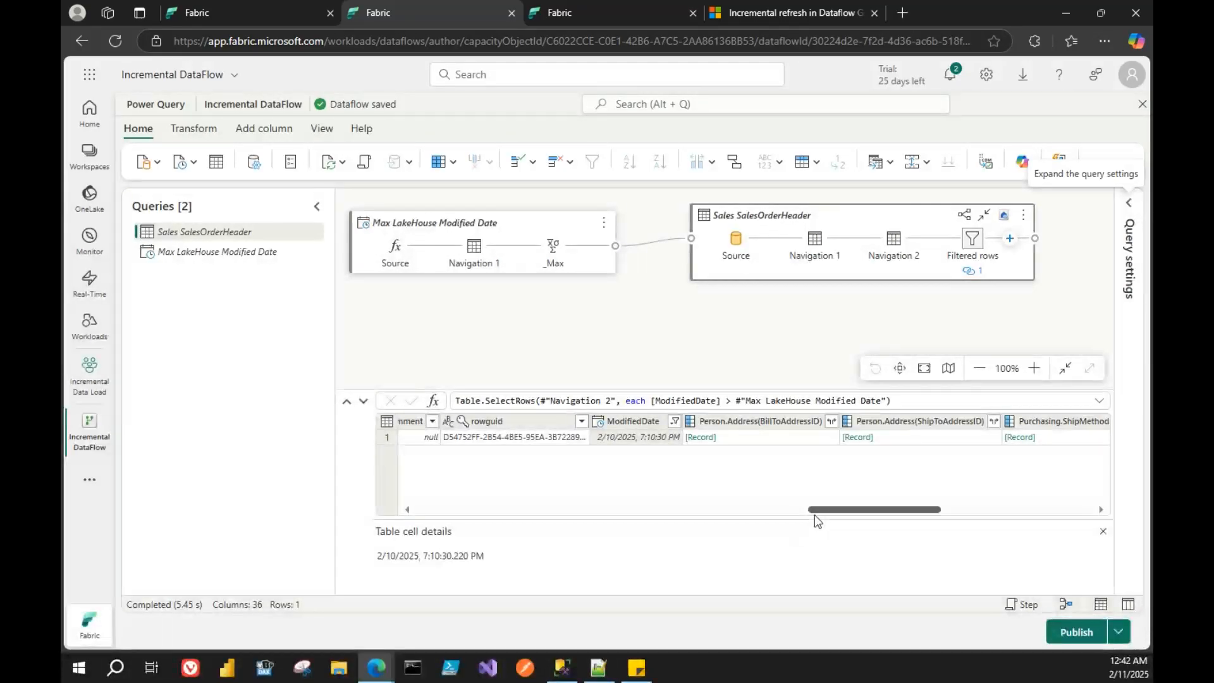
left_click_drag(813, 510, 412, 515)
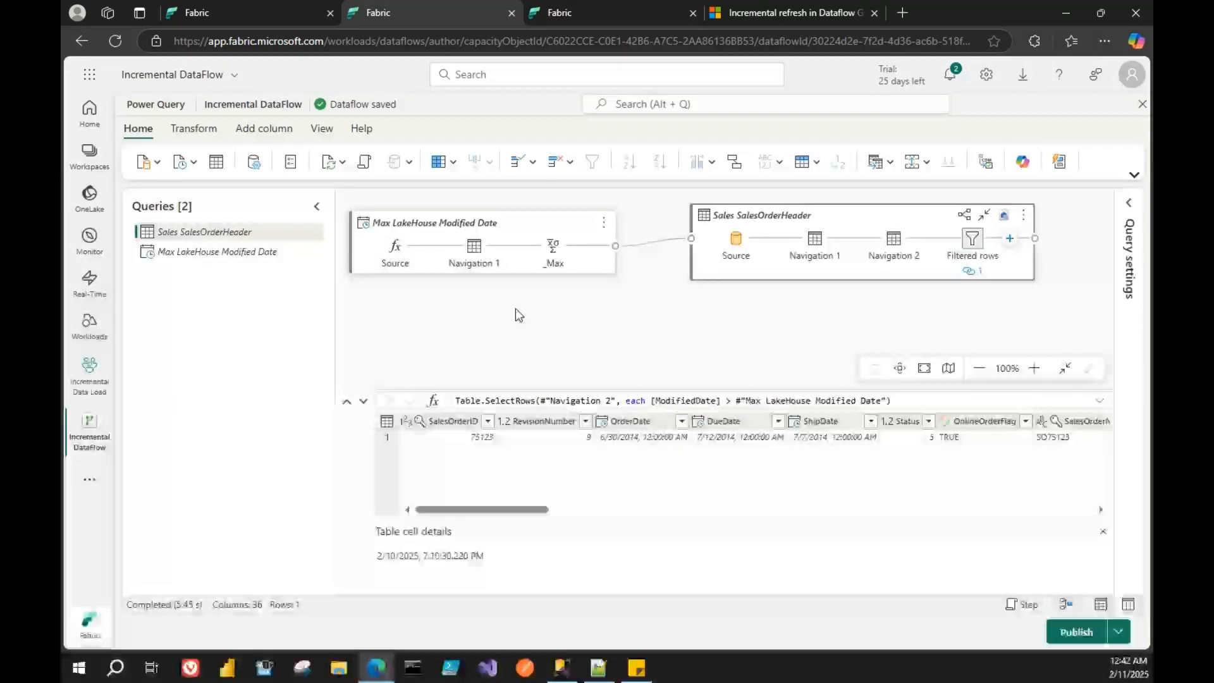
- Review the connections used by the current project
left_click(257, 166)
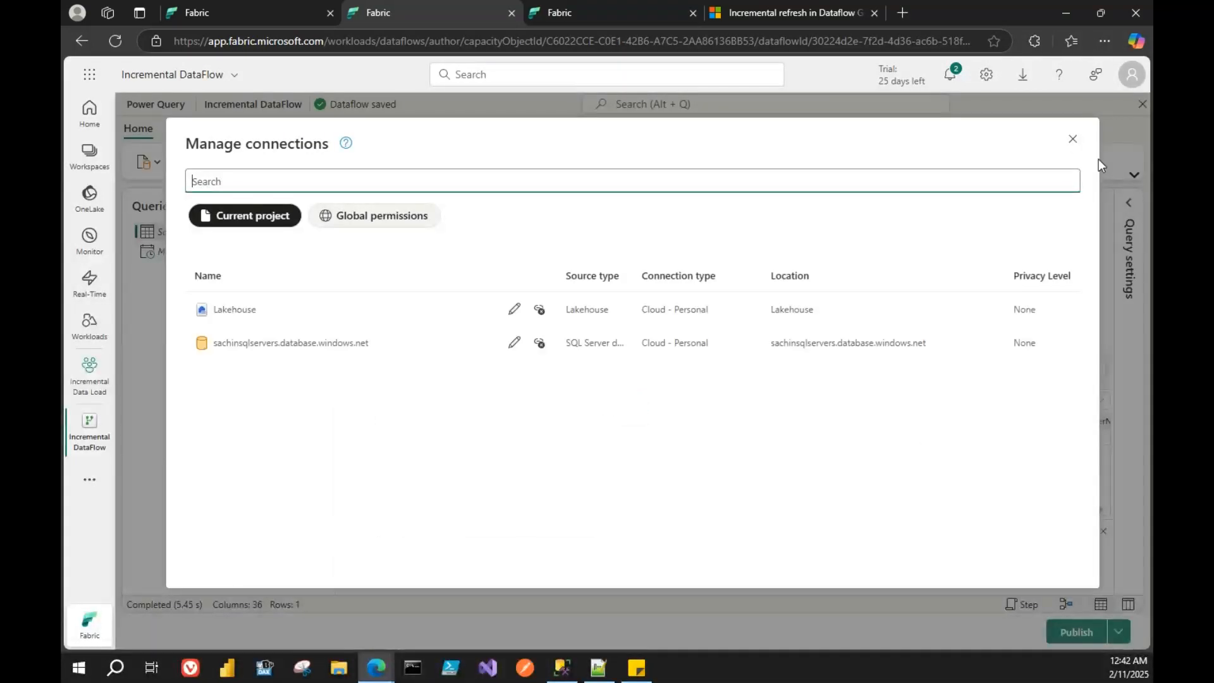
left_click(1073, 139)
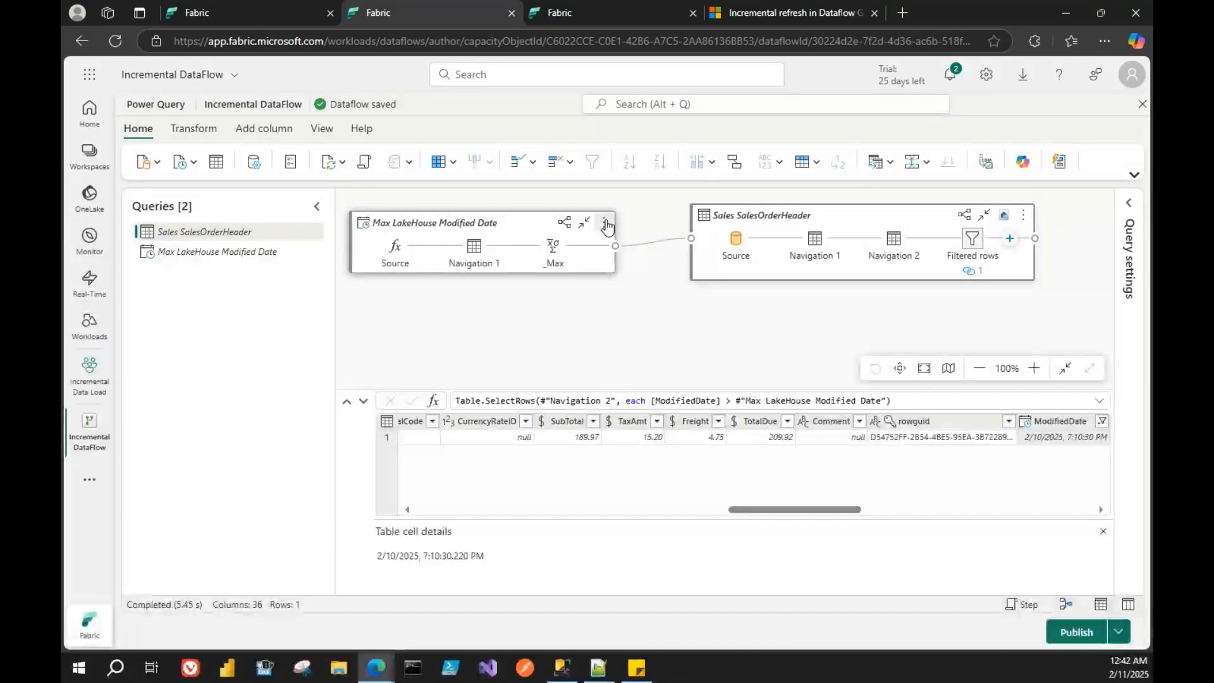
- Inspect which resource the Navigation 1 step of the Max LakeHouse Modified Date query points to, leaving it unchanged
left_click(604, 224)
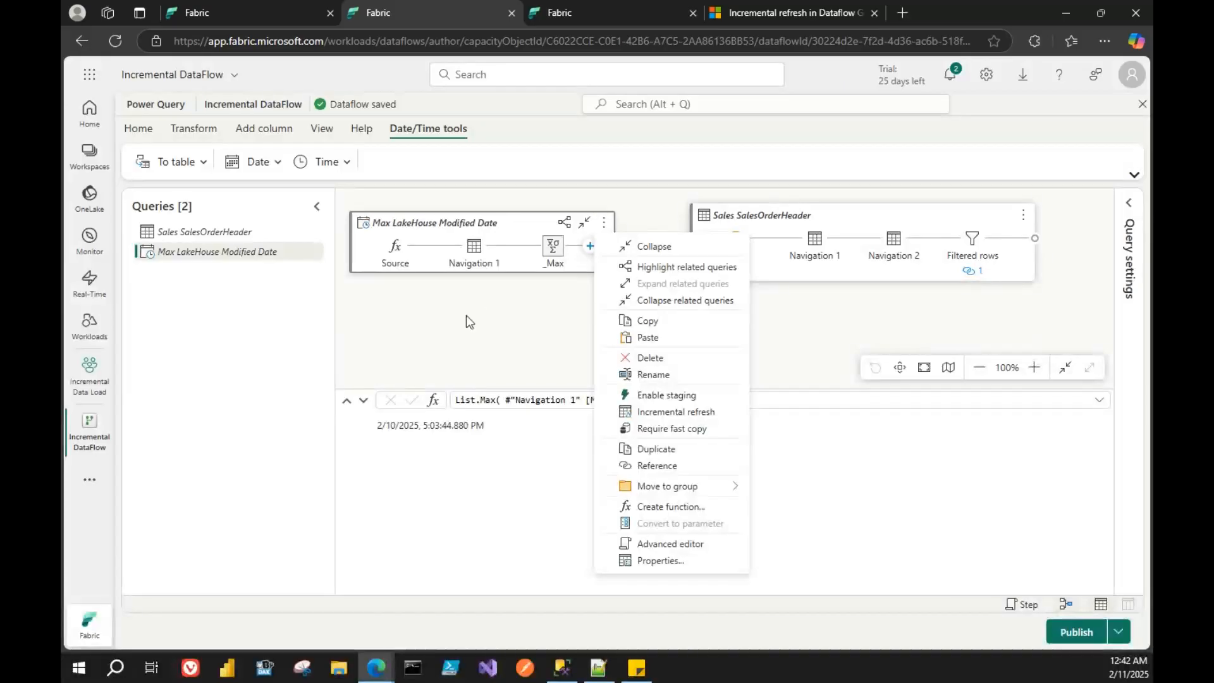
left_click(556, 323)
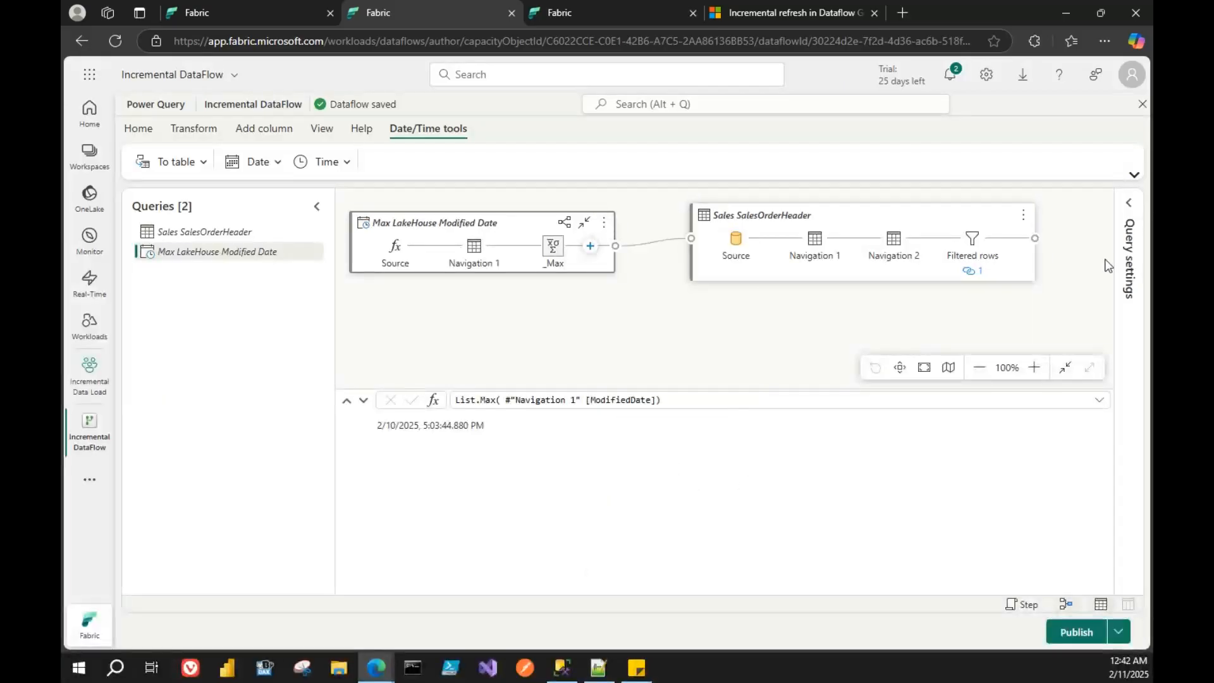
left_click(1132, 203)
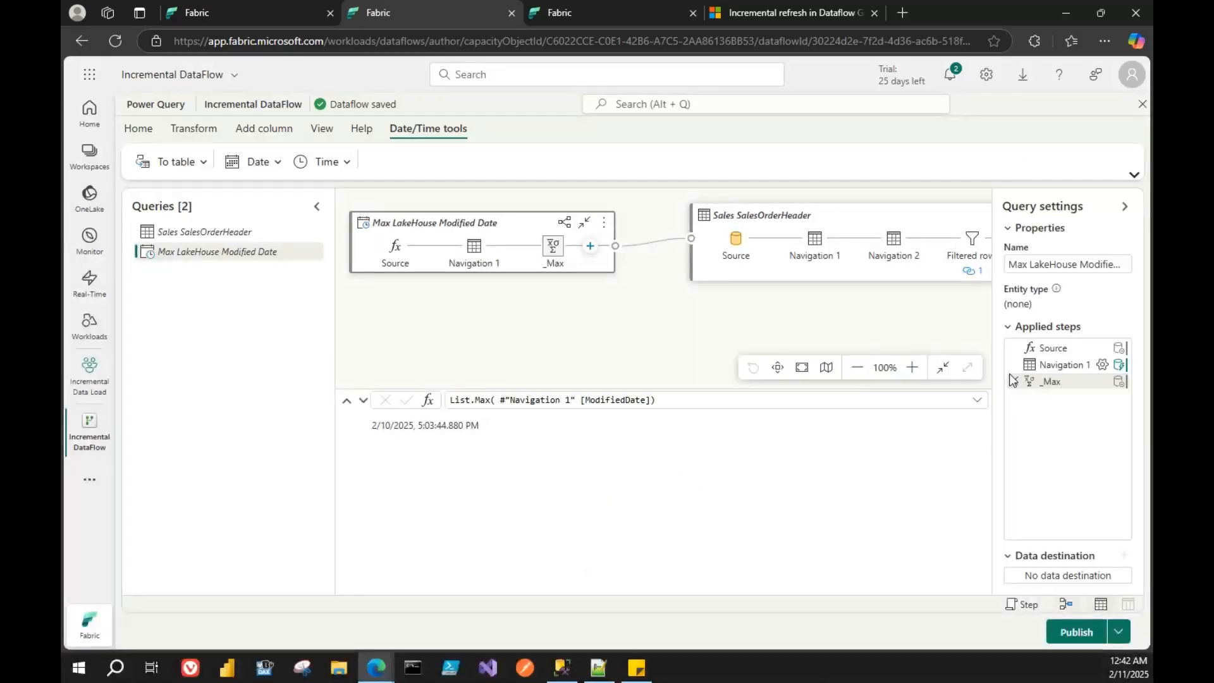
left_click(1104, 367)
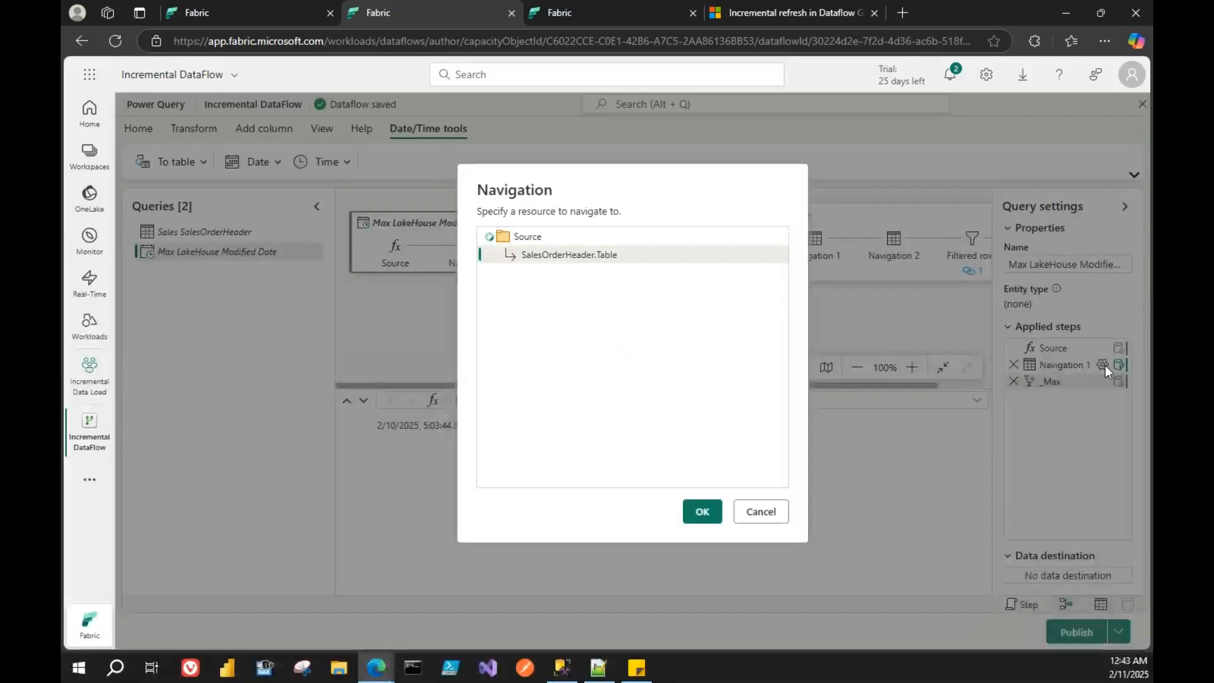
left_click(762, 511)
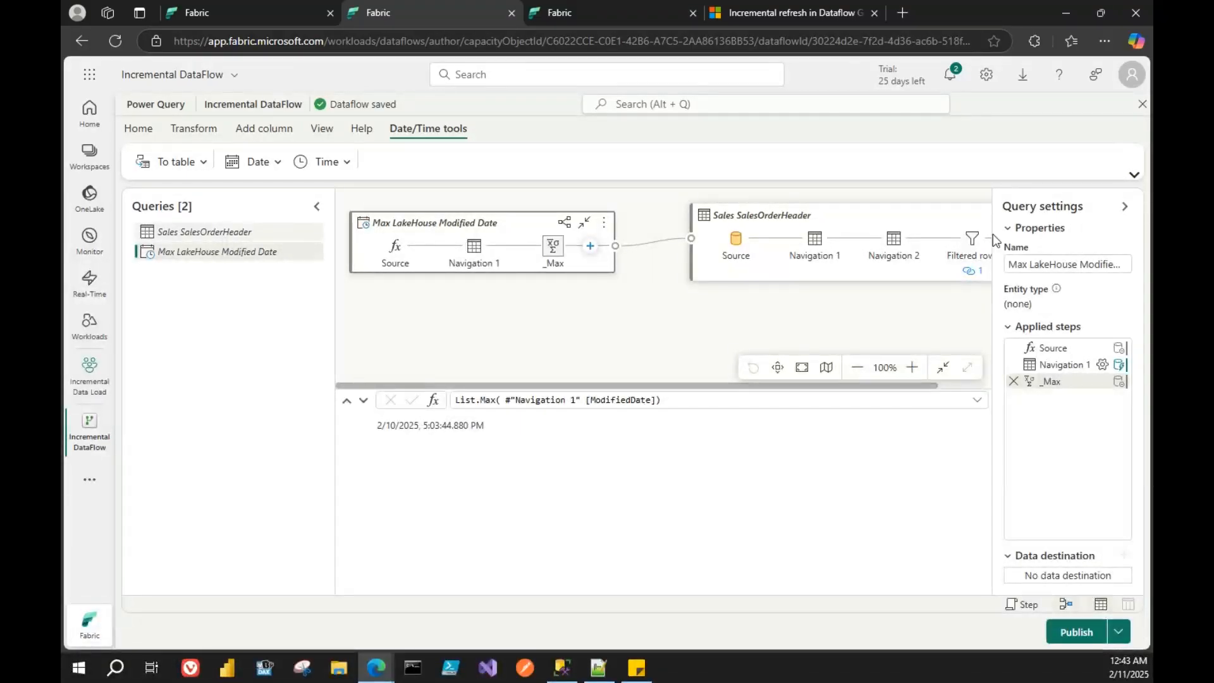
left_click(1125, 208)
- Open the data destination of the Sales SalesOrderHeader query and proceed with the existing Lakehouse connection
left_click(965, 219)
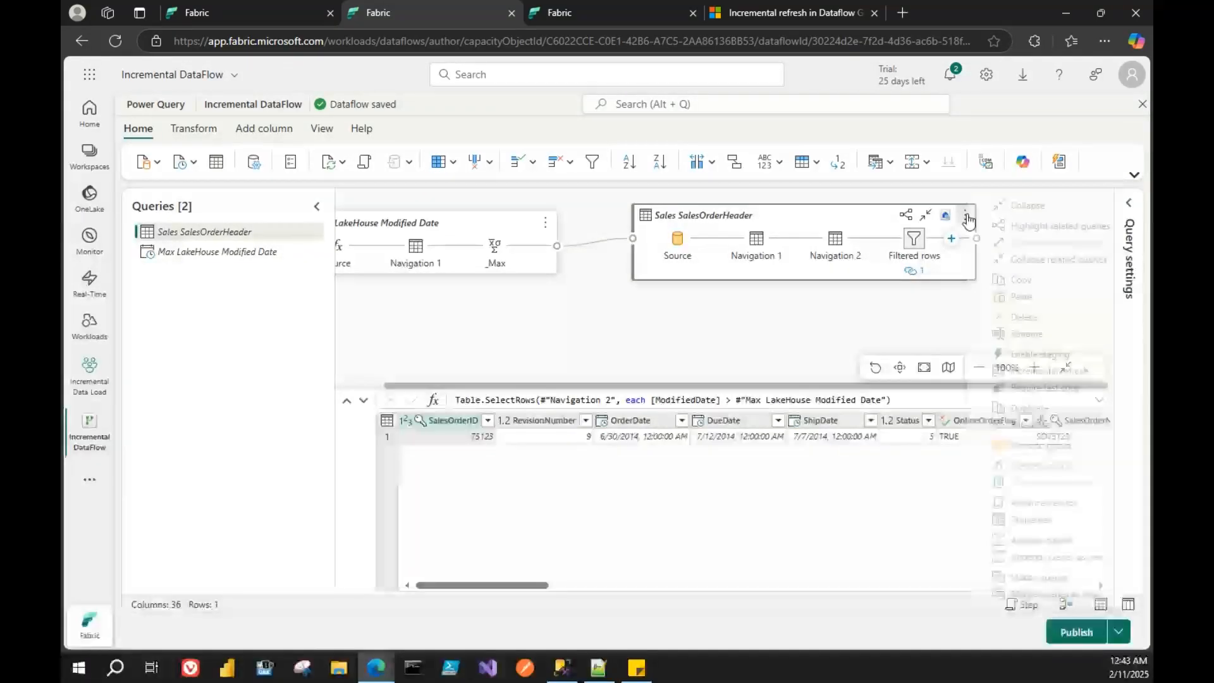
left_click(947, 218)
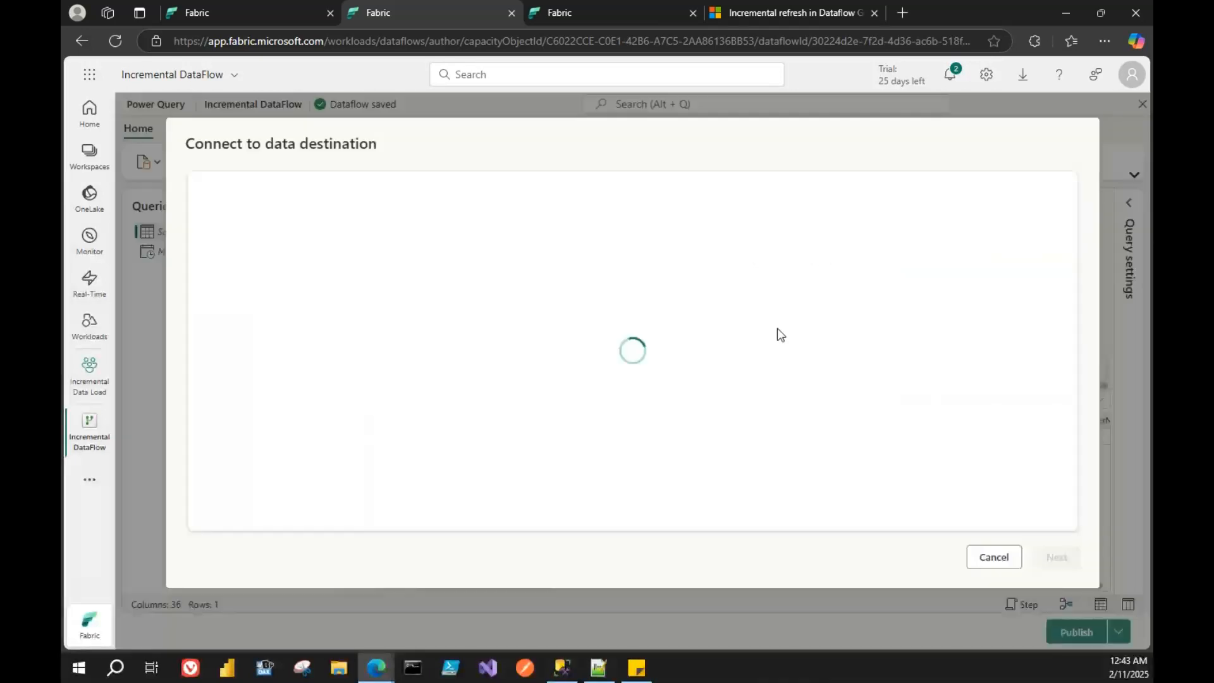
left_click(1057, 557)
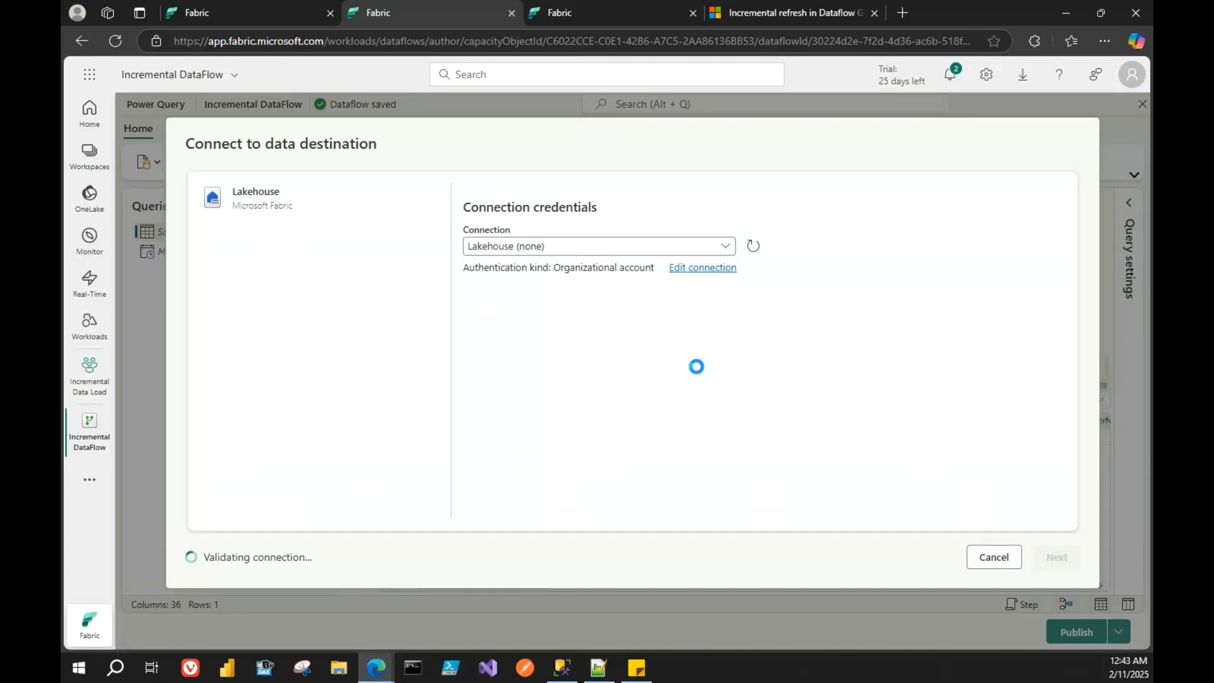
- Run the max ModifiedDate query on the lakehouse's SalesOrderHeader table and compare it with the newest source row in SQL Server Management Studio
left_click(558, 2)
left_click(411, 2)
left_click(584, 1)
left_click_drag(723, 279, 269, 282)
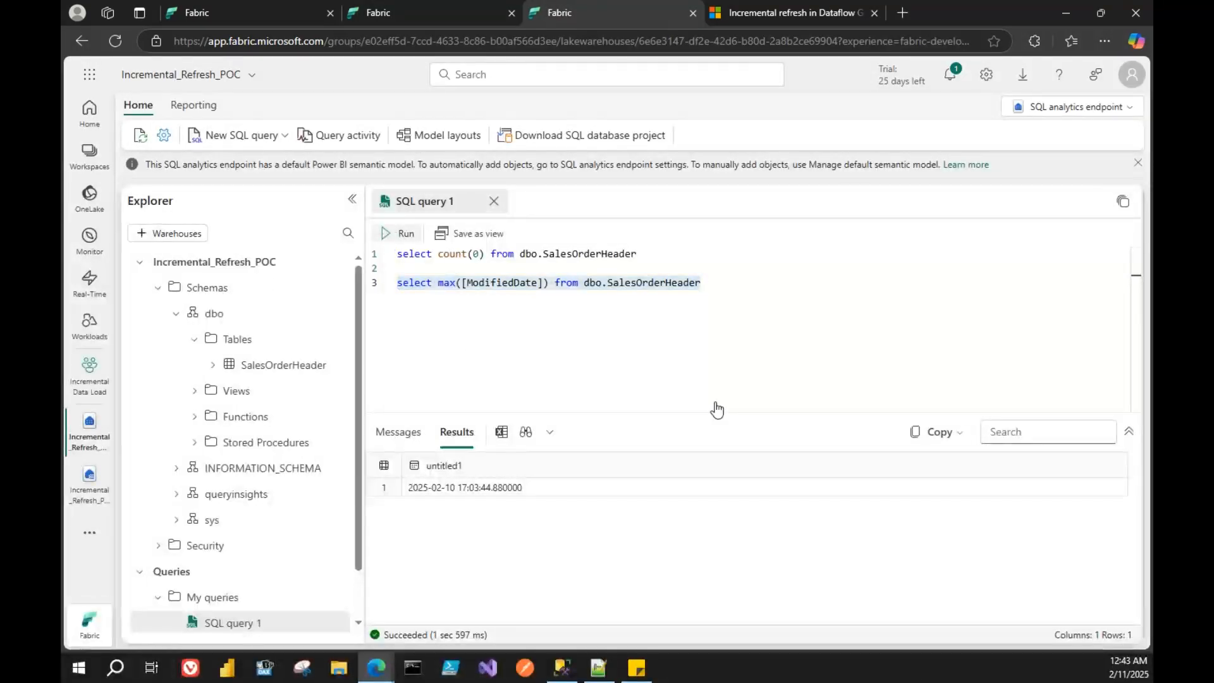
key("ctrl+Return")
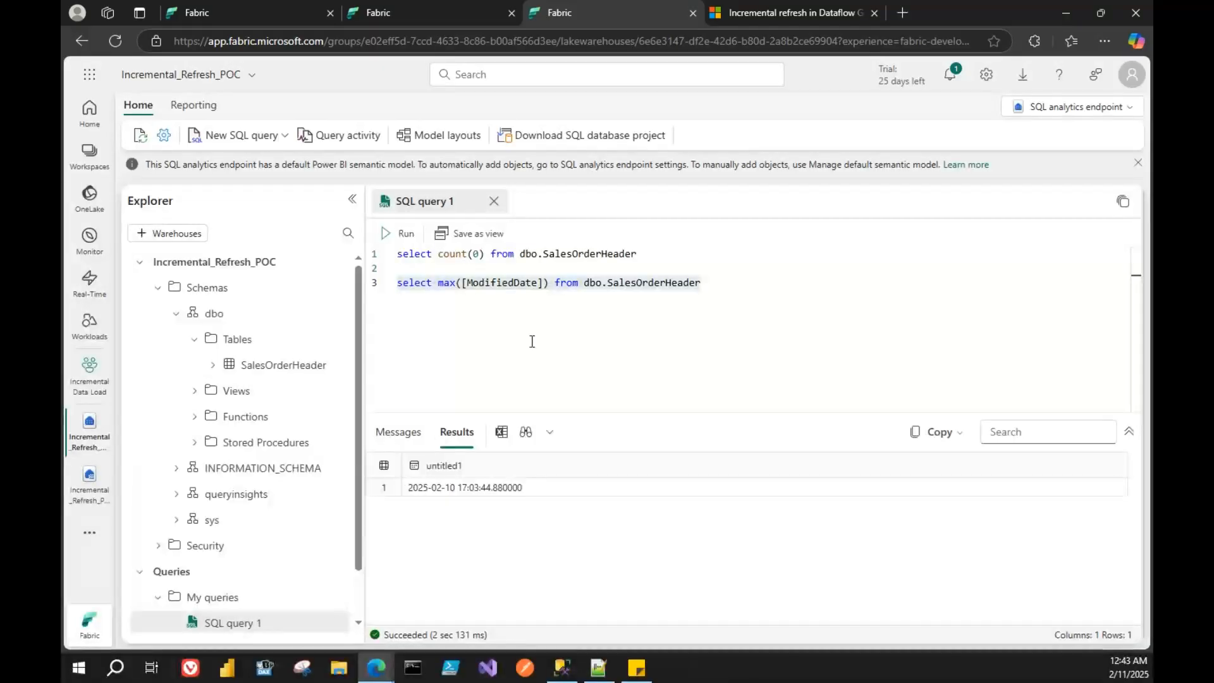
left_click(466, 493)
left_click(561, 676)
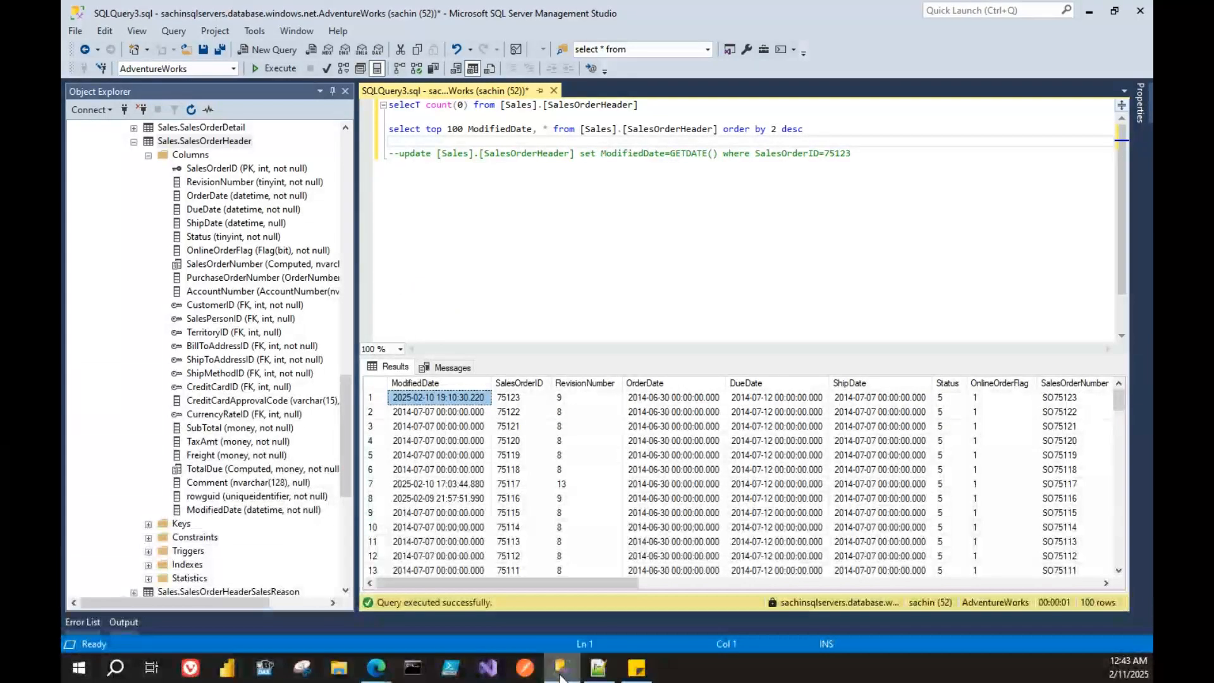
left_click(560, 675)
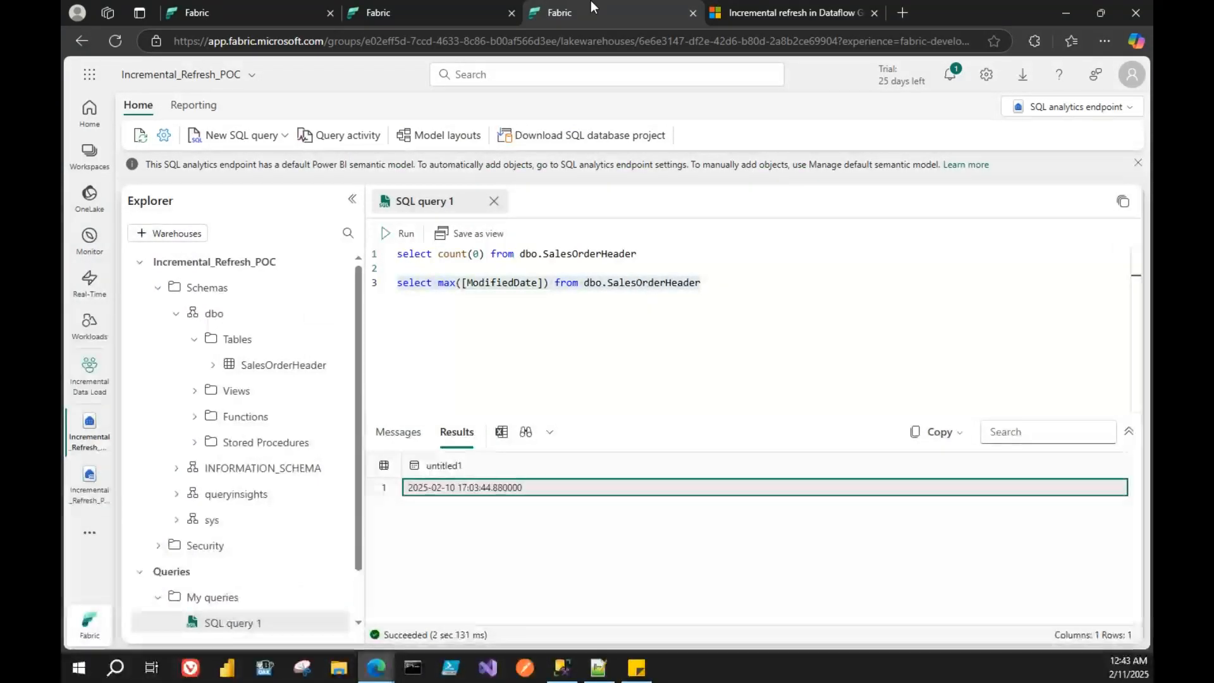
- Back in the dataflow, set the Sales SalesOrderHeader query's destination to the existing SalesOrderHeader table in the Incremental_Refresh_POC lakehouse
left_click(400, 3)
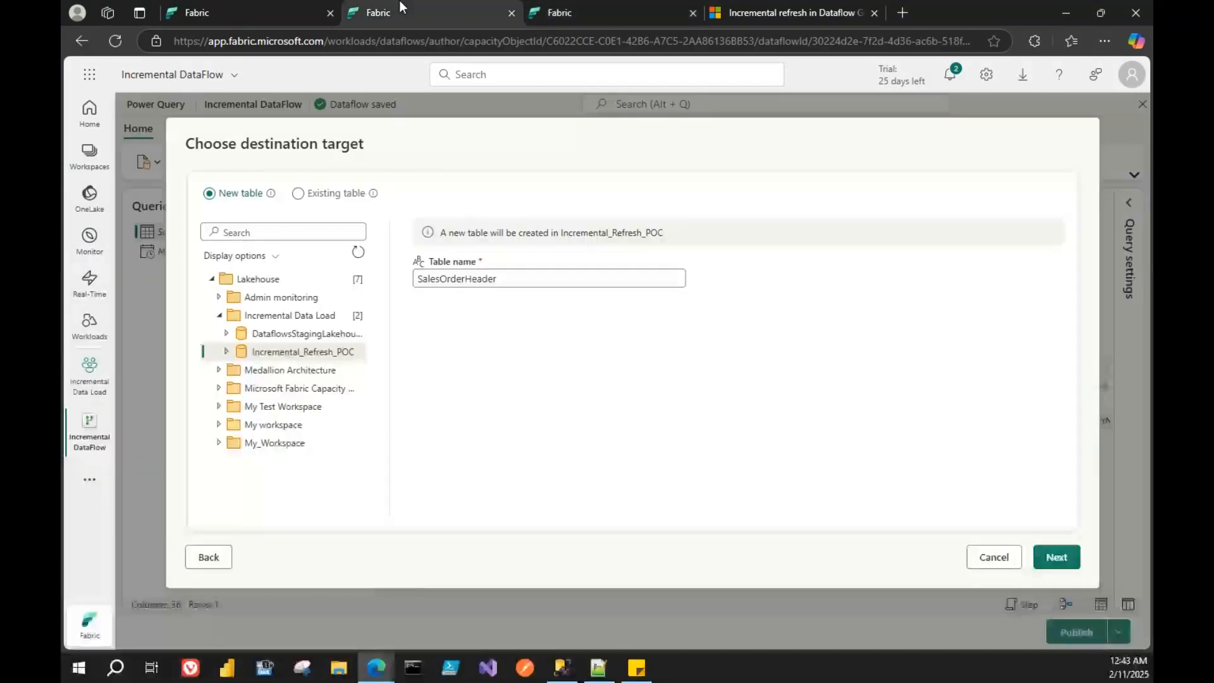
left_click(1057, 557)
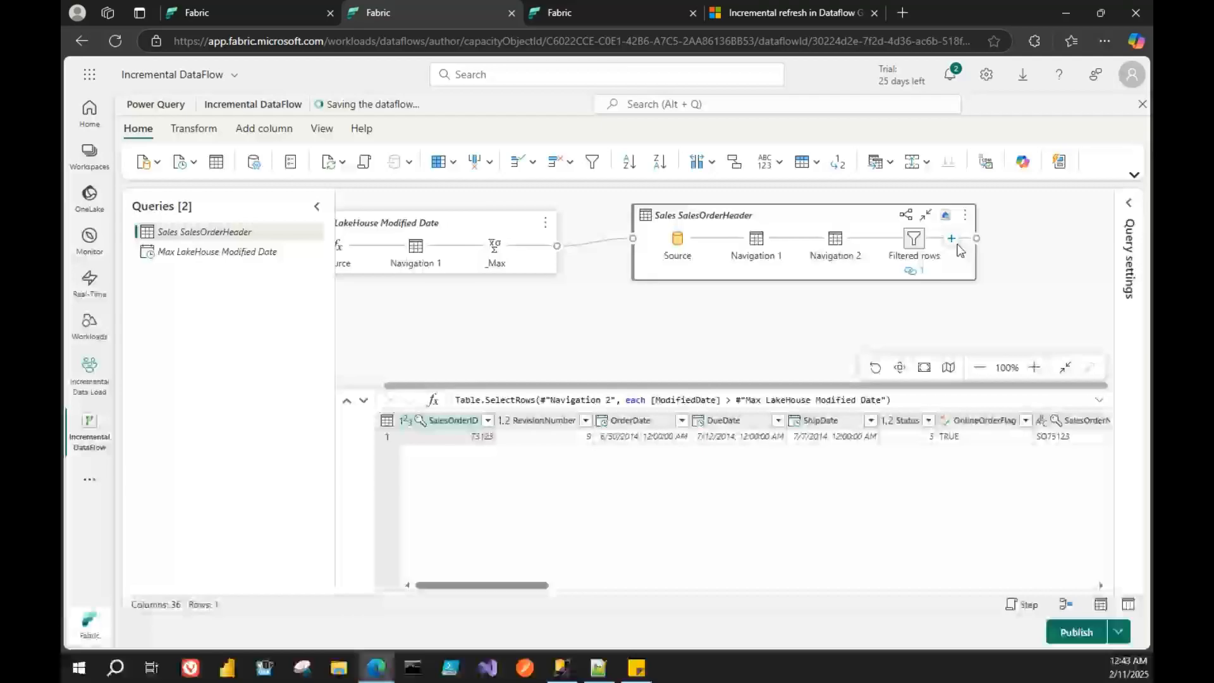
left_click(946, 220)
left_click(964, 234)
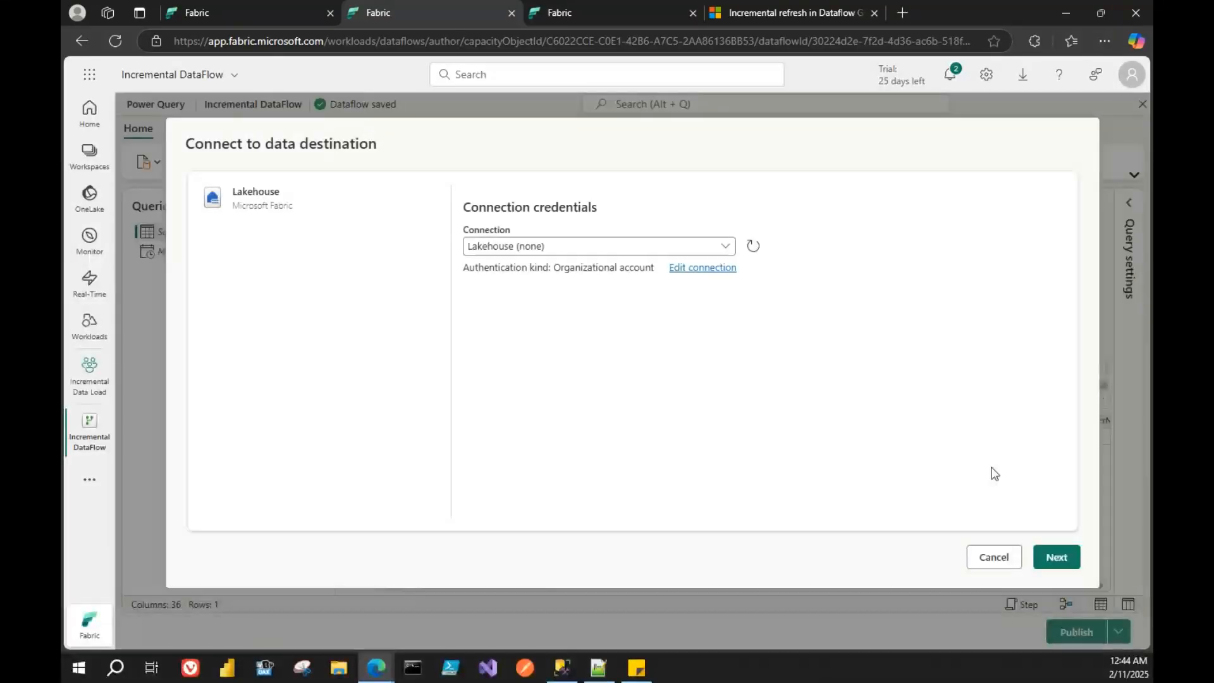
key("Return")
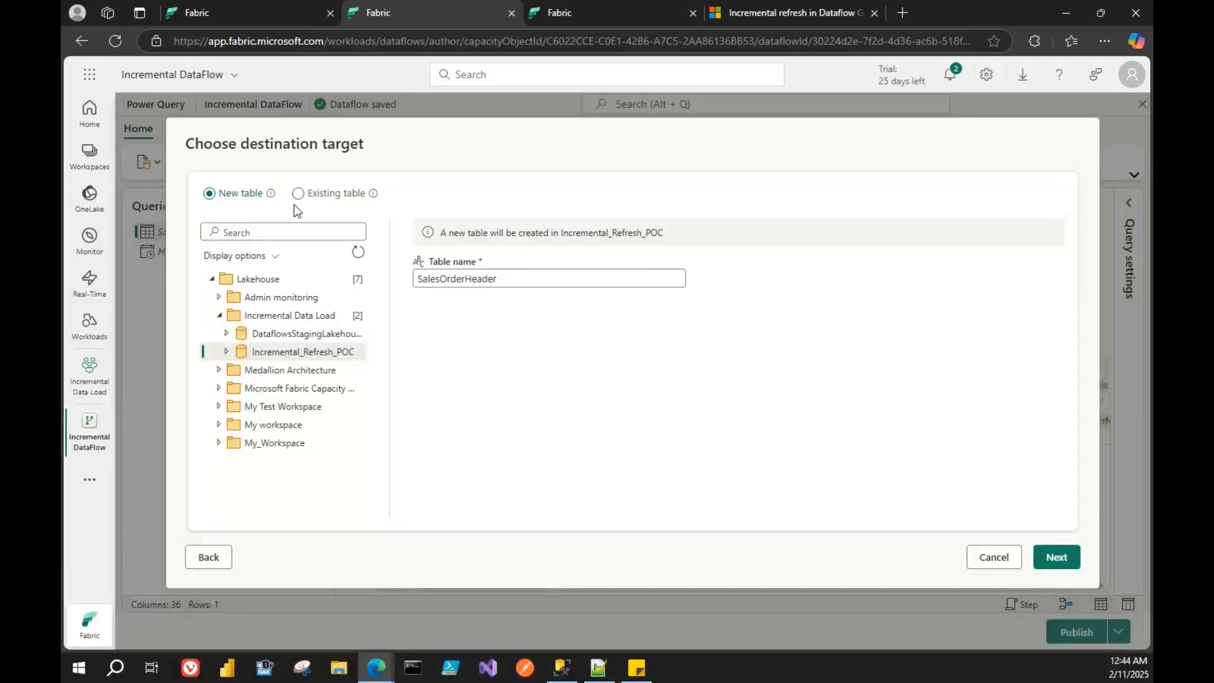
left_click(296, 195)
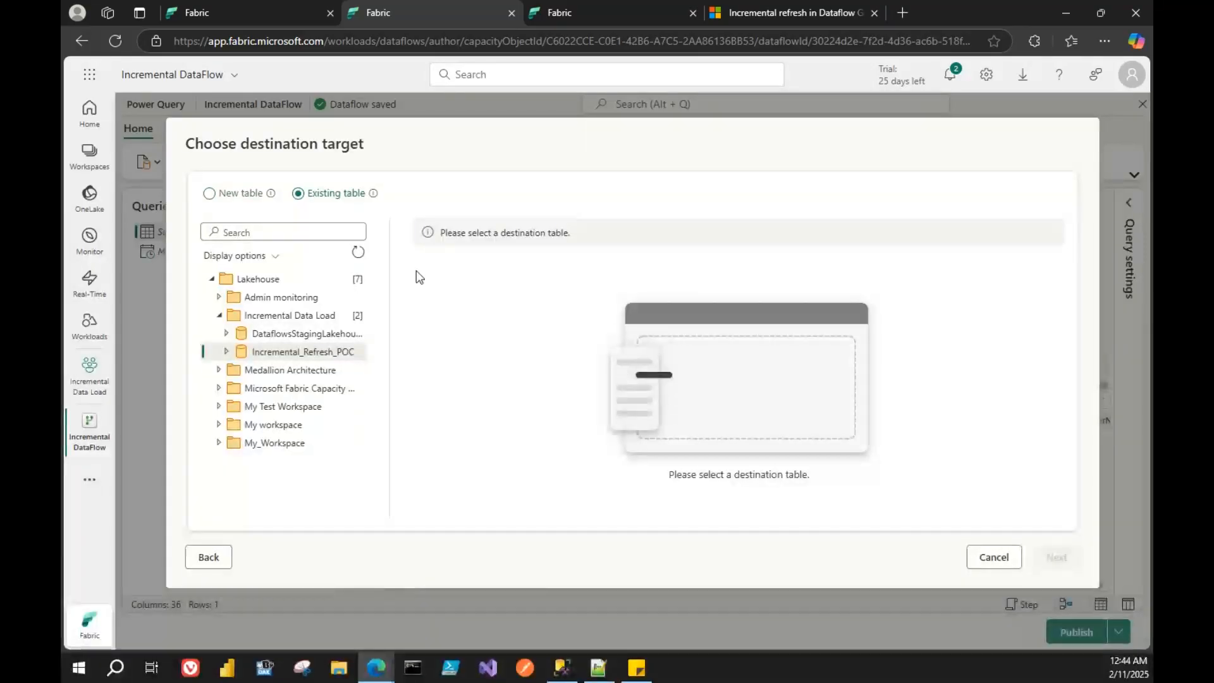
left_click(228, 352)
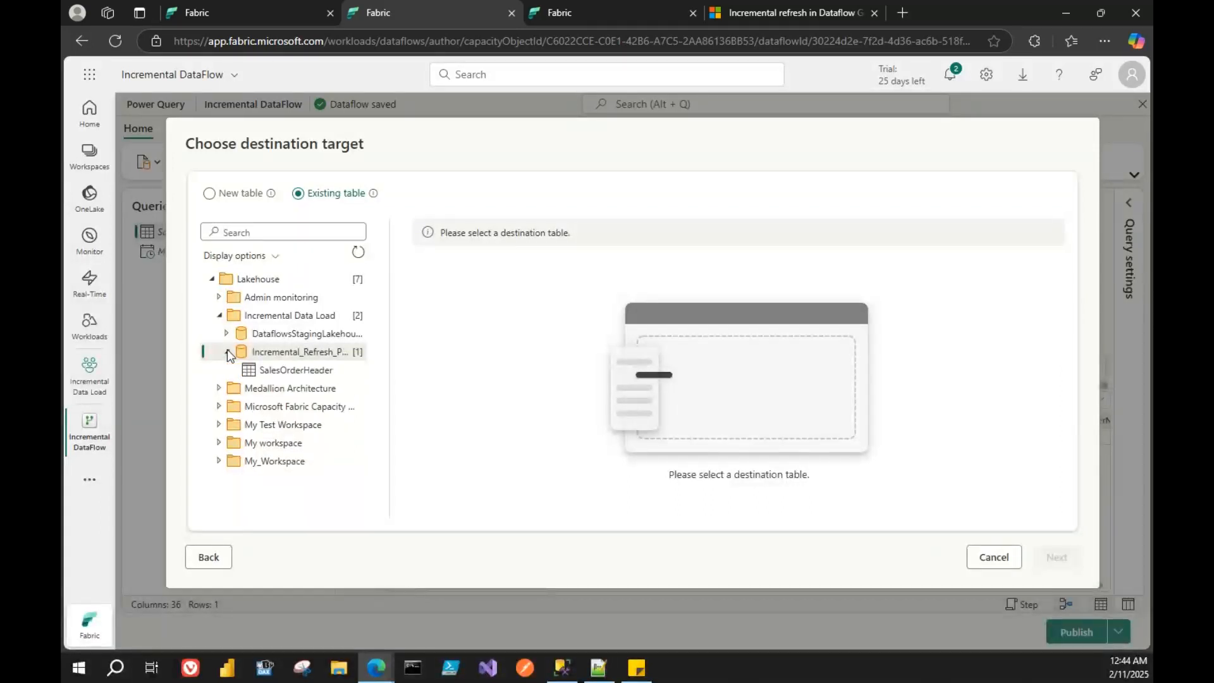
left_click(273, 376)
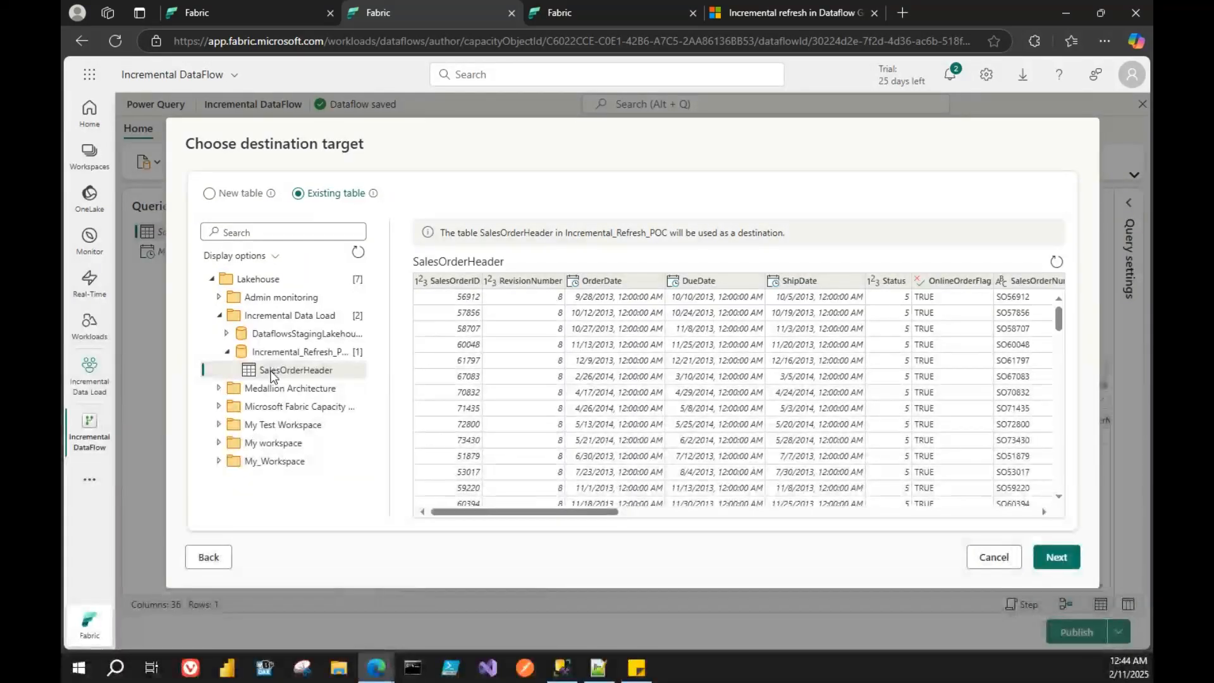
left_click(1057, 556)
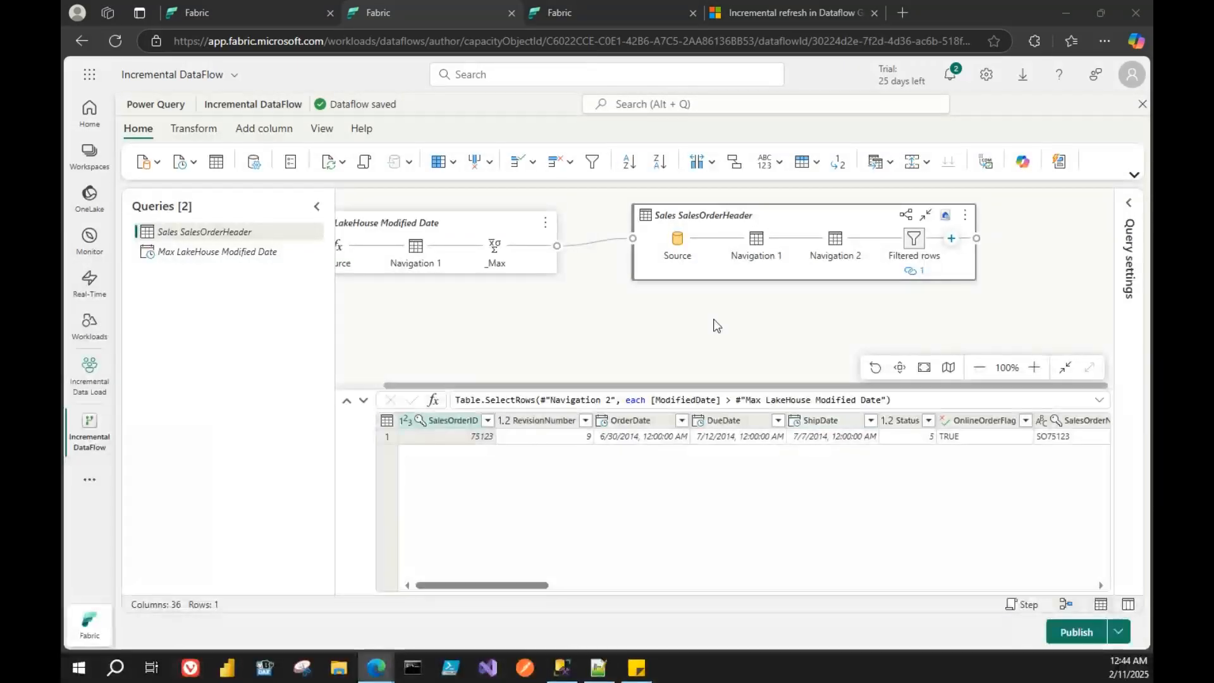
- Publish the Incremental DataFlow and widen the workspace list's Refreshed column to read the full timestamp
left_click(1068, 634)
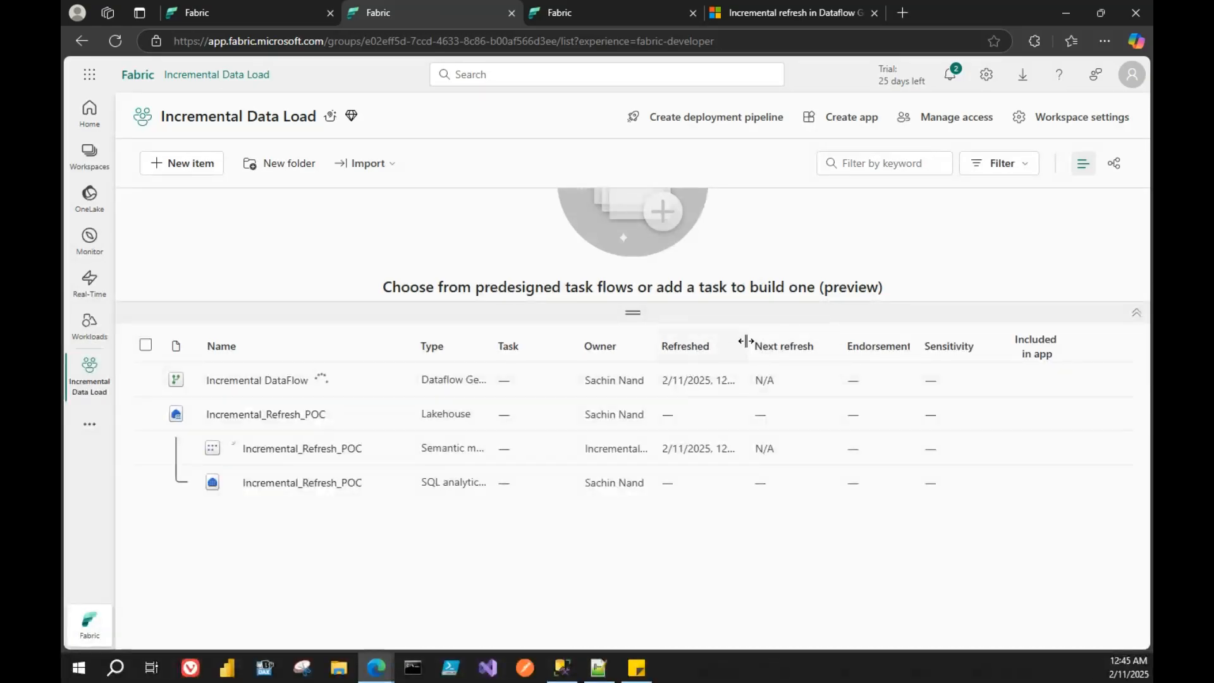
left_click_drag(745, 344, 842, 342)
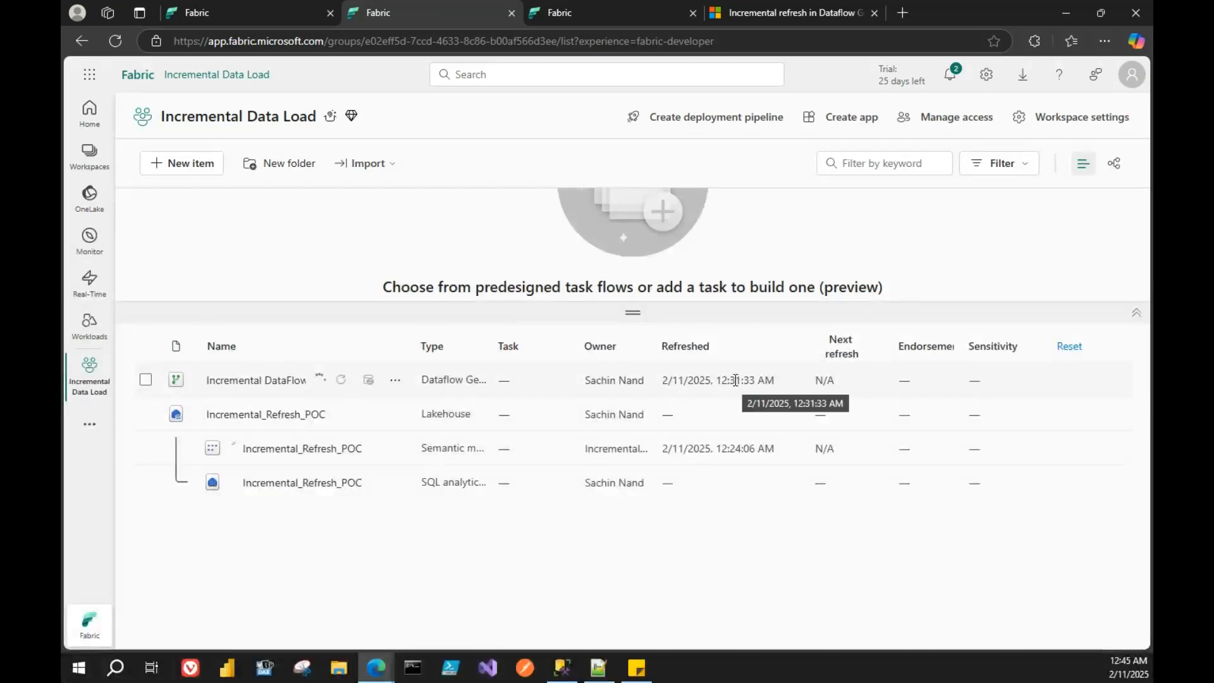
- Rerun the max ModifiedDate query on the lakehouse table and check the dataflow's refresh status in the workspace
left_click(564, 14)
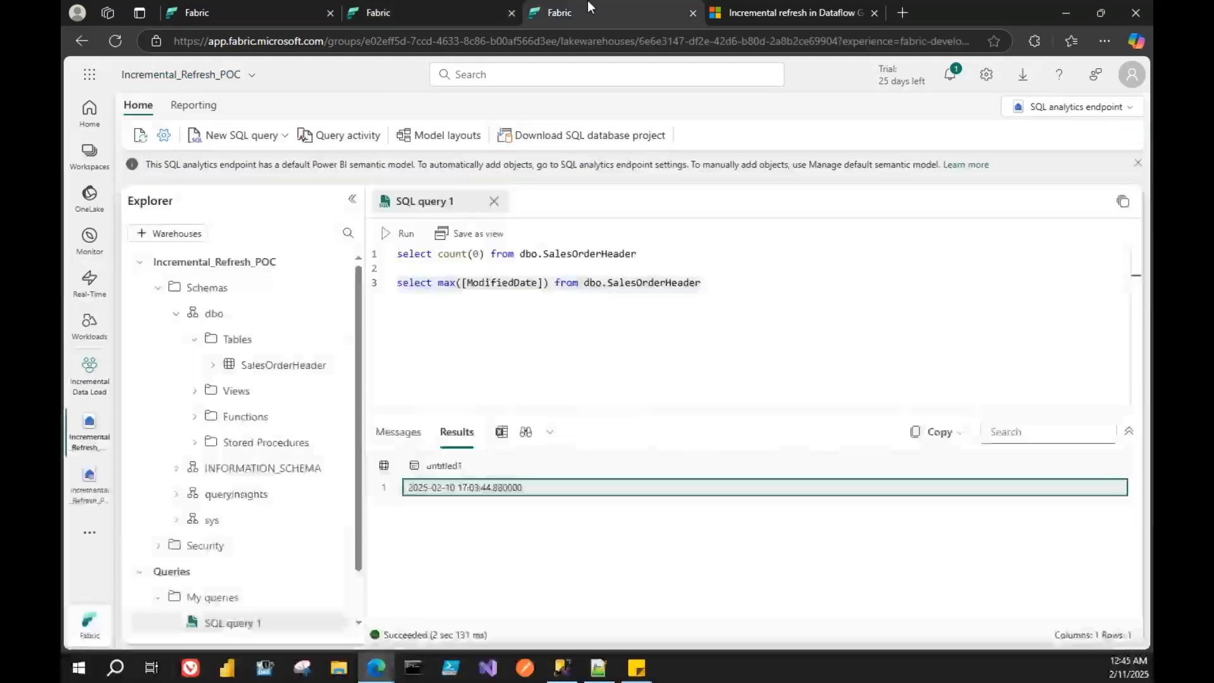
left_click(394, 238)
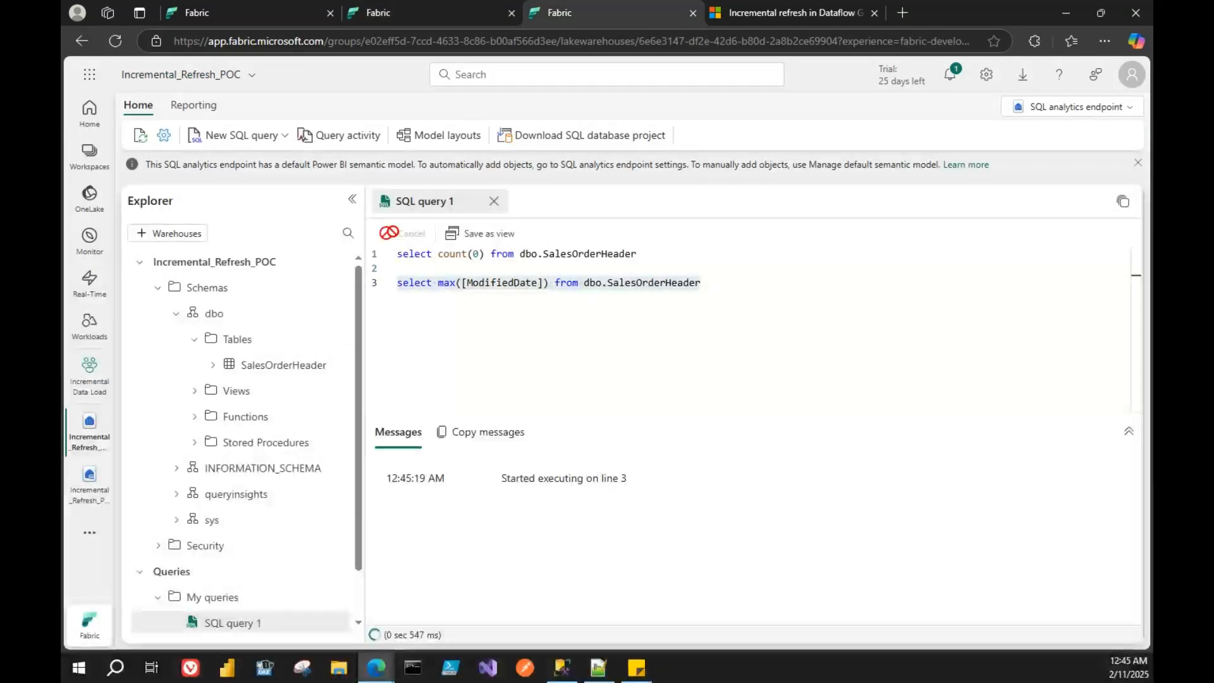
left_click(391, 3)
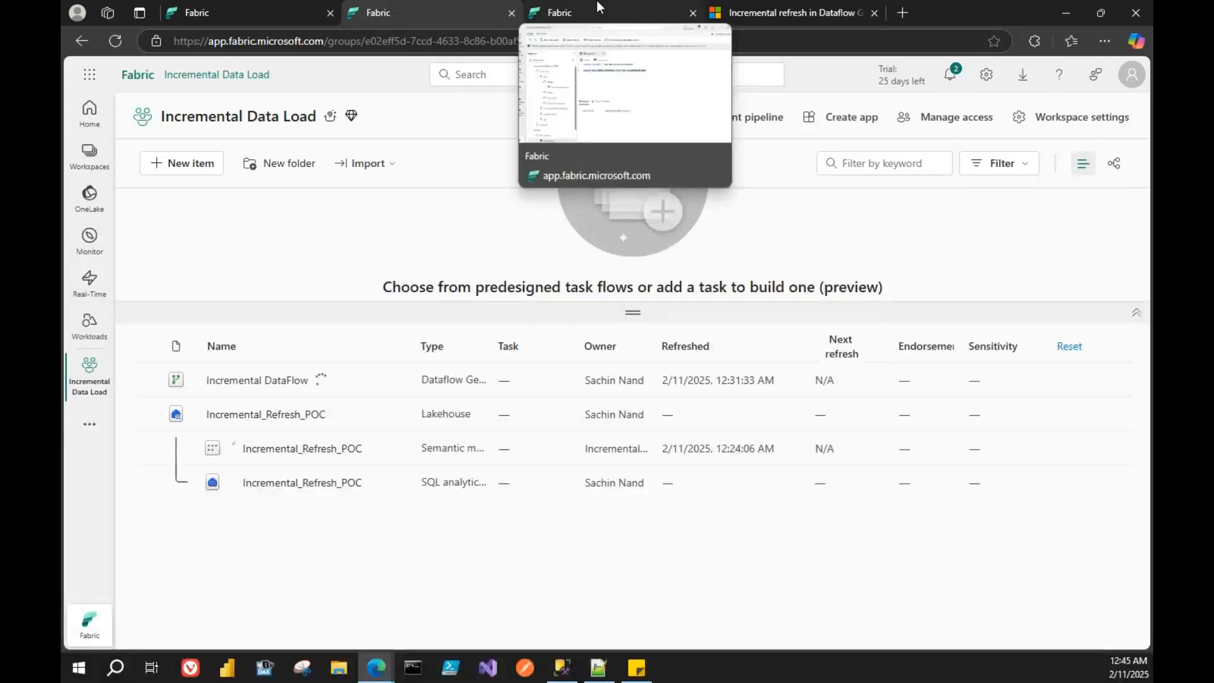
left_click(597, 6)
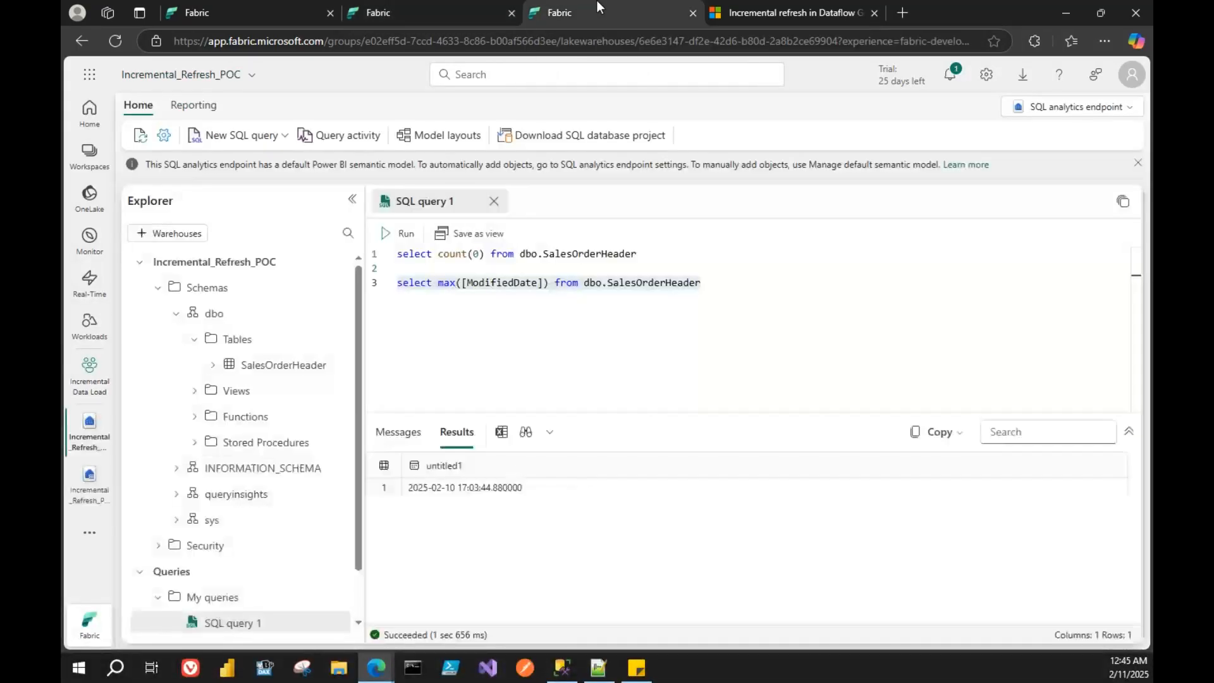
left_click(484, 488)
- Run the row count query on dbo.SalesOrderHeader in the lakehouse and check the dataflow's publishing status in the workspace
left_click_drag(639, 256, 395, 254)
left_click(395, 235)
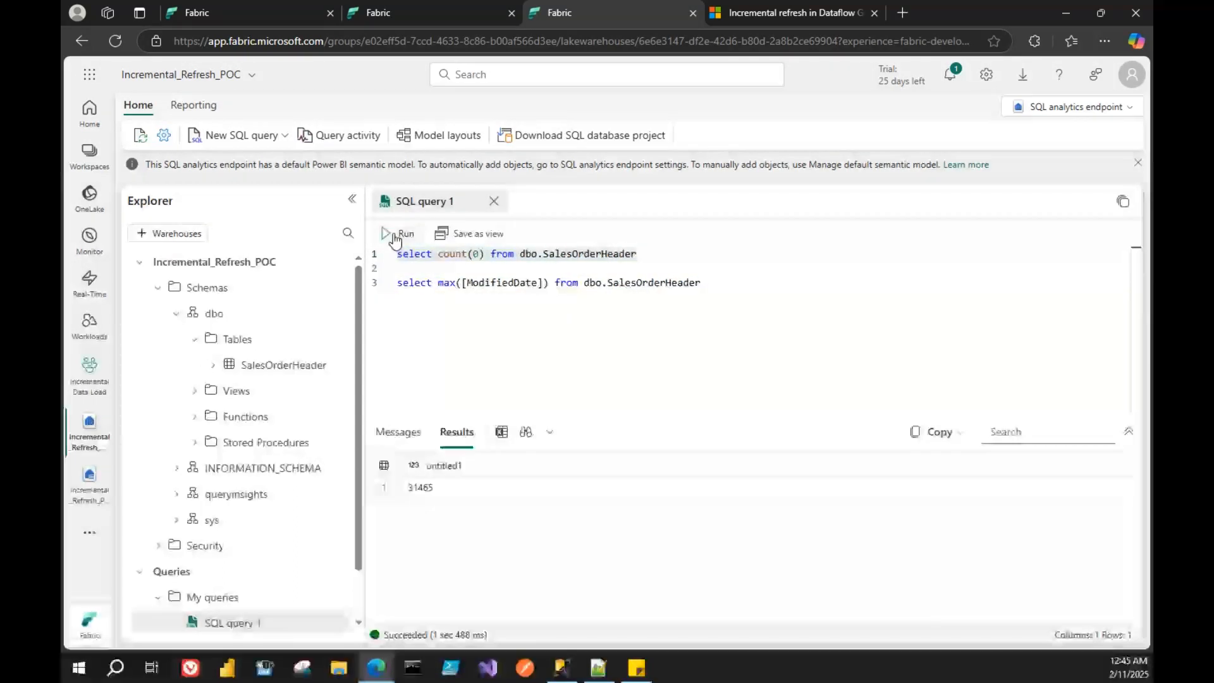
left_click(457, 7)
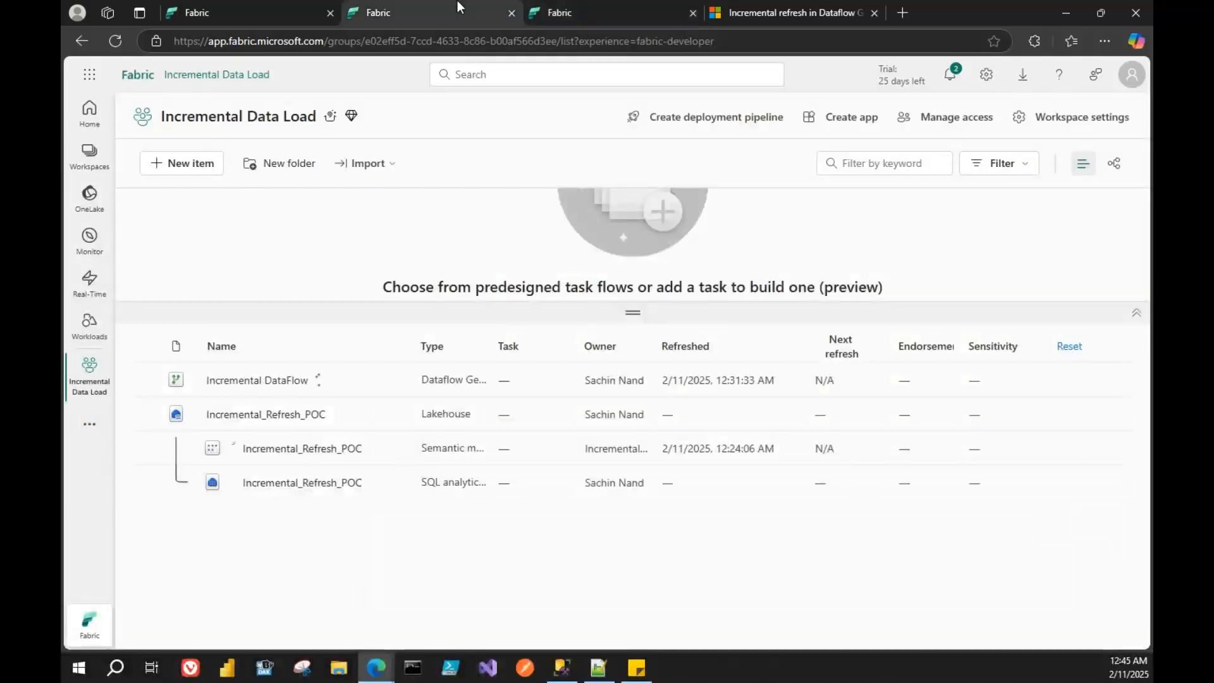
left_click(602, 1)
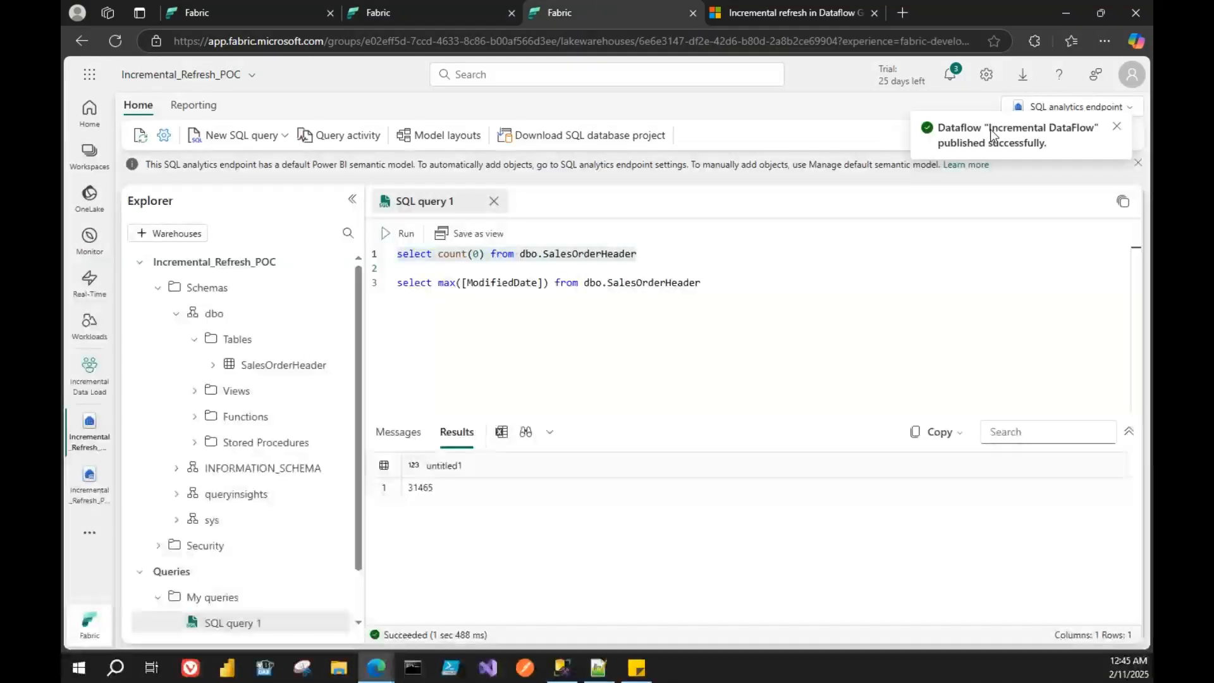
- Check the workspace's refresh status once more and repeatedly rerun the lakehouse row count query while the dataflow refreshes
left_click(418, 1)
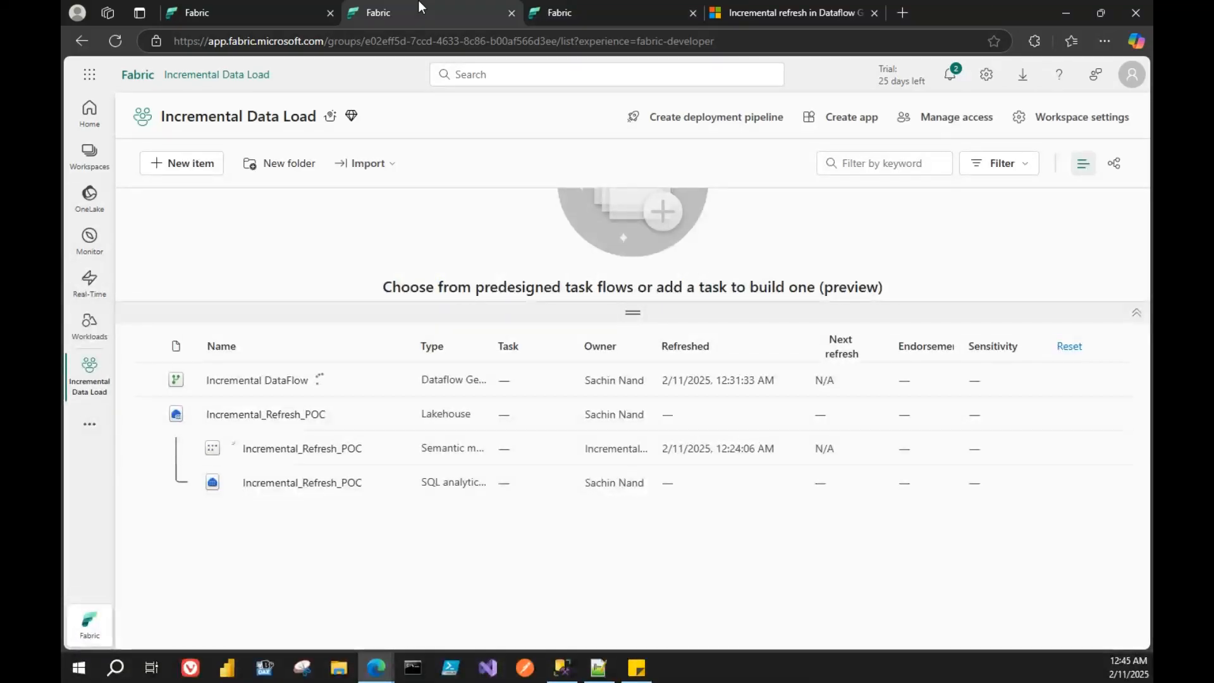
left_click(611, 1)
left_click(397, 237)
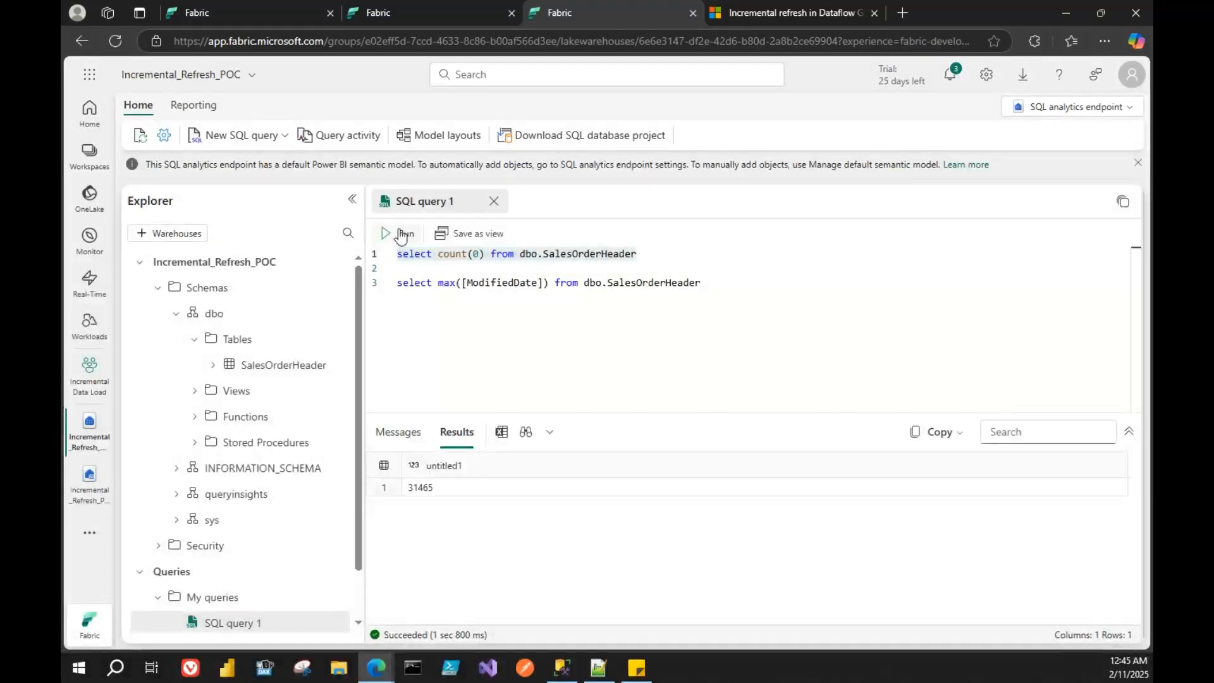
left_click(399, 235)
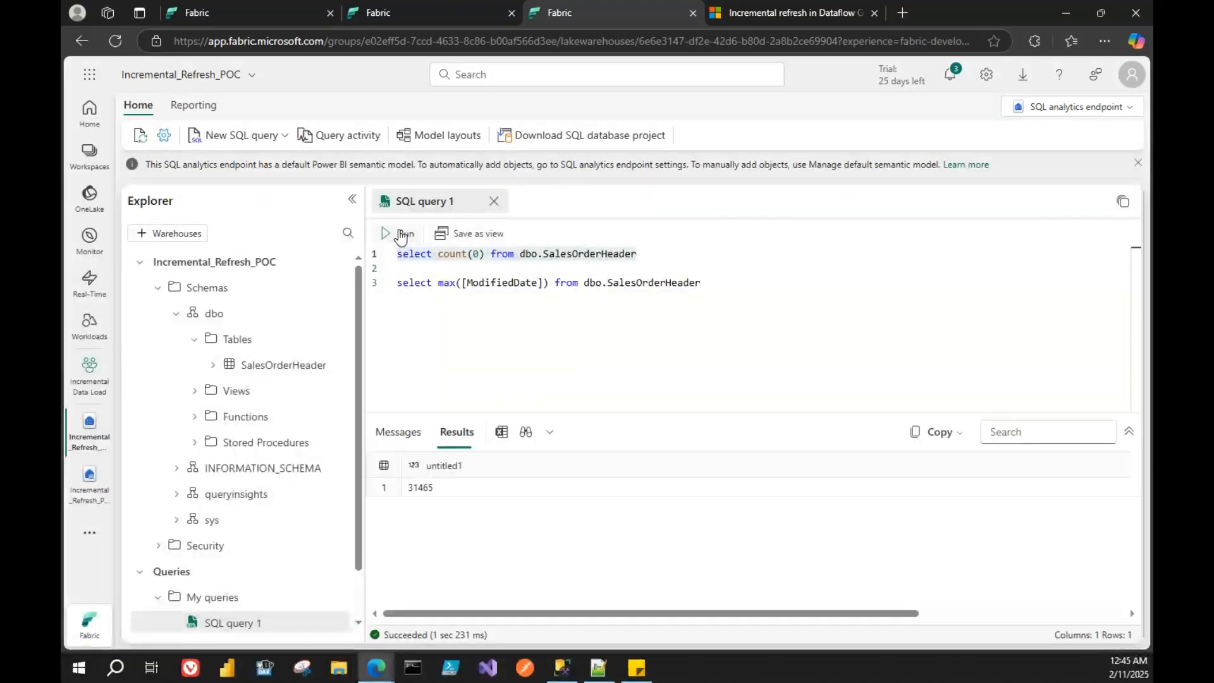
left_click(399, 233)
left_click(399, 233)
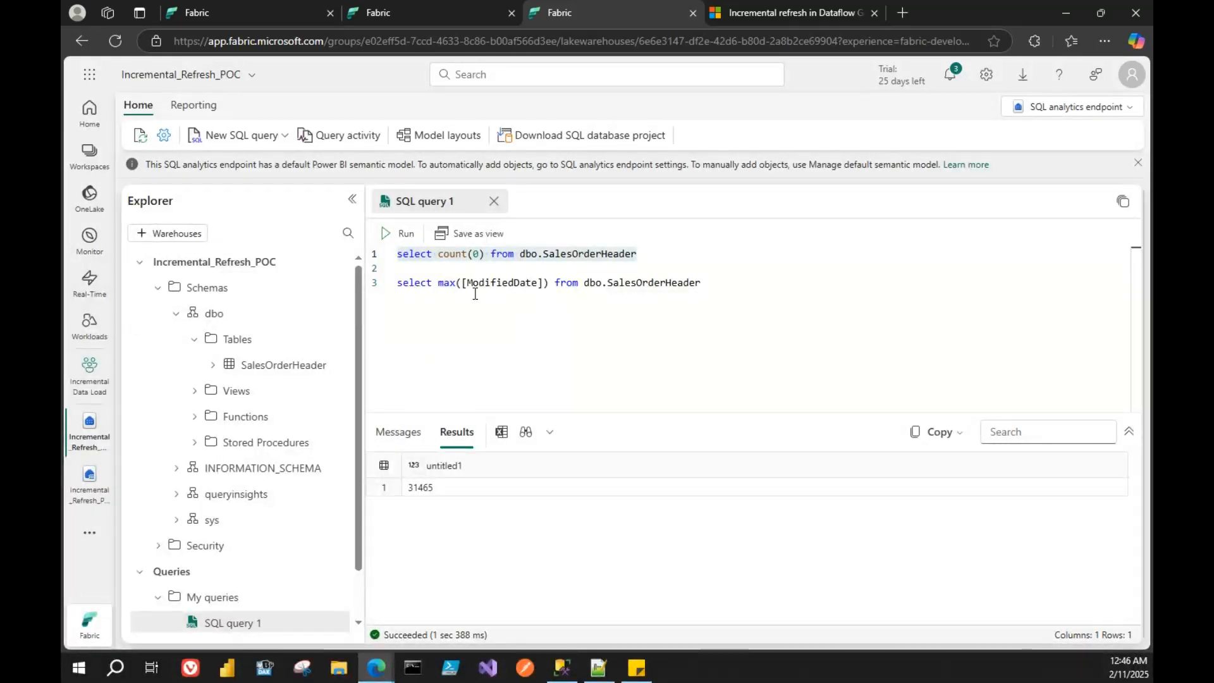
- Run the row count query on dbo.SalesOrderHeader in the lakehouse again and recheck the Incremental DataFlow's refresh status in the workspace
left_click_drag(637, 253, 393, 239)
left_click(393, 238)
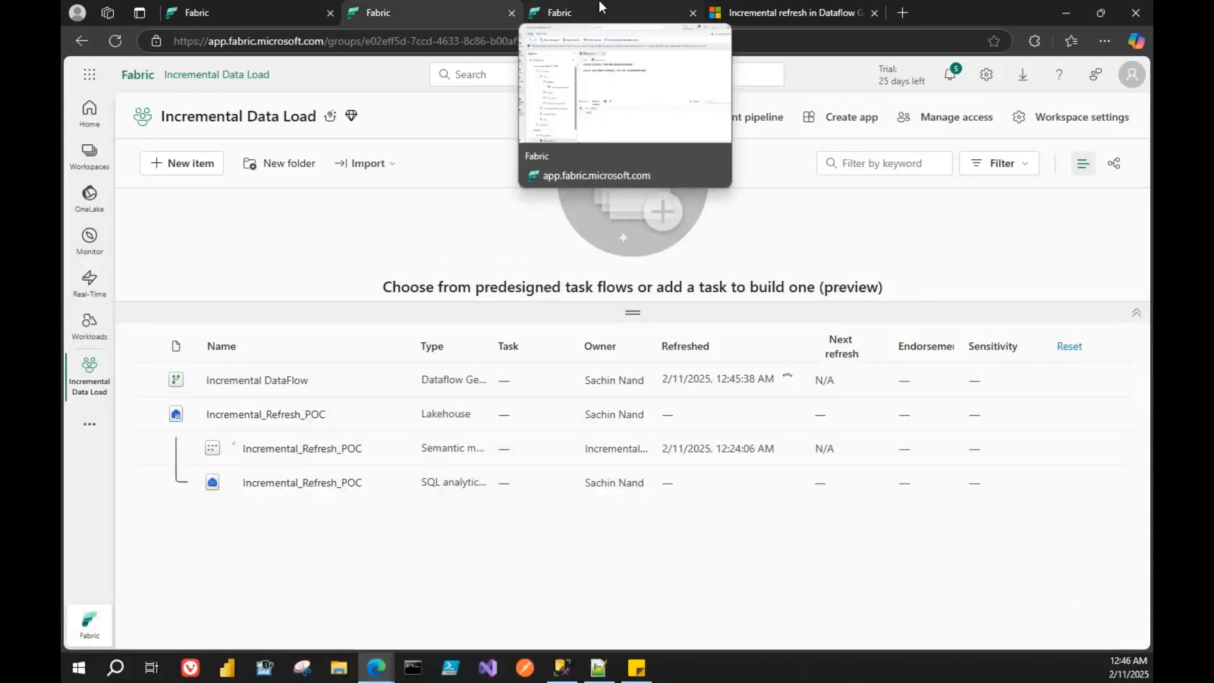
left_click(598, 2)
left_click(406, 234)
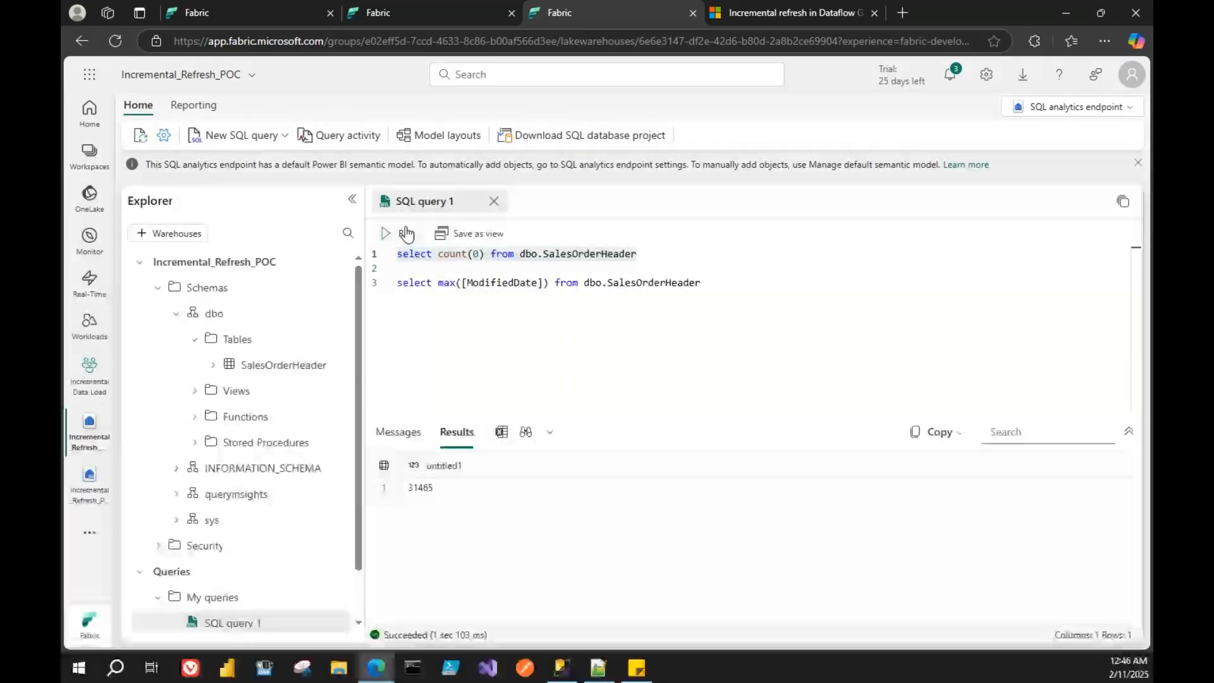
left_click(383, 2)
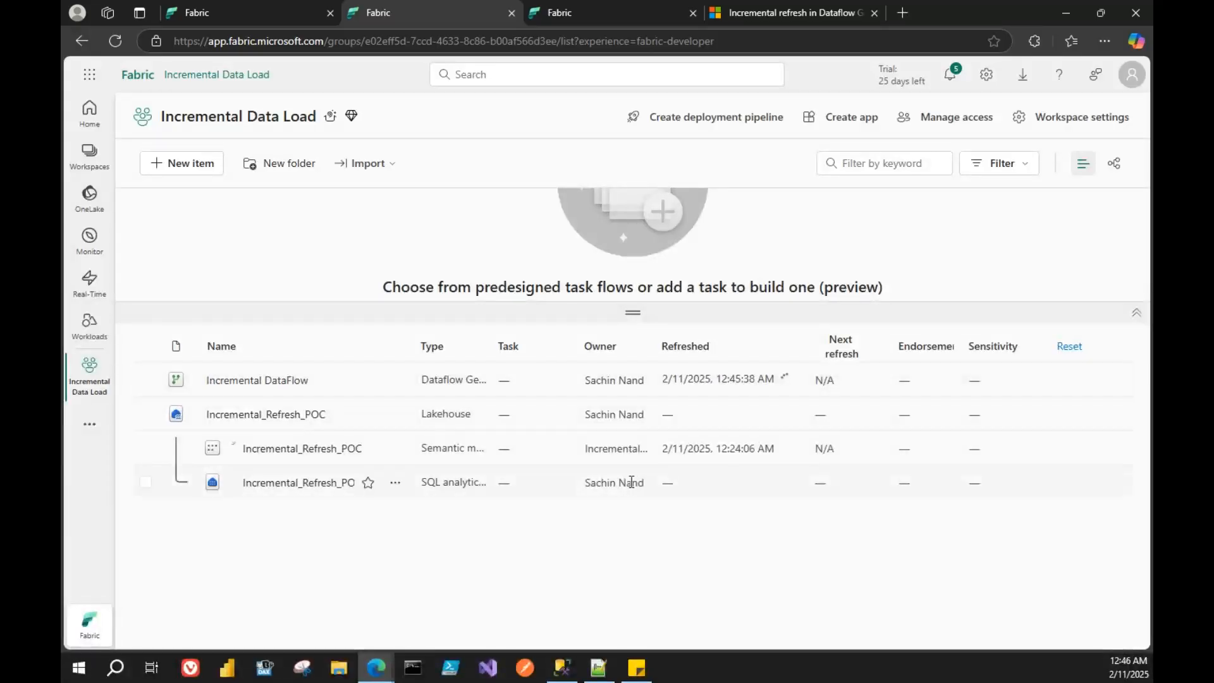
left_click(586, 11)
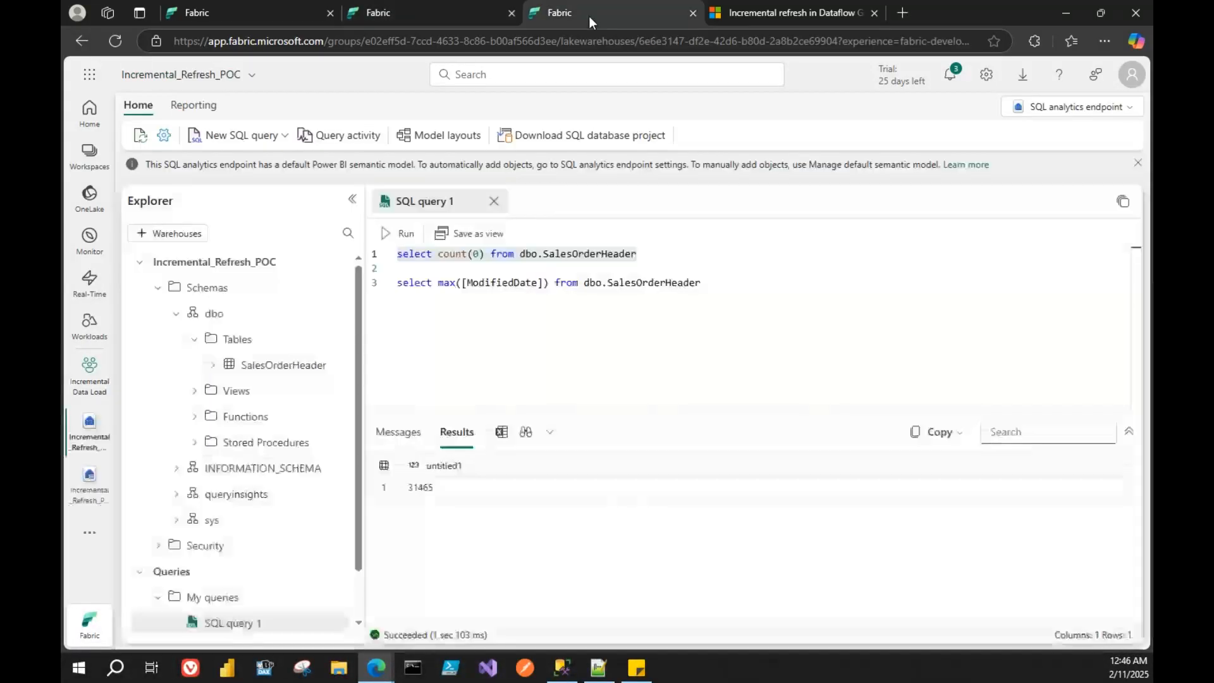
- Keep rerunning the select count(0) query on the lakehouse table dbo.SalesOrderHeader to watch for a change in the row count
left_click(405, 235)
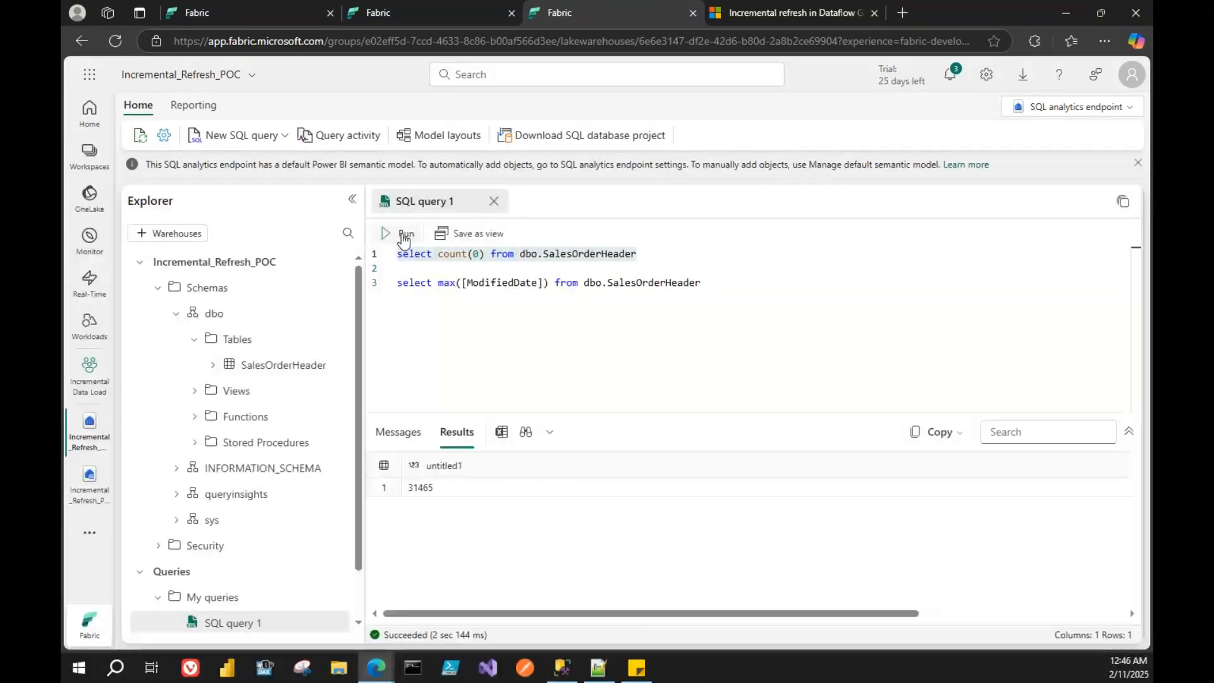
left_click(404, 237)
left_click(404, 237)
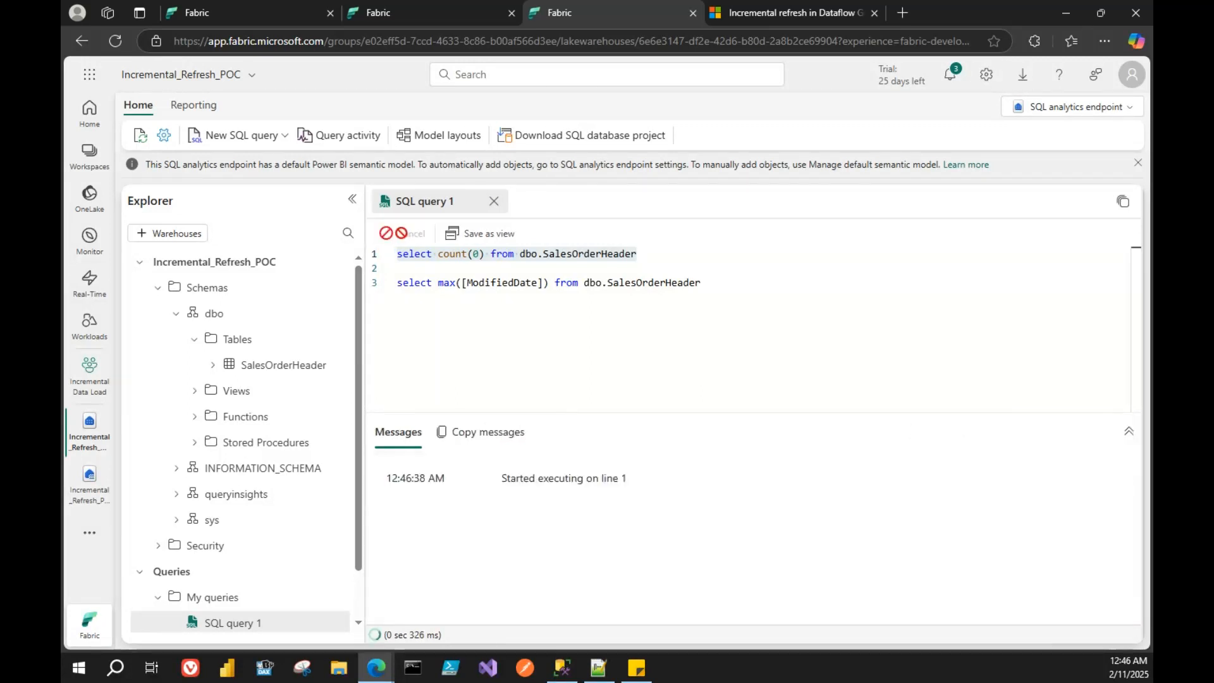
left_click(404, 237)
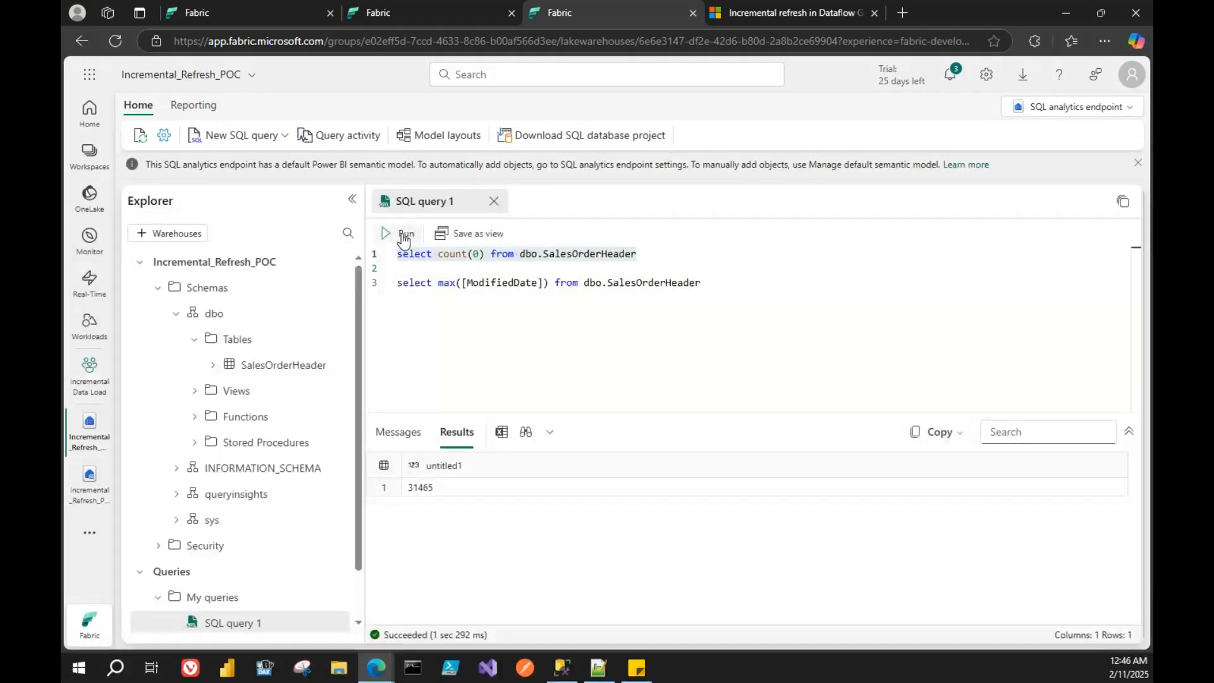
left_click(404, 238)
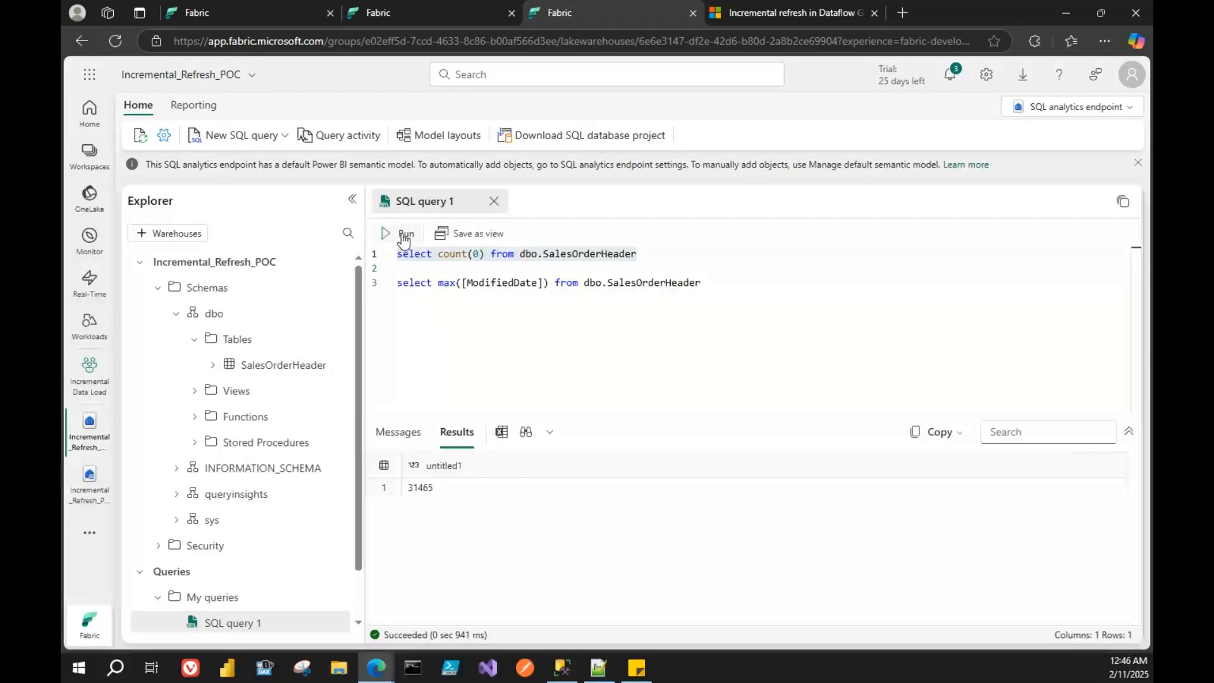
left_click(404, 237)
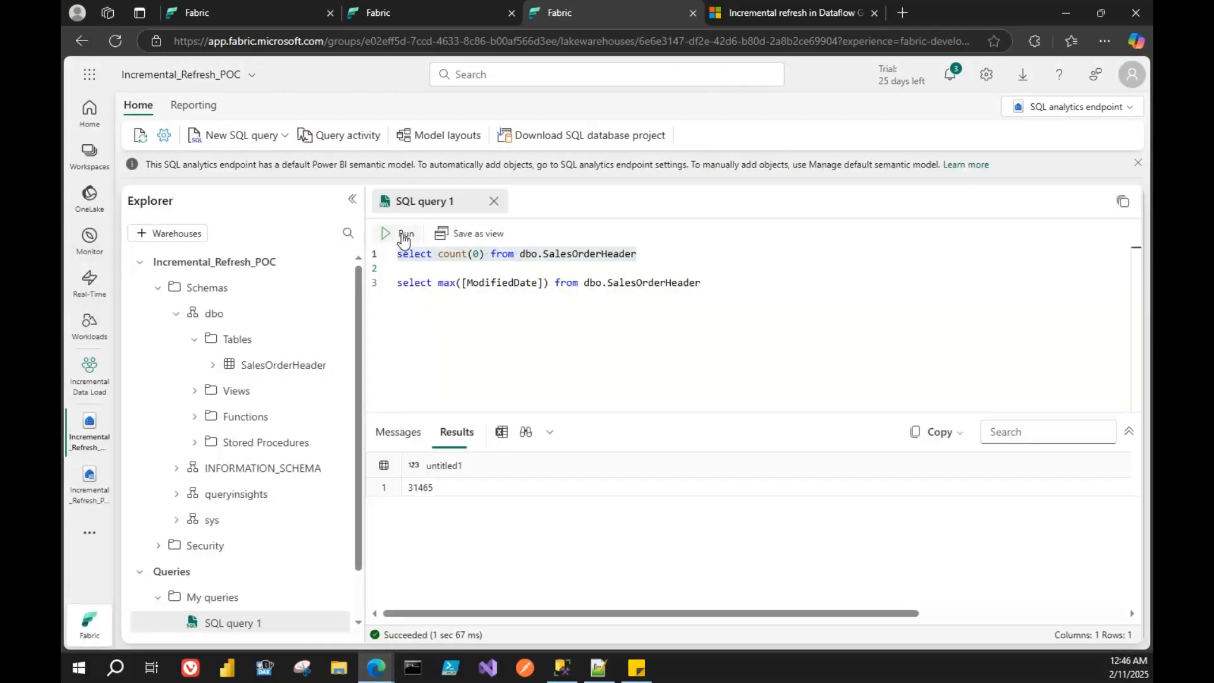
left_click(404, 237)
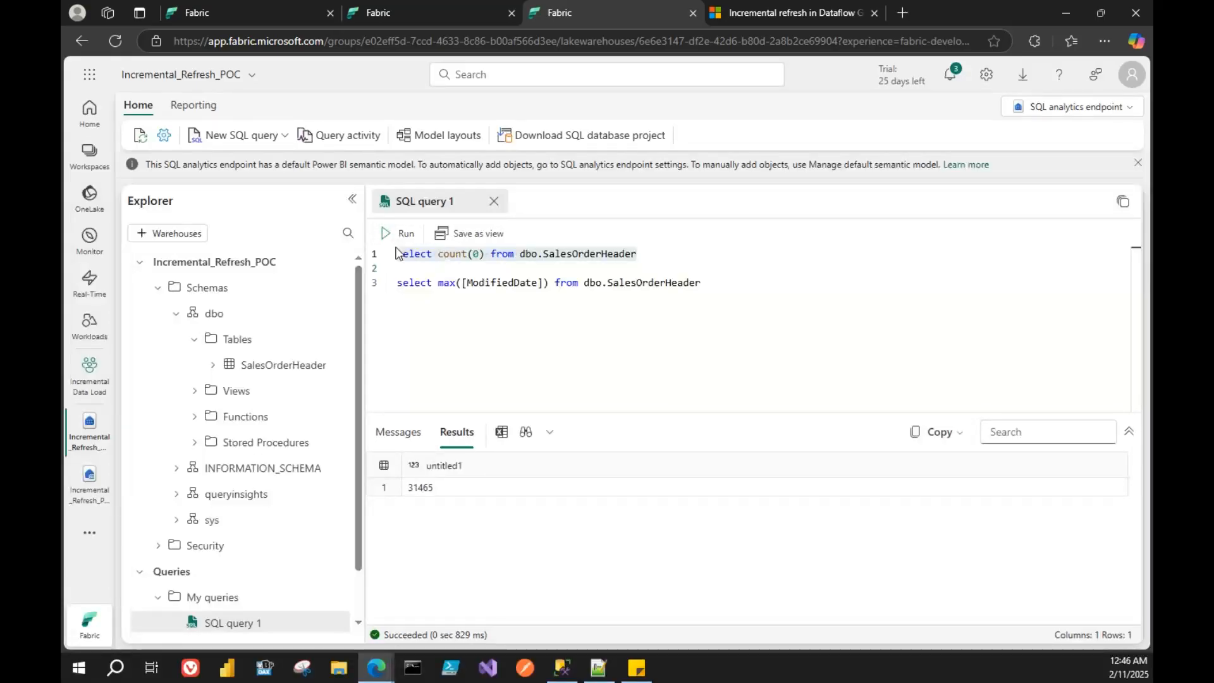
left_click(400, 235)
left_click(400, 237)
left_click(397, 236)
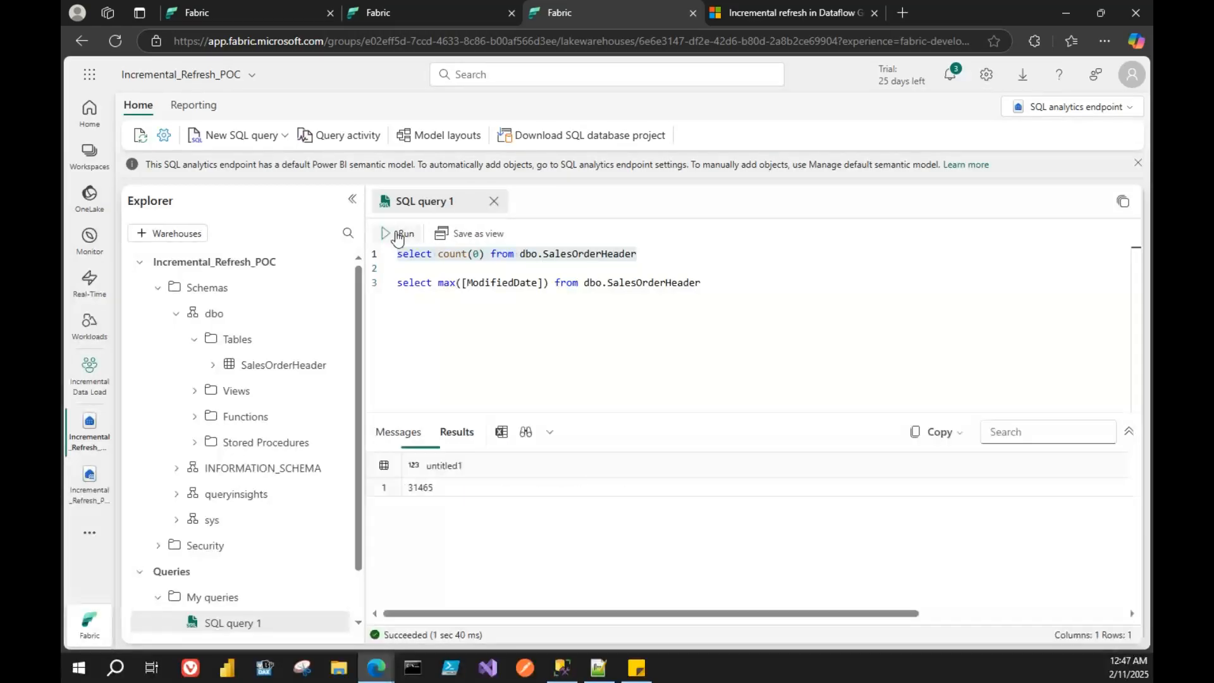
left_click(397, 235)
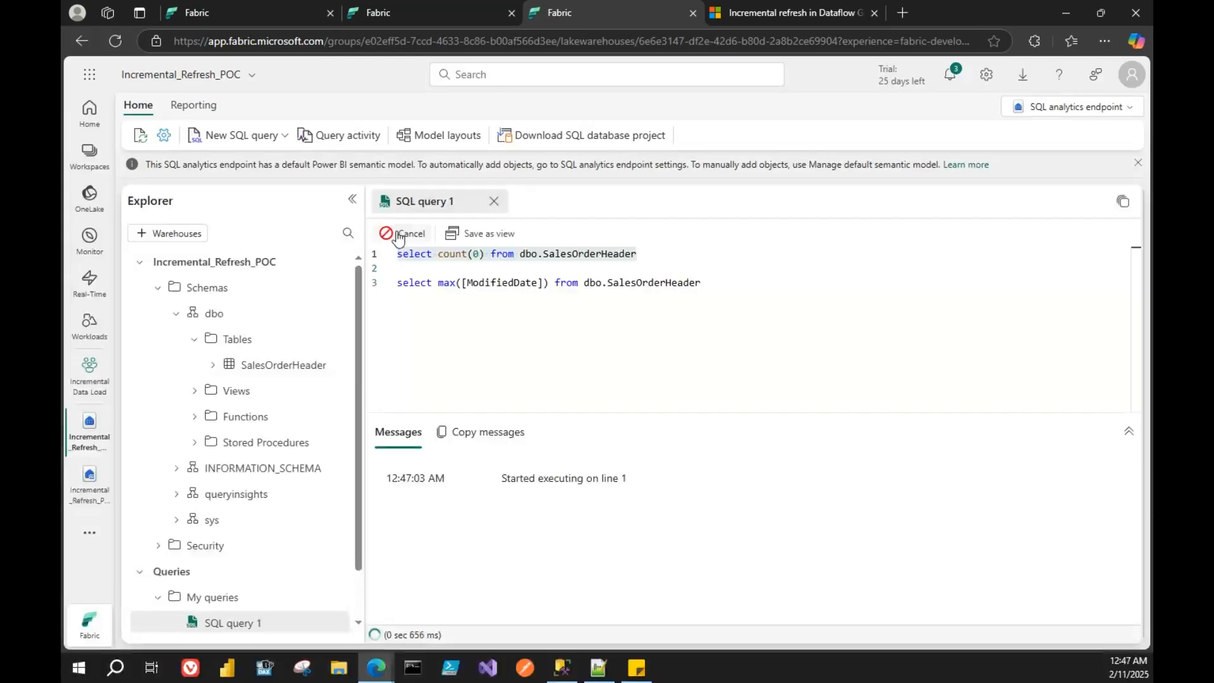
left_click(398, 235)
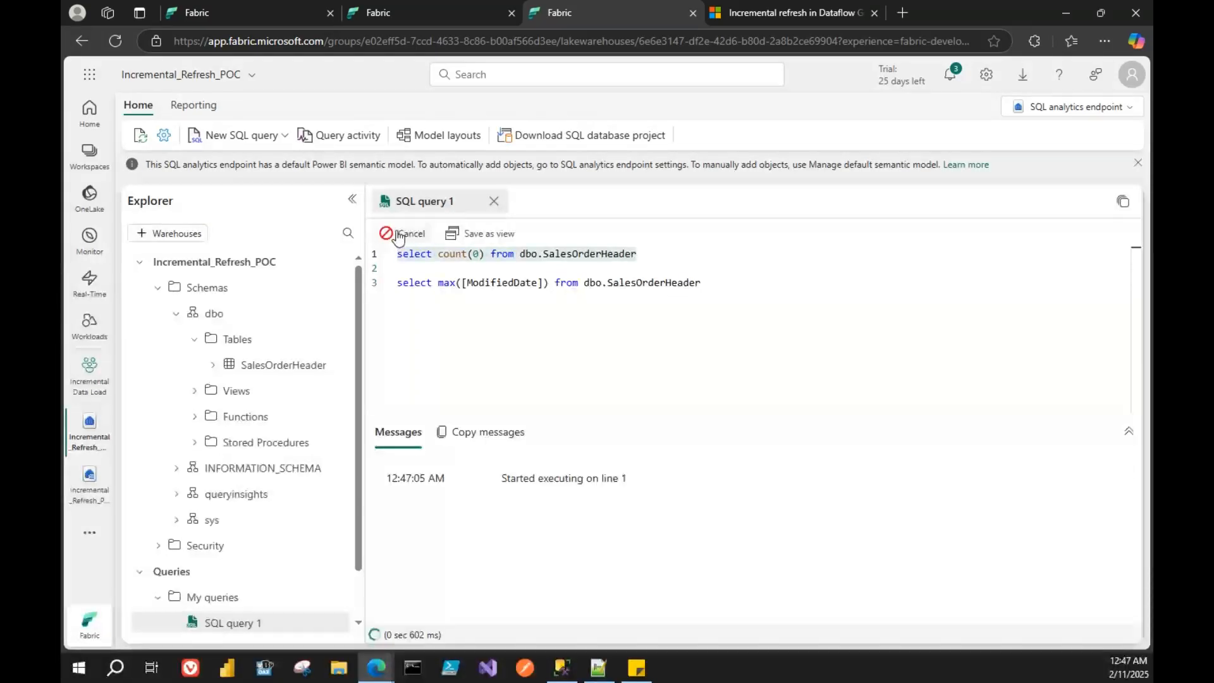
- Check the Incremental DataFlow's refresh status in the workspace and rerun the lakehouse row count query
left_click(414, 2)
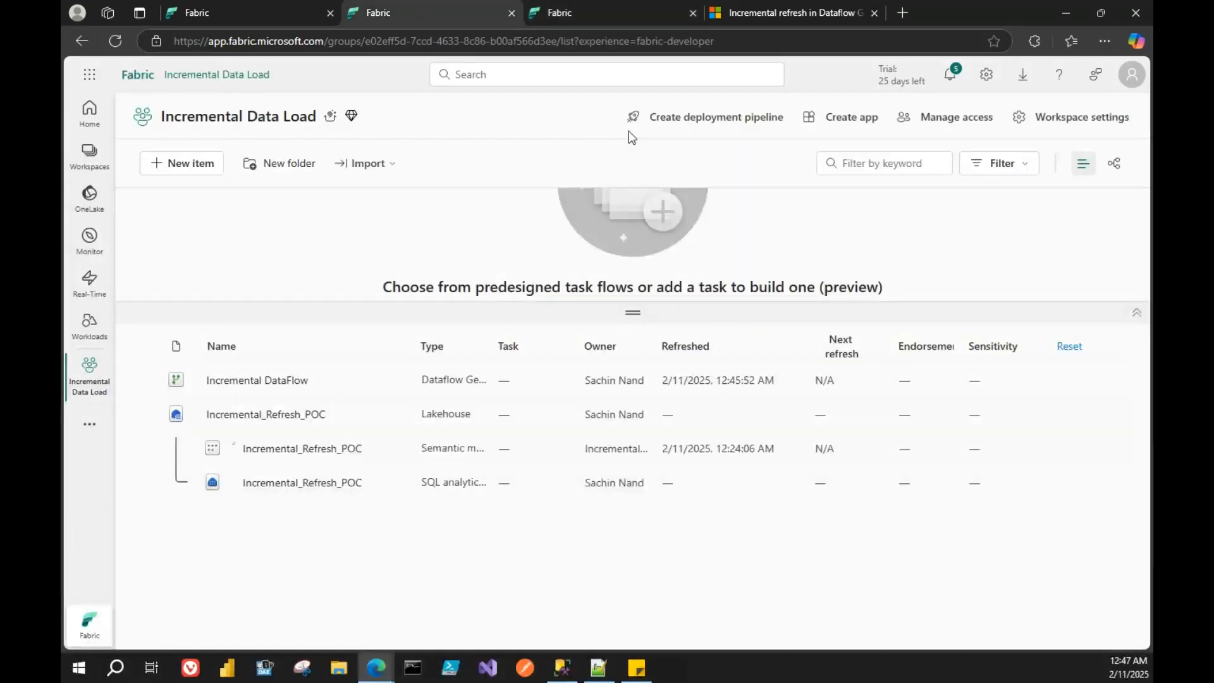
left_click(568, 3)
left_click(404, 235)
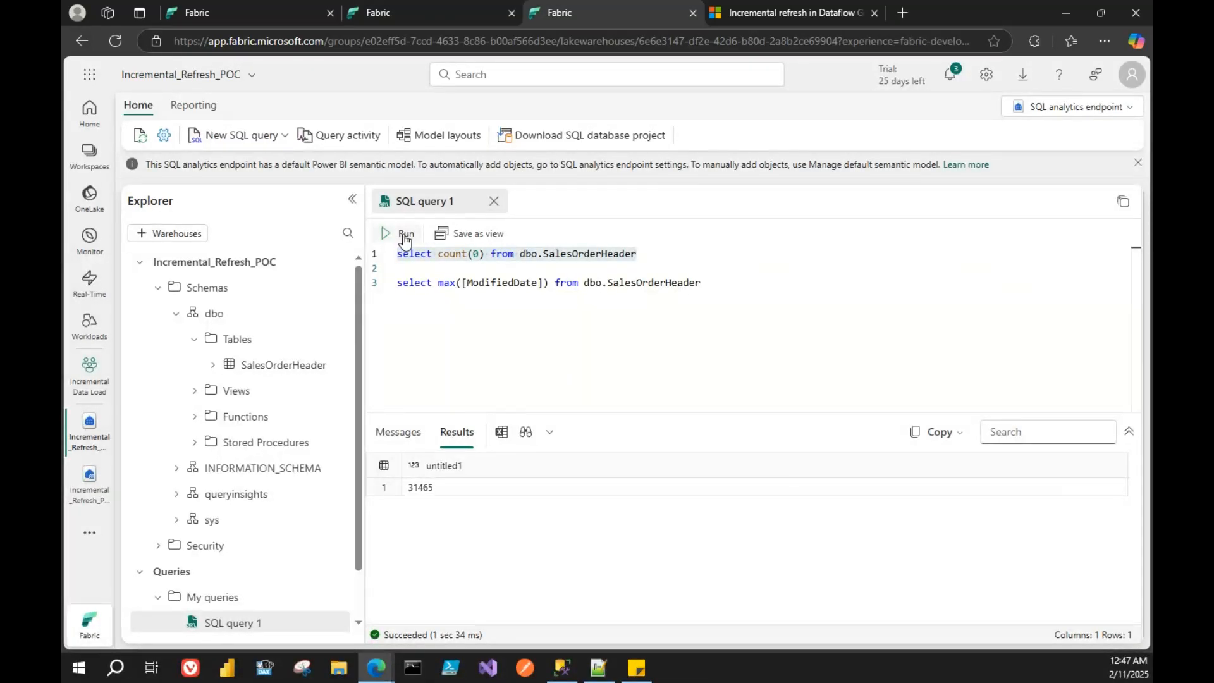
left_click(403, 236)
- Run the max ModifiedDate query on dbo.SalesOrderHeader once and return to rerunning the row count query
left_click_drag(725, 293, 397, 284)
left_click(403, 234)
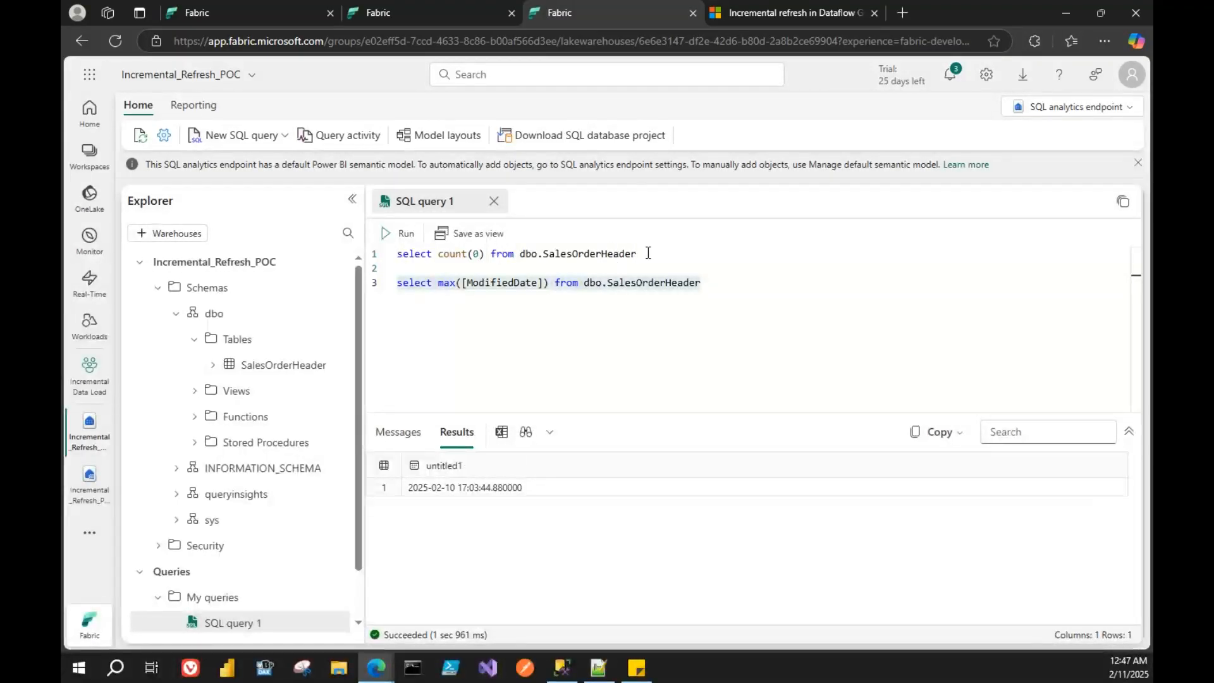
left_click_drag(640, 254, 395, 253)
left_click(396, 235)
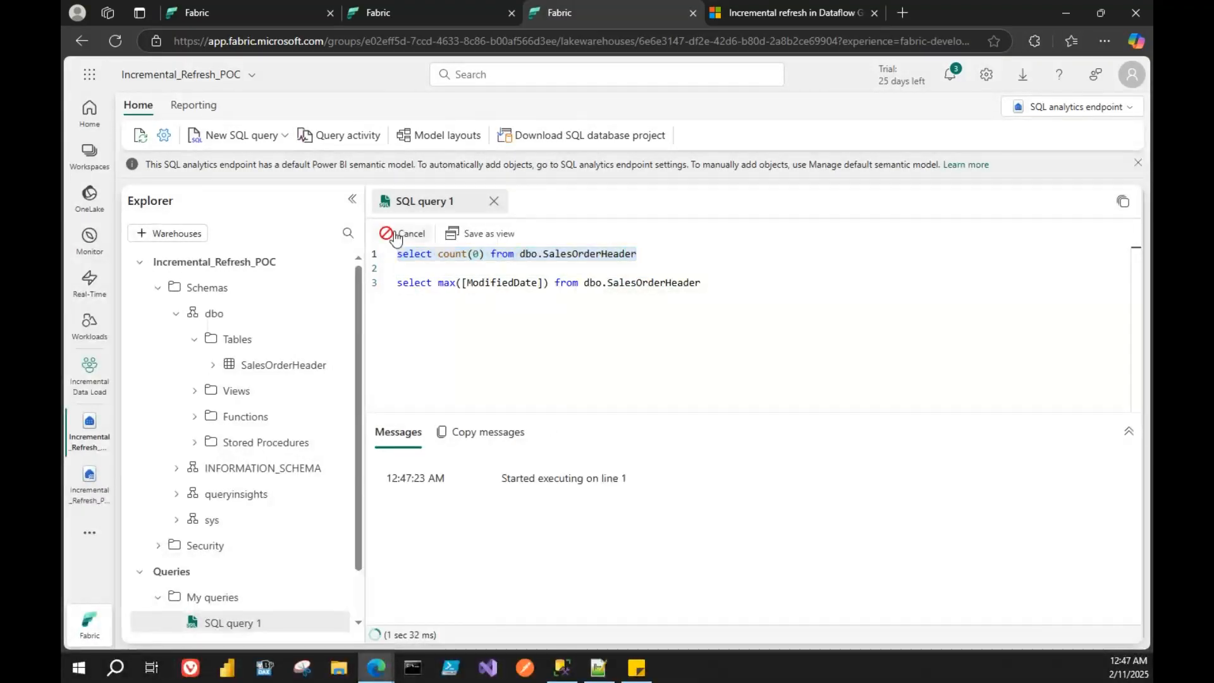
left_click(396, 235)
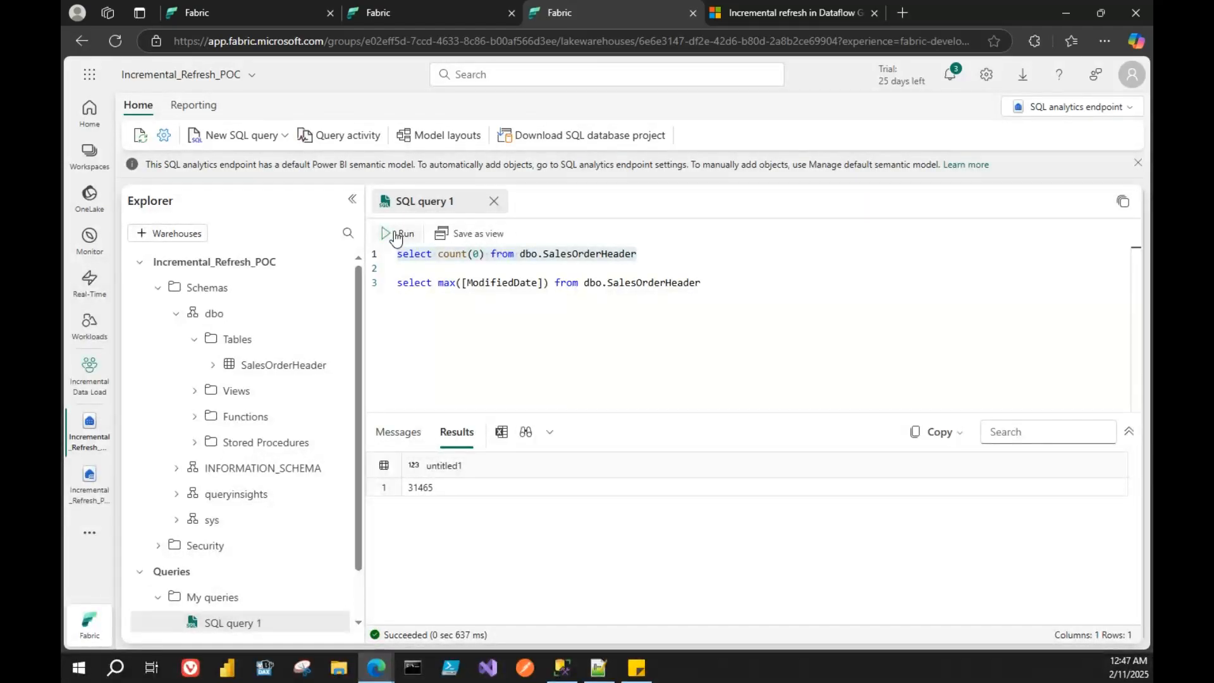
left_click(397, 235)
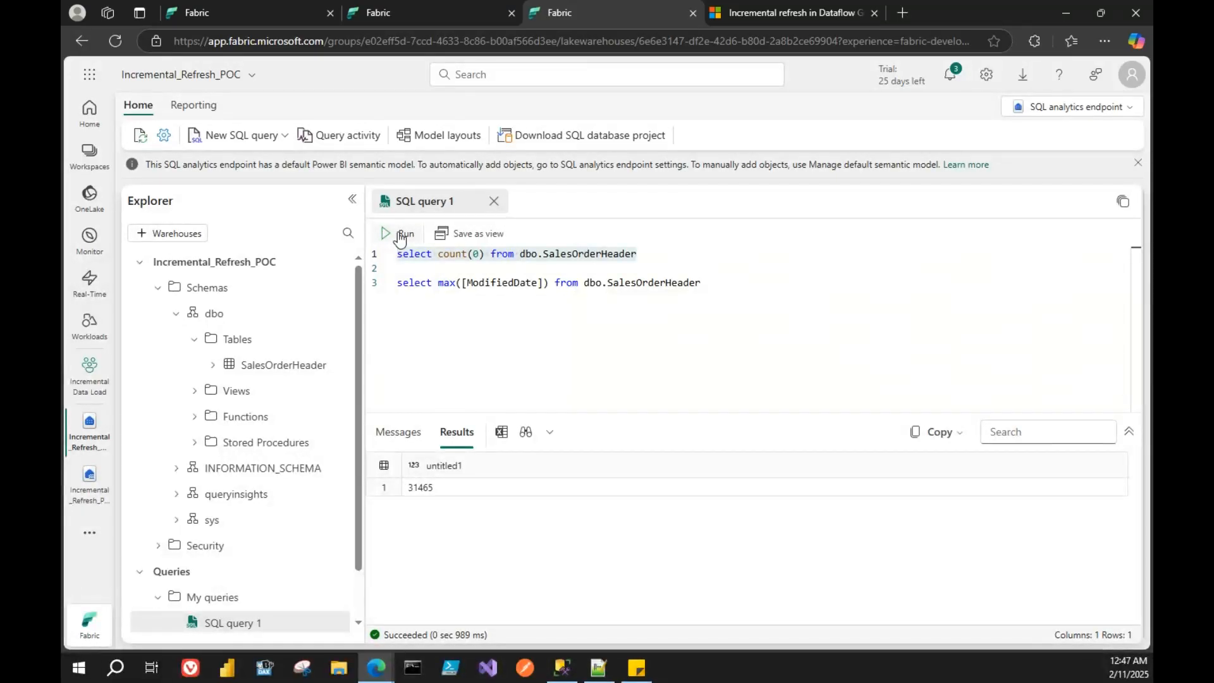
left_click(399, 236)
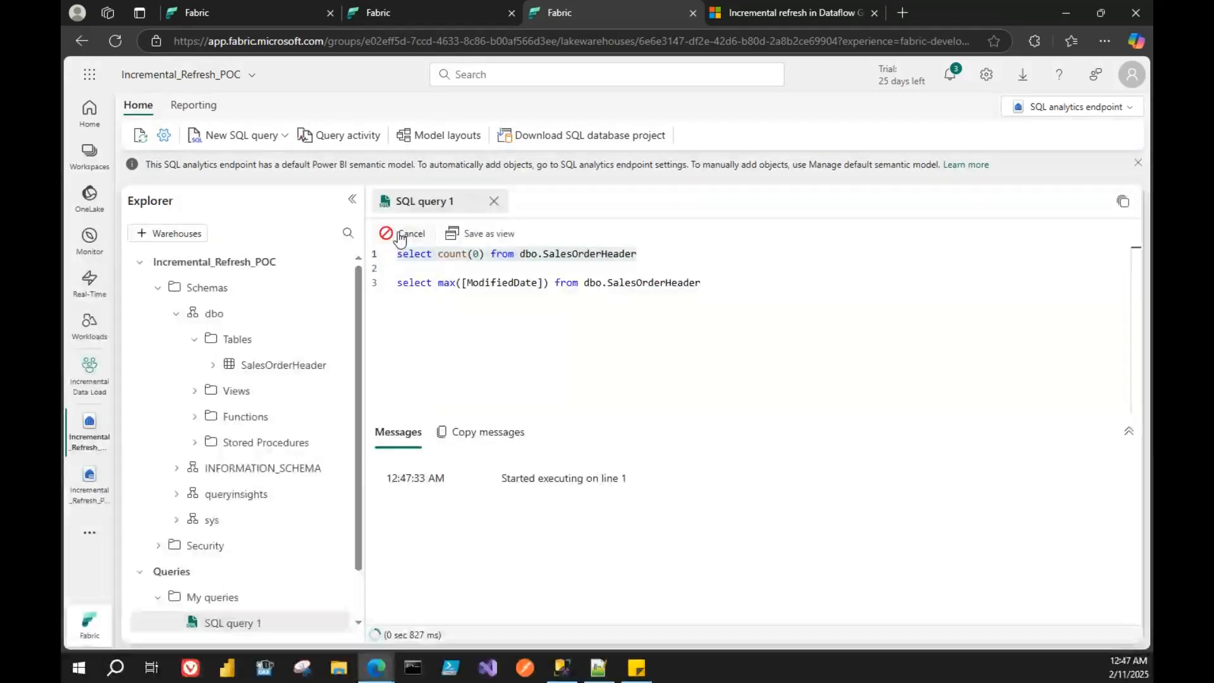
- Refresh the Tables folder of the dbo schema and rerun the row count query on SalesOrderHeader
left_click(335, 338)
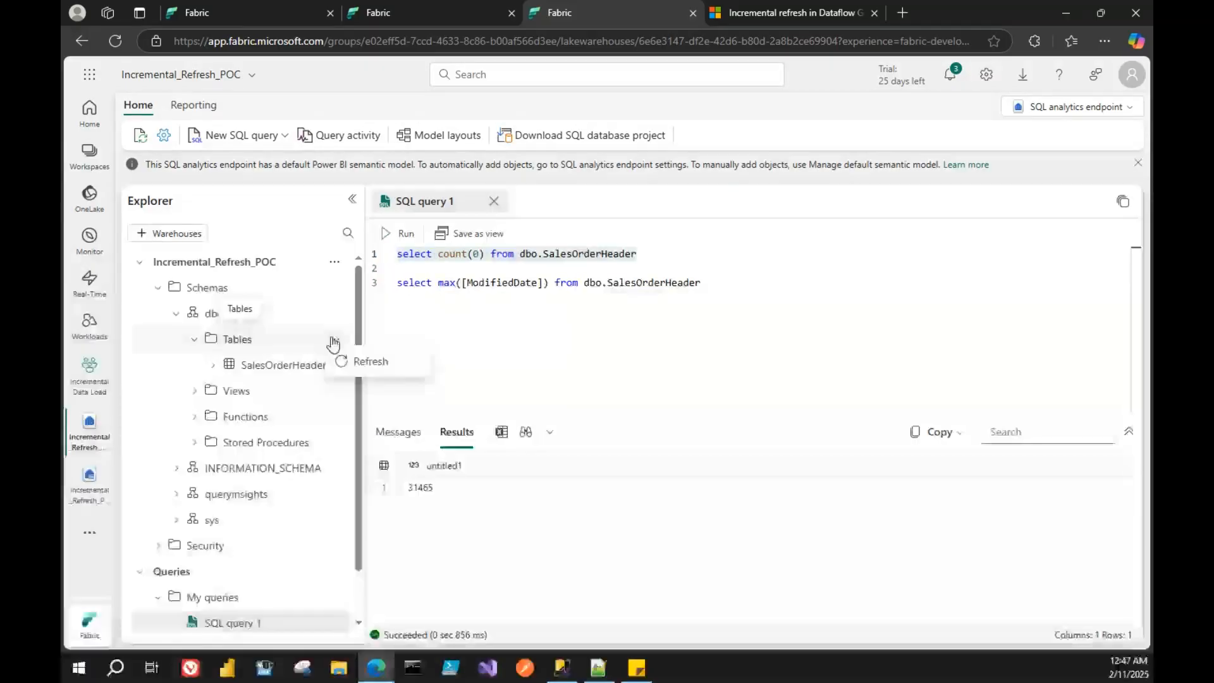
left_click(361, 366)
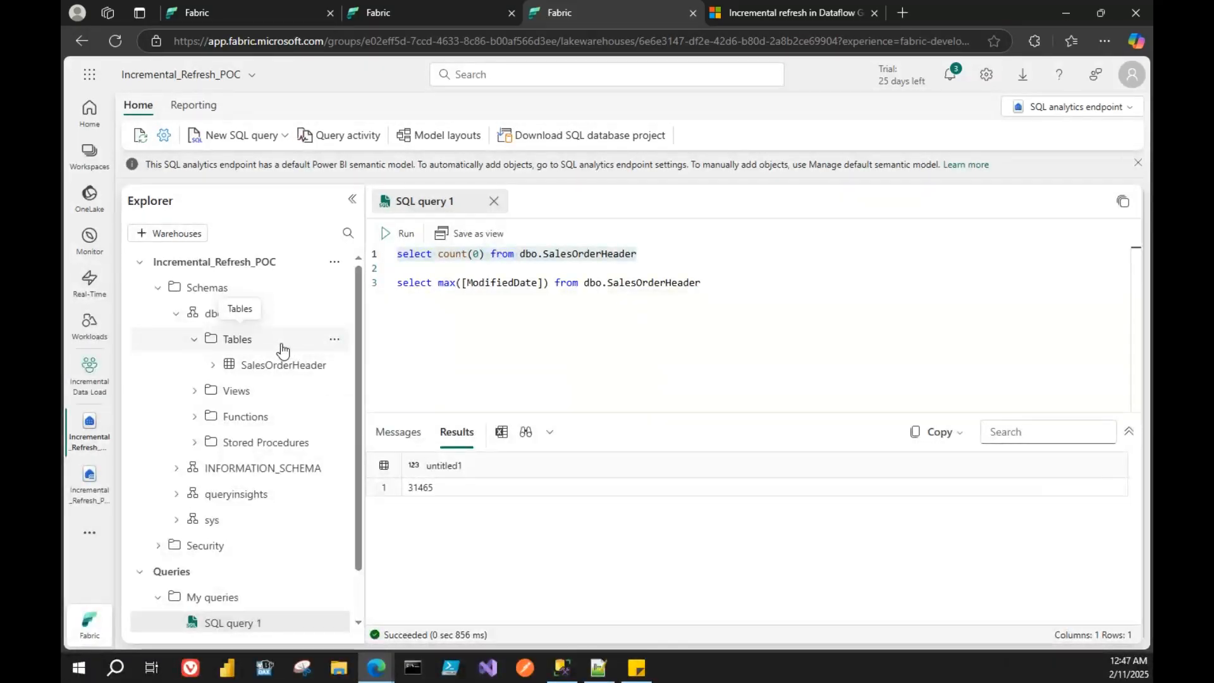
left_click(401, 235)
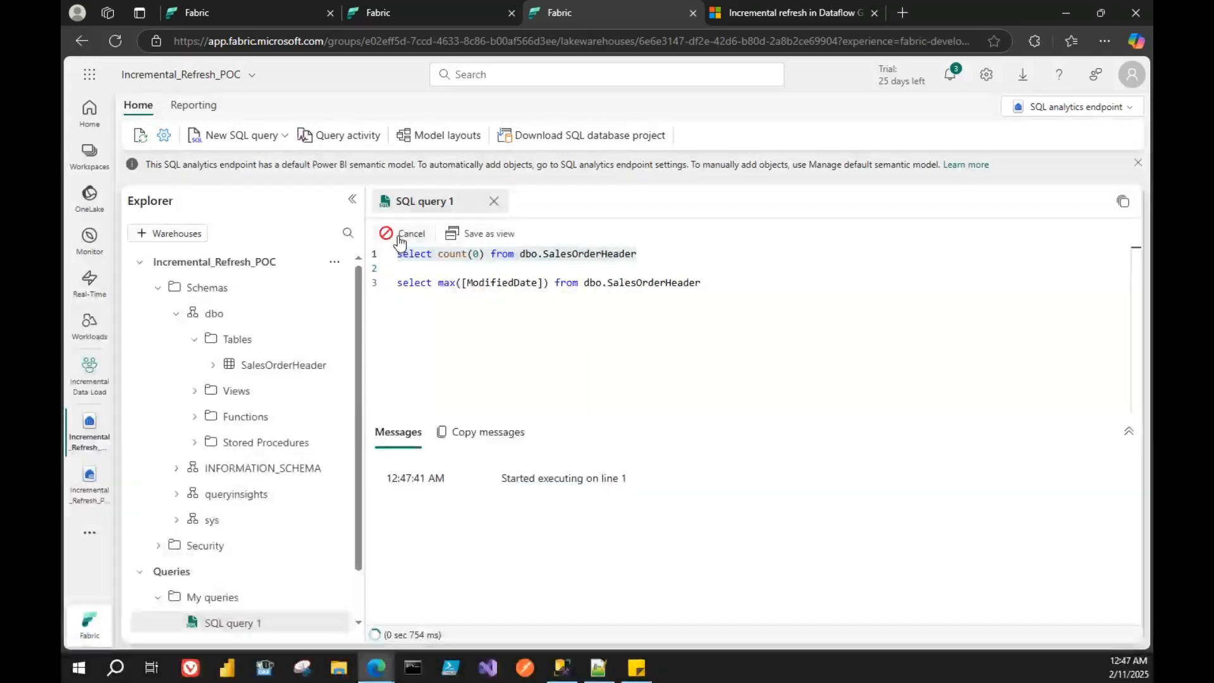
left_click(439, 495)
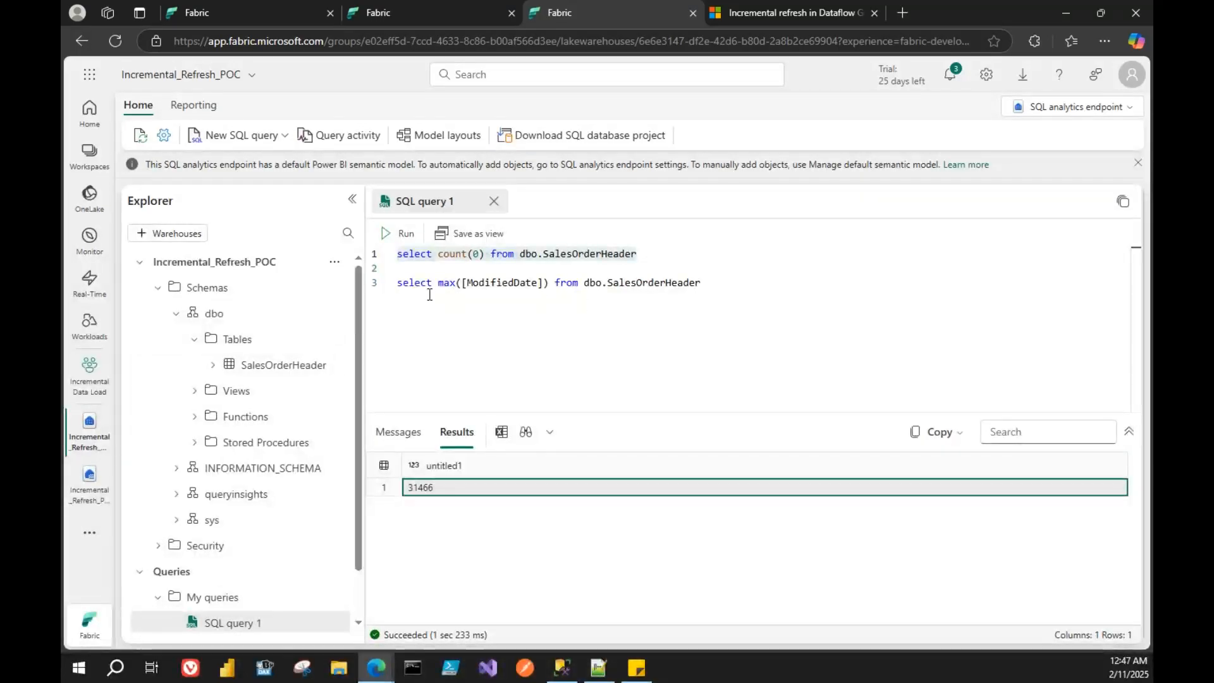
- Run the max ModifiedDate query on dbo.SalesOrderHeader and examine the returned timestamp
left_click_drag(397, 282, 702, 283)
left_click(399, 234)
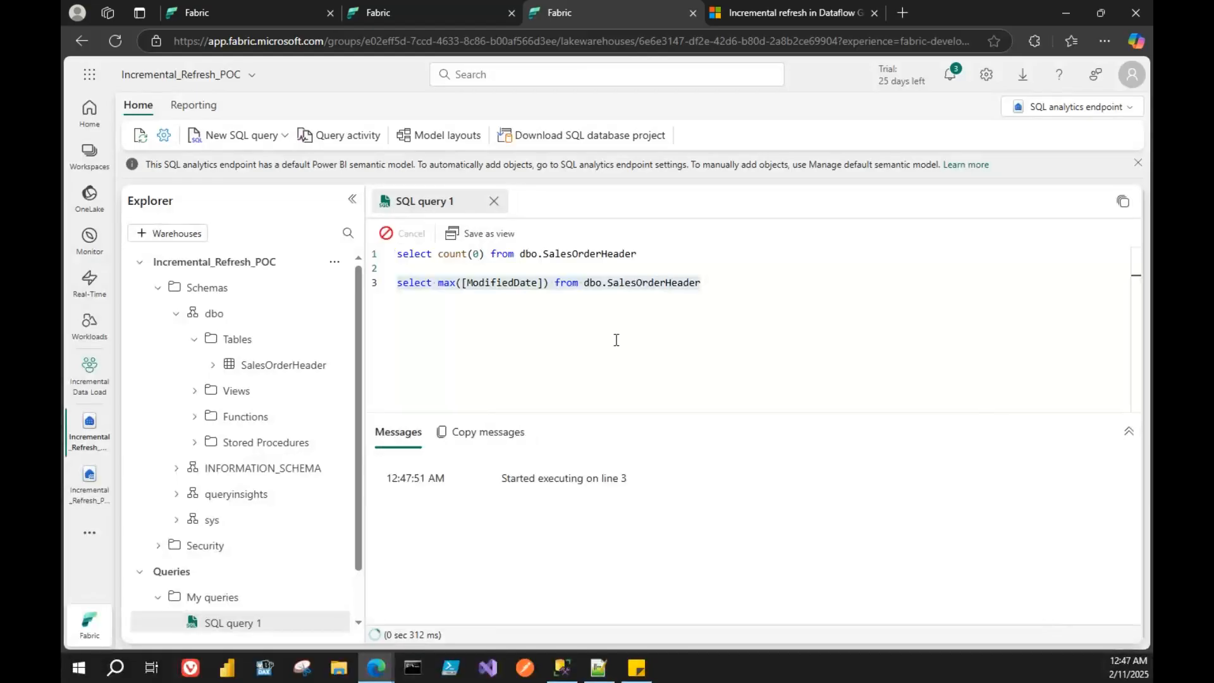
left_click(477, 489)
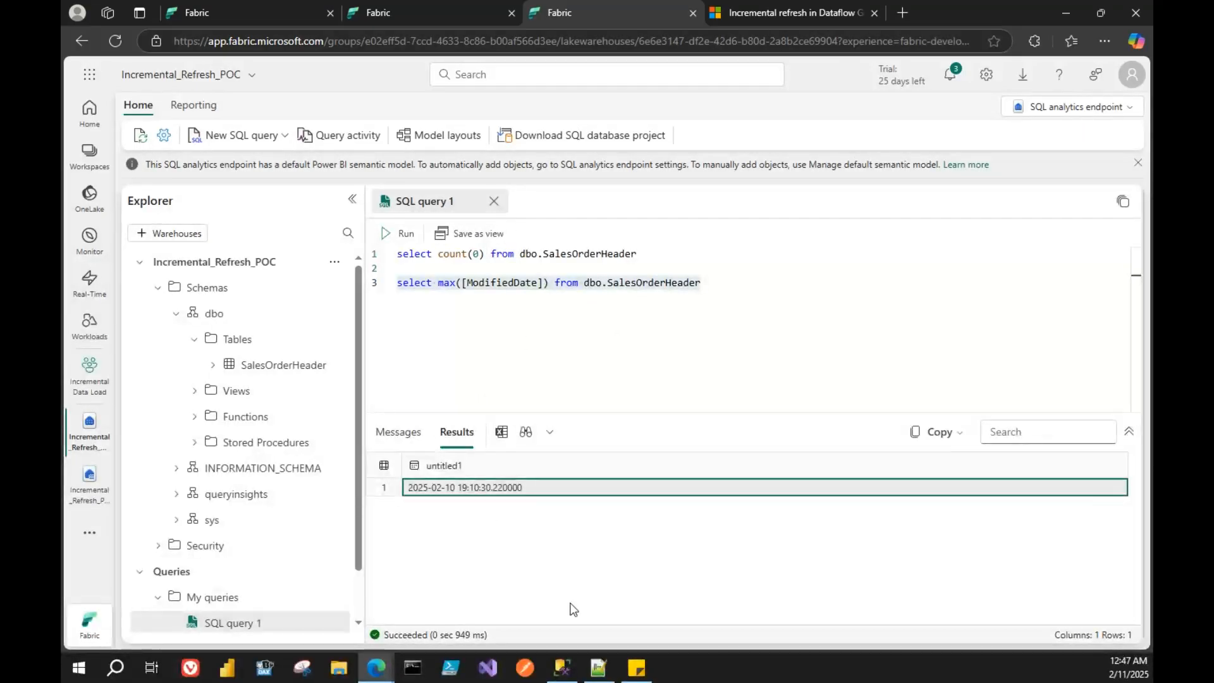
- Switch to SQL Server Management Studio and copy the SalesOrderID condition from the commented update statement
left_click(563, 671)
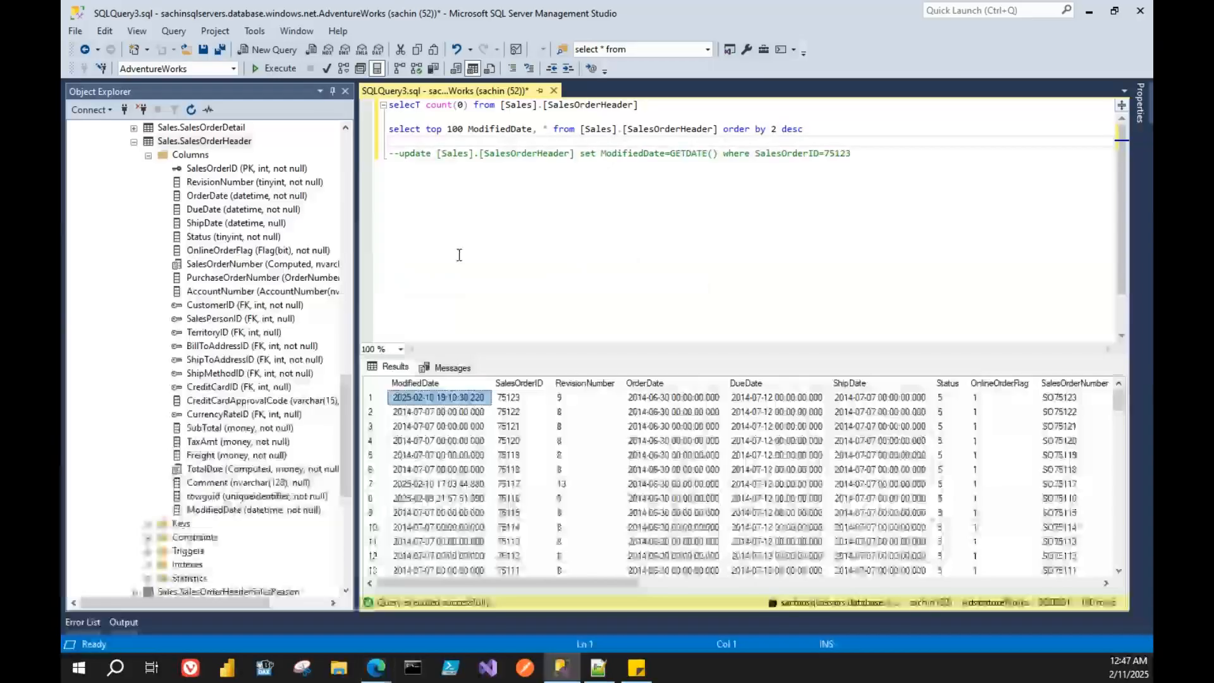
left_click(817, 128)
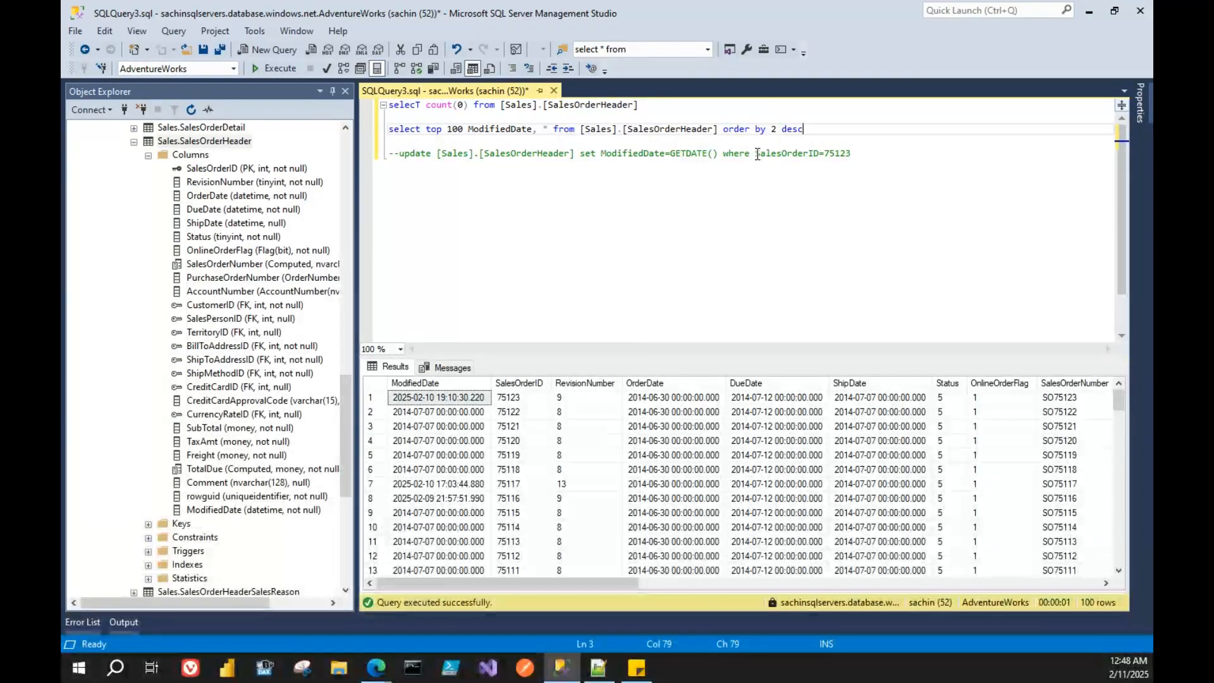
left_click_drag(756, 154, 851, 153)
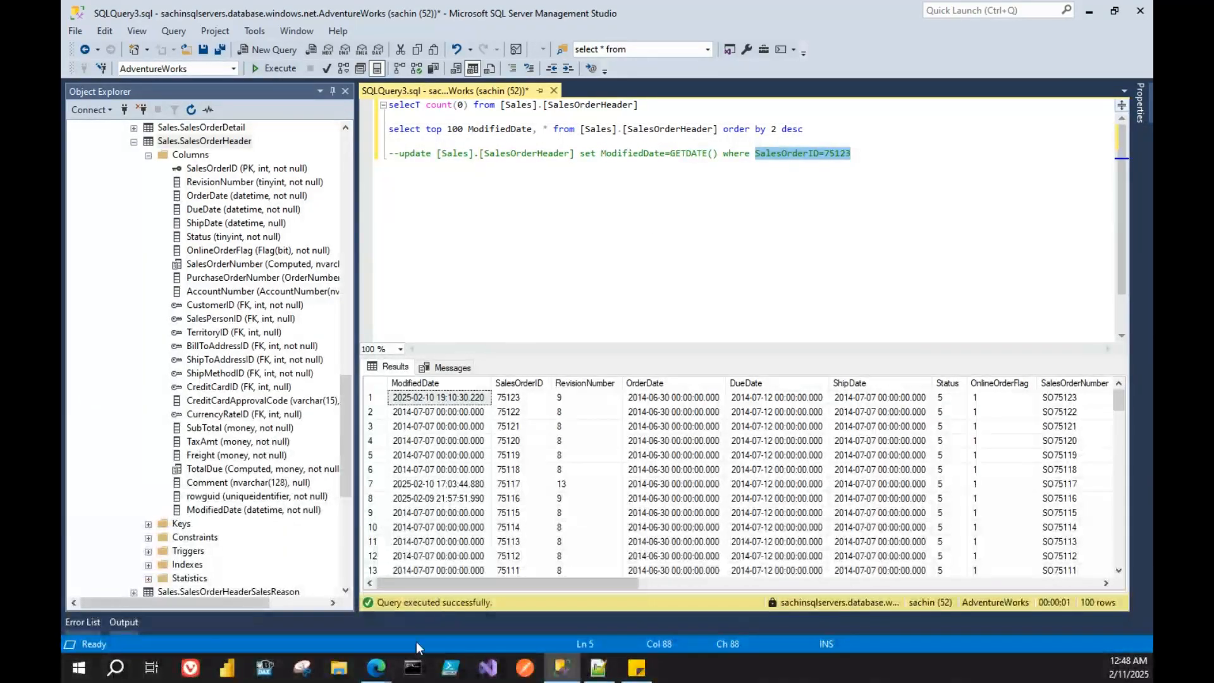
- Switch back to the Fabric lakehouse query and append a where clause with the copied SalesOrderID condition to the row count query
mouse_move(378, 669)
left_click(197, 598)
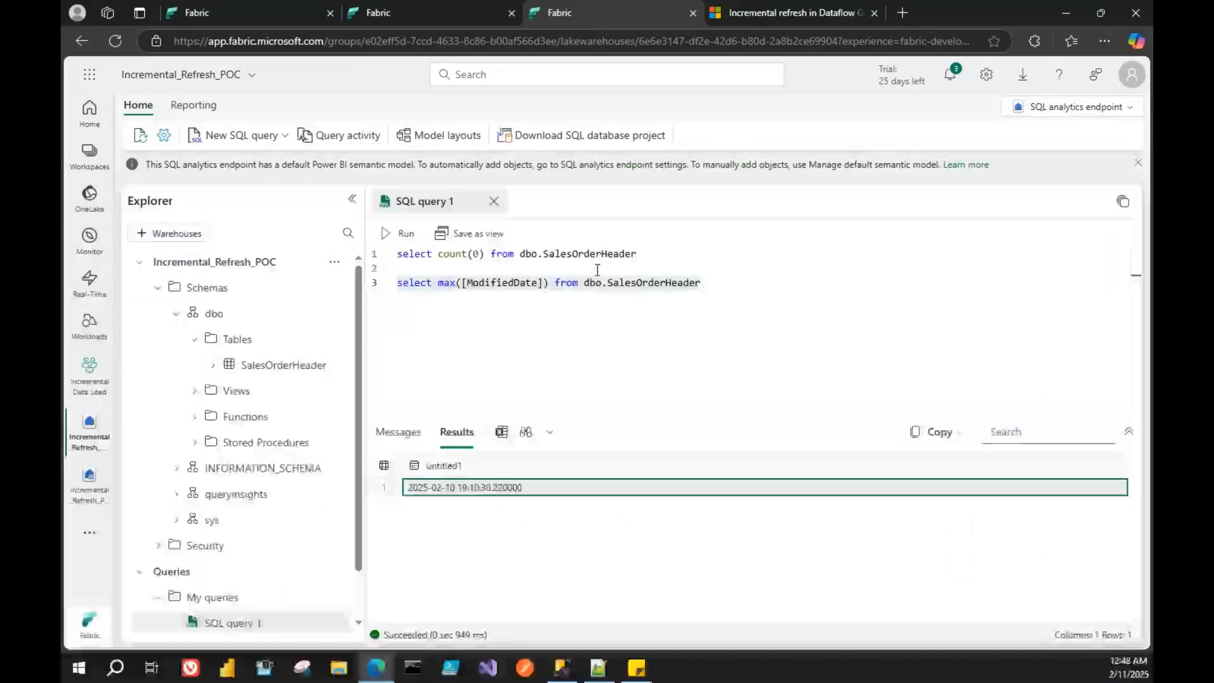
left_click(660, 255)
type("wh")
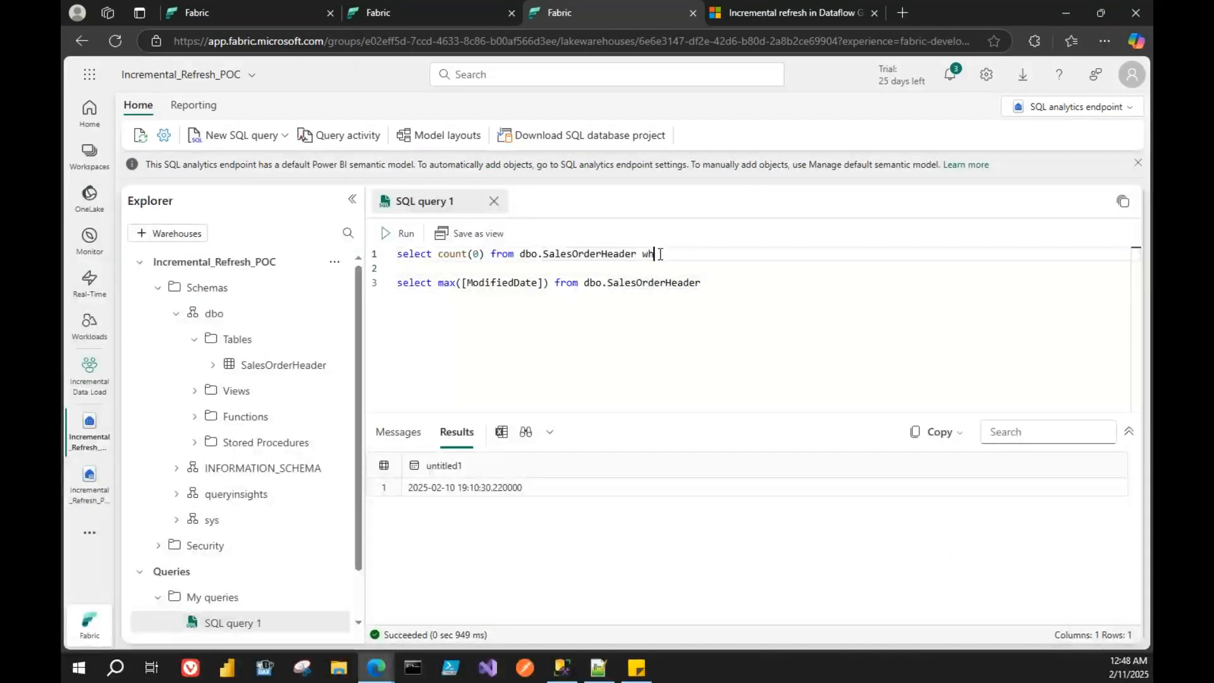
type("ere SalesOrderID=75123")
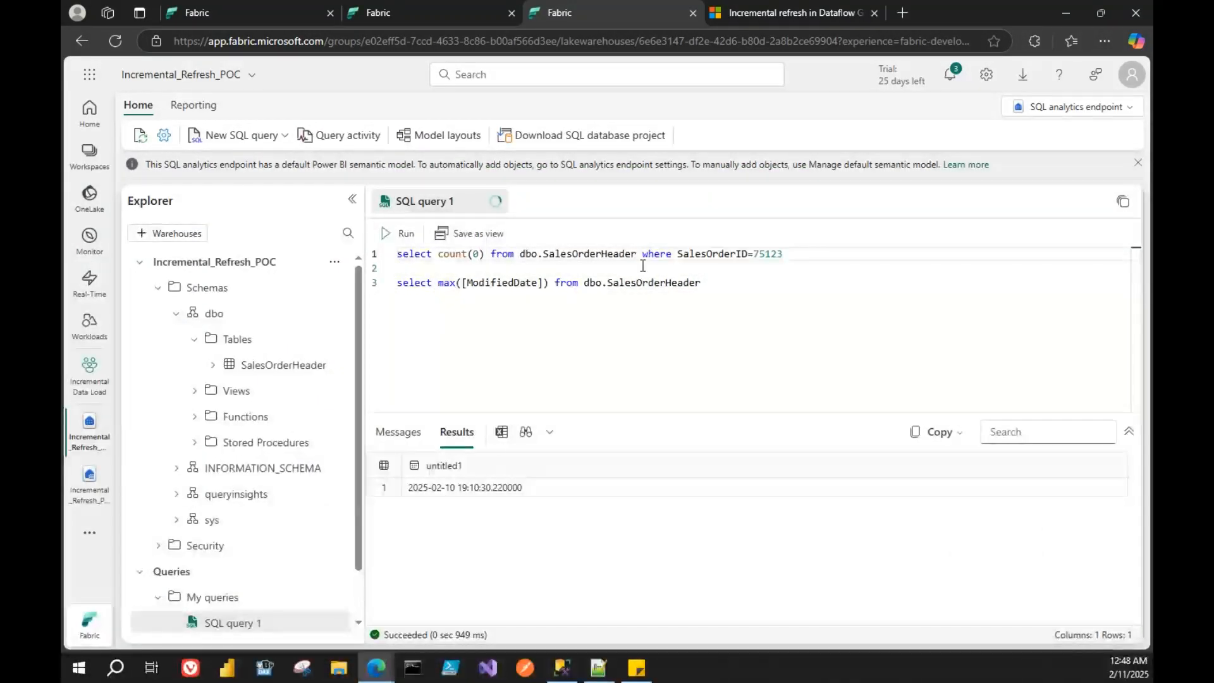
- Replace count(0) with * in the SalesOrderHeader query and run it for SalesOrderID 75123
left_click_drag(438, 254, 476, 255)
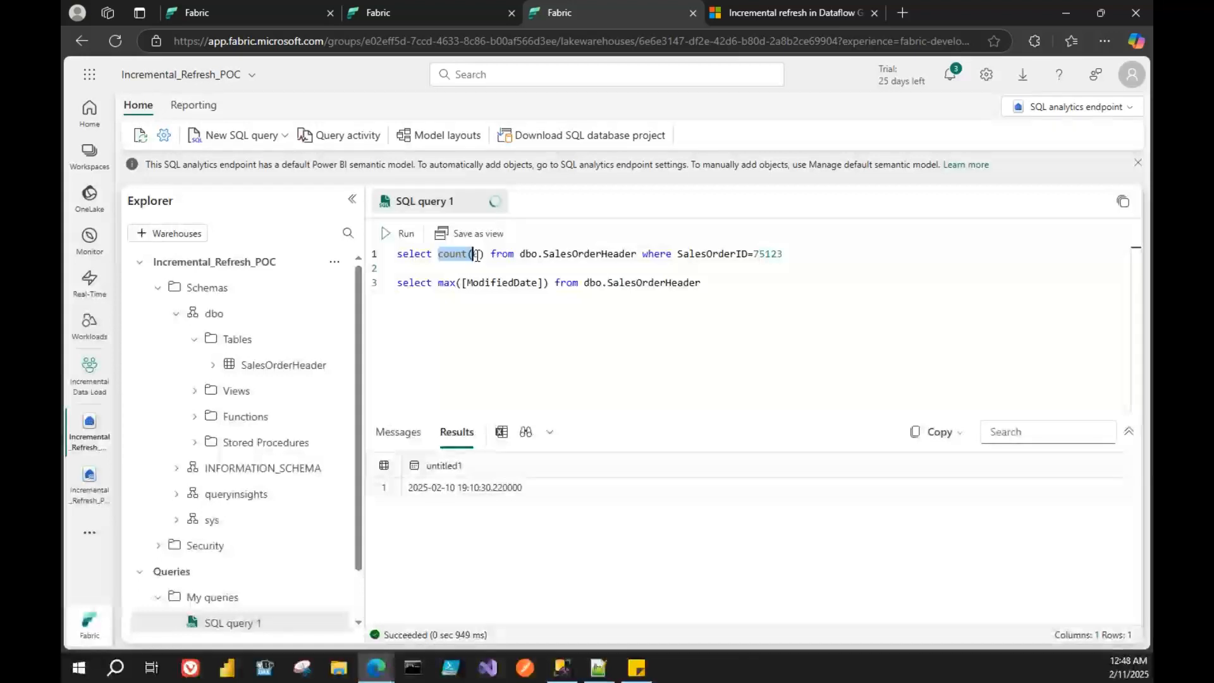
key("shift+Right")
key("shift+Right")
key("Return")
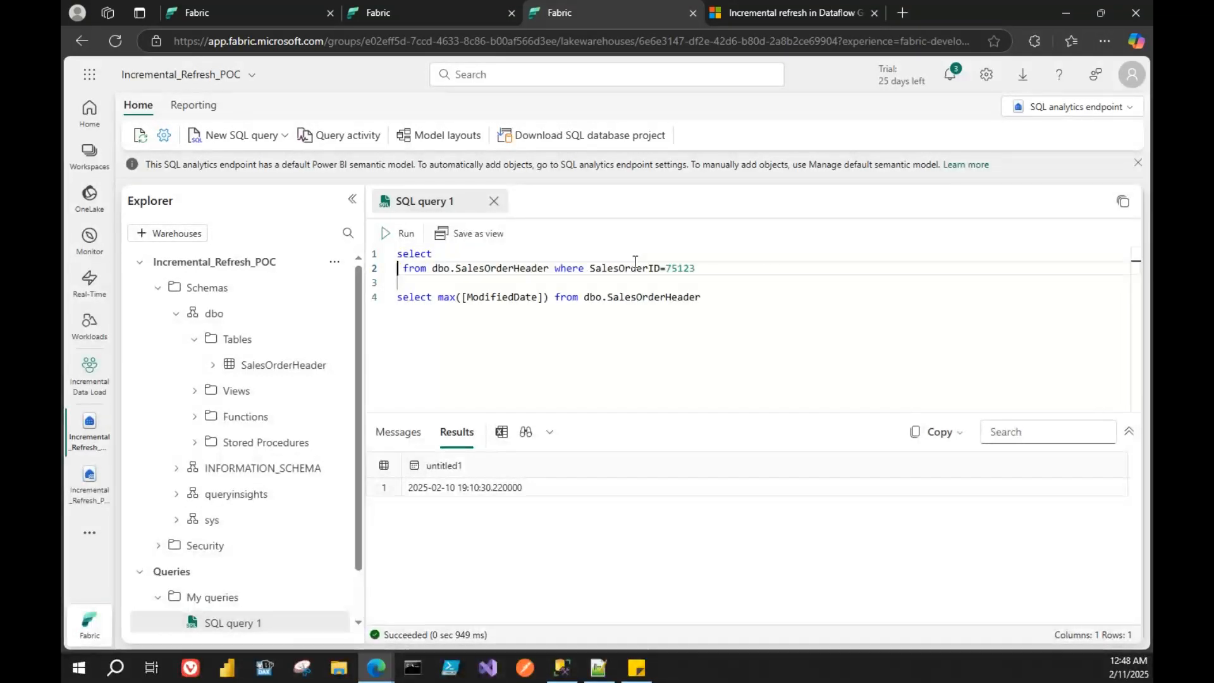
type("*")
left_click_drag(702, 269, 371, 244)
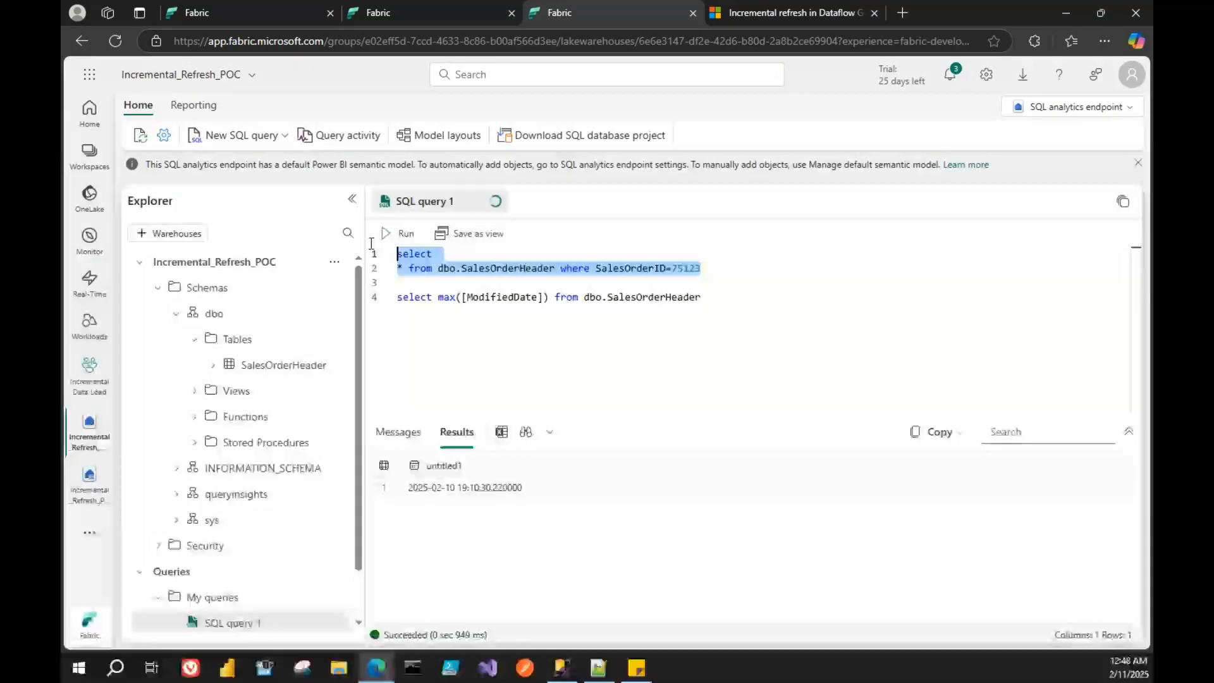
left_click(397, 233)
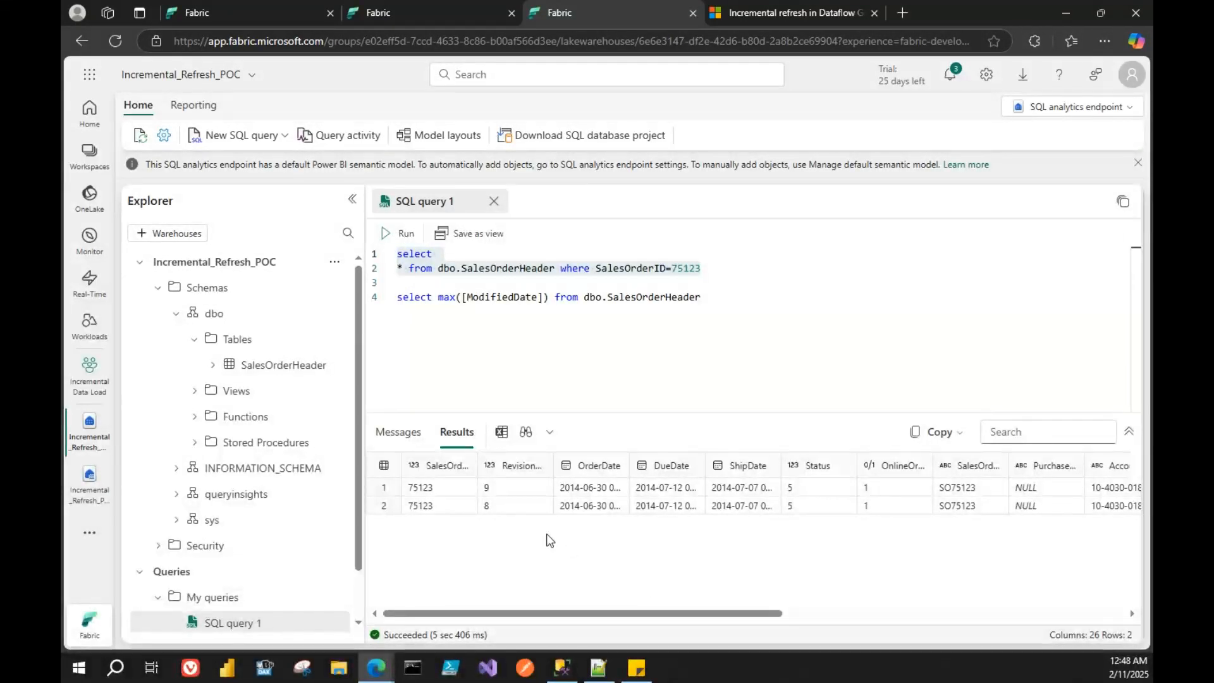
- Add ModifiedDate as the first selected column of the SalesOrderID query and run it again
double_click(496, 299)
key("ctrl+c")
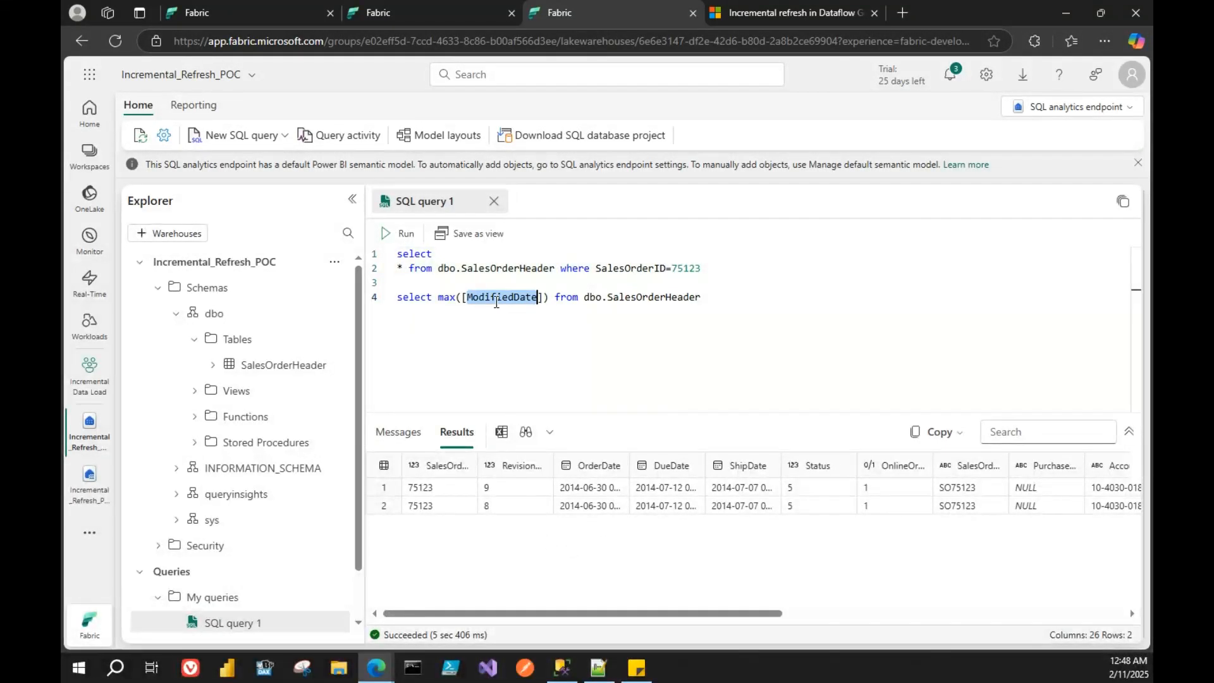
left_click(456, 253)
key("ctrl+v")
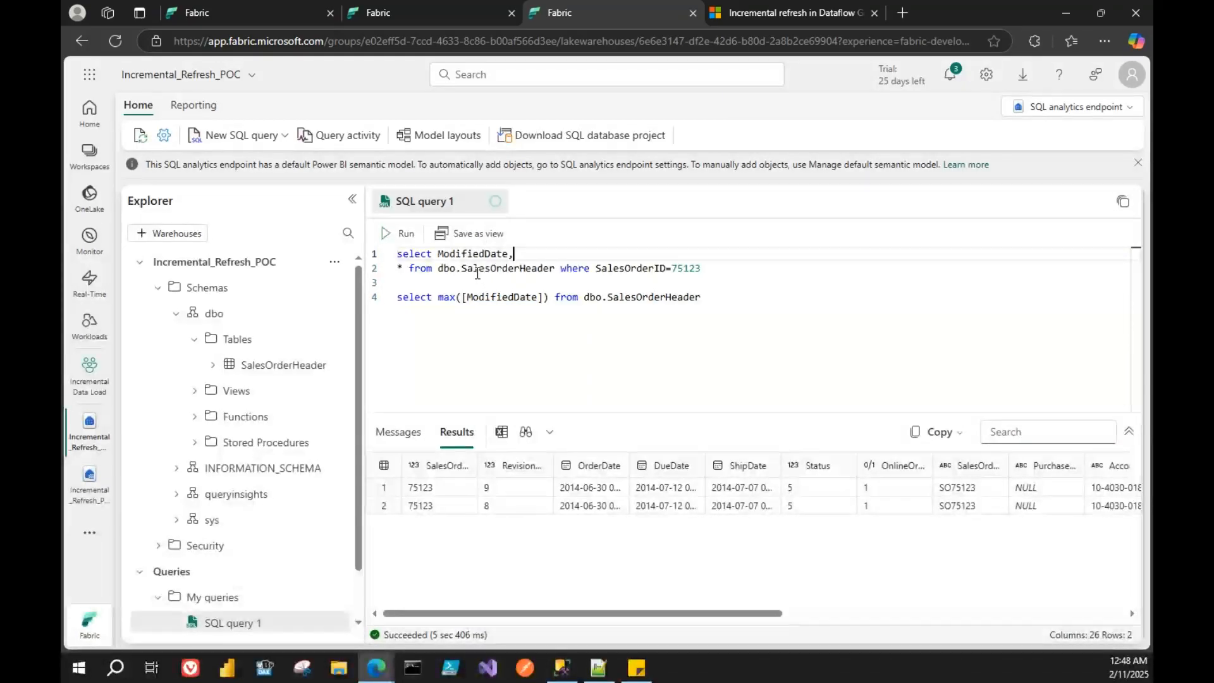
left_click_drag(701, 269, 397, 254)
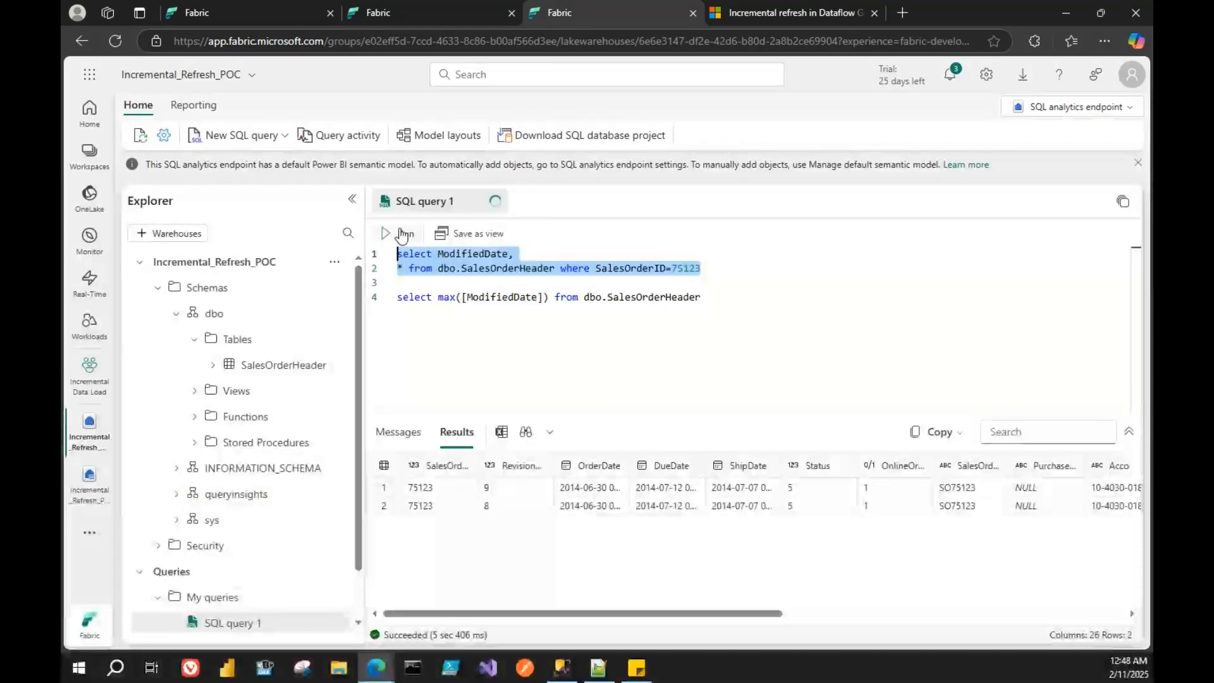
left_click(400, 234)
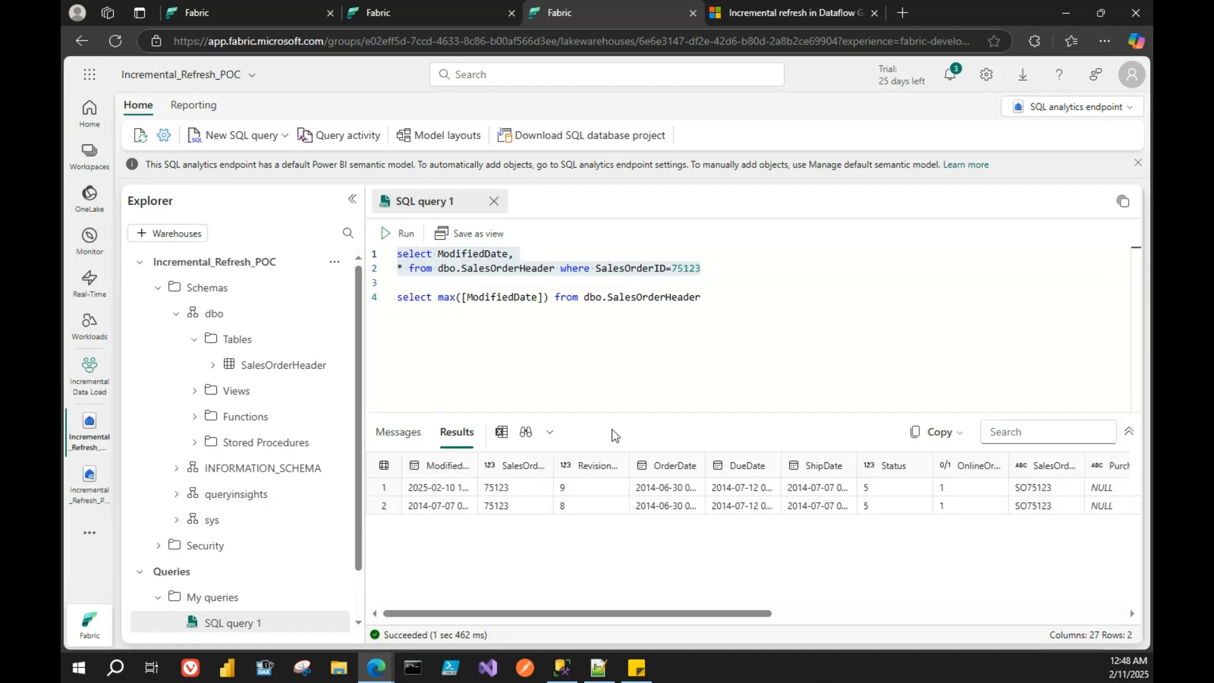
- Set the where clause to SalesOrderID=75122 and run the query to check that order's rows
double_click(668, 304)
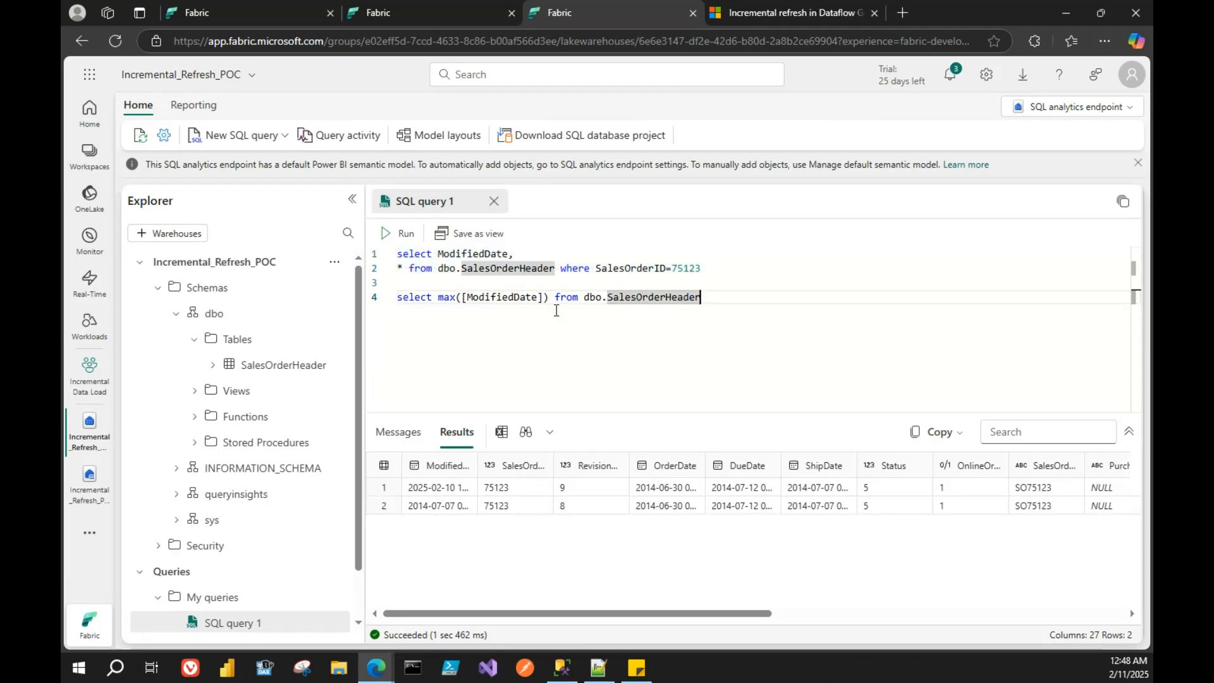
double_click(686, 269)
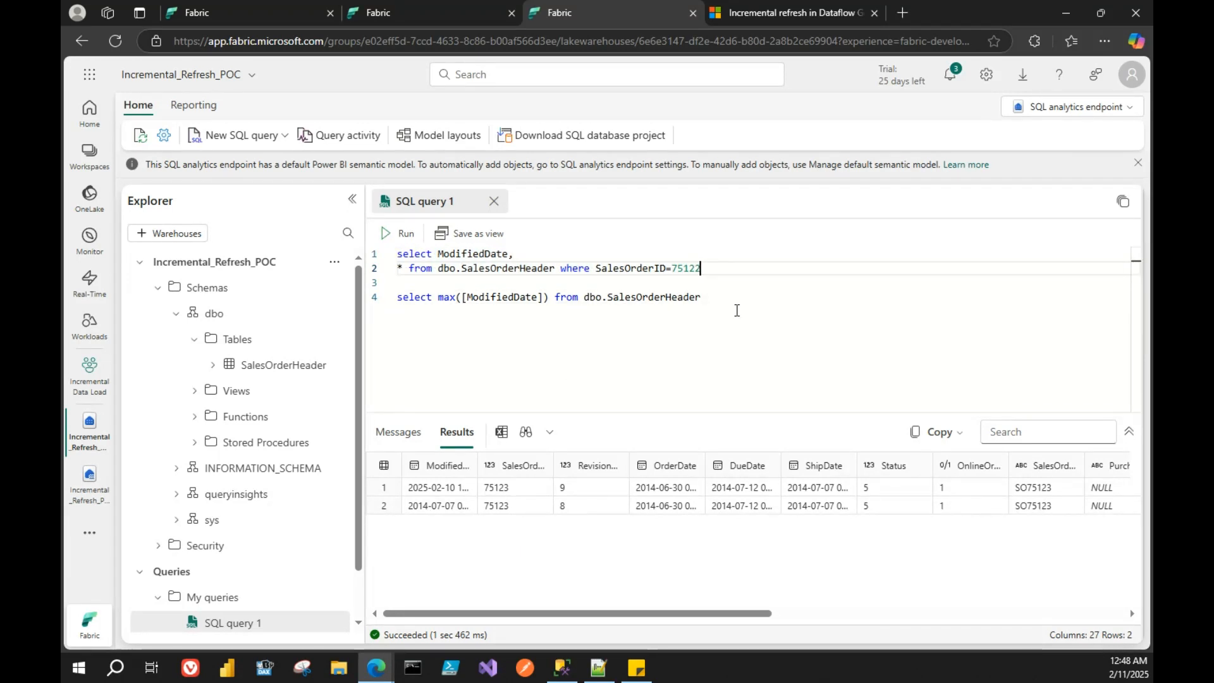
key("ctrl+shift+Home")
key("ctrl+Return")
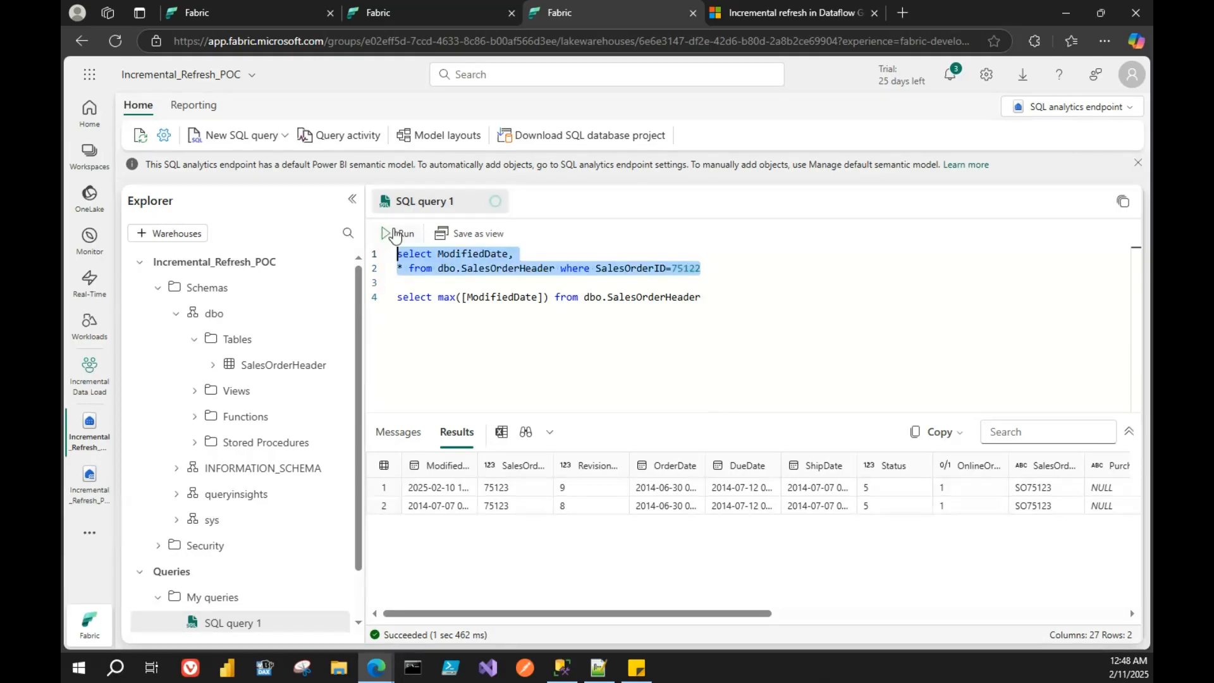
left_click(396, 234)
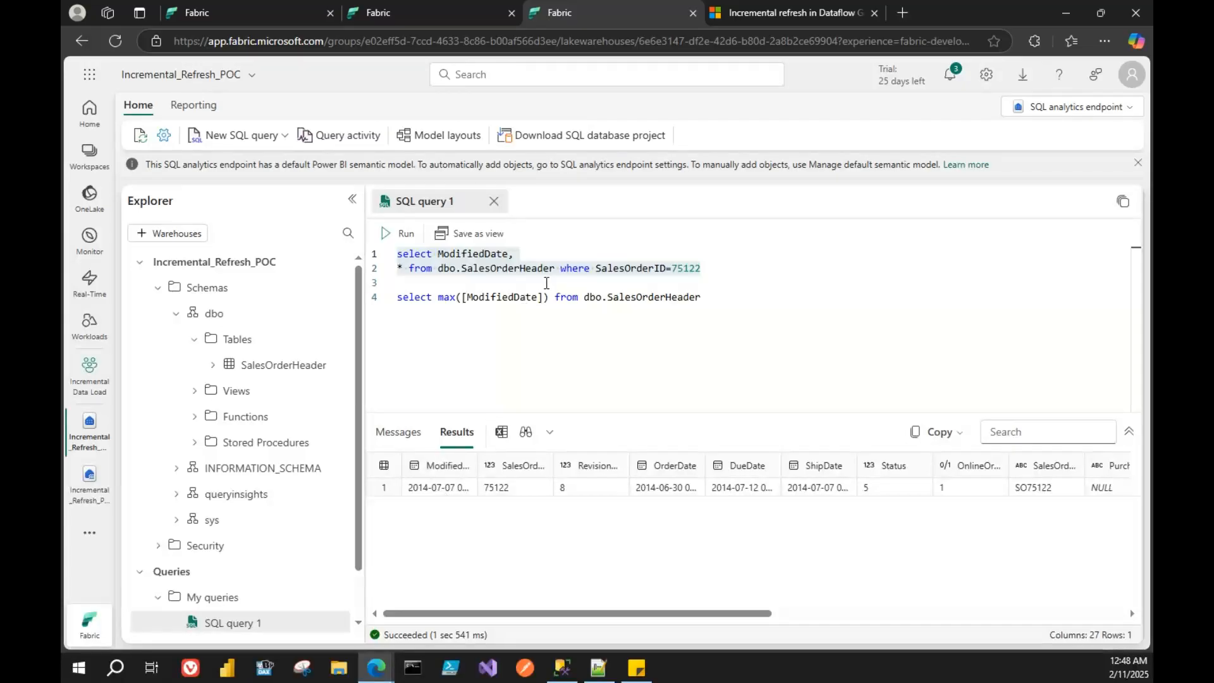
- Switch to SQL Server Management Studio and pick SalesOrderID 75032 near the end of the query results
left_click(460, 272)
left_click(563, 668)
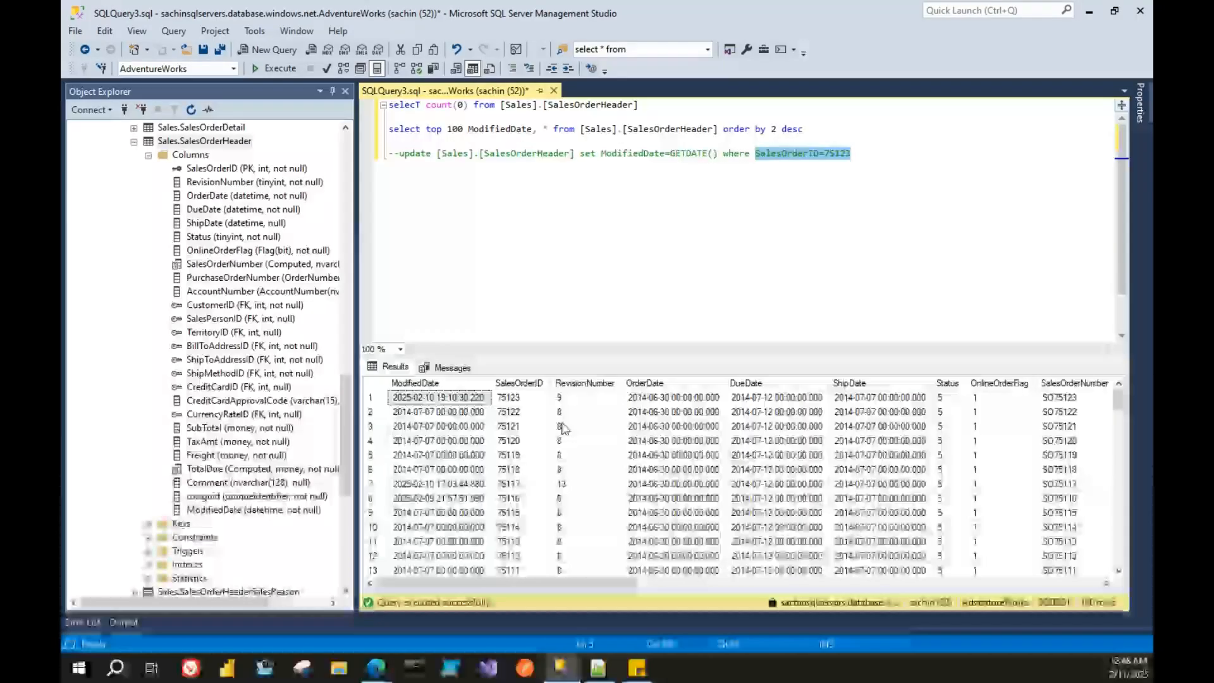
scroll(597, 448, "down", 8)
scroll(597, 448, "down", 10)
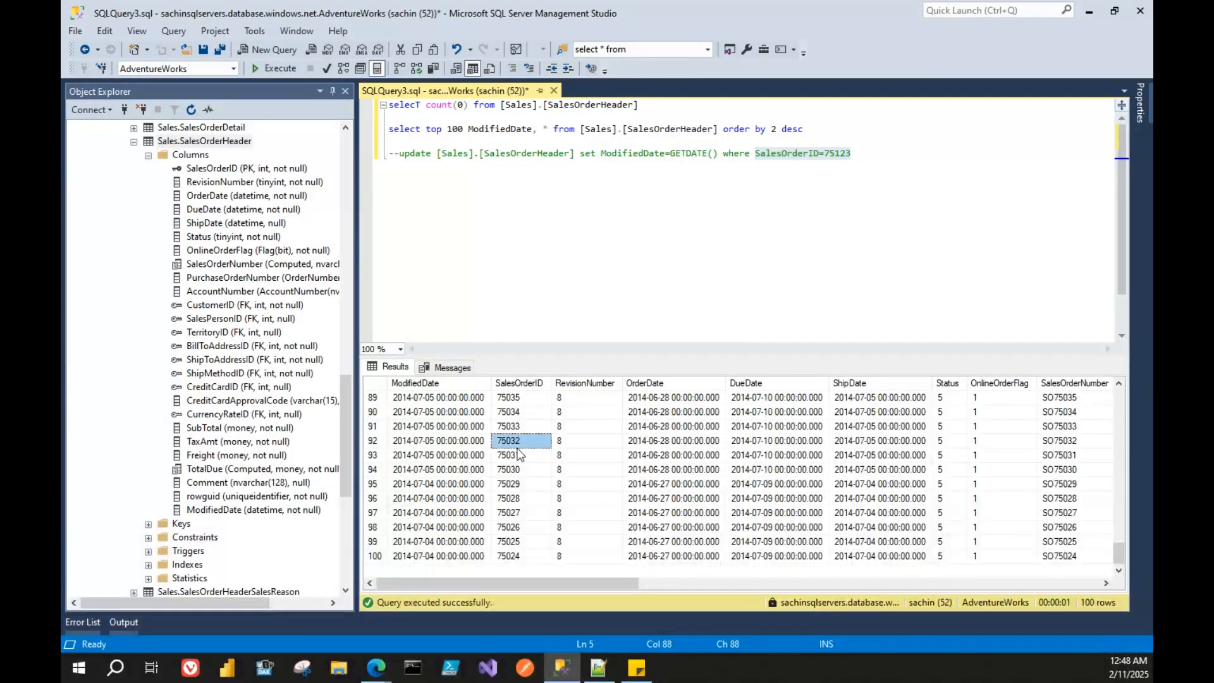
left_click_drag(512, 440, 547, 467)
- Switch back to the Fabric query, set the condition to SalesOrderID=75032 and run it
left_click(376, 670)
double_click(692, 267)
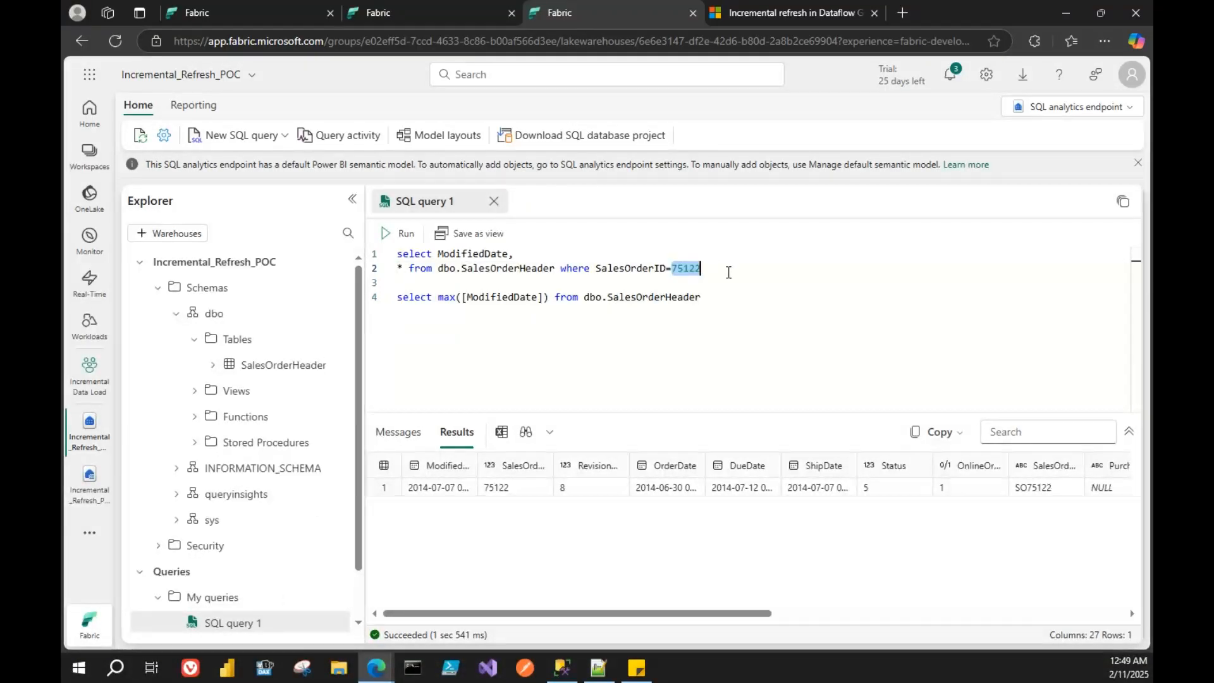
left_click_drag(702, 268, 397, 253)
left_click(400, 234)
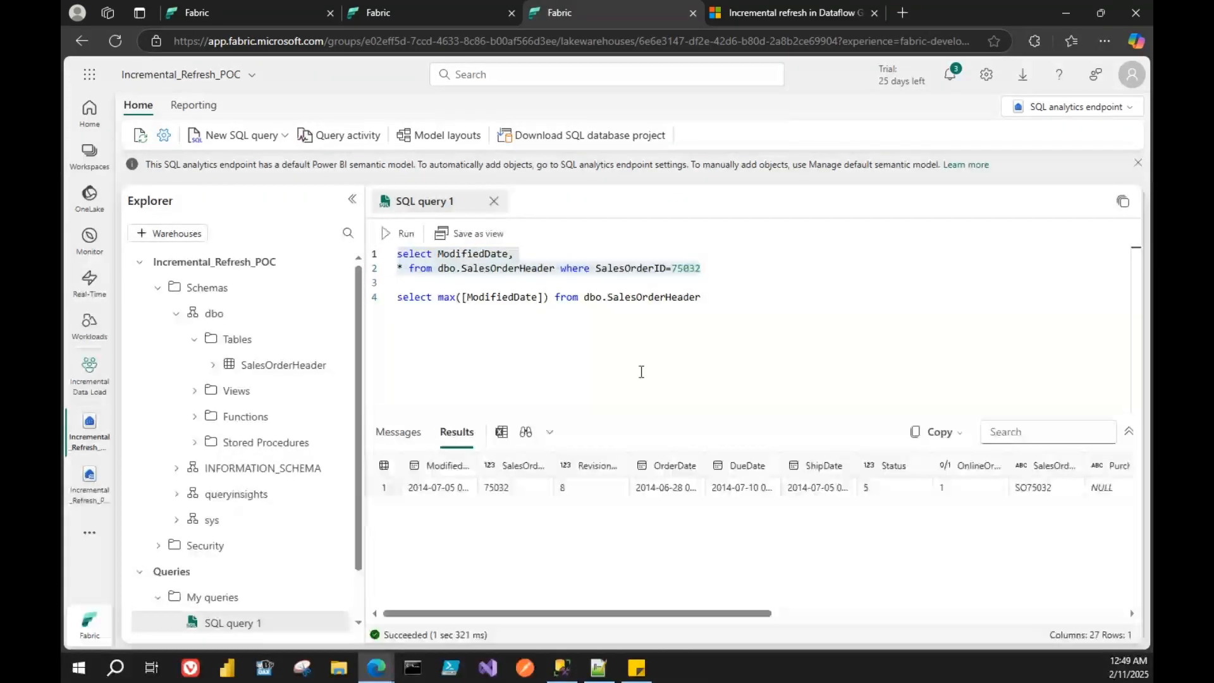
- Undo the SalesOrderID edits back to 75123, restore the comma following ModifiedDate, and rerun the query
left_click(702, 296)
key("ctrl+z")
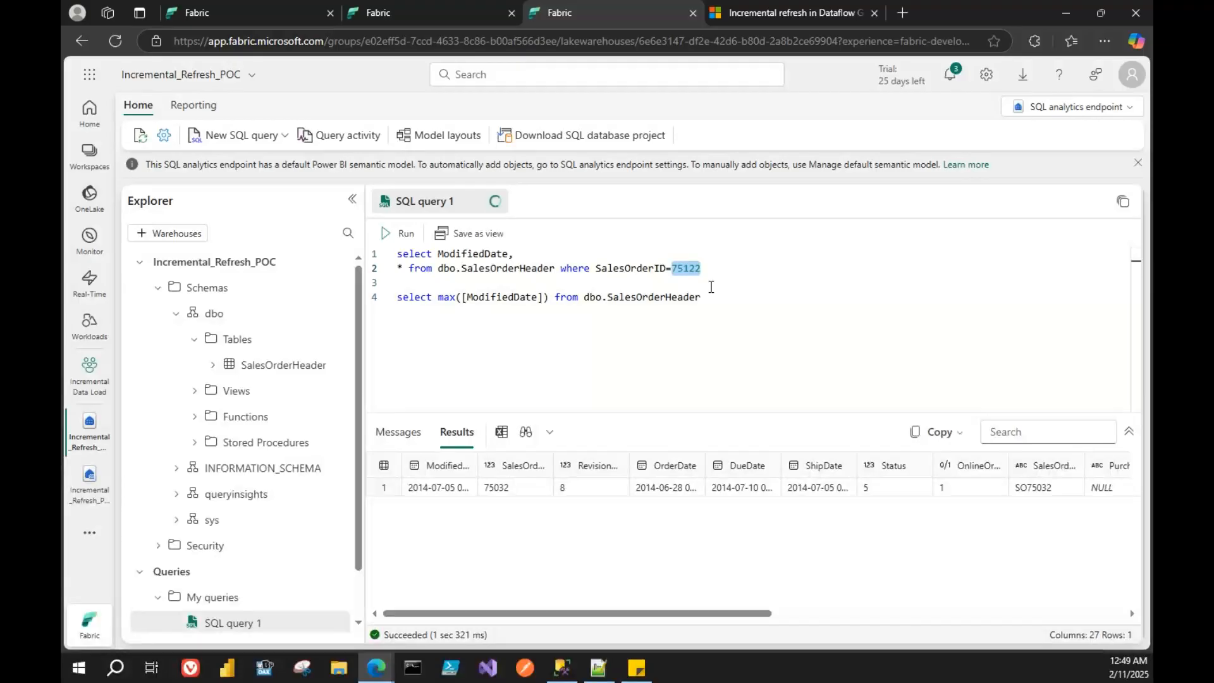
key("ctrl+z")
key("ctrl+z")
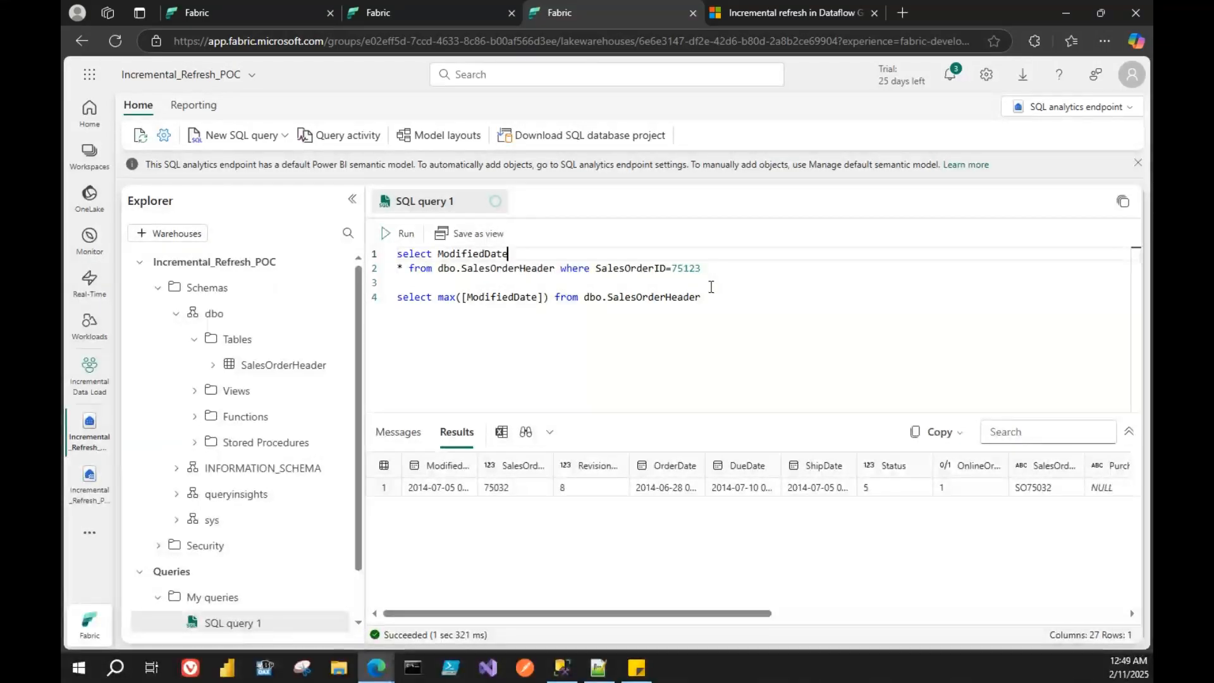
type(",")
left_click_drag(701, 269, 398, 253)
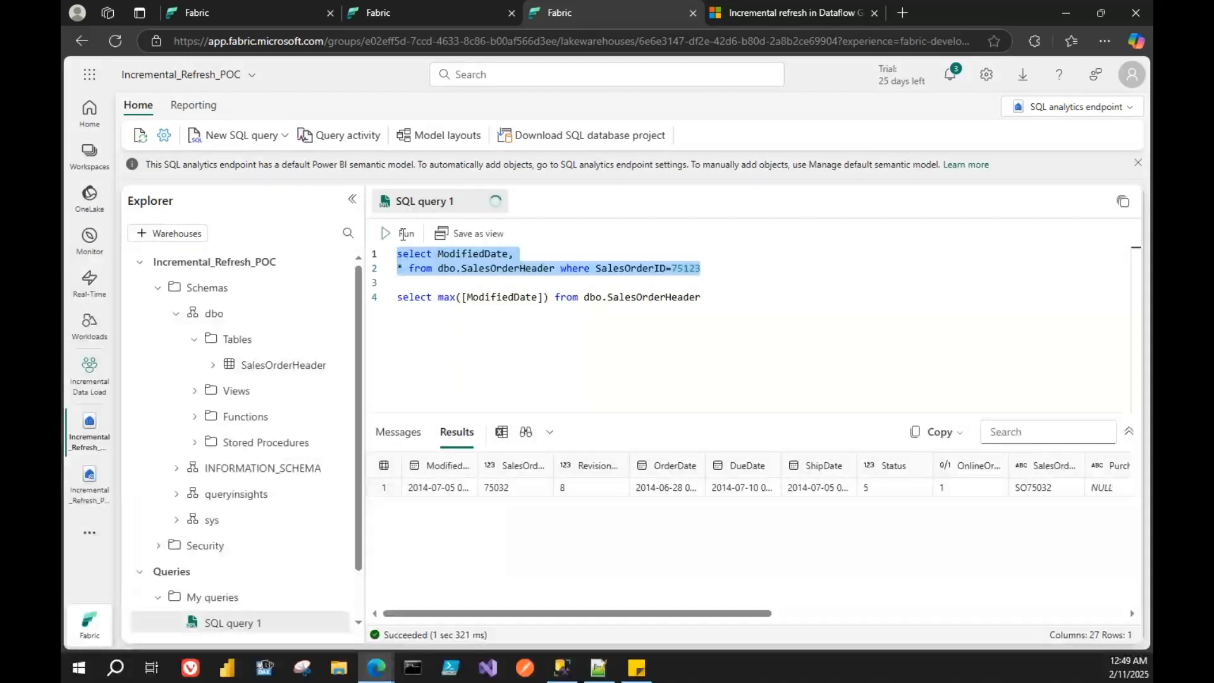
left_click(403, 234)
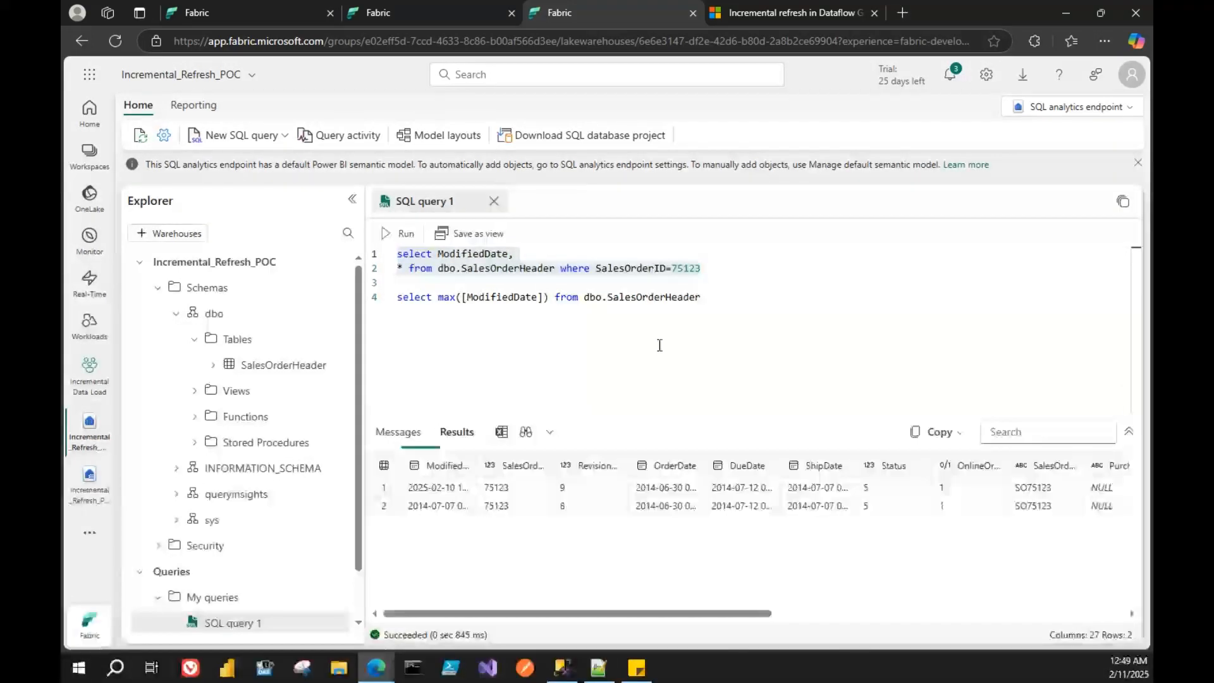
left_click(707, 291)
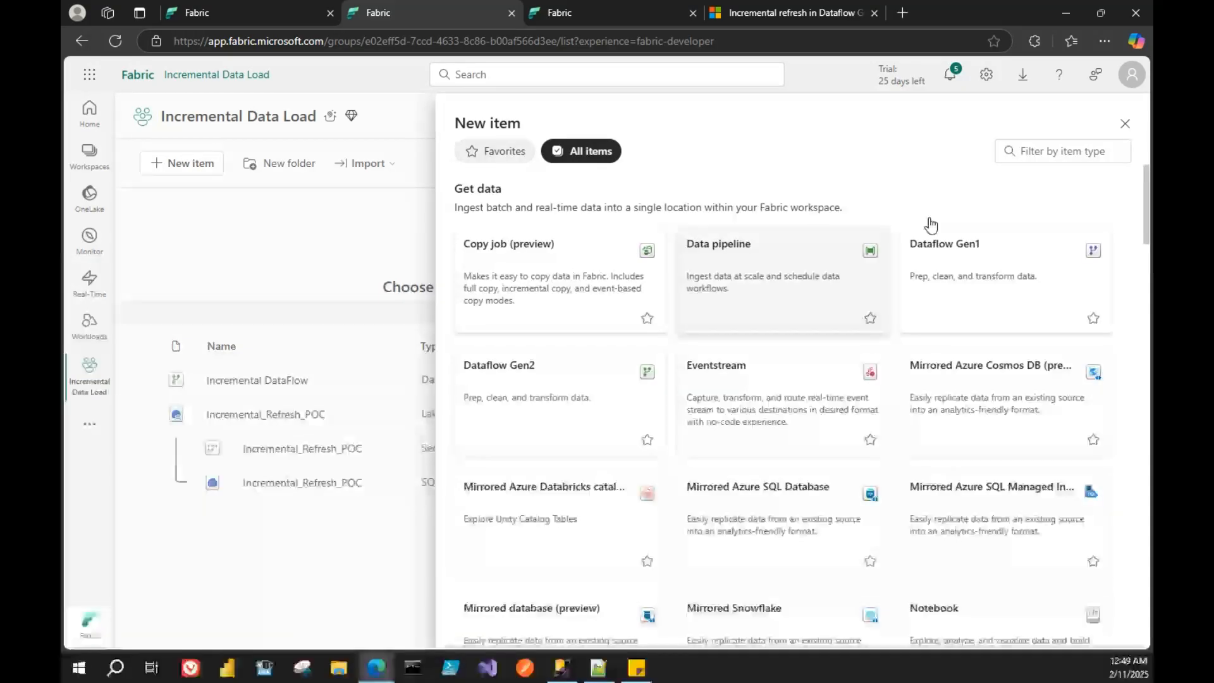
- Filter the new item types by "note", create a notebook in the Incremental Data Load workspace, and open its lakehouse sources
left_click(1050, 153)
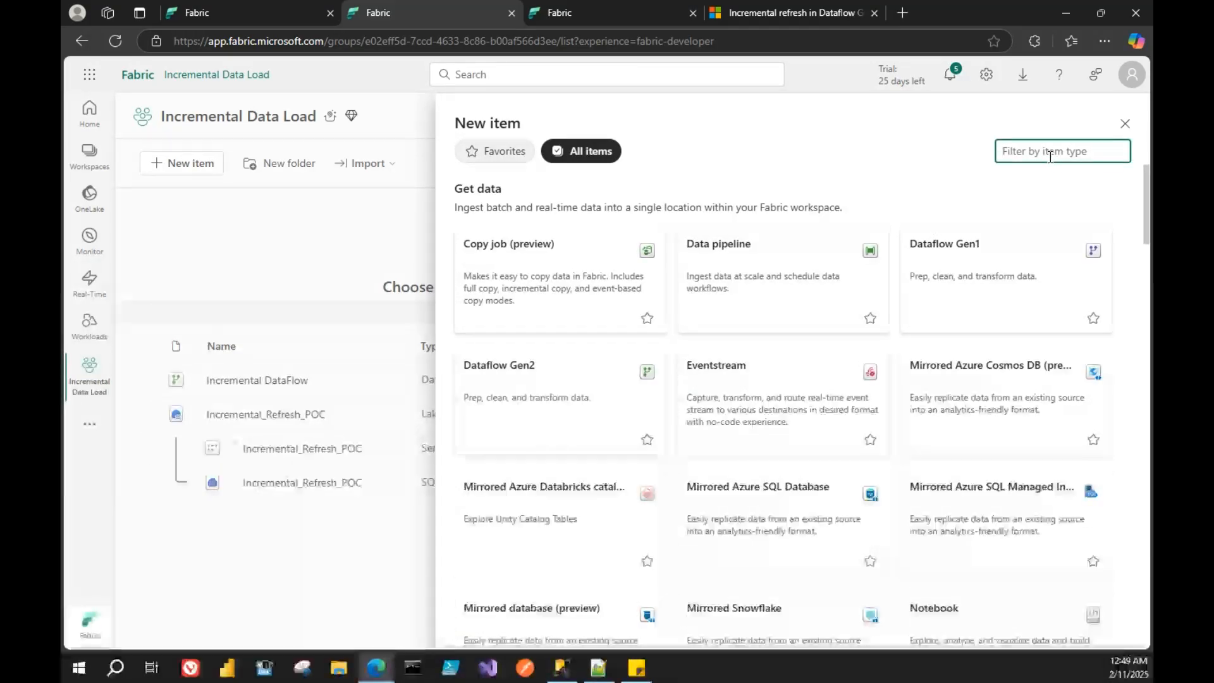
type("note")
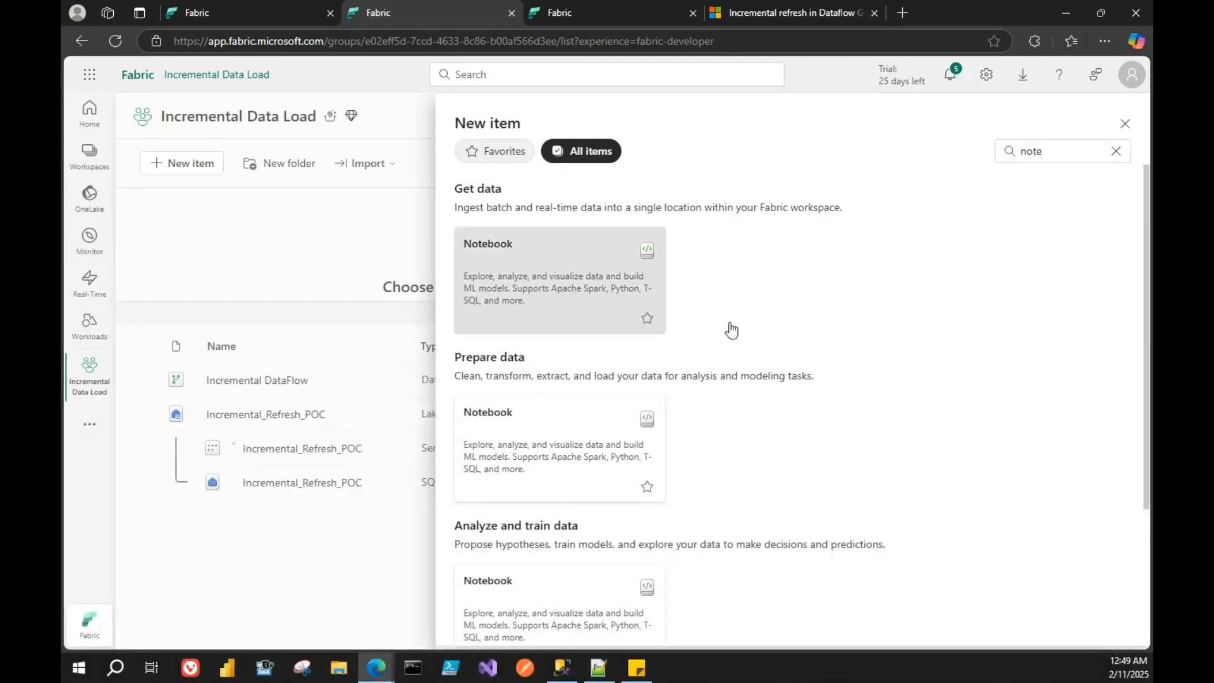
key("Escape")
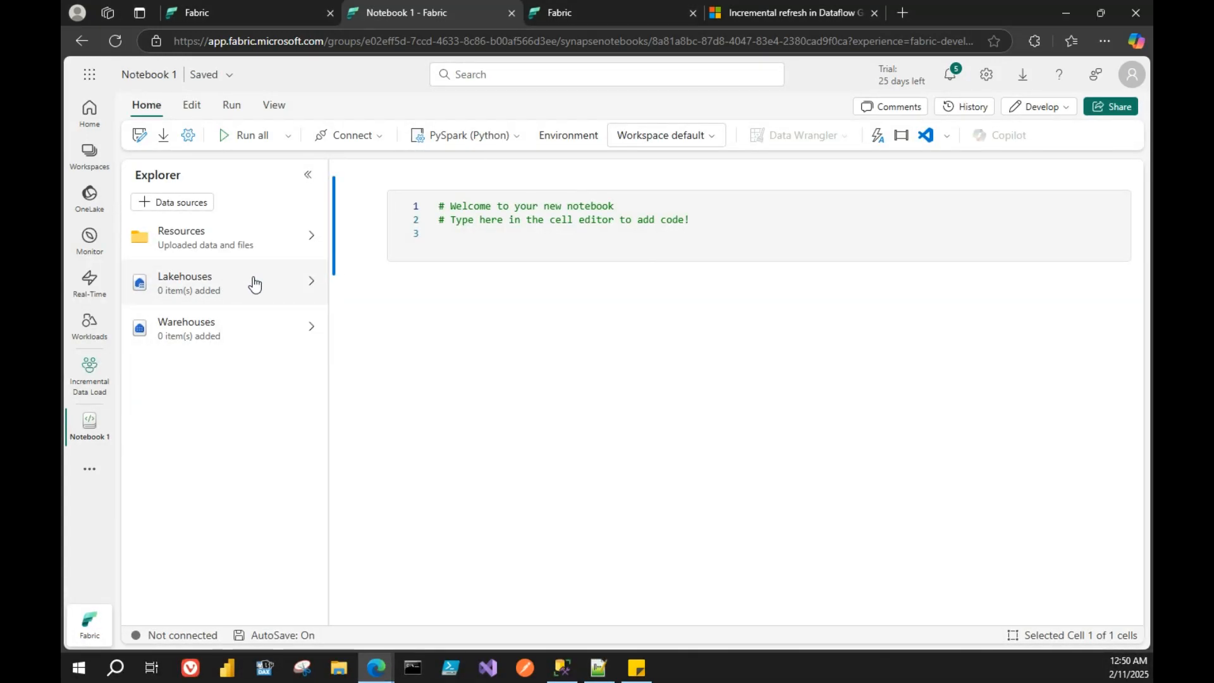
left_click(294, 283)
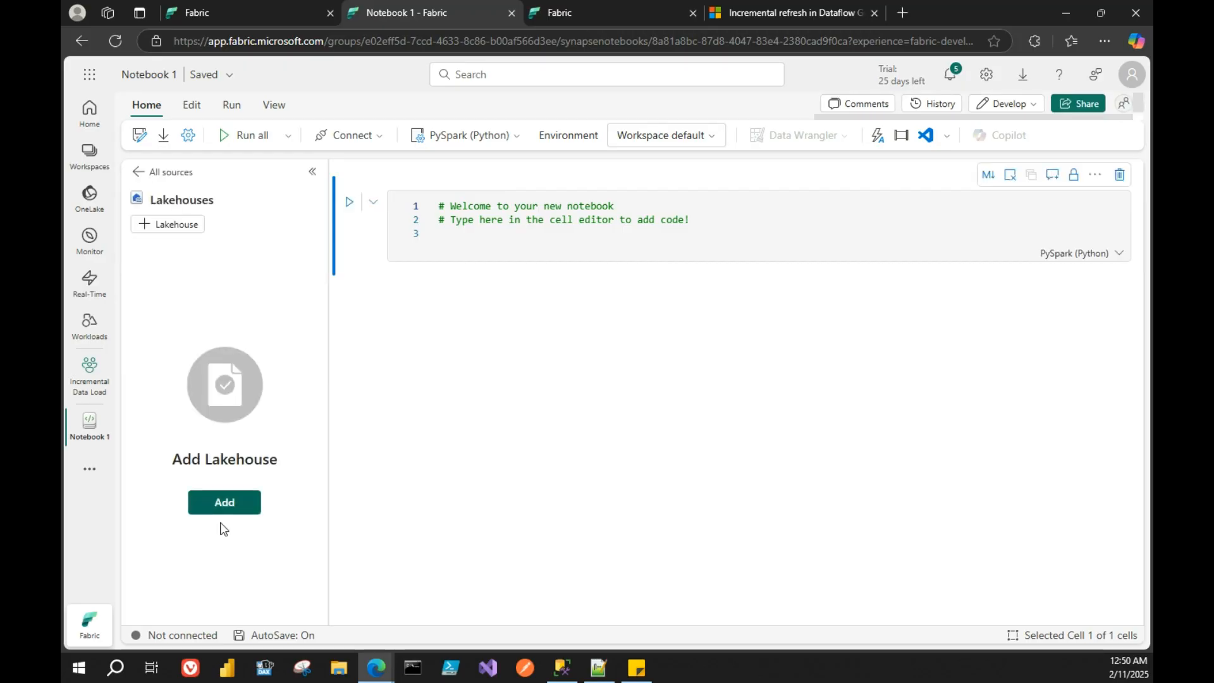
- Try to add an existing lakehouse with schema from the Incremental Data Load workspace to the notebook
left_click(176, 226)
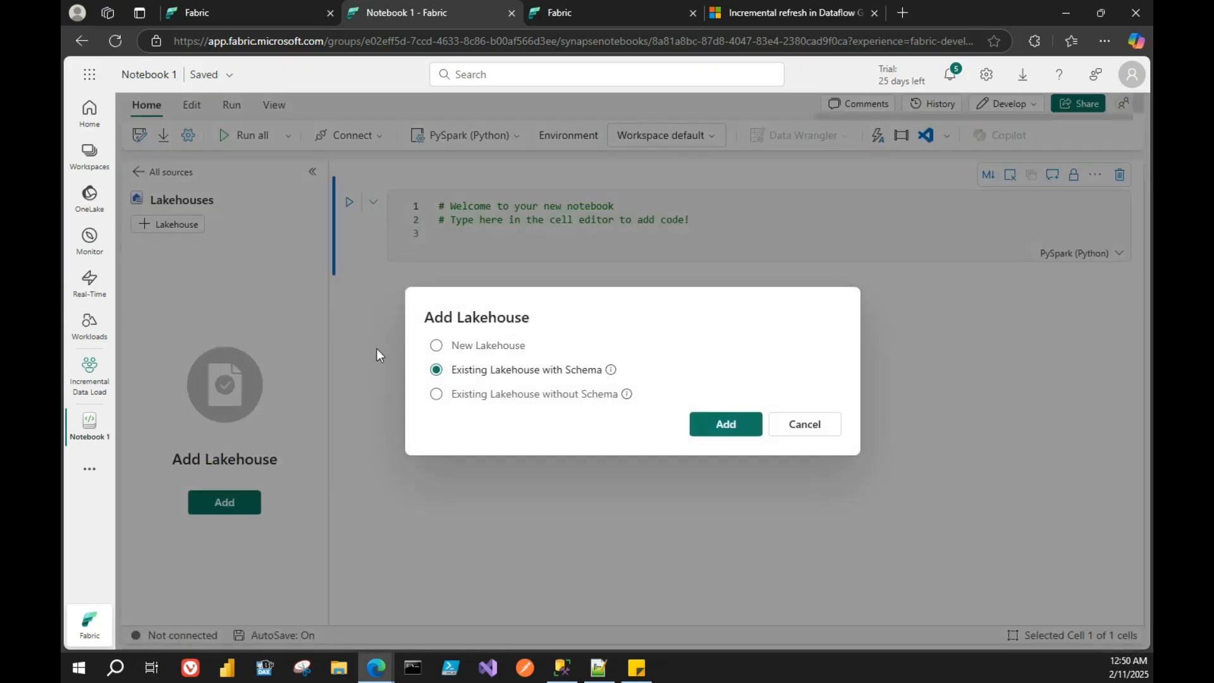
left_click(724, 425)
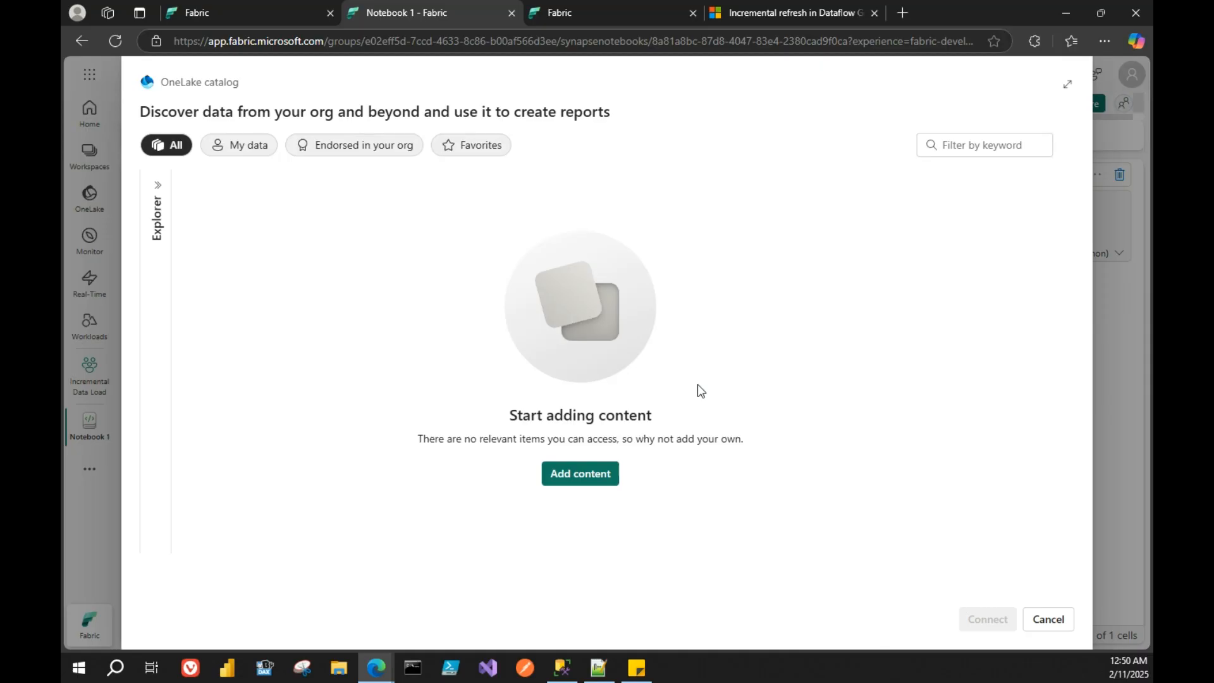
left_click(156, 190)
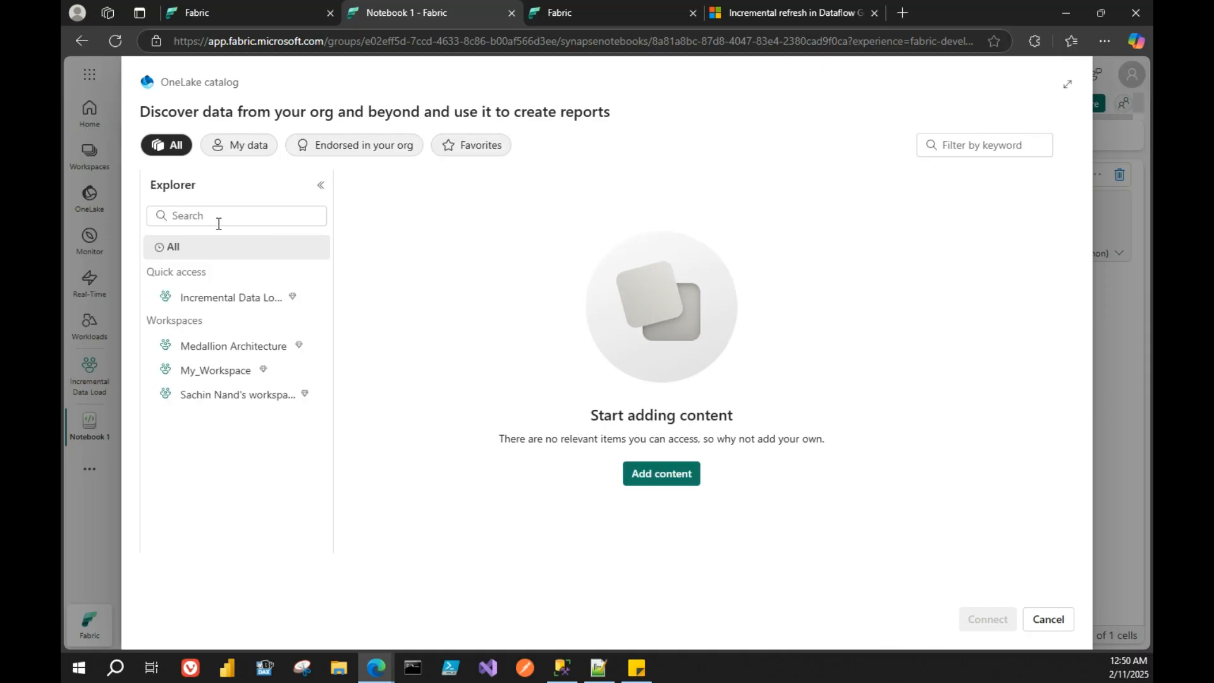
left_click(245, 303)
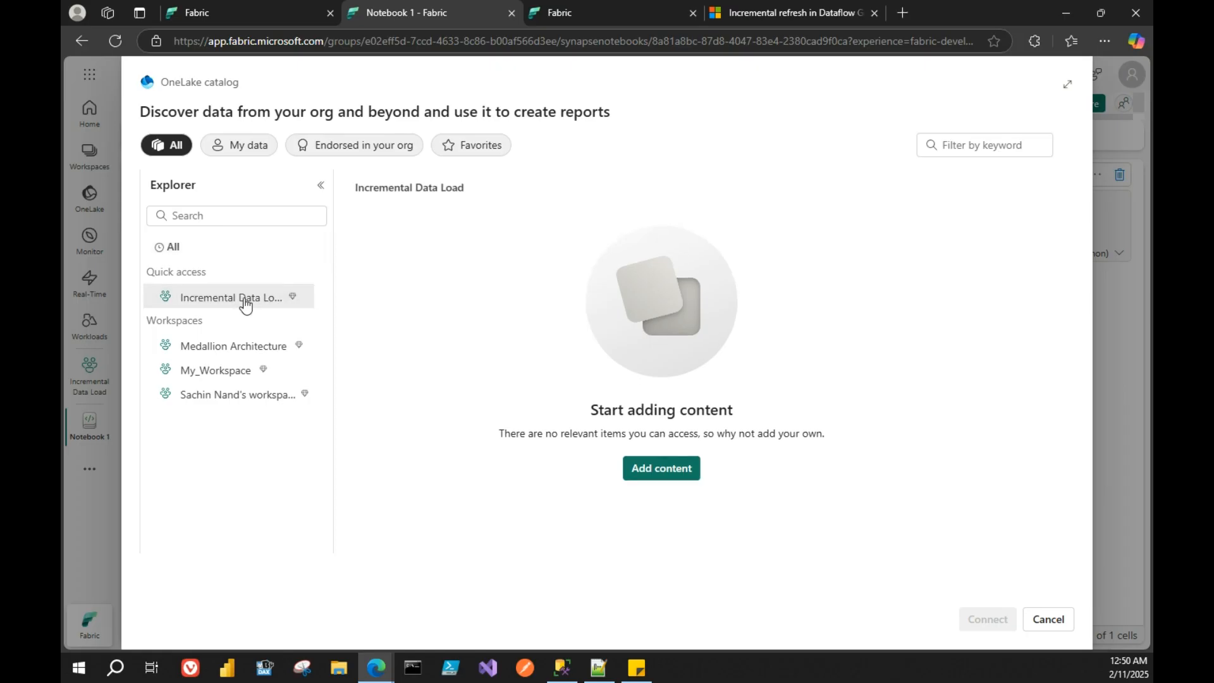
left_click(651, 472)
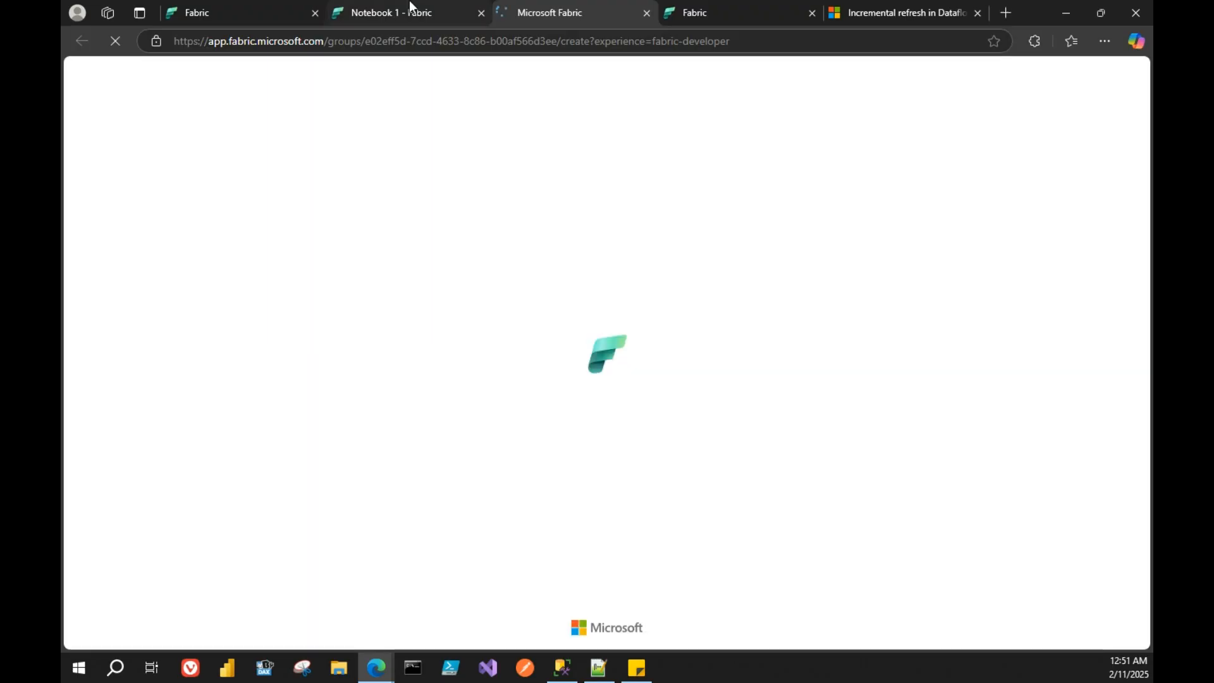
left_click(411, 6)
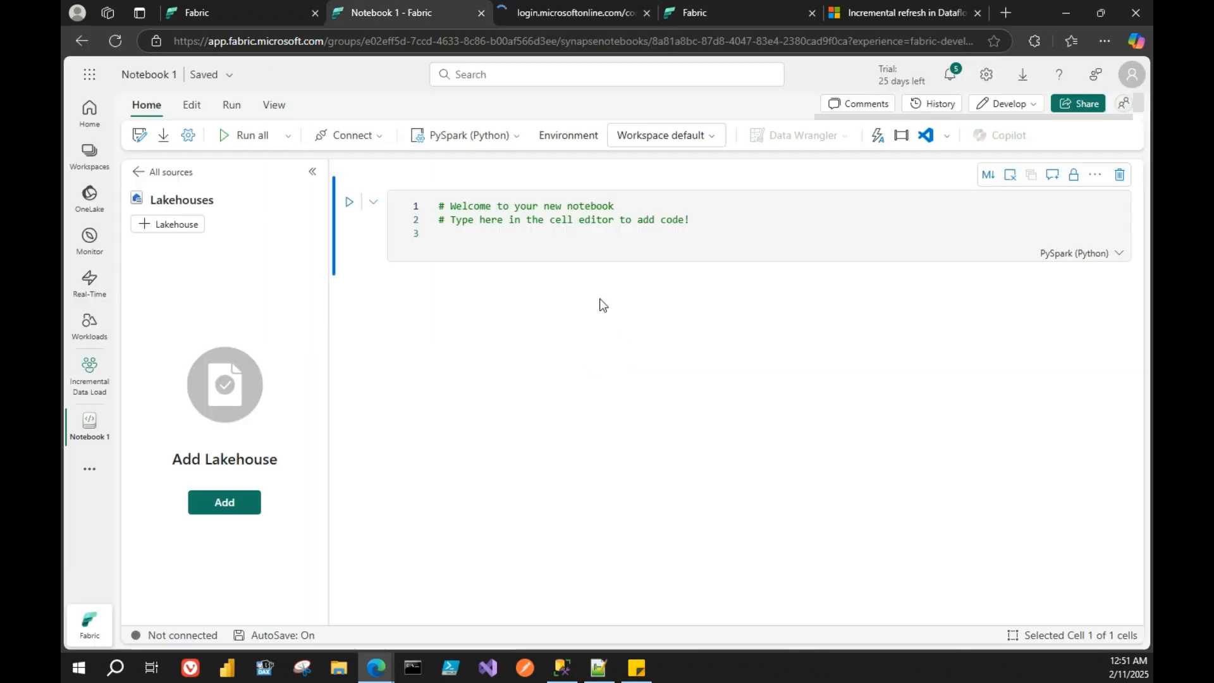
- Add the existing lakehouse without schema Incremental_Refresh_POC to the notebook
left_click(146, 224)
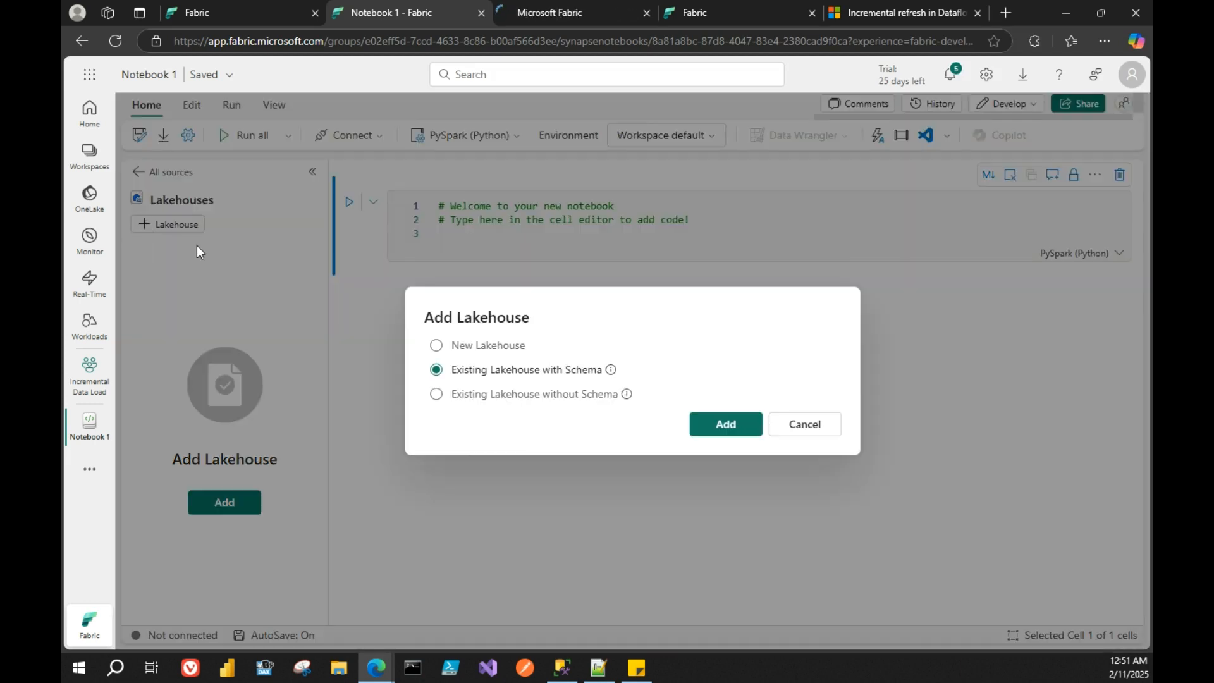
left_click(483, 398)
left_click(728, 425)
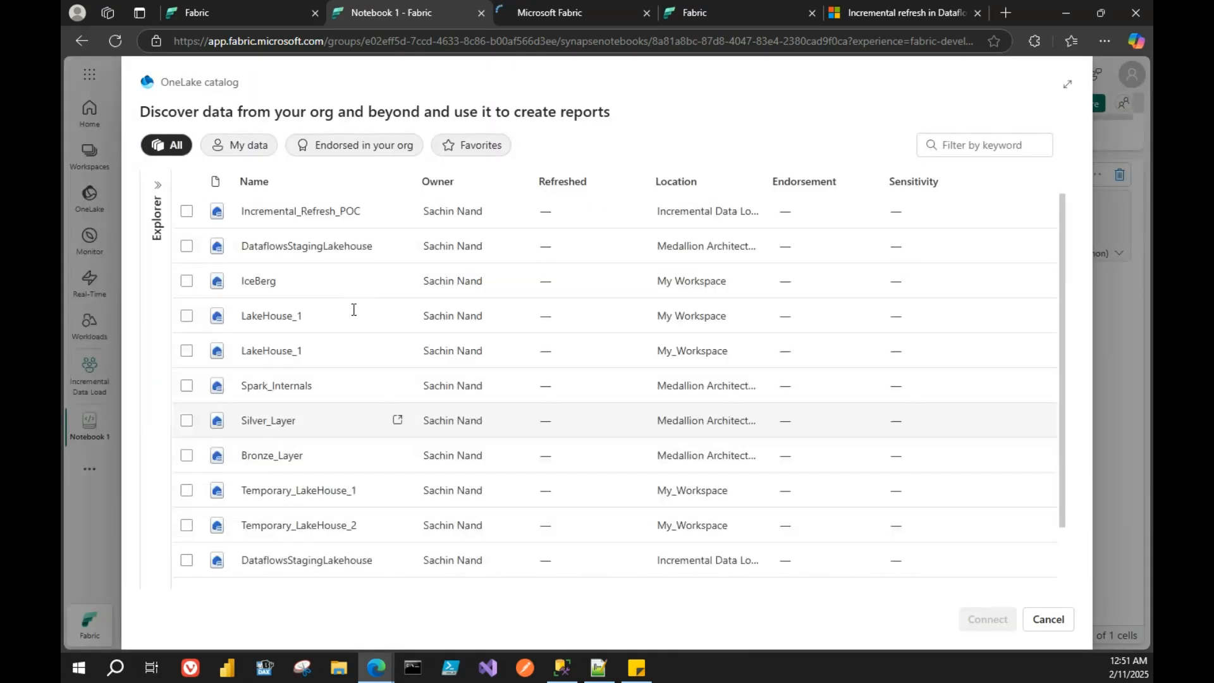
left_click(187, 212)
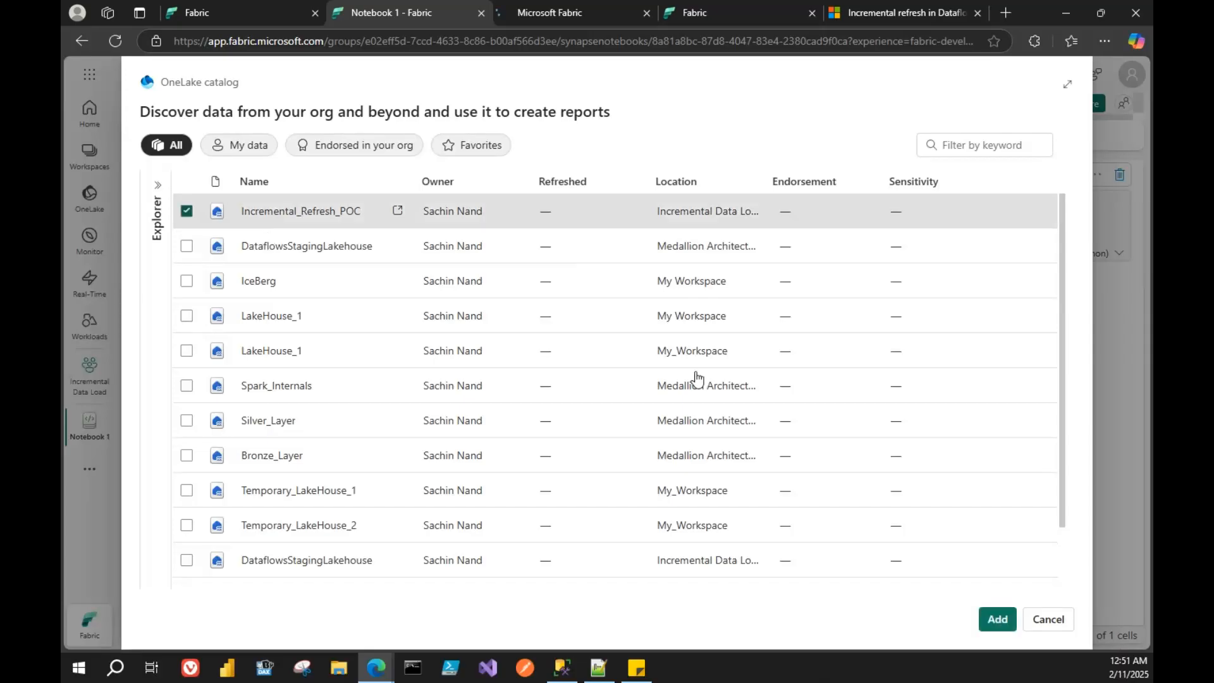
left_click(998, 620)
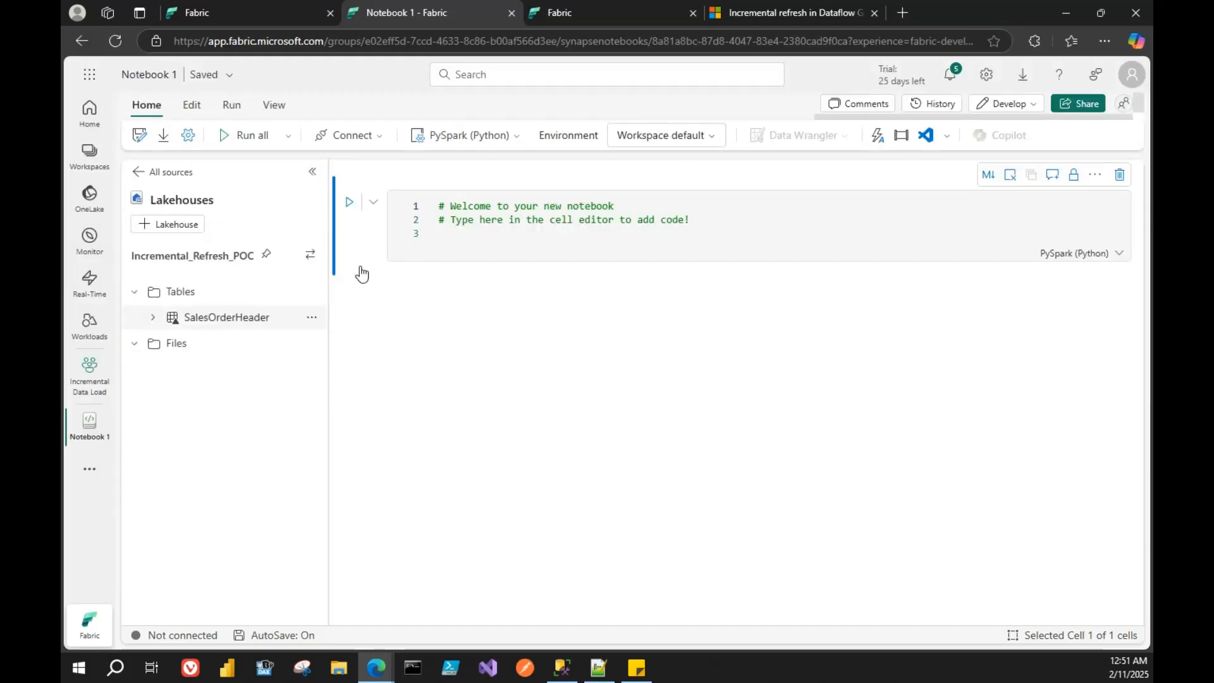
- Replace the notebook cell's placeholder comments with PySpark code keeping the latest ModifiedDate row per SalesOrderID and overwriting the SalesOrderHeader table
double_click(516, 221)
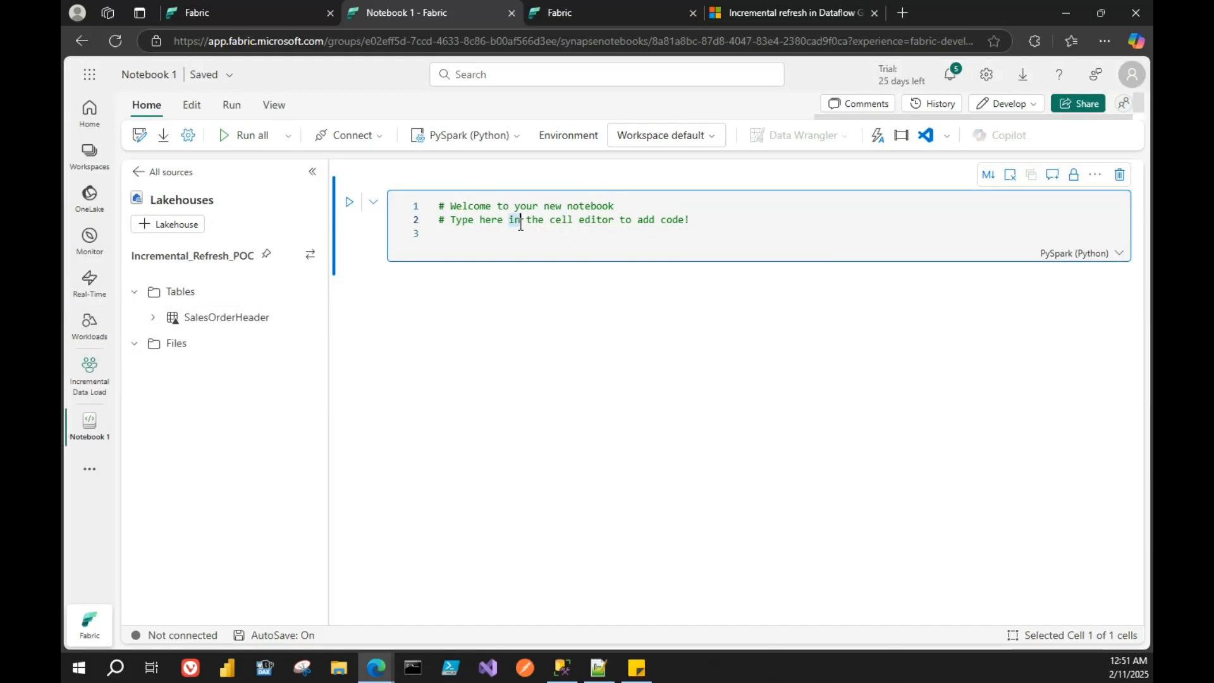
key("ctrl+a")
type("from pyspark.sql import SparkSession from pyspark.sql import functions as F from pyspark.sql.window import Window   spark = SparkSession.builder \\     .appName(\"Delete Duplicates\") \\     .getOrCreate()  df = spark.table(\"SalesOrderHeader\")  window = Window.partitionBy(\"SalesOrderID\").orderBy(F.col(\"ModifiedDate\").desc())  df_with_row_number = df.withColumn(\"row_num\", F.row_number().over(window))  df_latest = df_with_row_number.filter(F.col(\"row_num\") == 1).drop(\"row_num\")  df_latest.write.mode(\"overwrite\").saveAsTable(\"SalesOrderHeader\")")
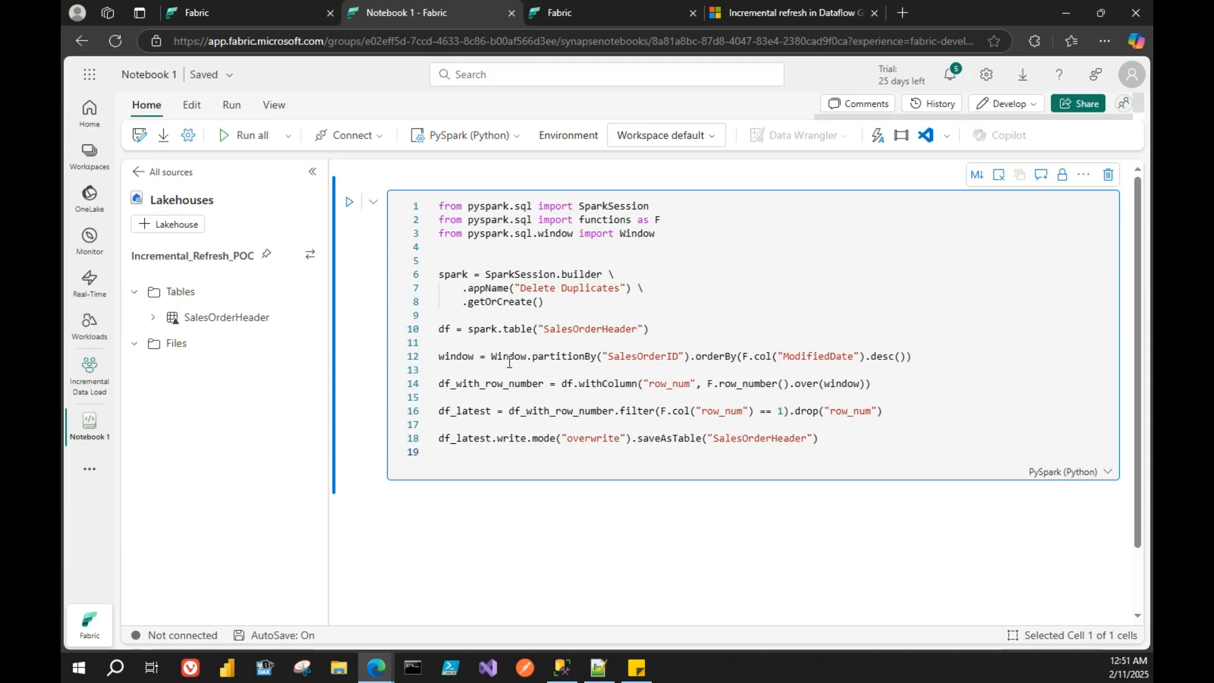
- Review the window definition's SalesOrderID partitioning and descending ModifiedDate ordering, and run the notebook cell
left_click_drag(719, 383, 789, 383)
left_click(715, 330)
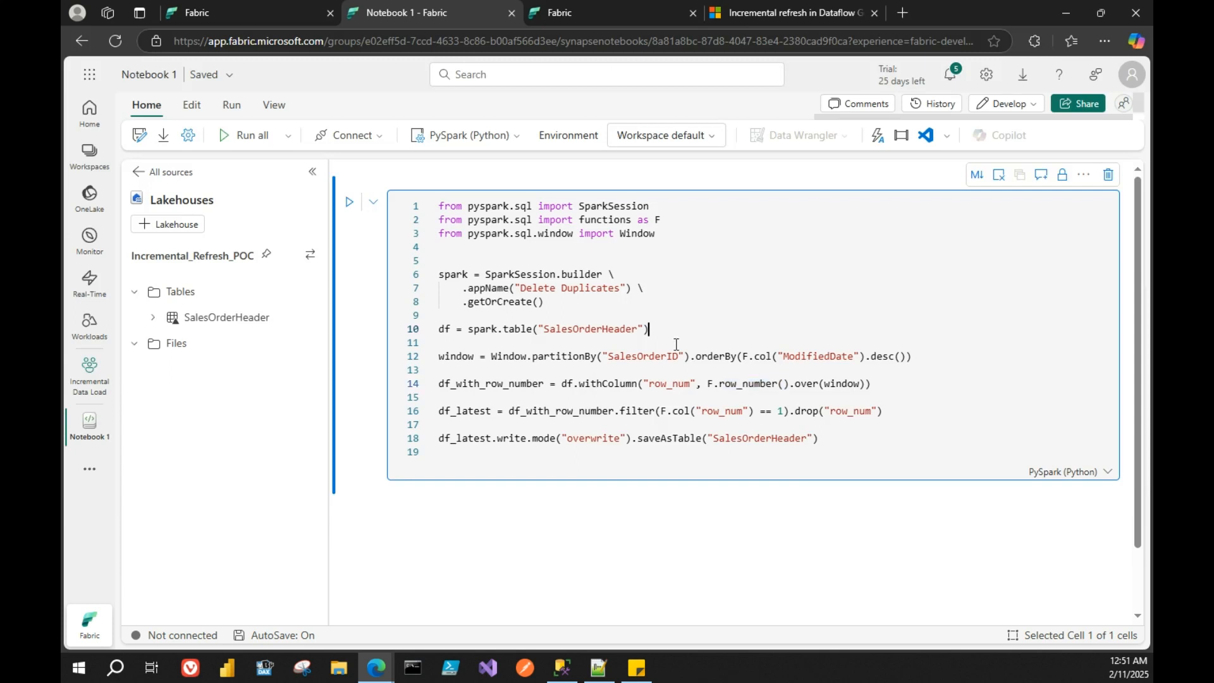
double_click(807, 357)
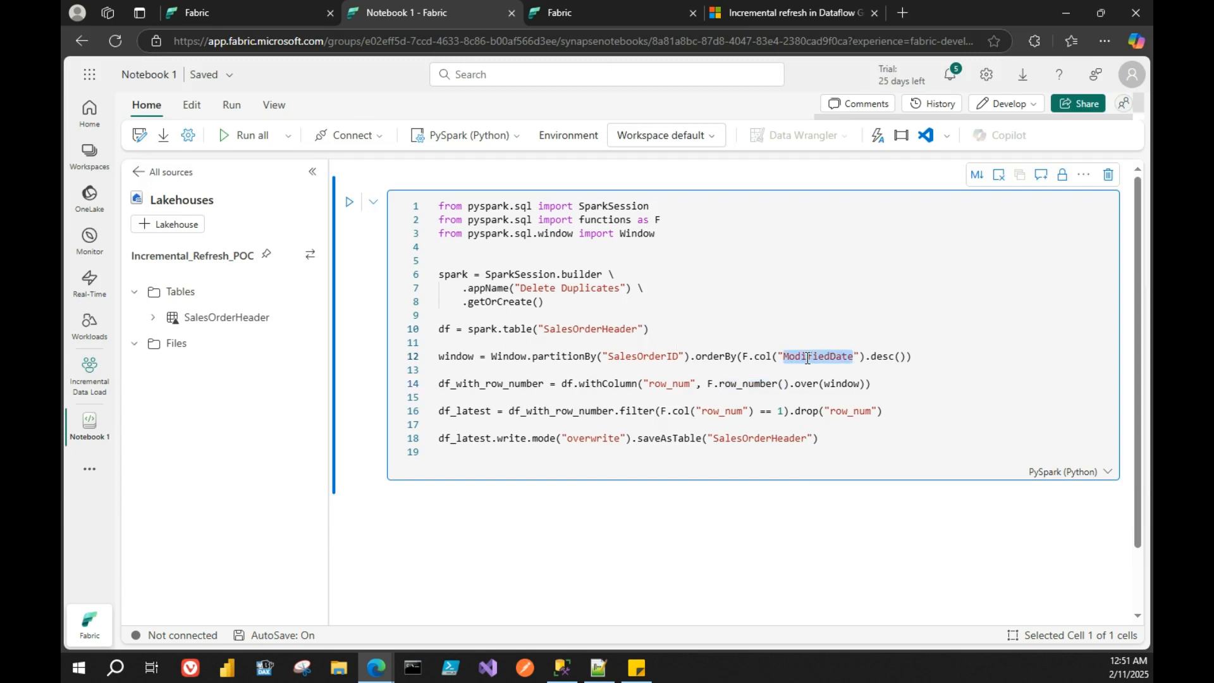
double_click(626, 361)
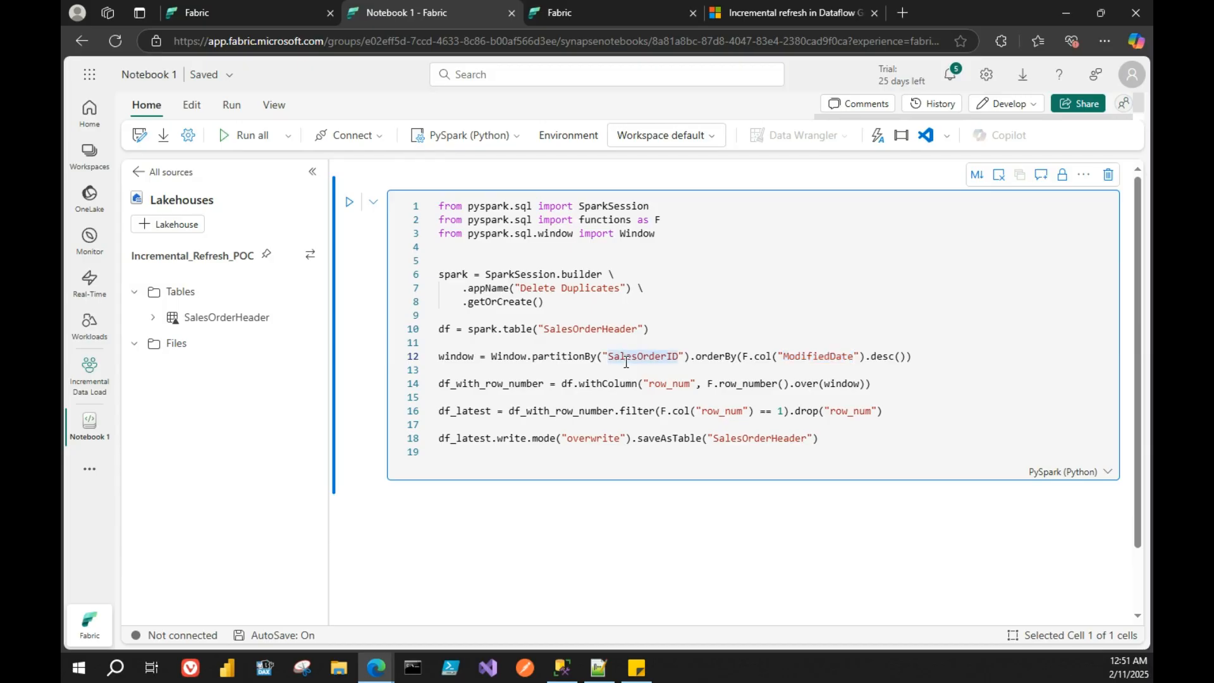
double_click(795, 351)
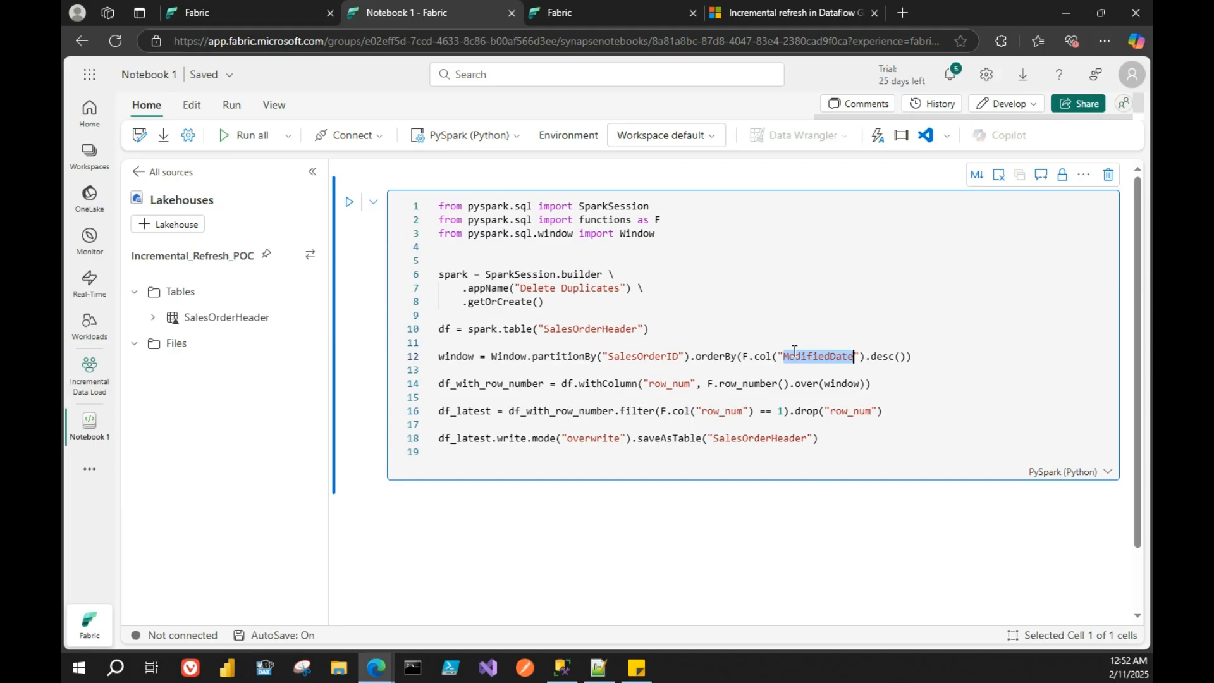
left_click(881, 356)
left_click(350, 202)
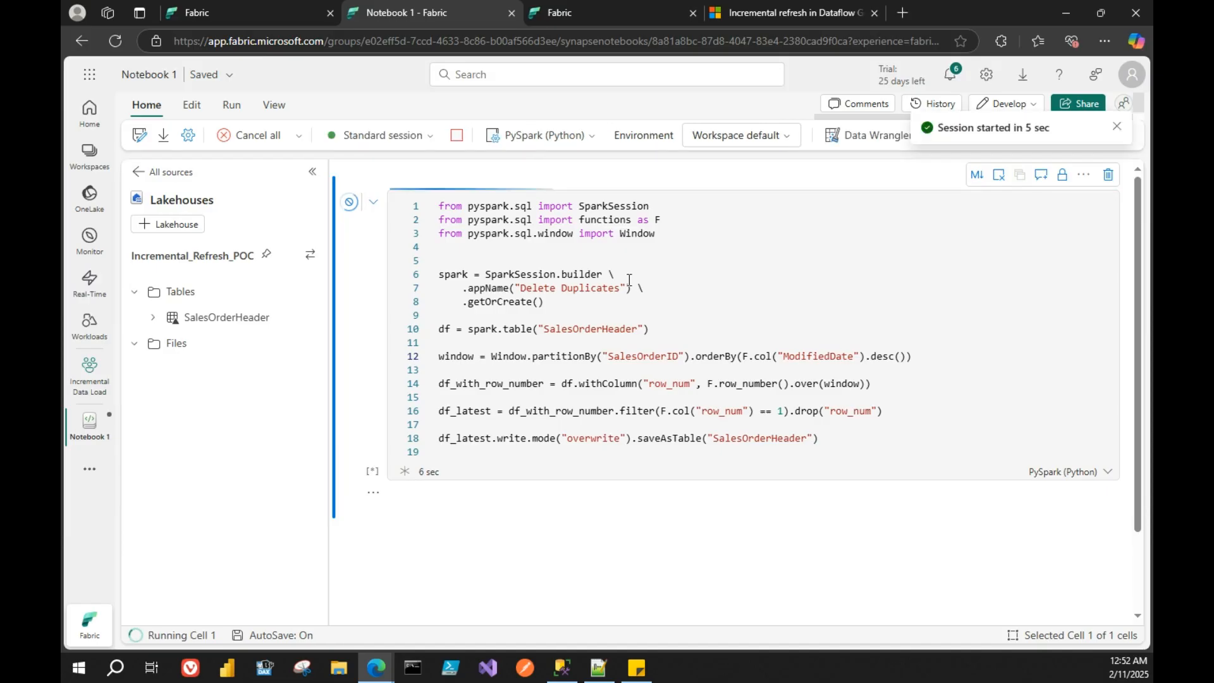
- Rerun the SQL endpoint query for SalesOrderID 75123 while the notebook cell executes, checking the notebook between runs
key("ctrl+Tab")
key("ctrl+Return")
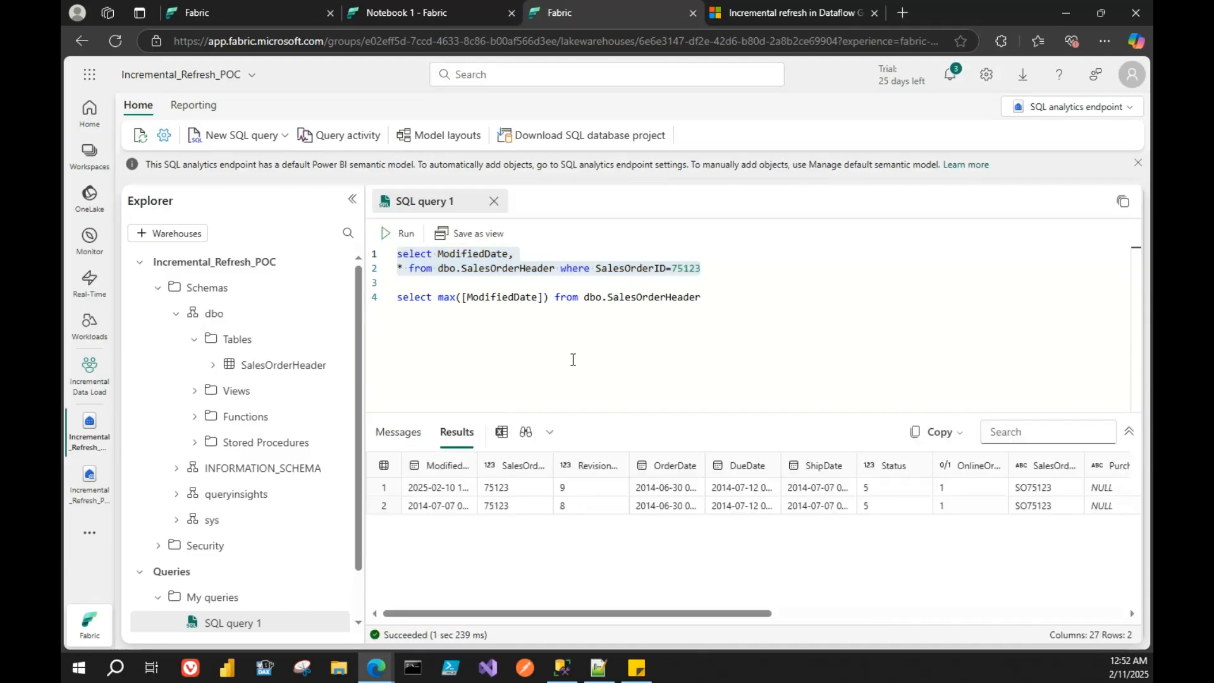
left_click(398, 6)
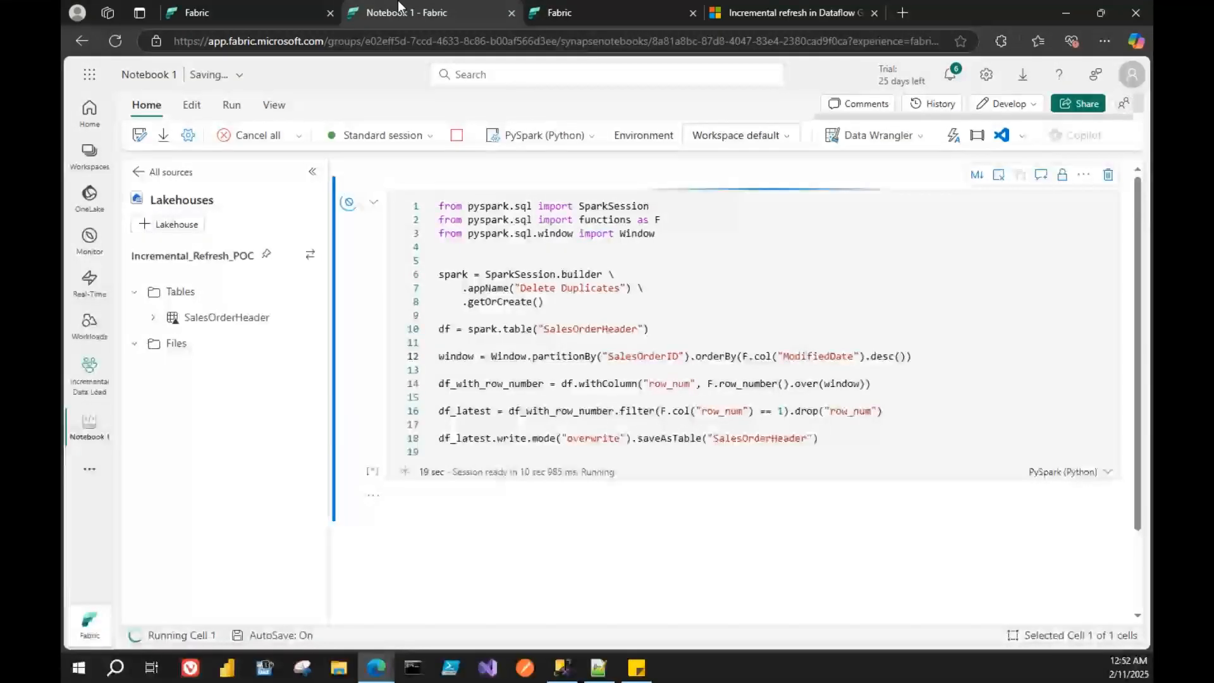
left_click(610, 1)
left_click(393, 235)
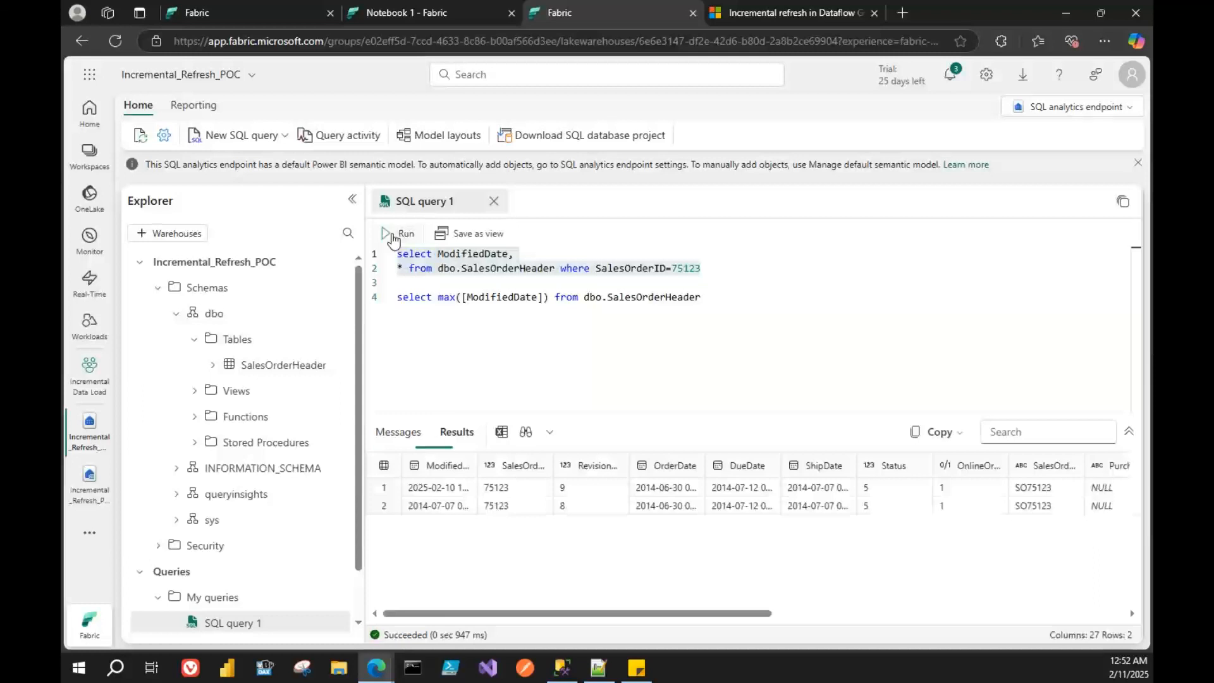
- Check the notebook cell's execution status and query SalesOrderID 75123 again in the SQL endpoint
left_click(418, 12)
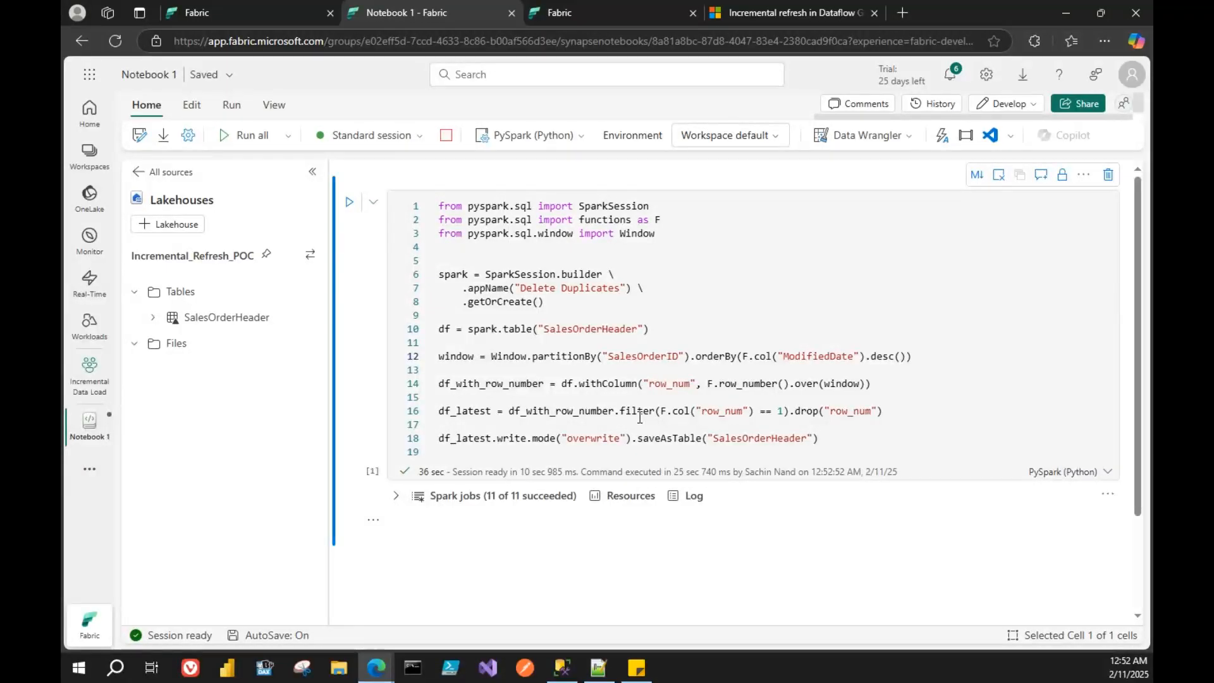
left_click(569, 13)
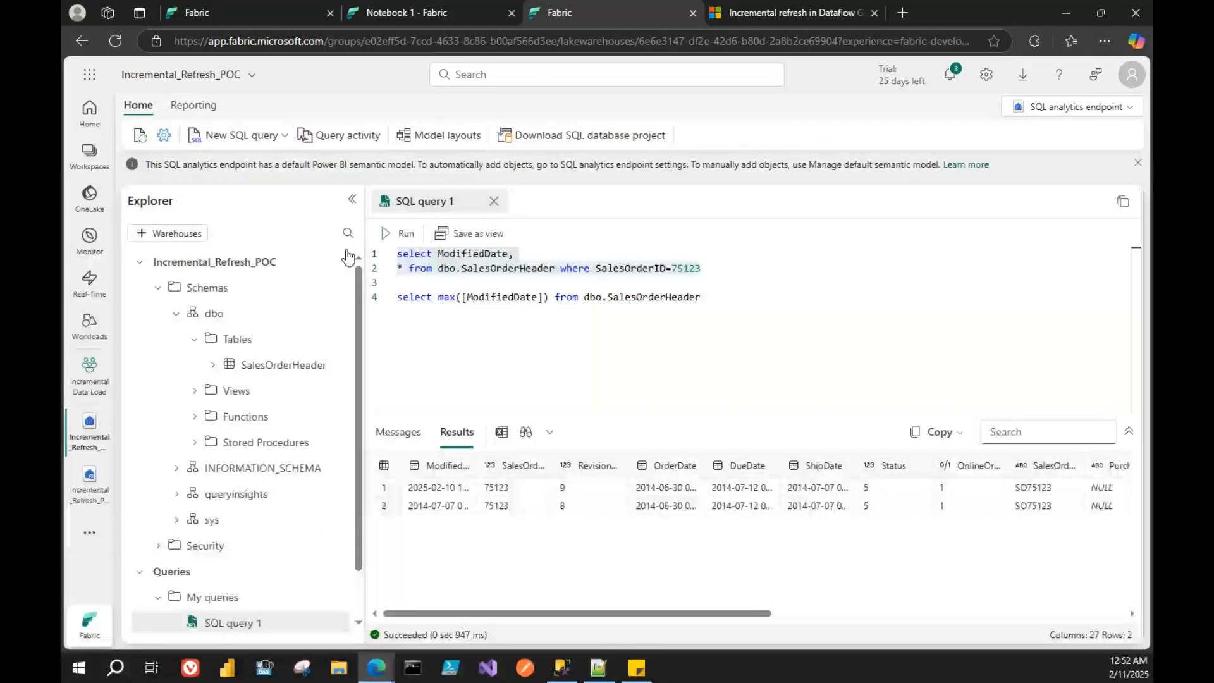
left_click(392, 236)
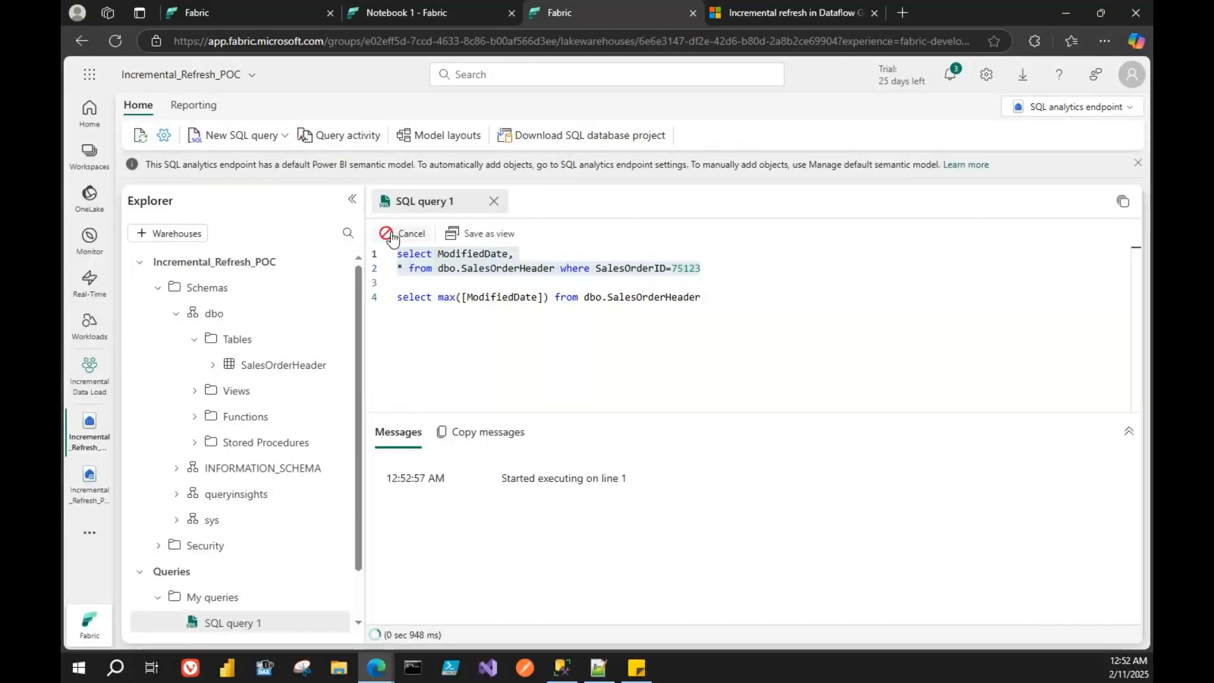
- Expand the notebook cell's Spark jobs and review the status of each job
left_click(408, 10)
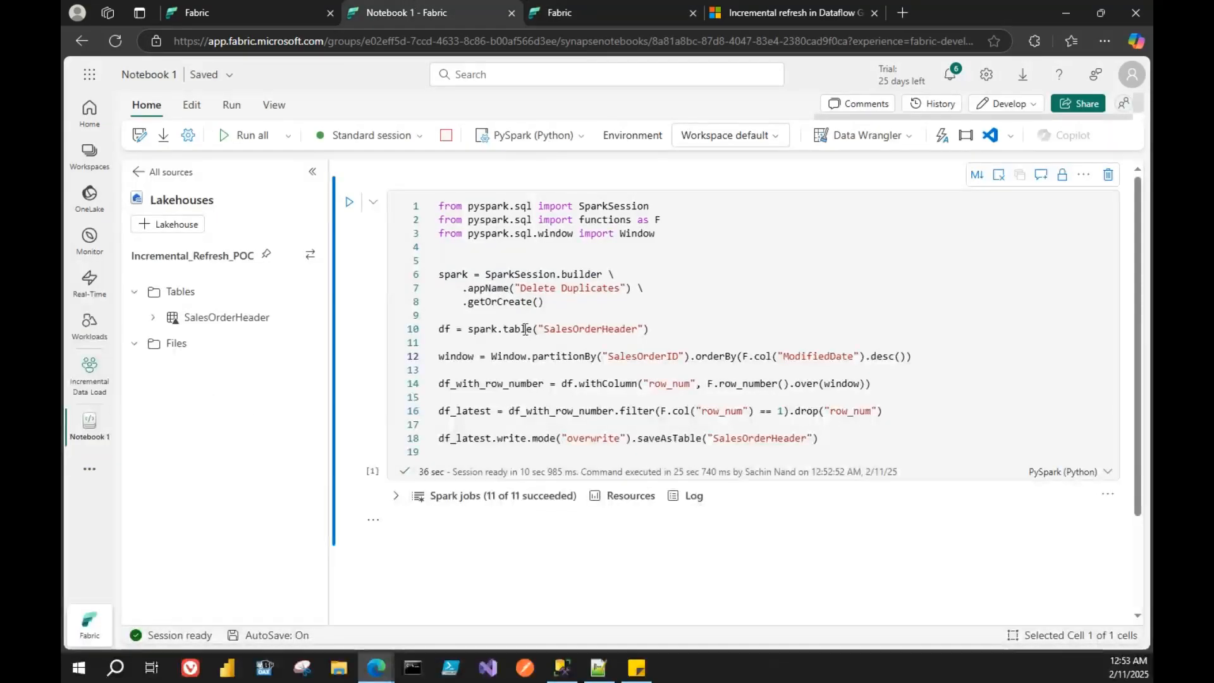
left_click(396, 496)
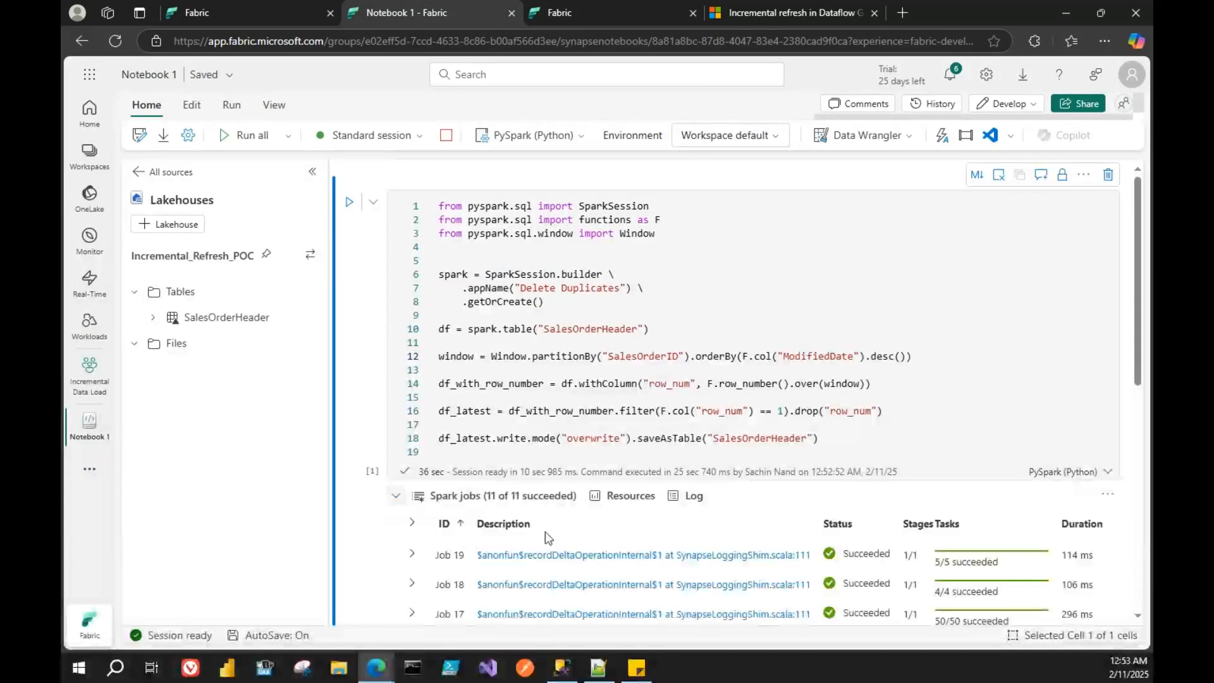
scroll(545, 531, "down", 5)
scroll(545, 531, "up", 5)
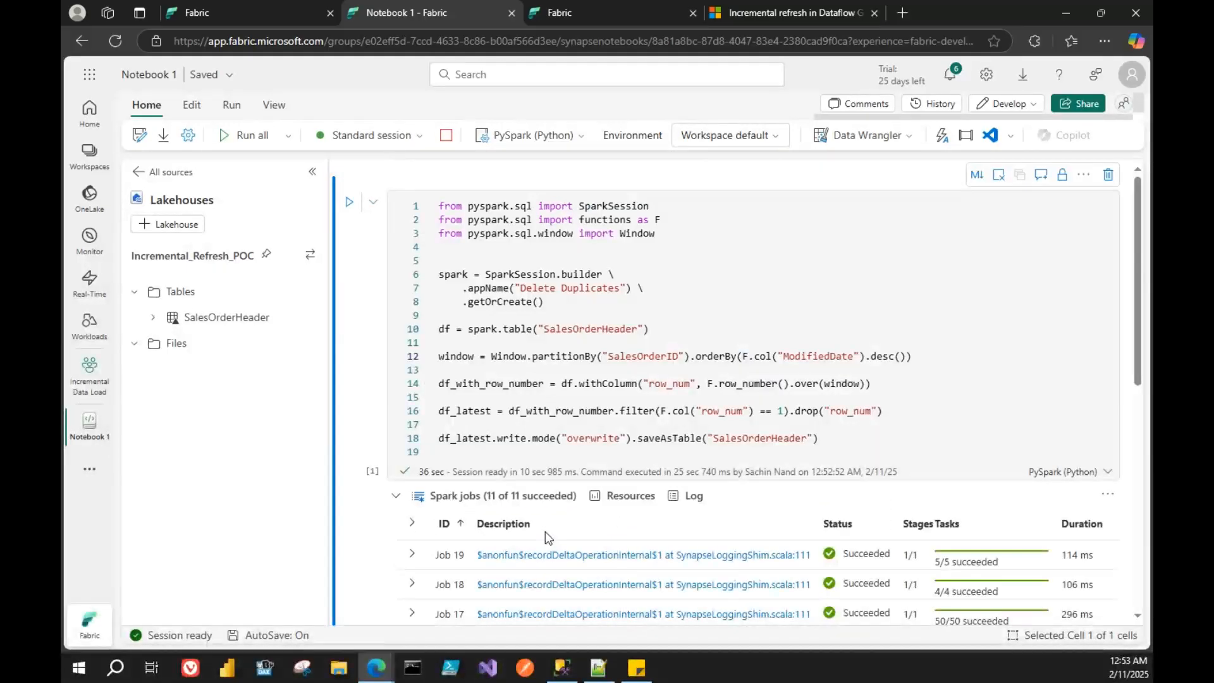
- Refresh the Tables folder in the SQL endpoint and rerun the SalesOrderID 75123 query to check for duplicates
left_click(611, 2)
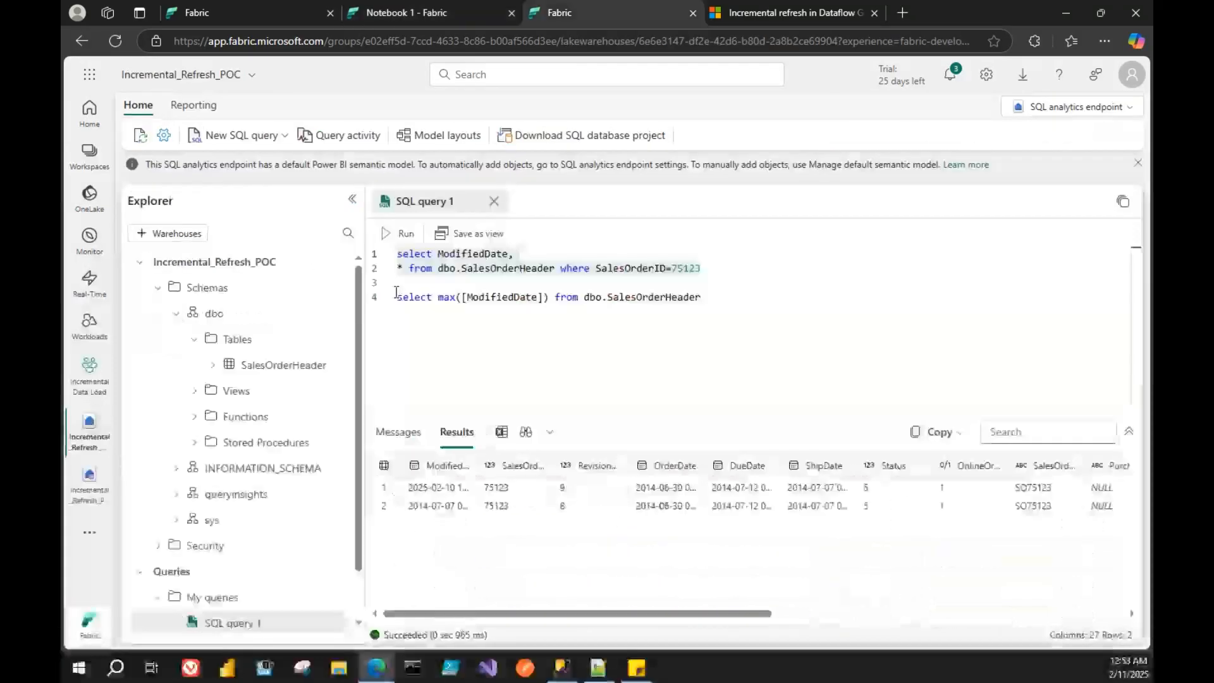
left_click(404, 234)
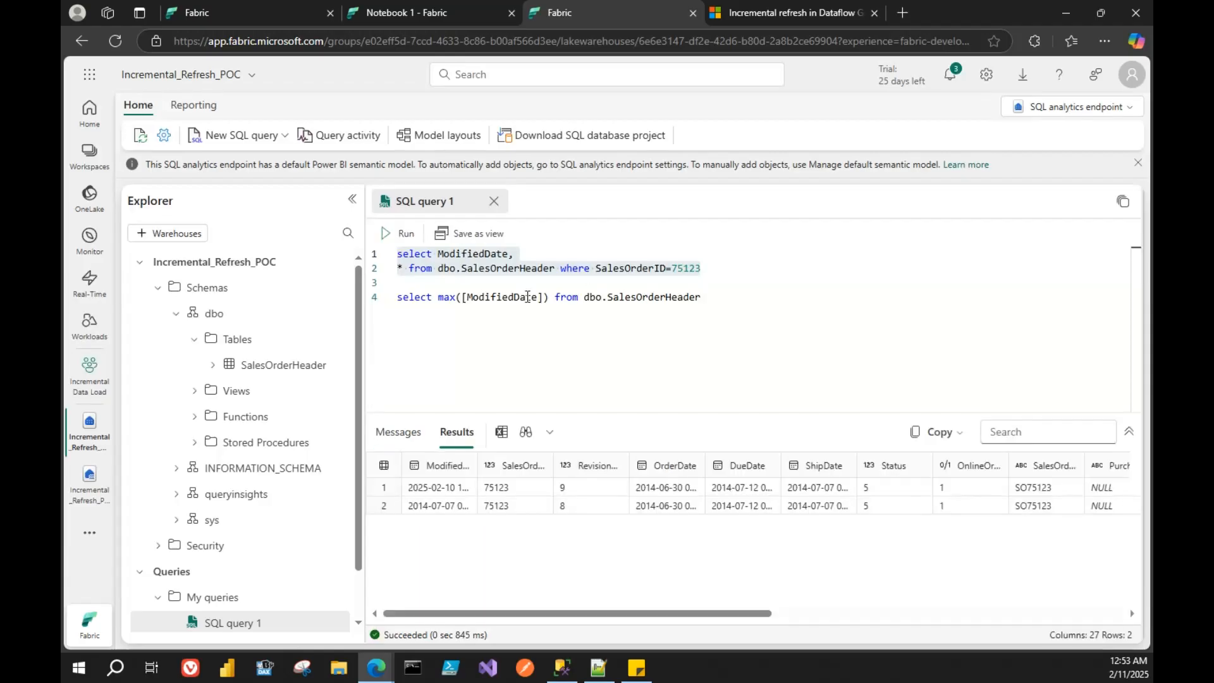
left_click(335, 344)
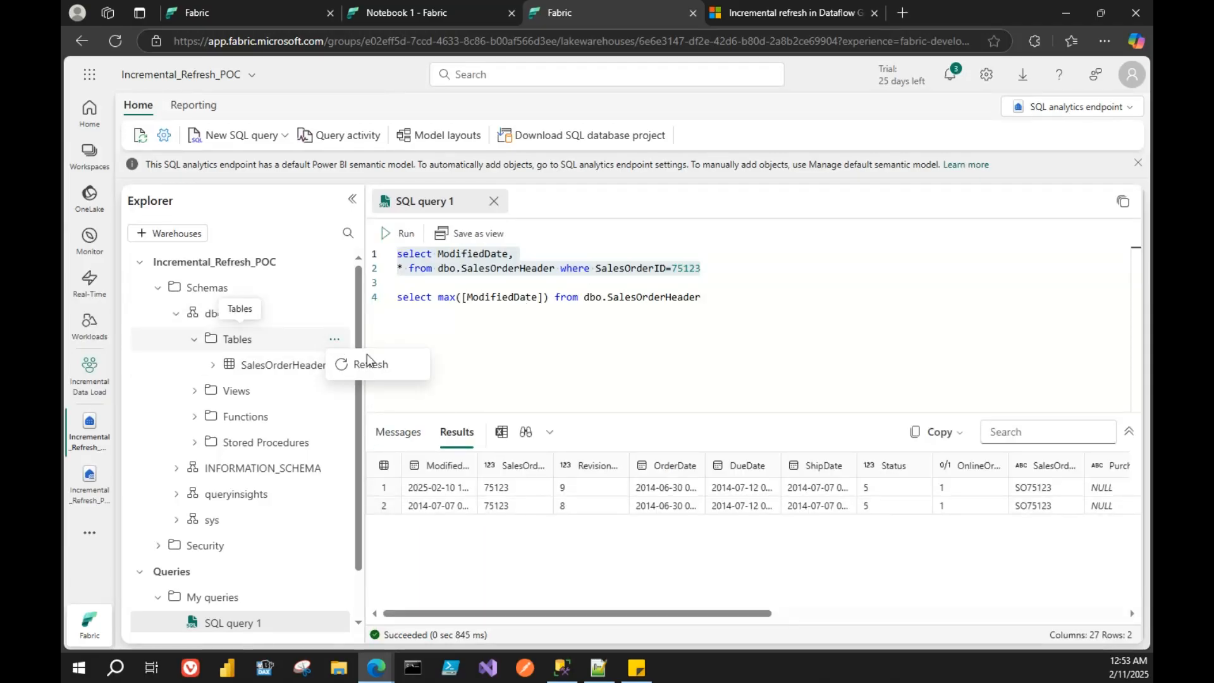
left_click(379, 368)
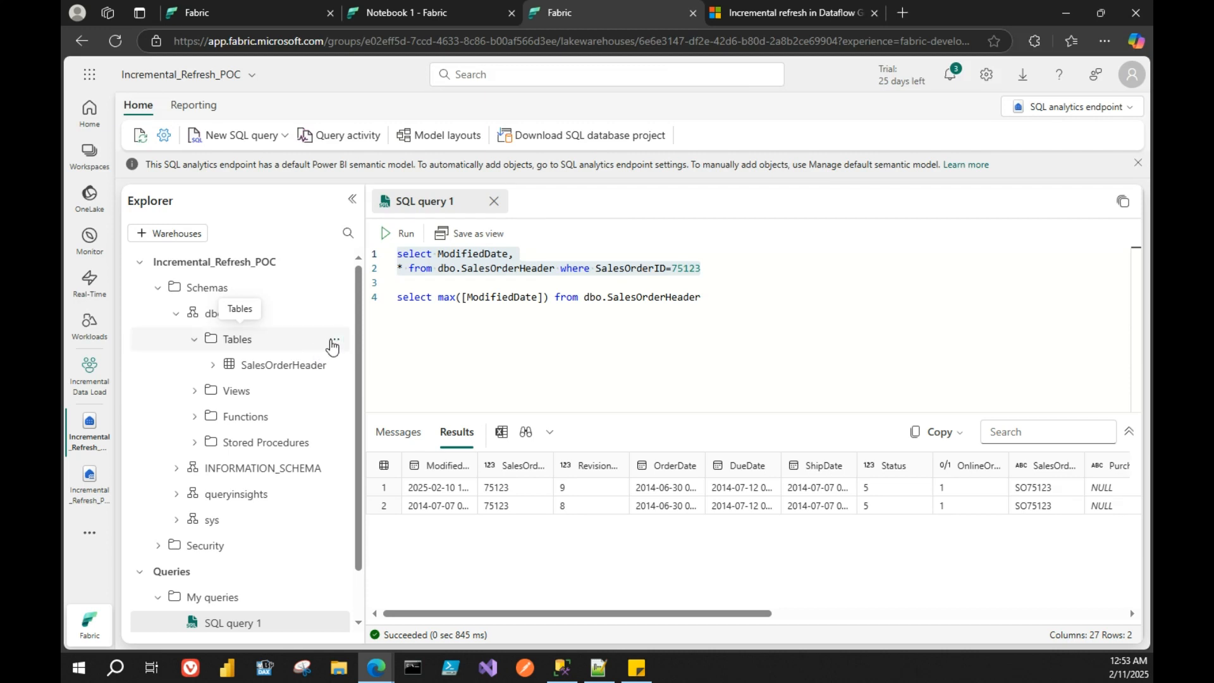
left_click(380, 233)
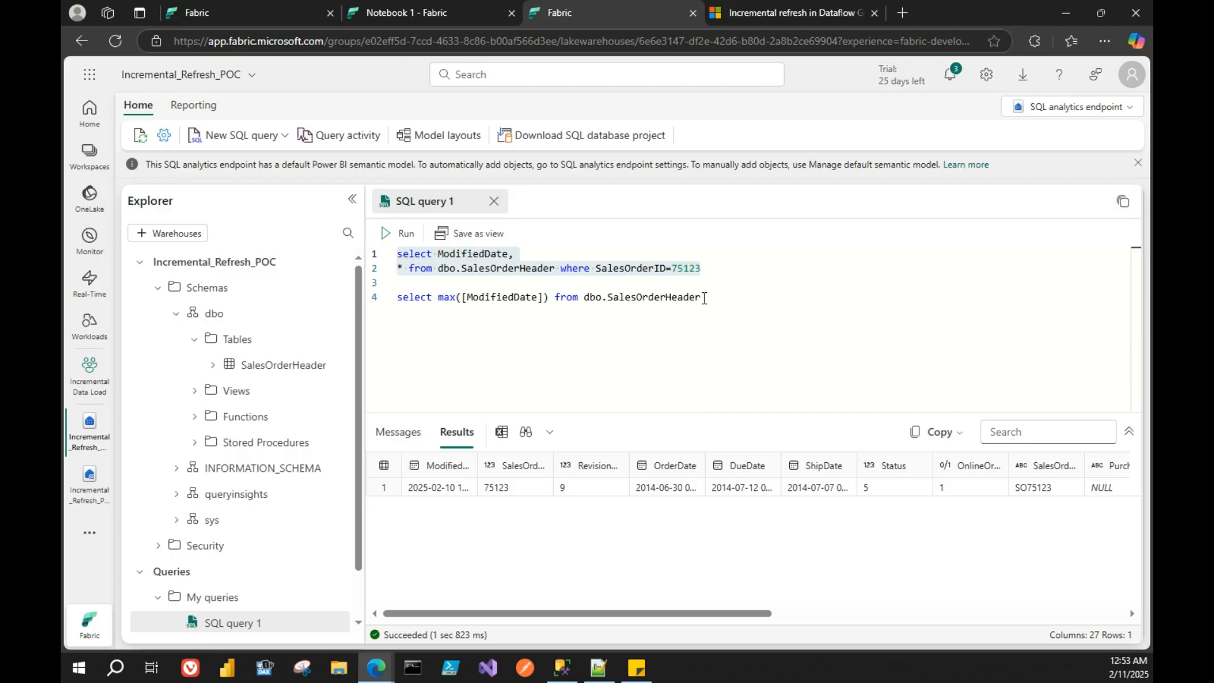
- Run only the max([ModifiedDate]) query on dbo.SalesOrderHeader in the SQL endpoint
left_click_drag(704, 298, 397, 297)
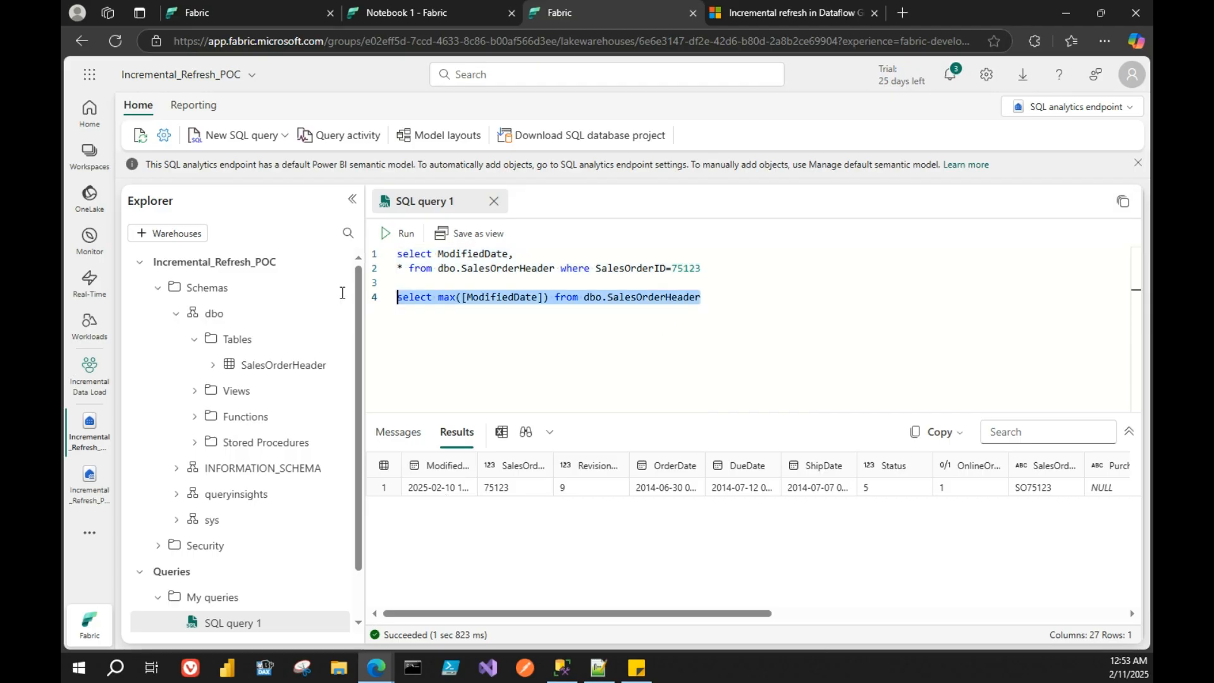
left_click(388, 234)
left_click(529, 332)
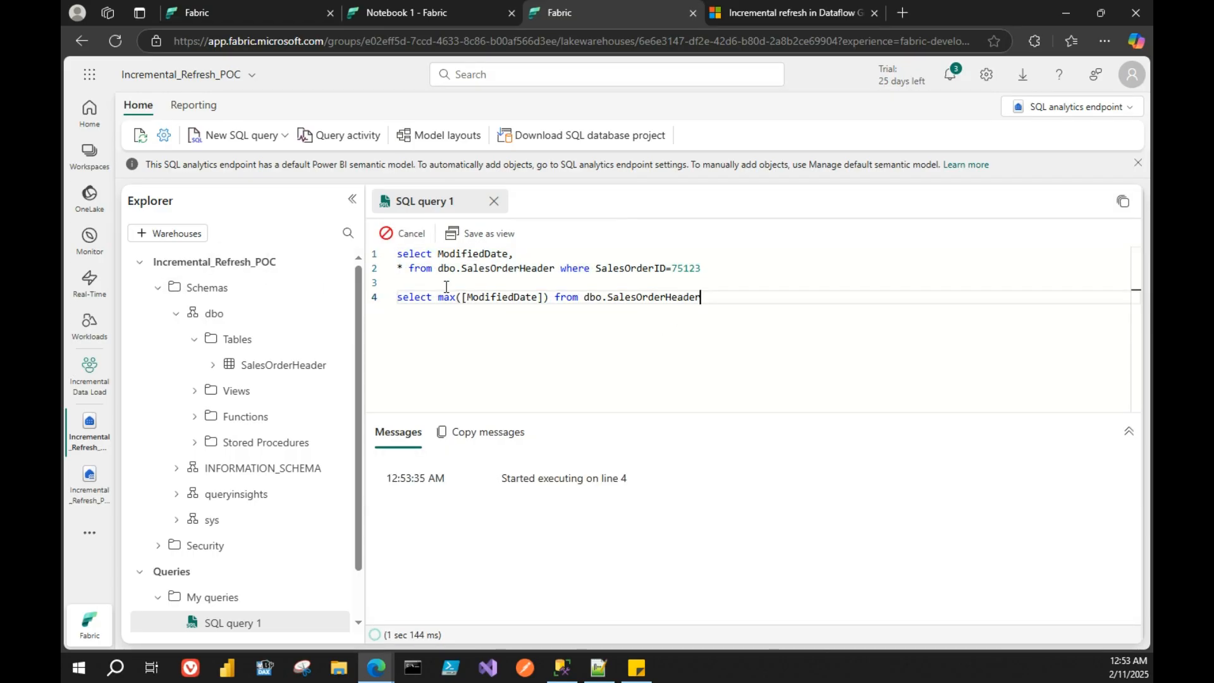
- Replace max([ModifiedDate]) with count(0) copied from the SQL Server Management Studio query, and run the lakehouse row count
left_click_drag(438, 297, 537, 297)
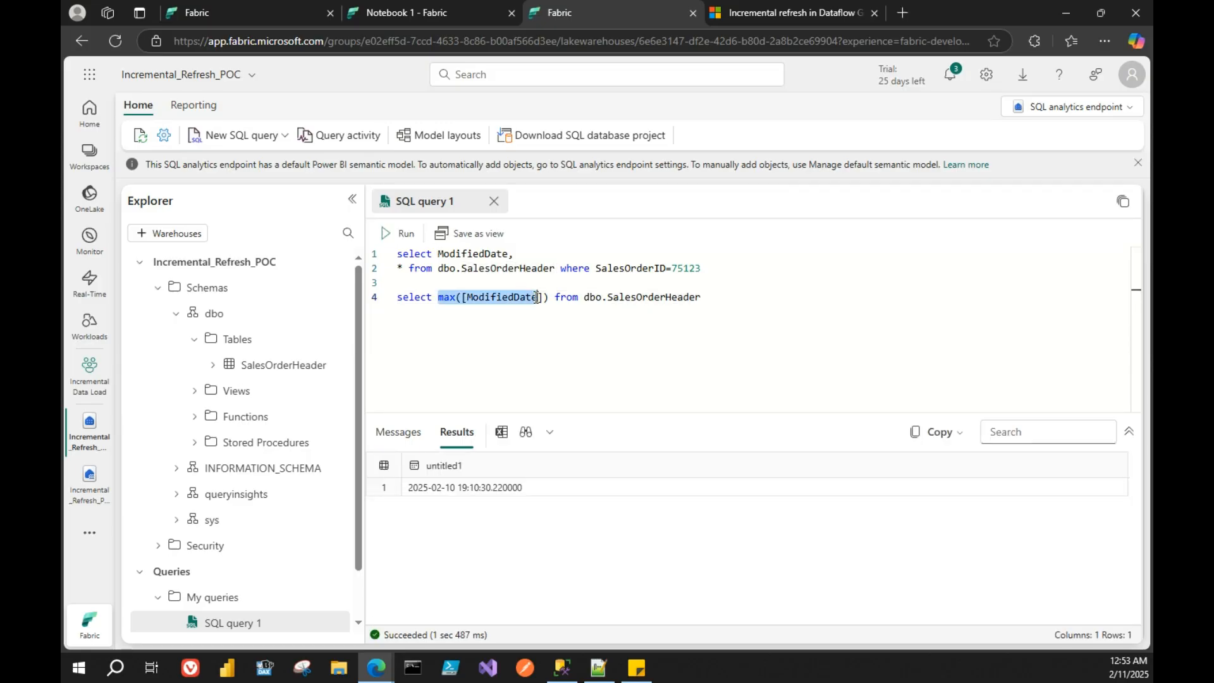
left_click(562, 667)
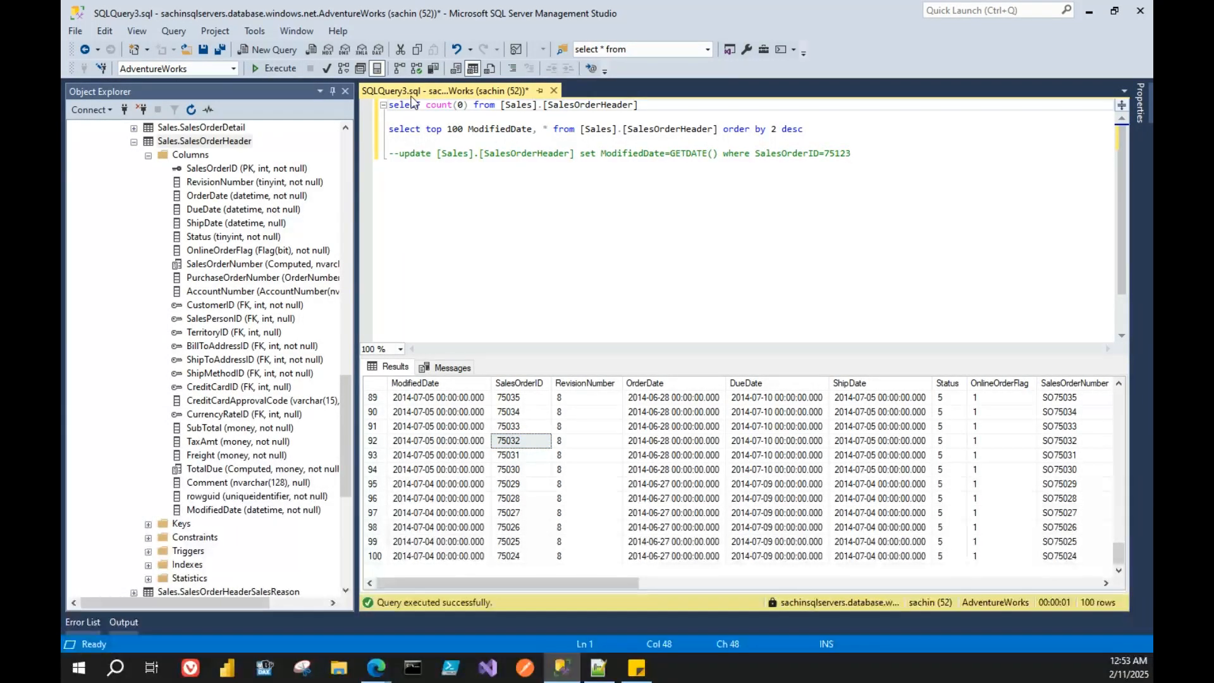
left_click_drag(426, 106, 468, 105)
key("ctrl+c")
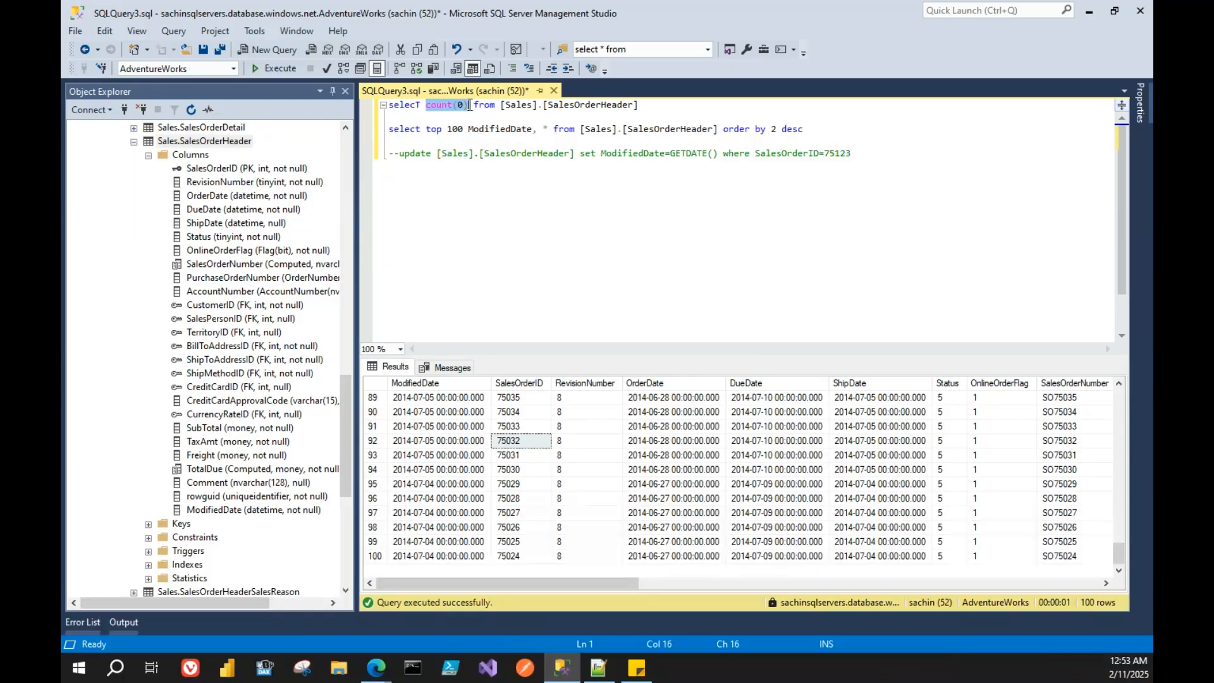
left_click(378, 672)
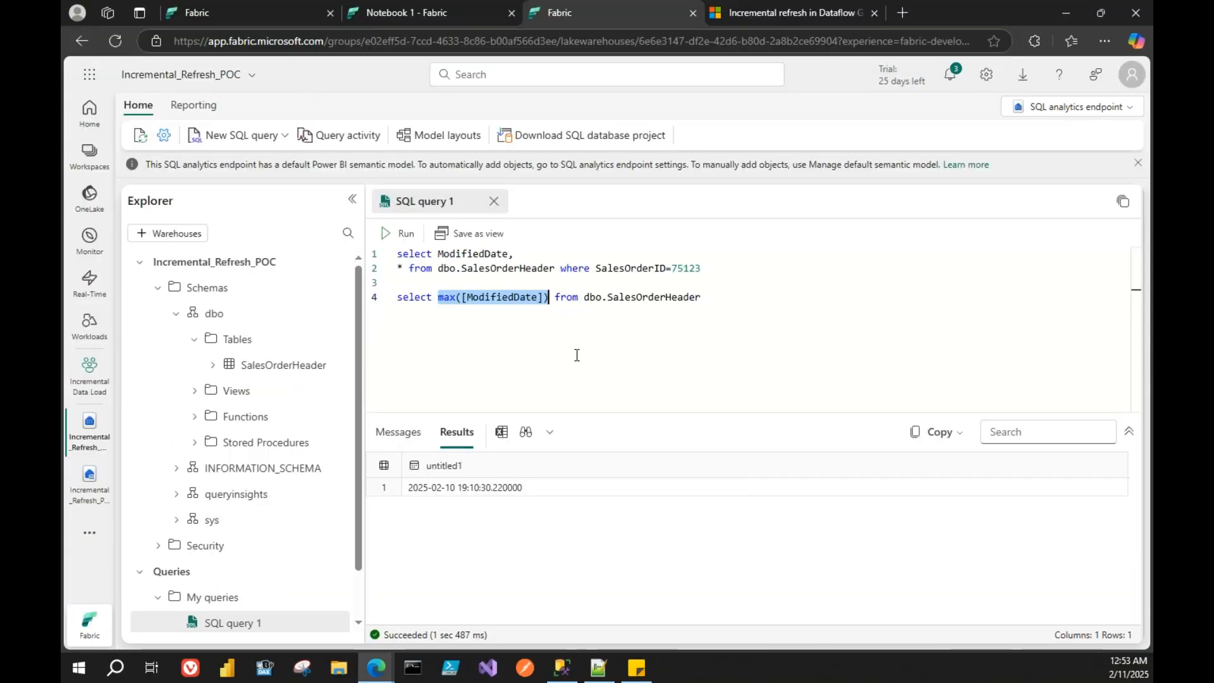
key("ctrl+v")
left_click_drag(672, 299, 357, 296)
left_click(406, 234)
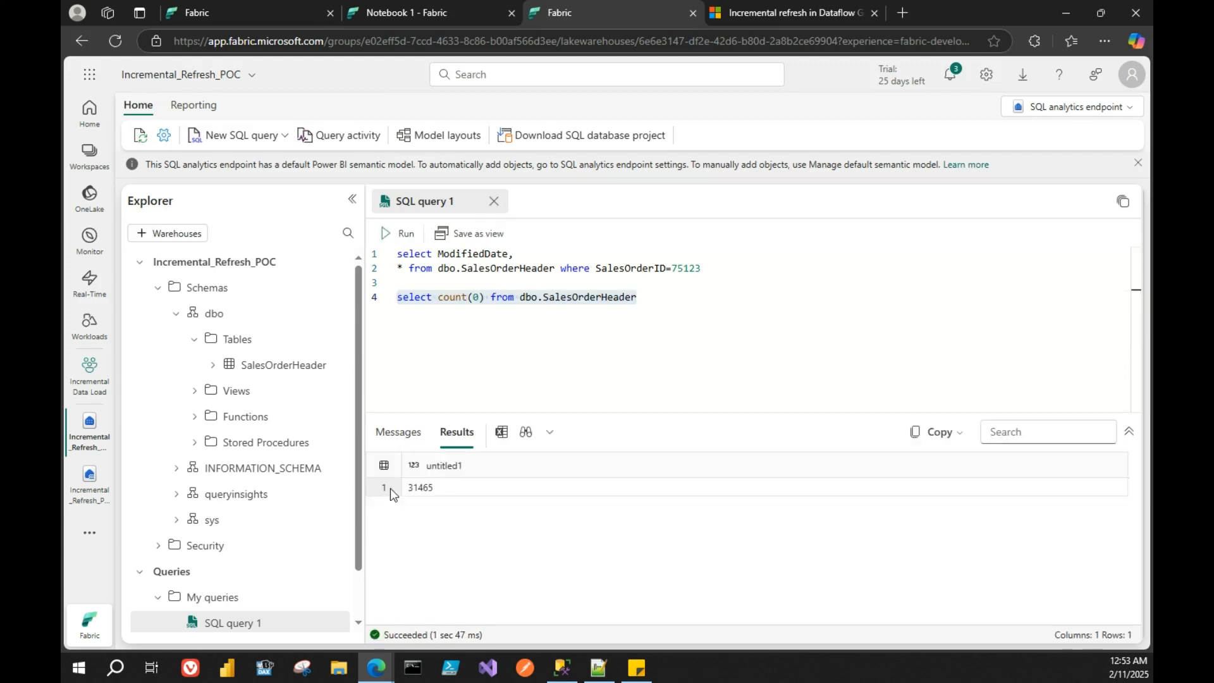
left_click(447, 487)
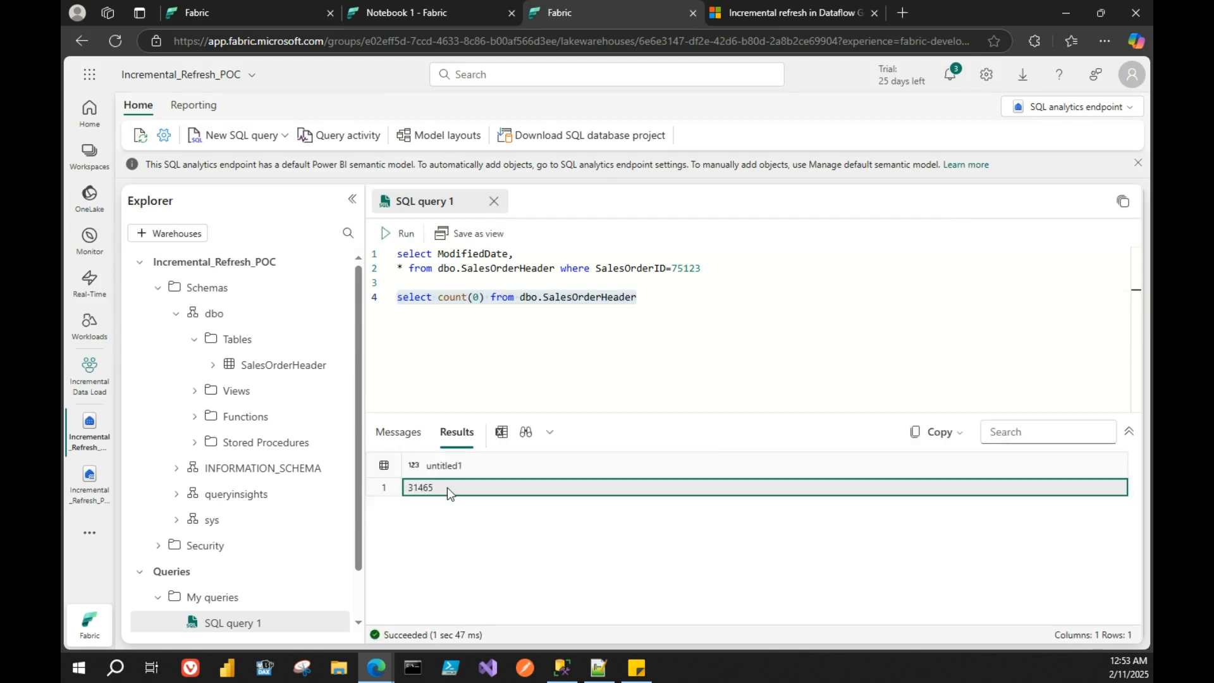
- Switch to SQL Server Management Studio, collapse its Object Explorer, and run only the count(0) query on the source Sales.SalesOrderHeader table
left_click(562, 668)
left_click_drag(666, 10, 814, 277)
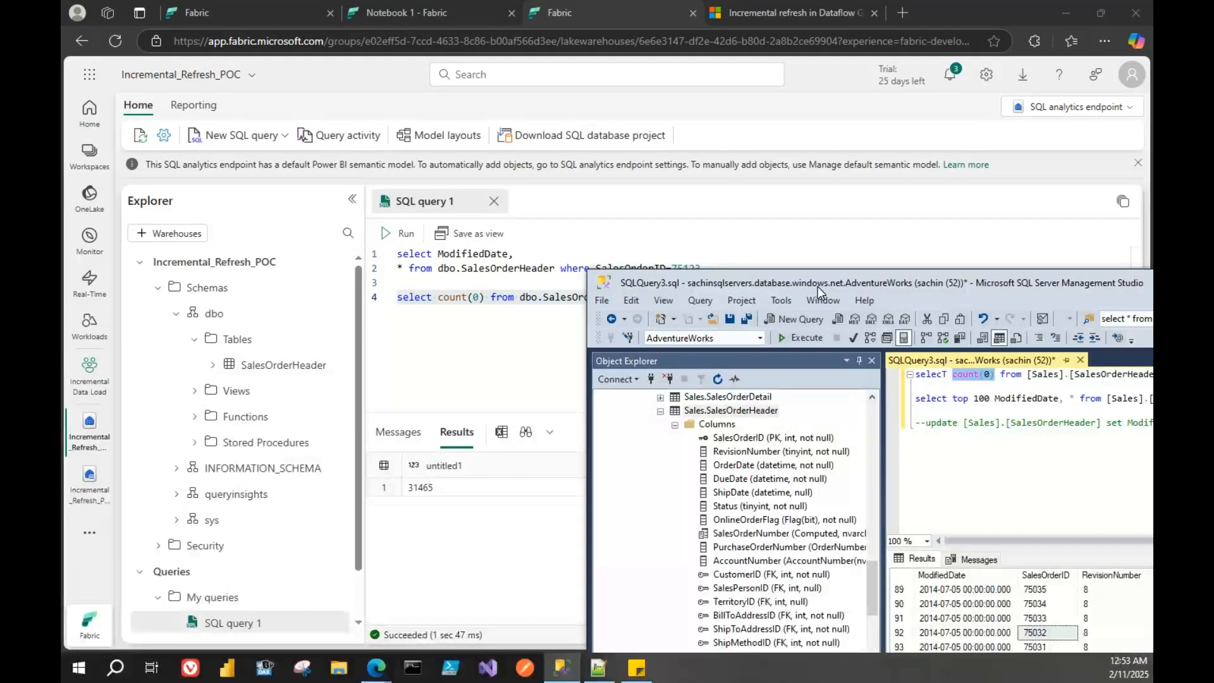
left_click(987, 387)
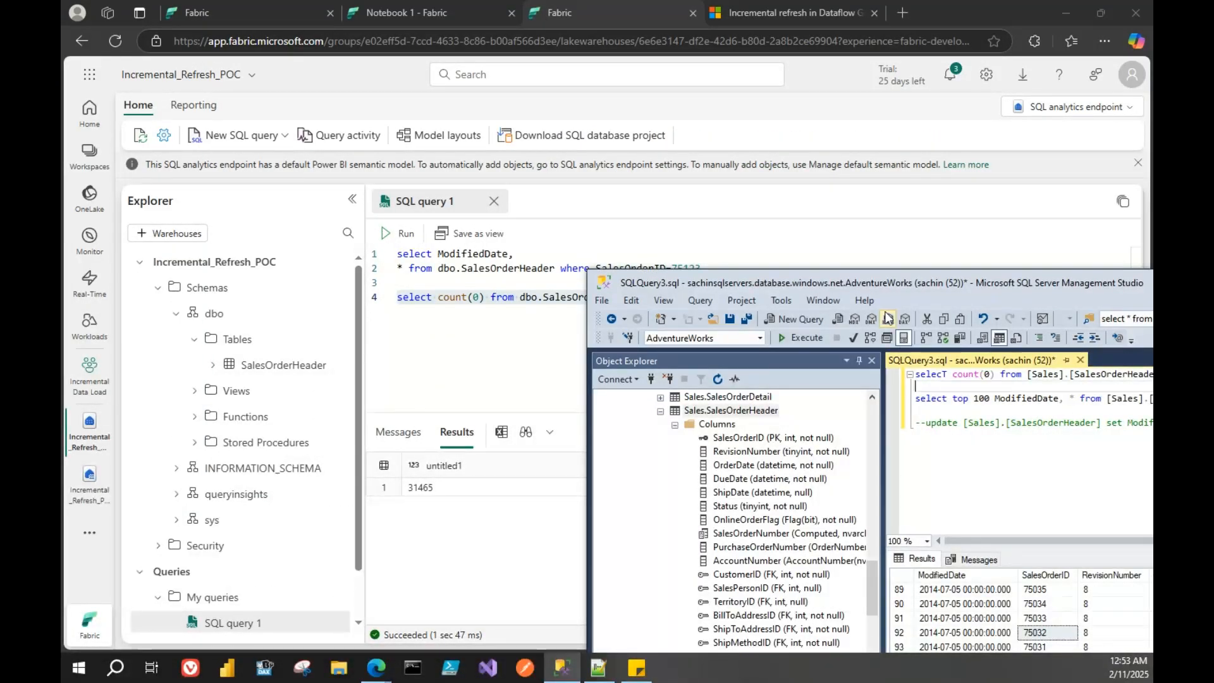
left_click(858, 359)
left_click_drag(953, 380, 641, 374)
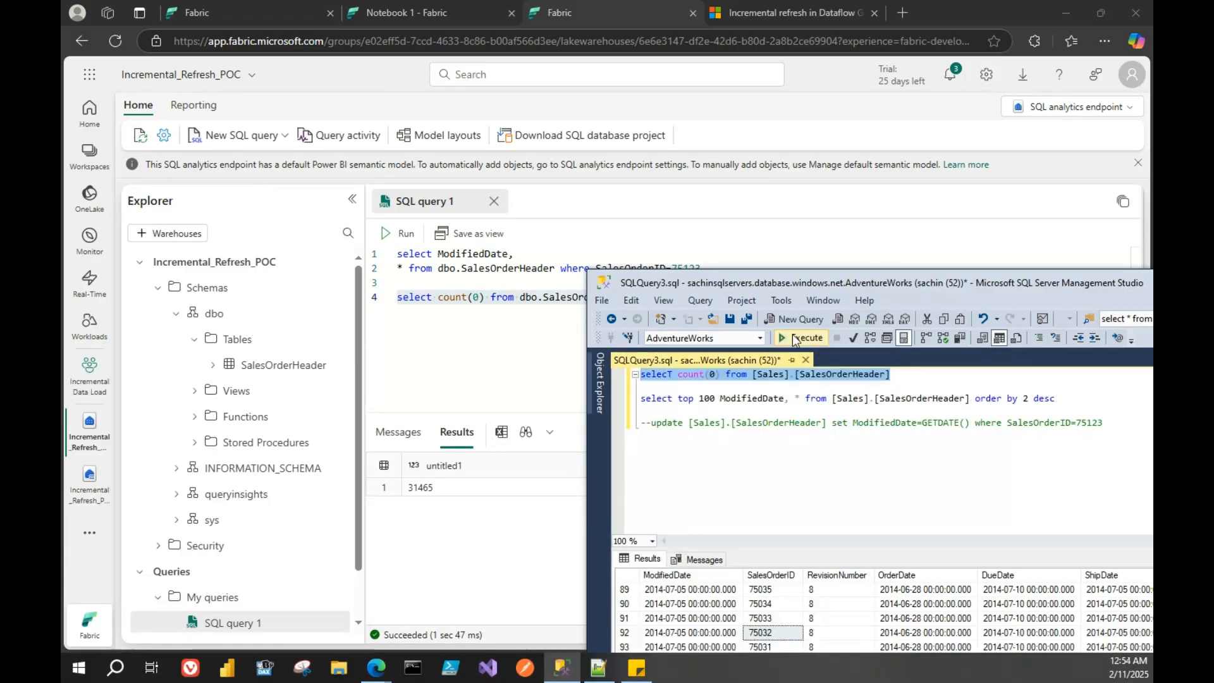
key("F5")
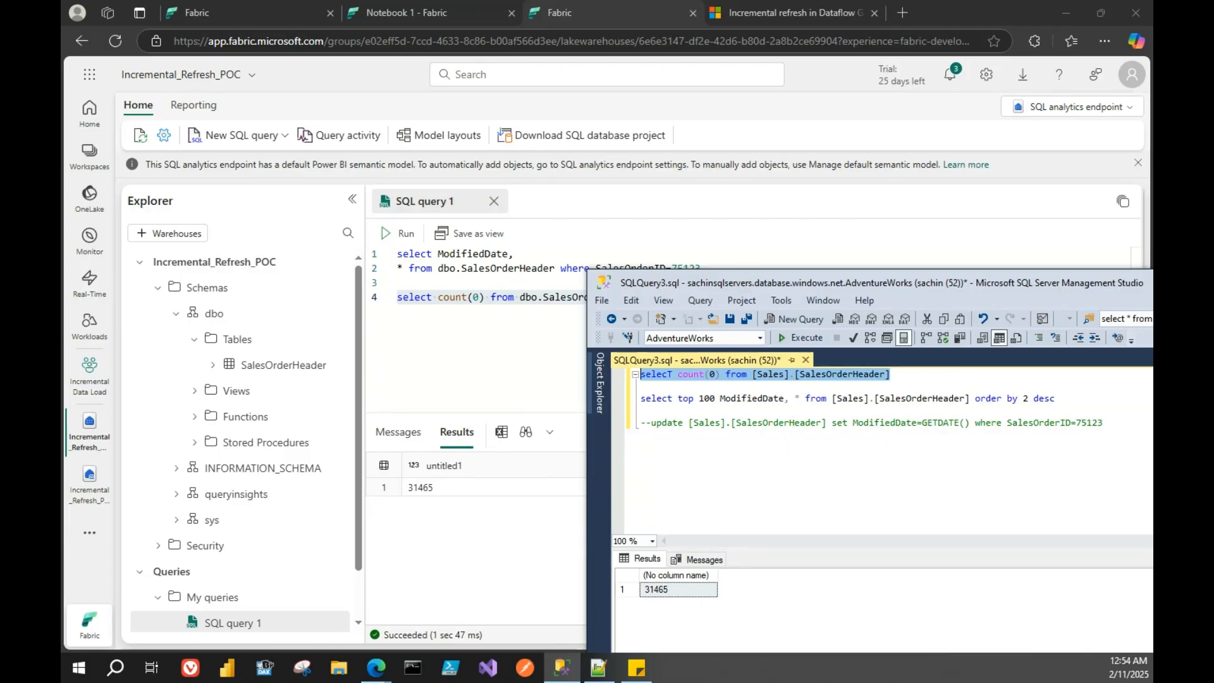
- Rearrange the SQL Server Management Studio window to compare source and lakehouse row counts, and return to the Fabric SQL endpoint
left_click_drag(746, 279, 449, 193)
left_click_drag(648, 204, 397, 163)
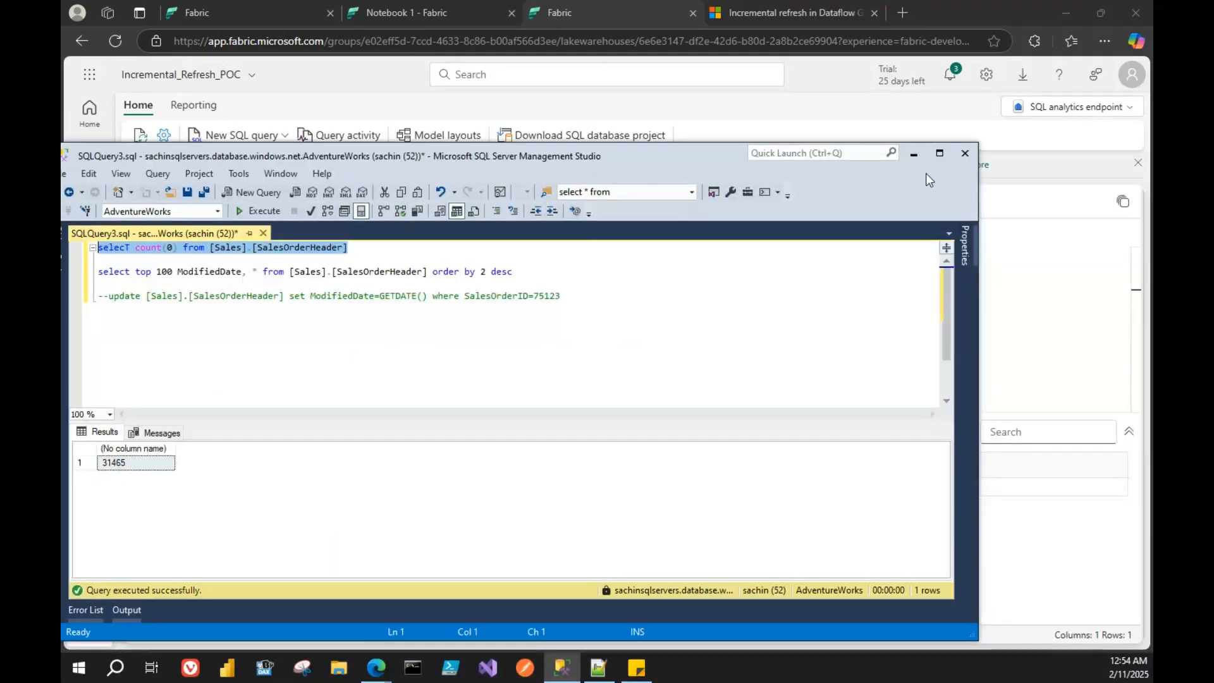
left_click(936, 156)
left_click(411, 184)
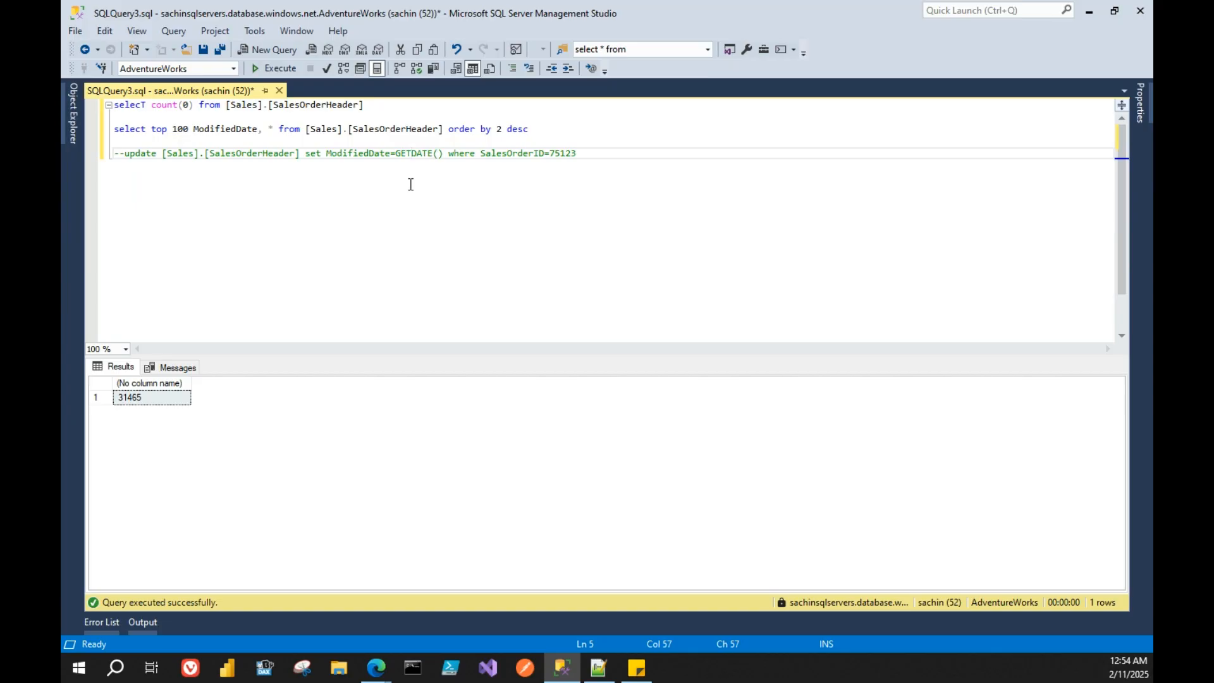
double_click(670, 10)
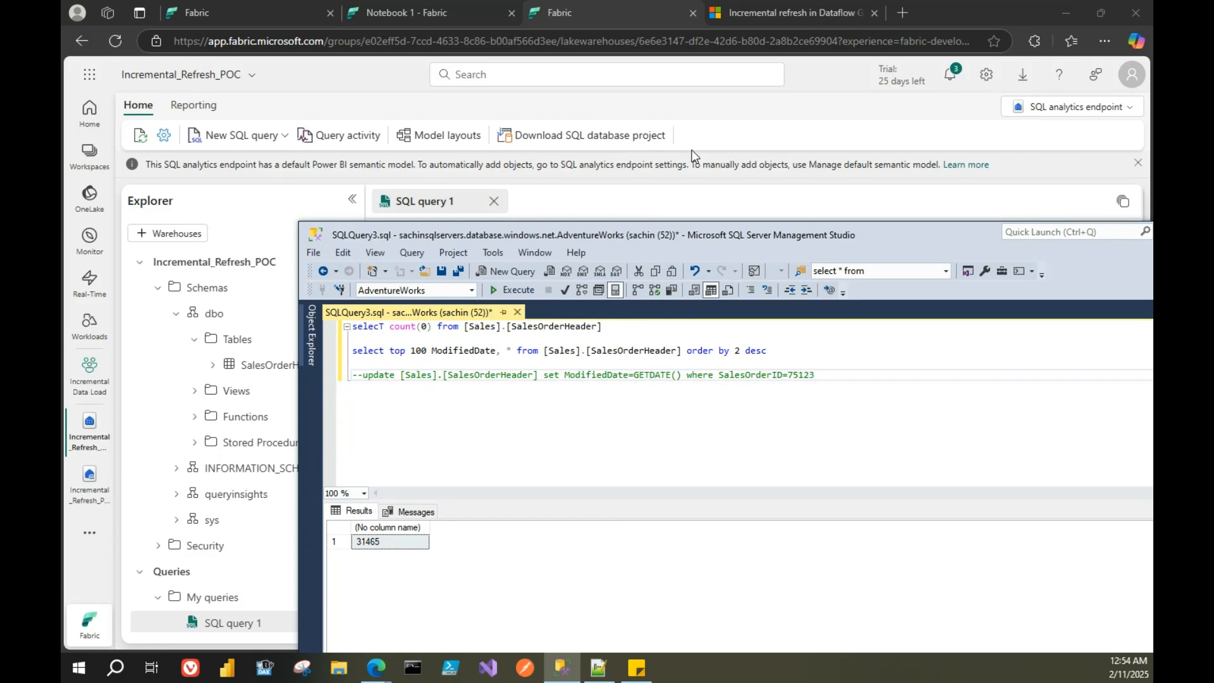
left_click(740, 112)
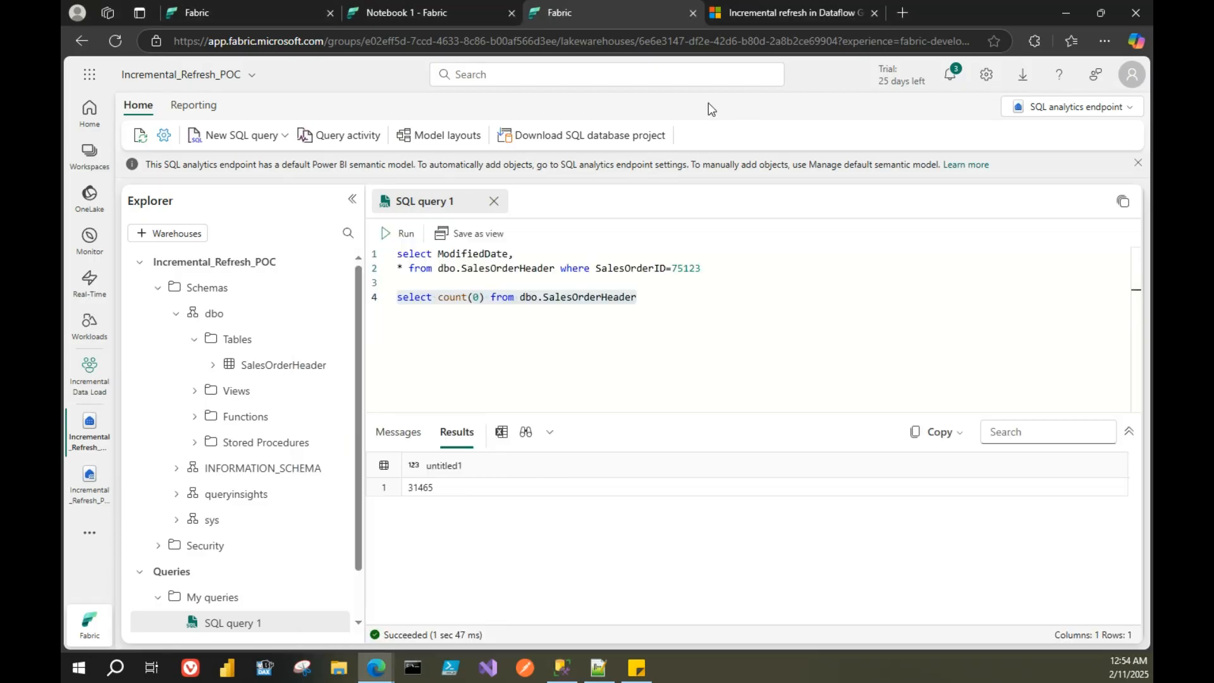